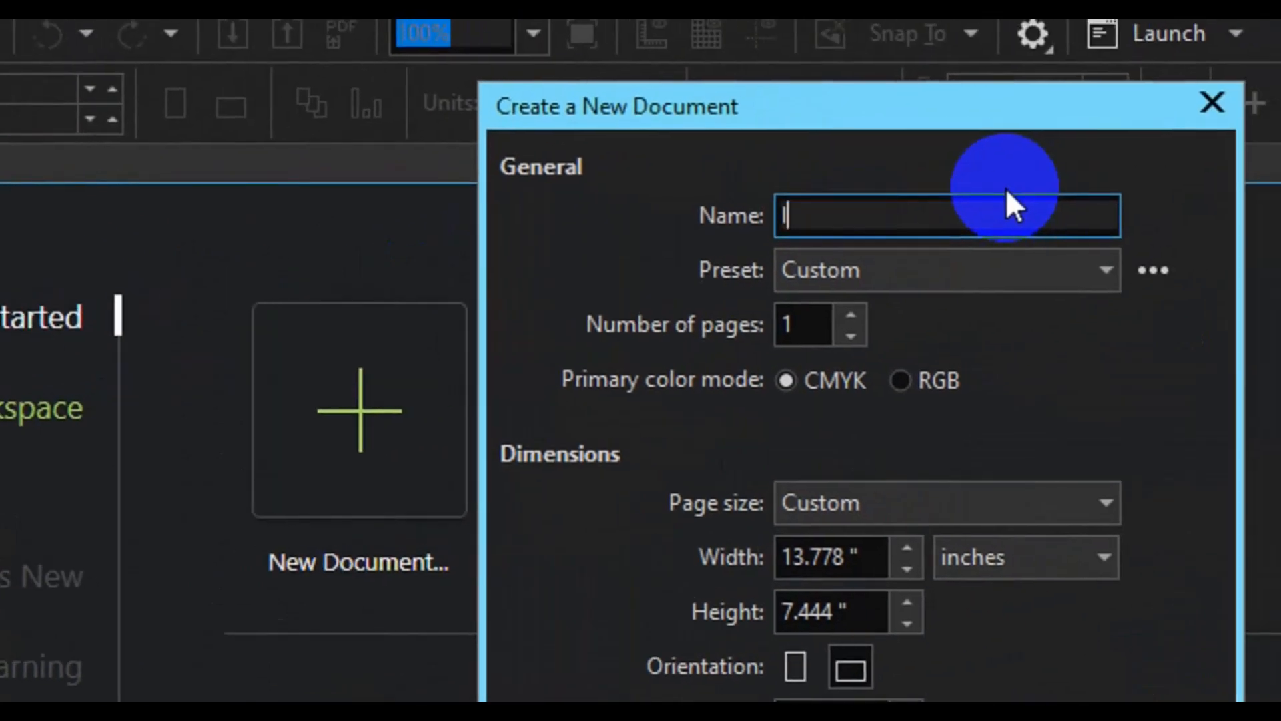
- Create a document named Invoice Template, 8.267 inches wide and 11.693 inches high, in portrait orientation
type("emplate")
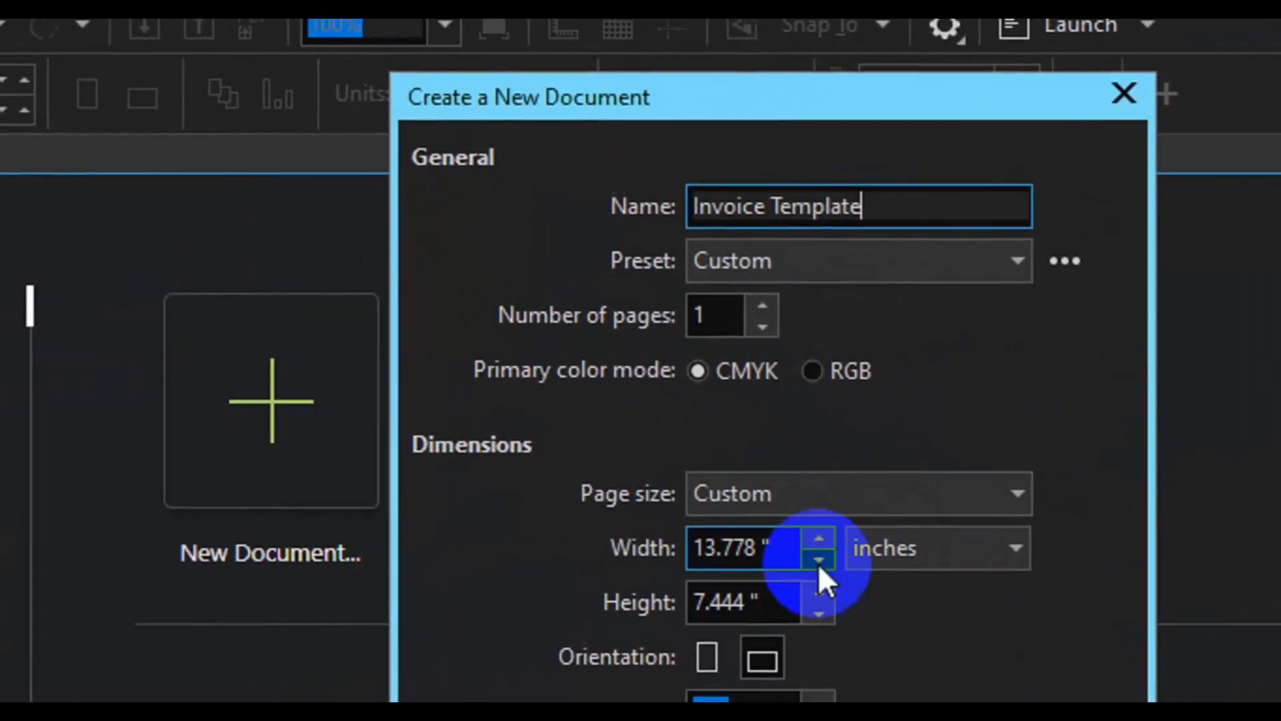
left_click(835, 552)
double_click(790, 536)
type("8.267")
key("Tab")
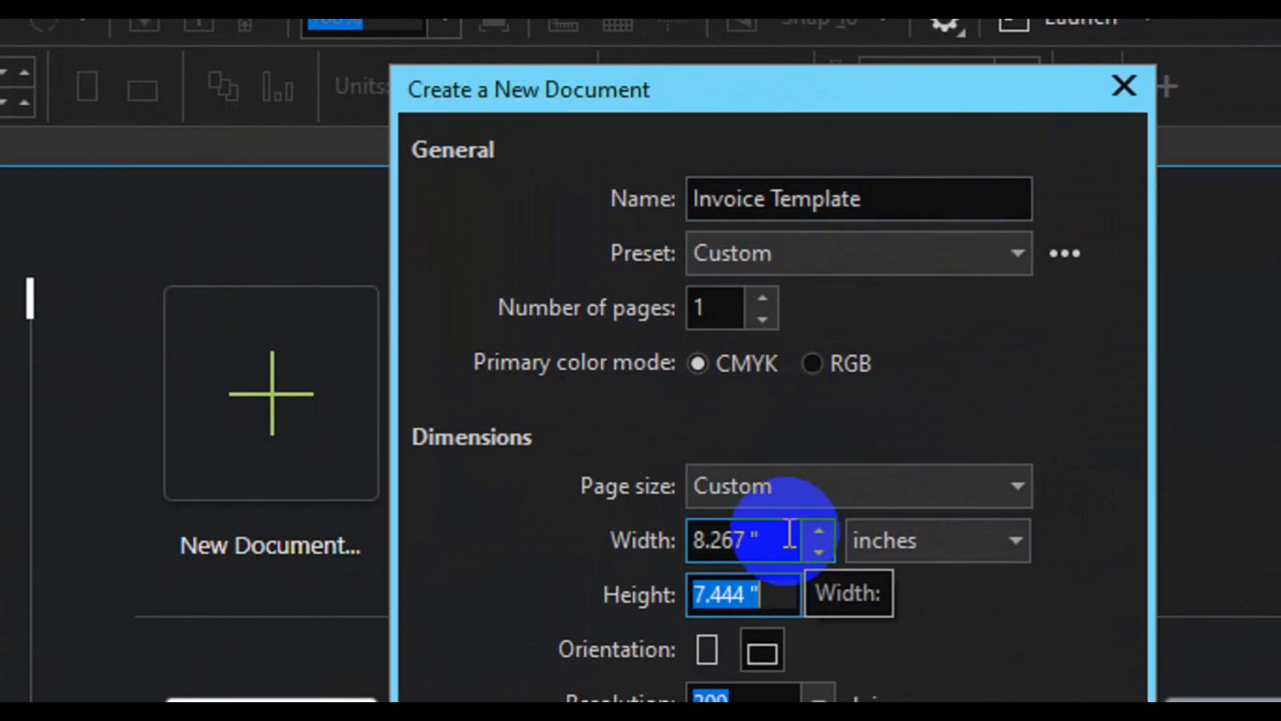
type("11.693")
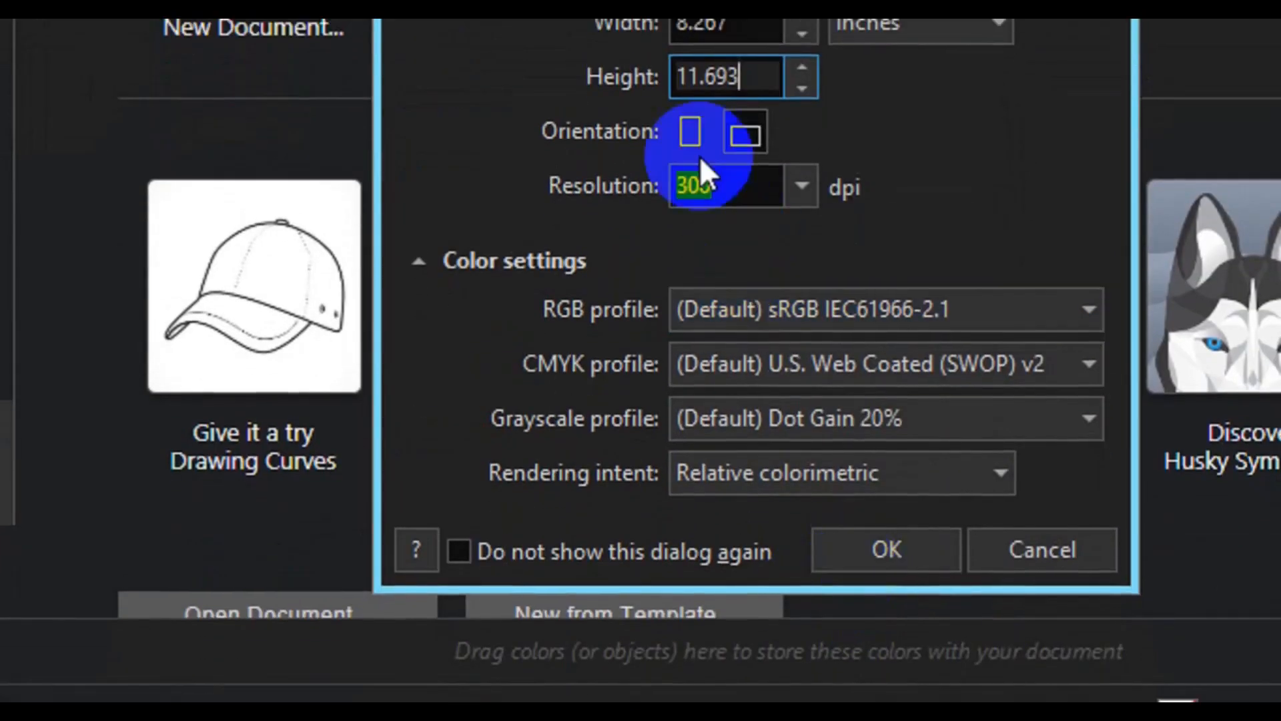
left_click(706, 651)
left_click(860, 575)
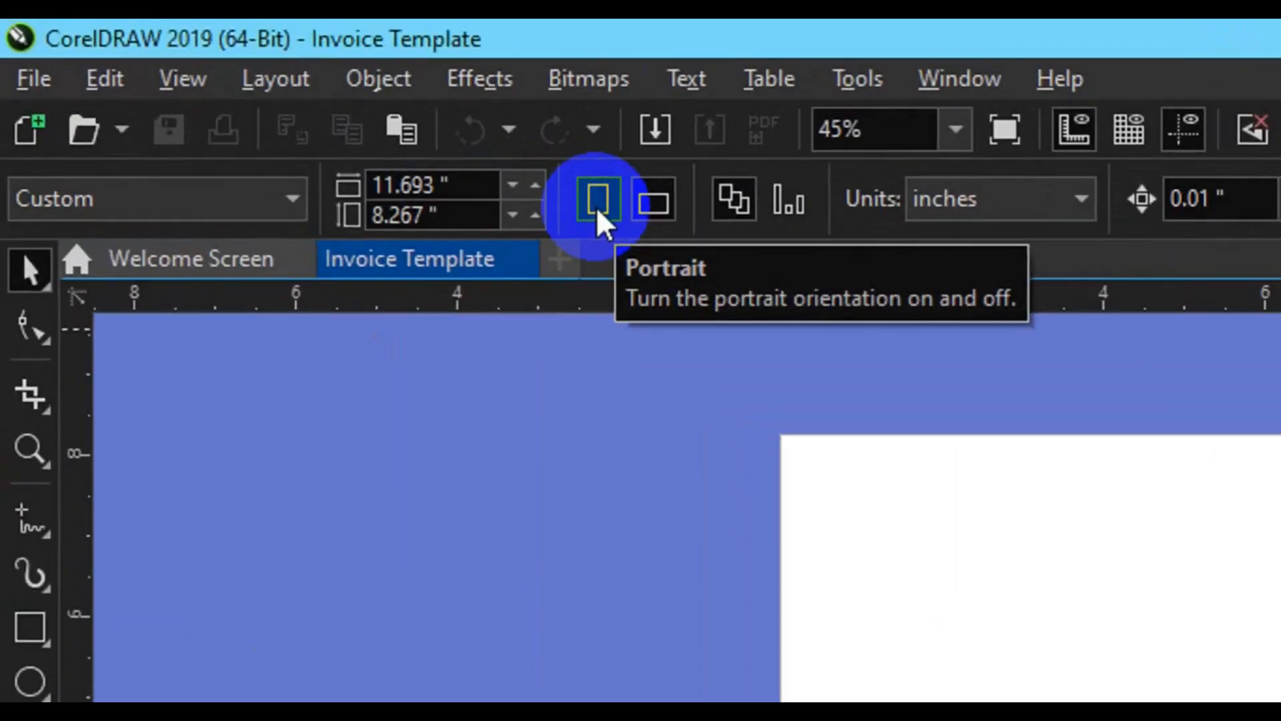
left_click(597, 200)
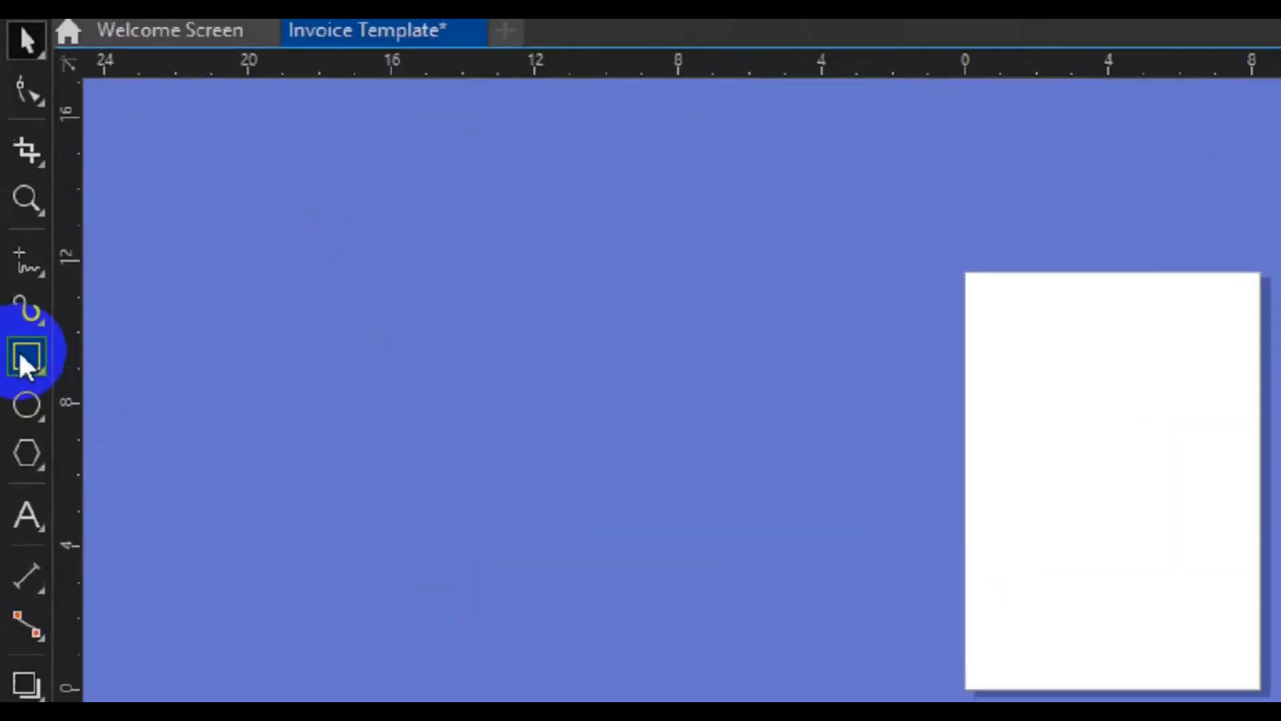
- Make two stacked full-width bands at the top of the page from page-sized rectangles, the lower band about 1.02 inches high
left_click(15, 324)
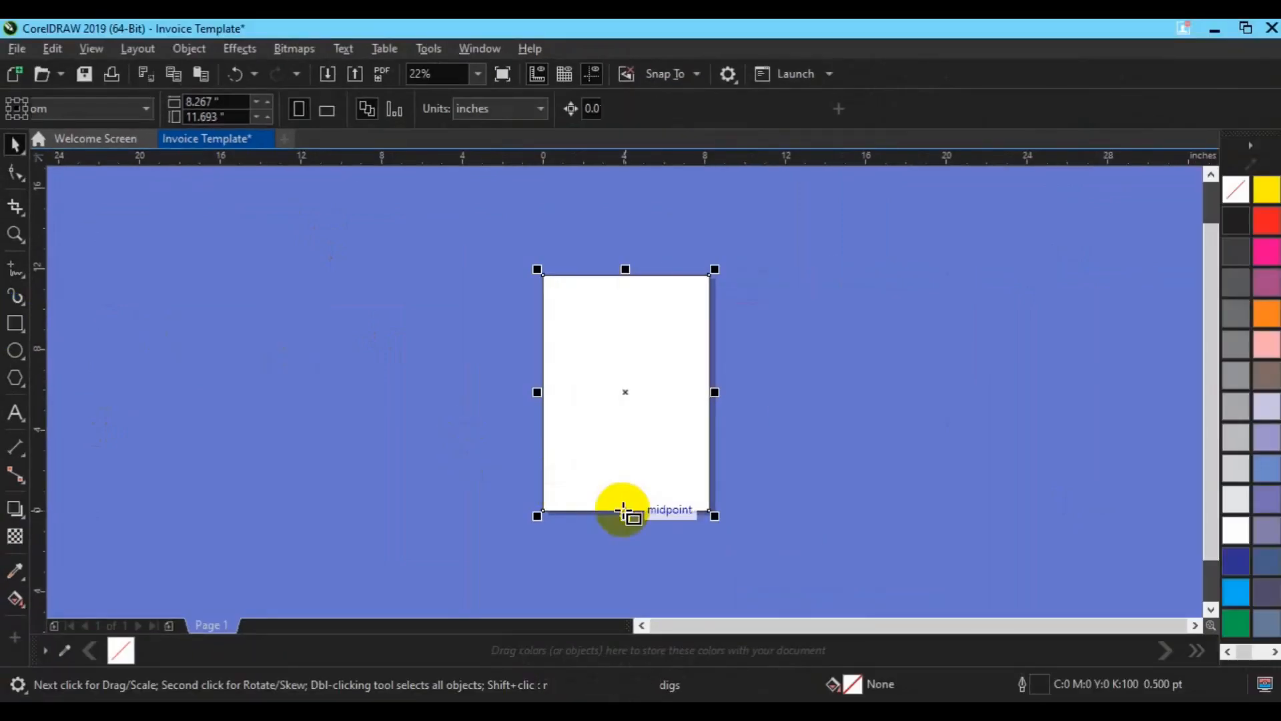
left_click_drag(625, 515, 623, 319)
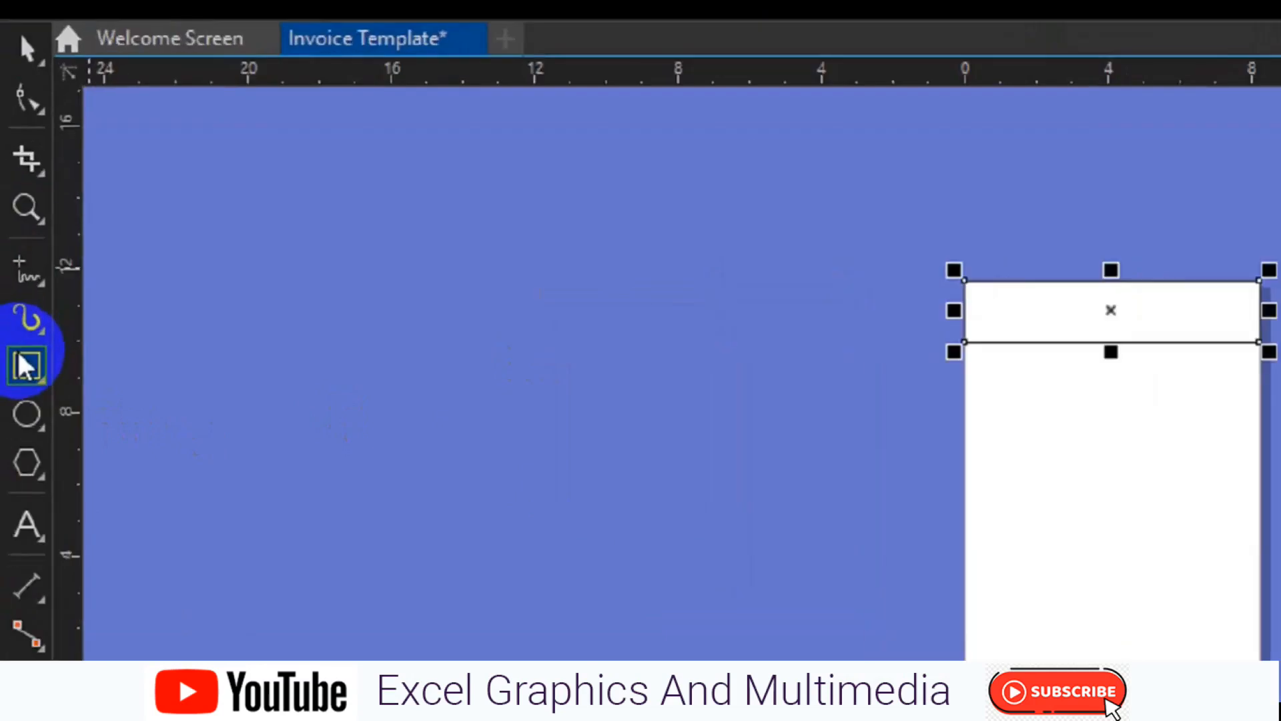
left_click(25, 366)
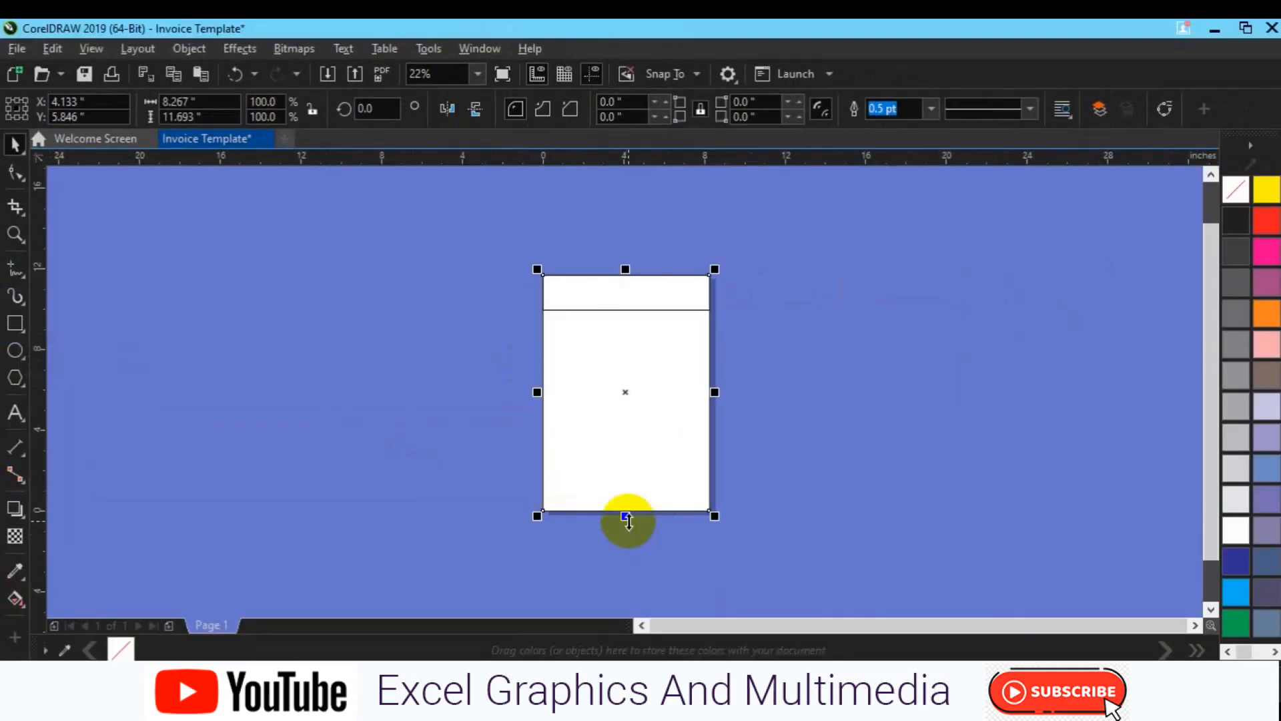
left_click_drag(625, 270, 625, 304)
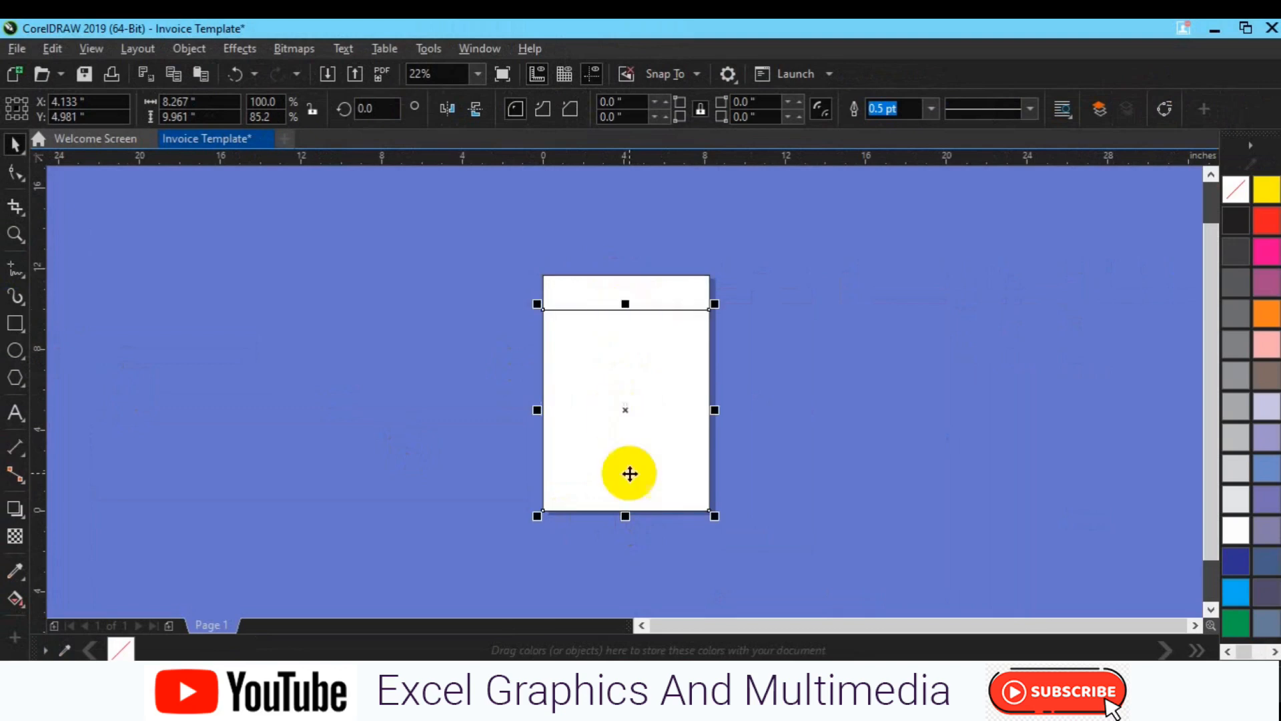
left_click_drag(632, 516, 632, 337)
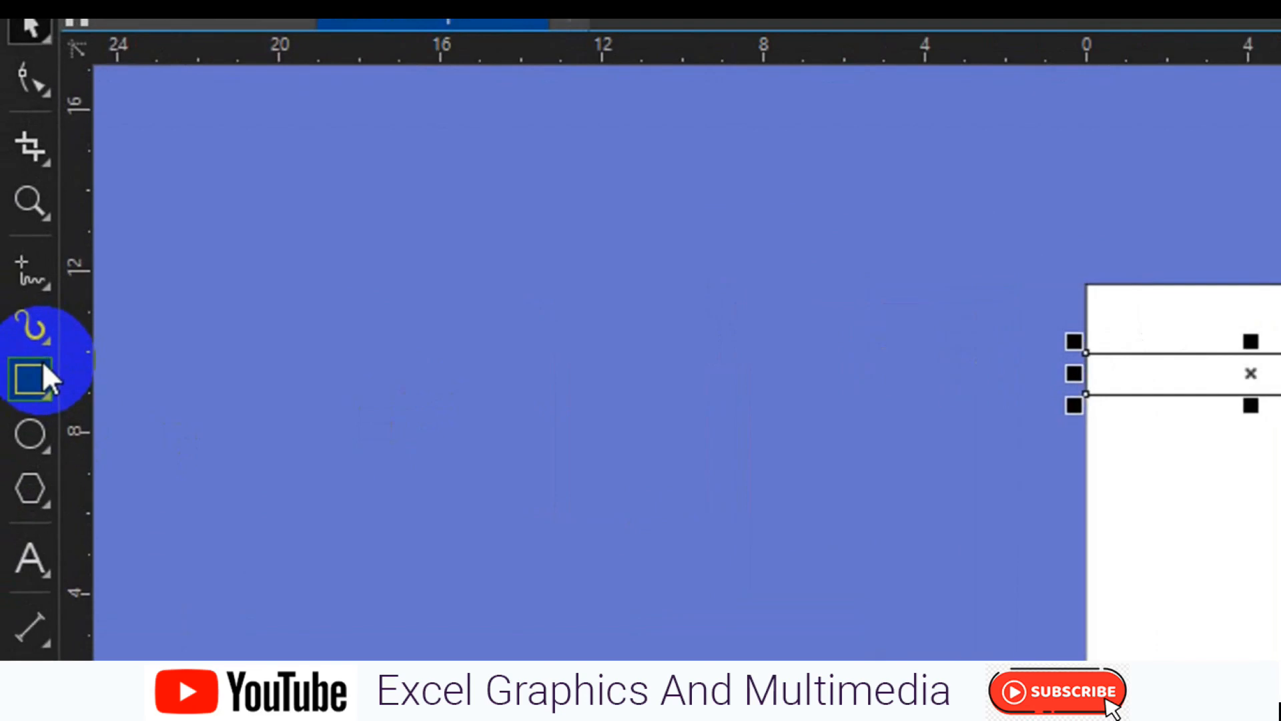
- Add another rectangle covering the whole page and clear the selection
double_click(16, 324)
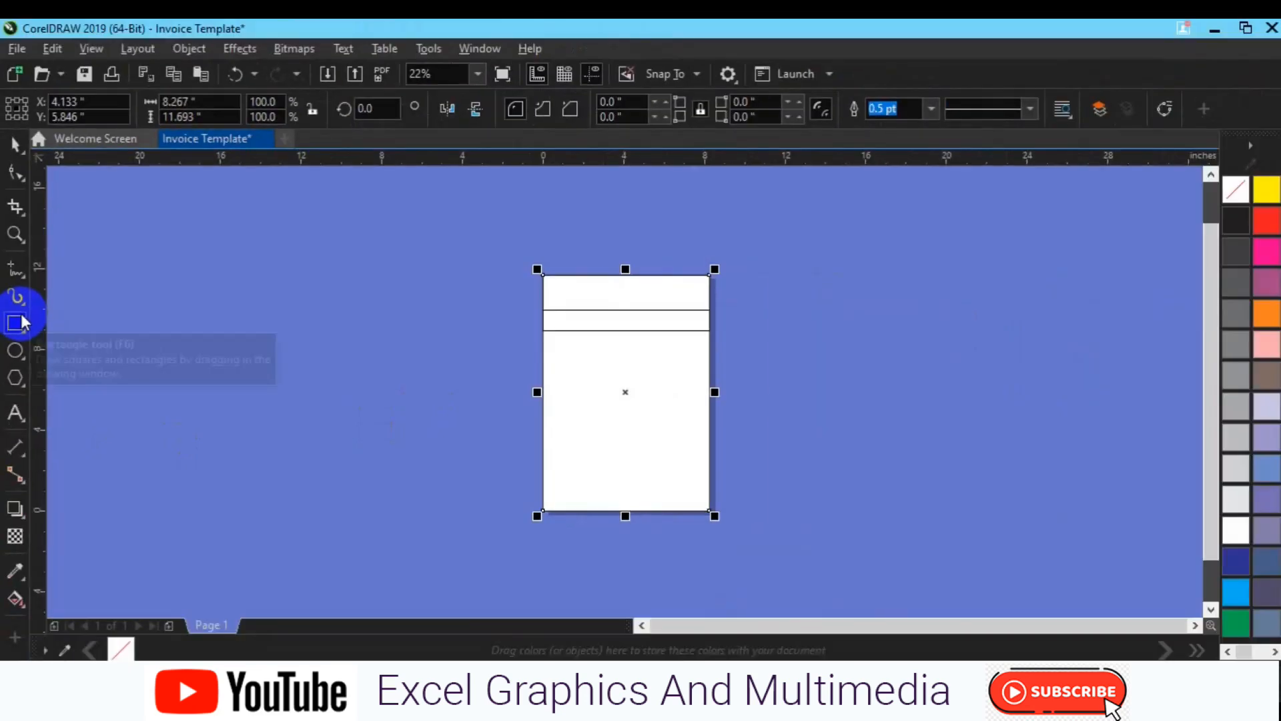
key("space")
left_click(300, 392)
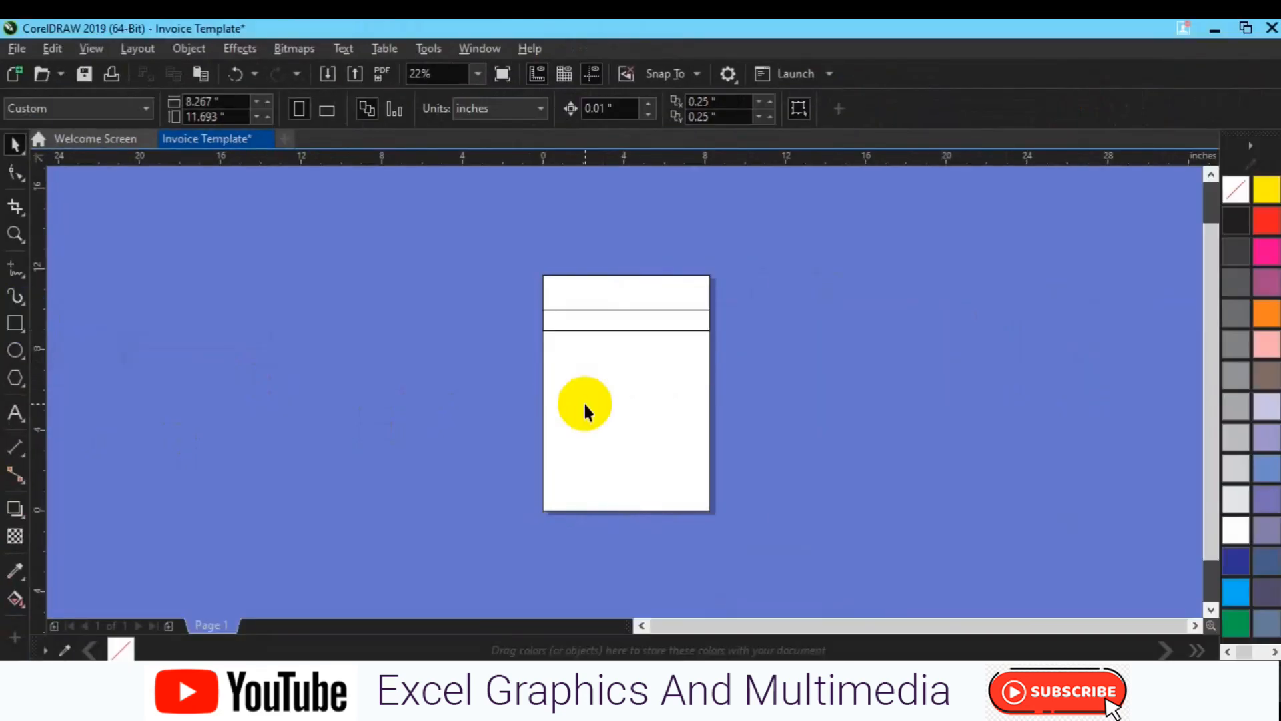
- Draw a narrow rectangle about 0.63 inches high across most of the page width, just below the second band
scroll(583, 402, "up", 2)
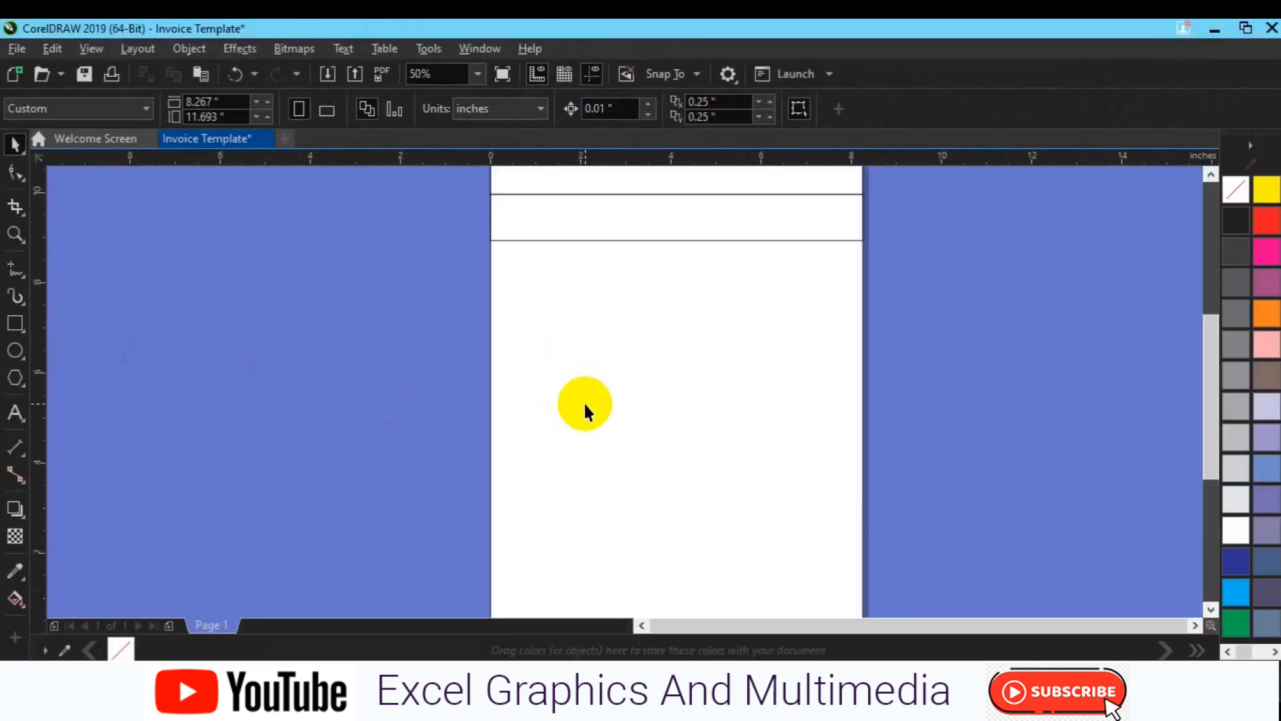
left_click(16, 234)
left_click(26, 109)
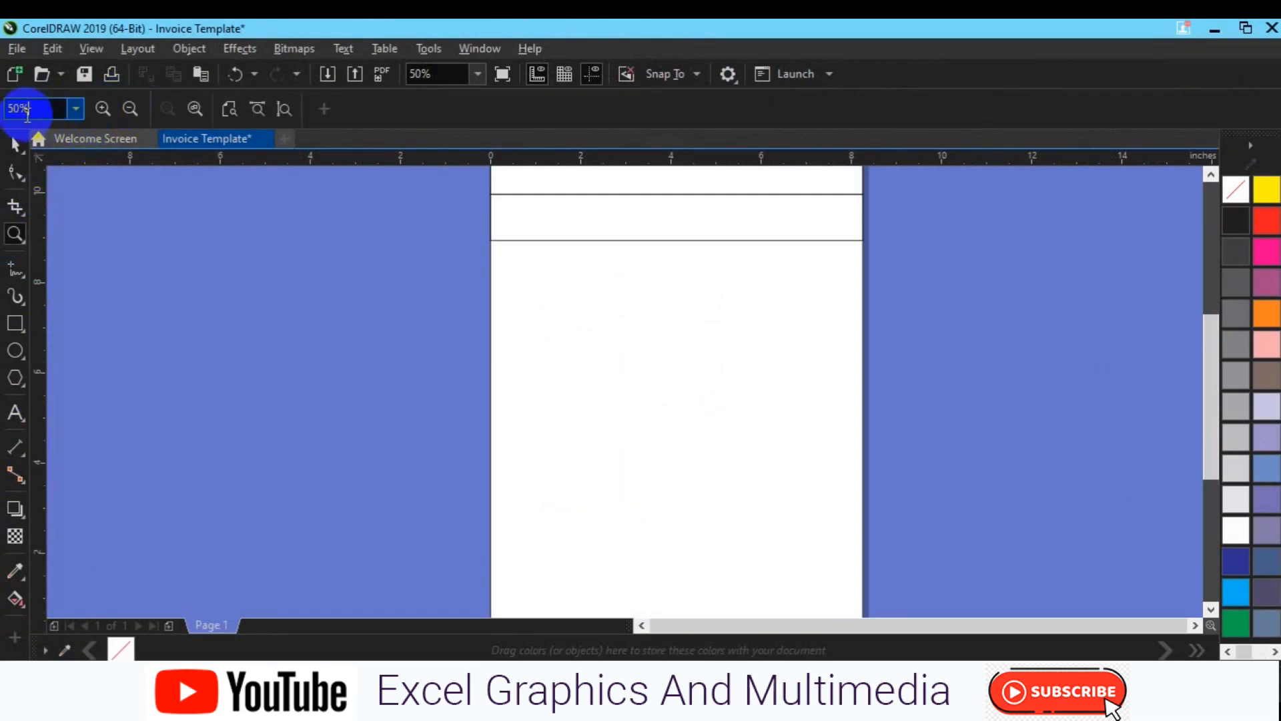
key("Return")
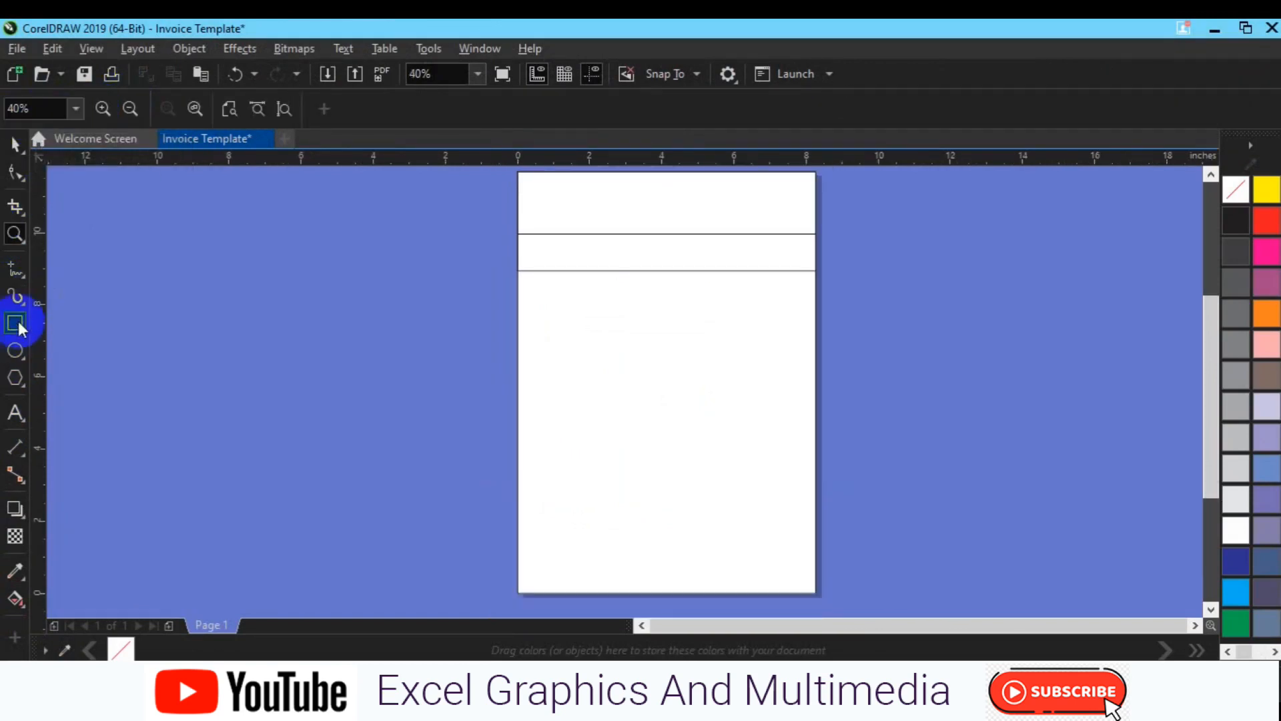
key("h")
scroll(714, 352, "down", 2)
left_click_drag(714, 352, 595, 392)
left_click(16, 106)
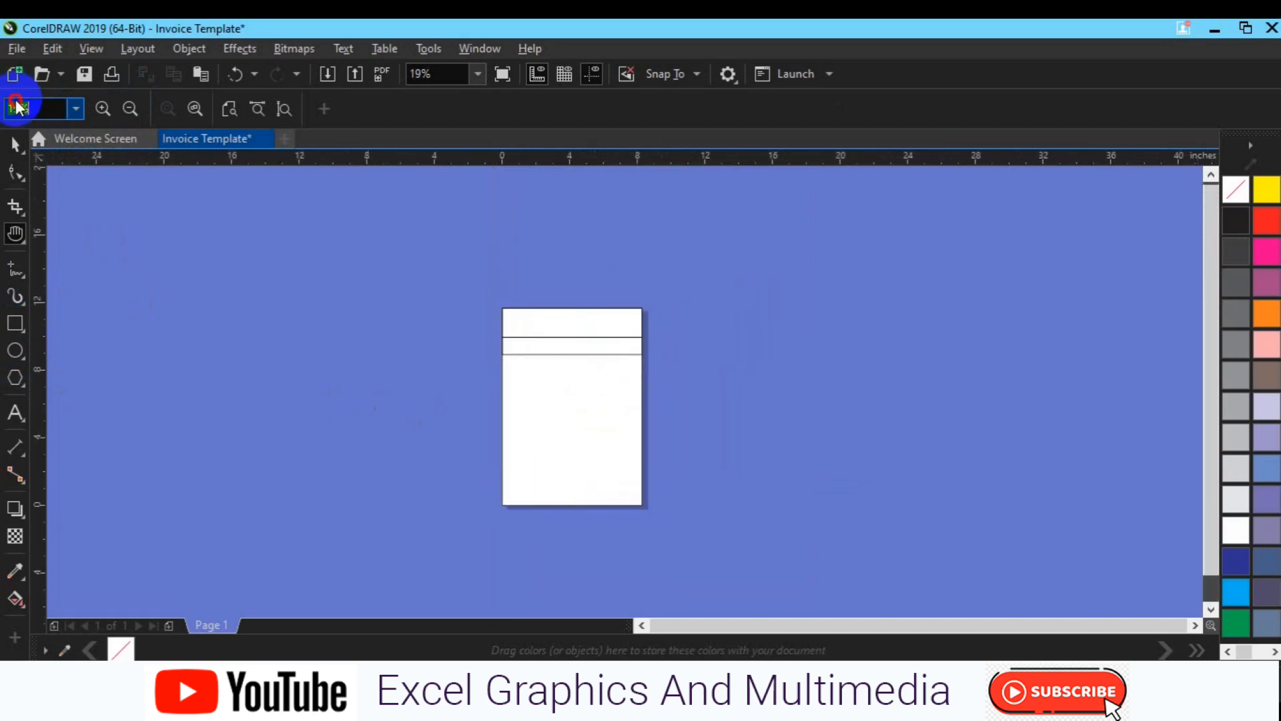
type("40")
key("Return")
left_click_drag(425, 345, 451, 309)
key("space")
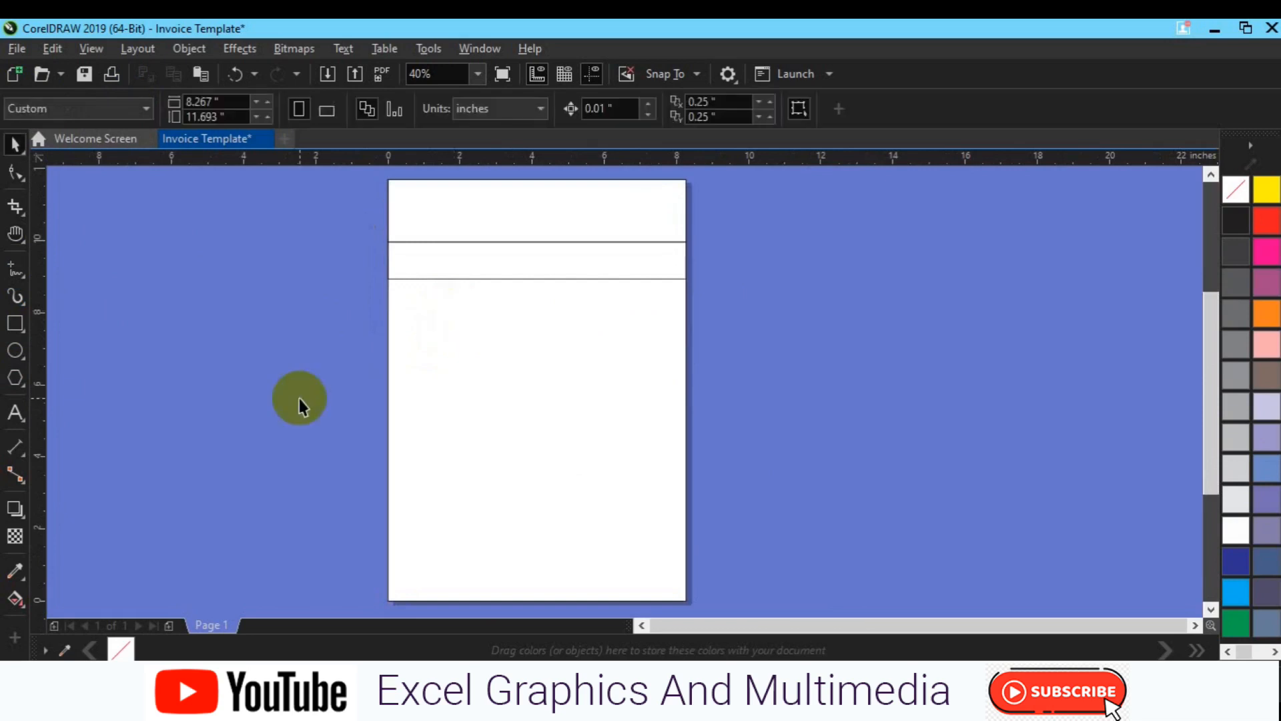
left_click(15, 324)
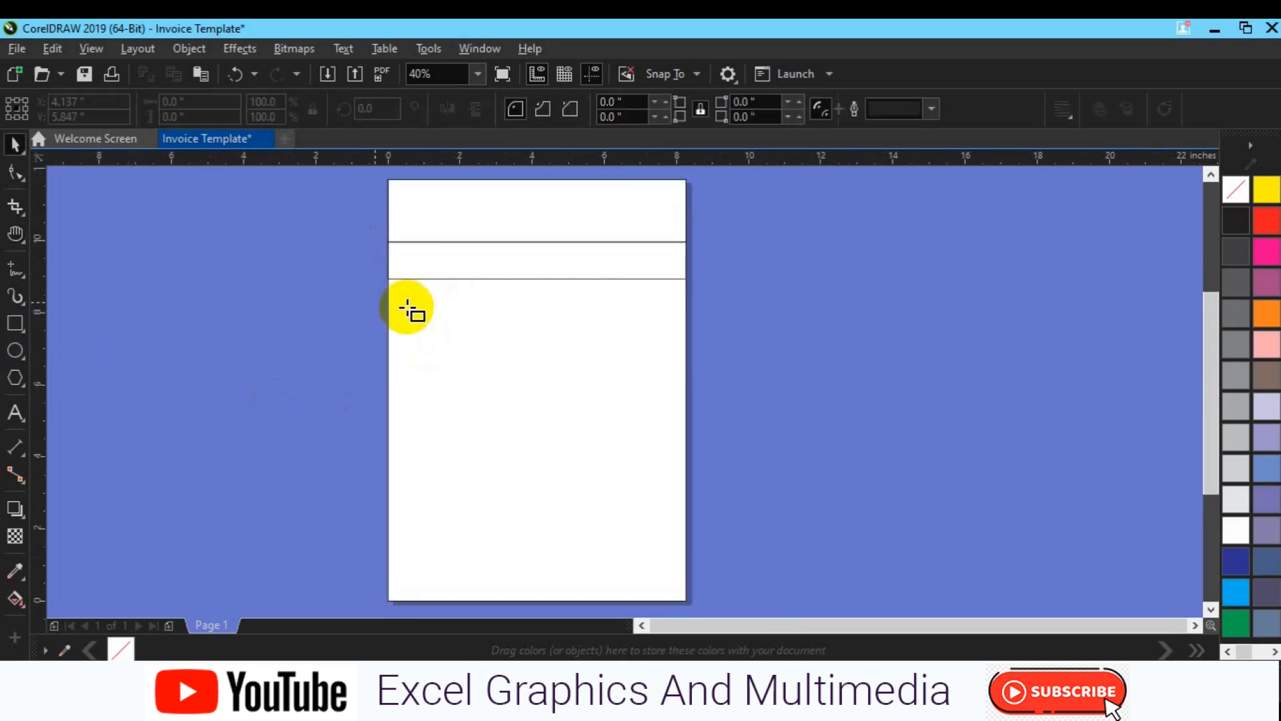
left_click_drag(409, 296, 662, 318)
key("space")
- Reduce the height of the second band to about 0.8 inches by raising its lower edge
left_click(616, 266)
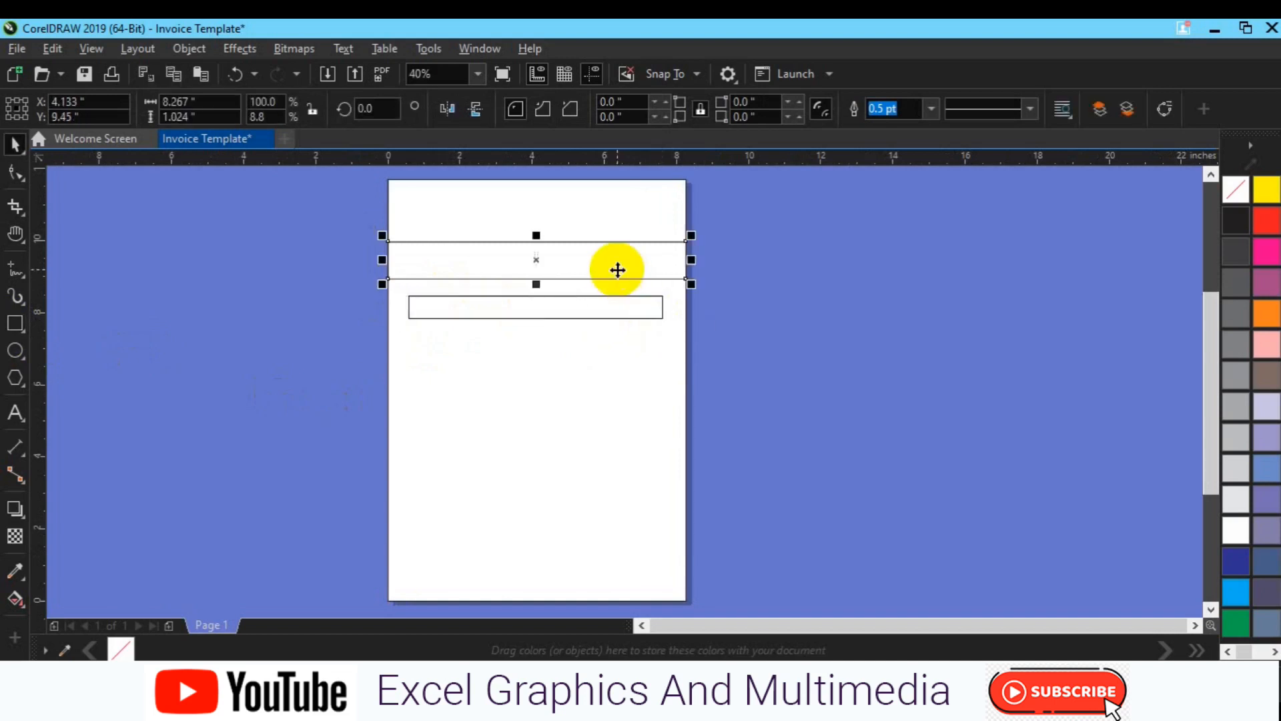
left_click_drag(537, 278, 534, 338)
key("ctrl+z")
left_click(539, 271)
left_click_drag(539, 270, 535, 277)
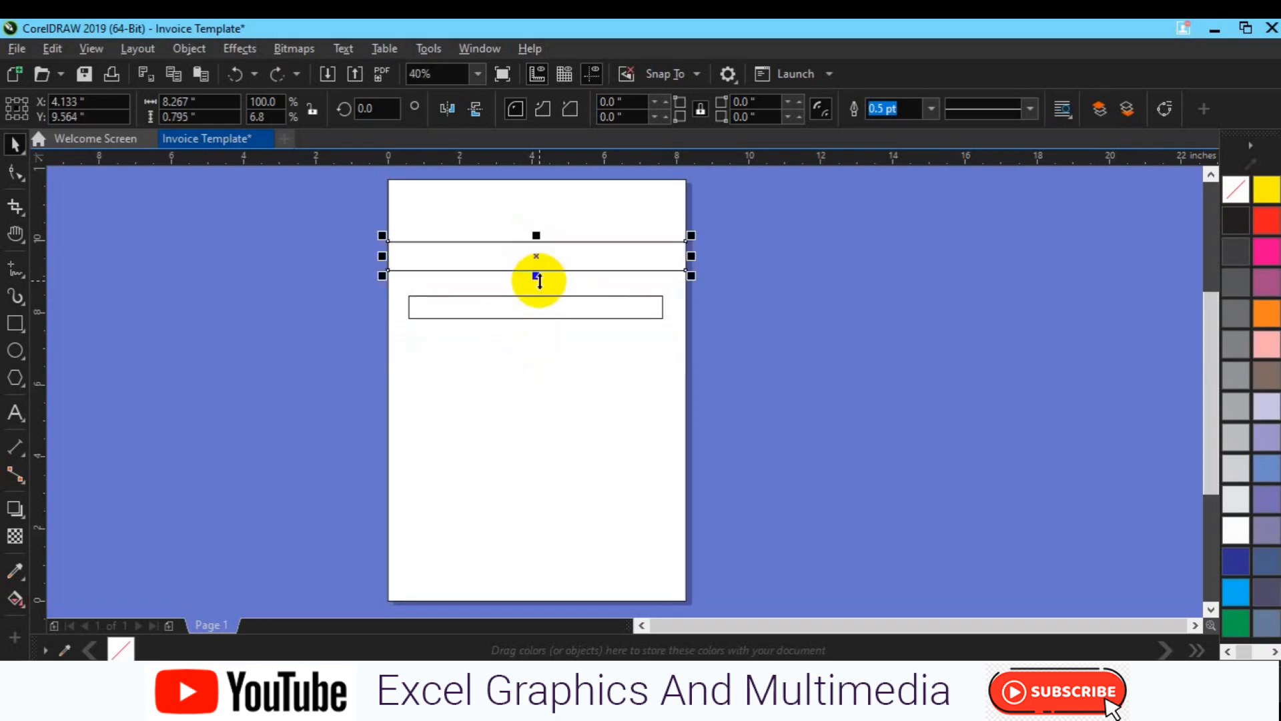
- Center the narrow rectangle horizontally on the page-sized rectangle
left_click(609, 315)
left_click(575, 452)
left_click(544, 331)
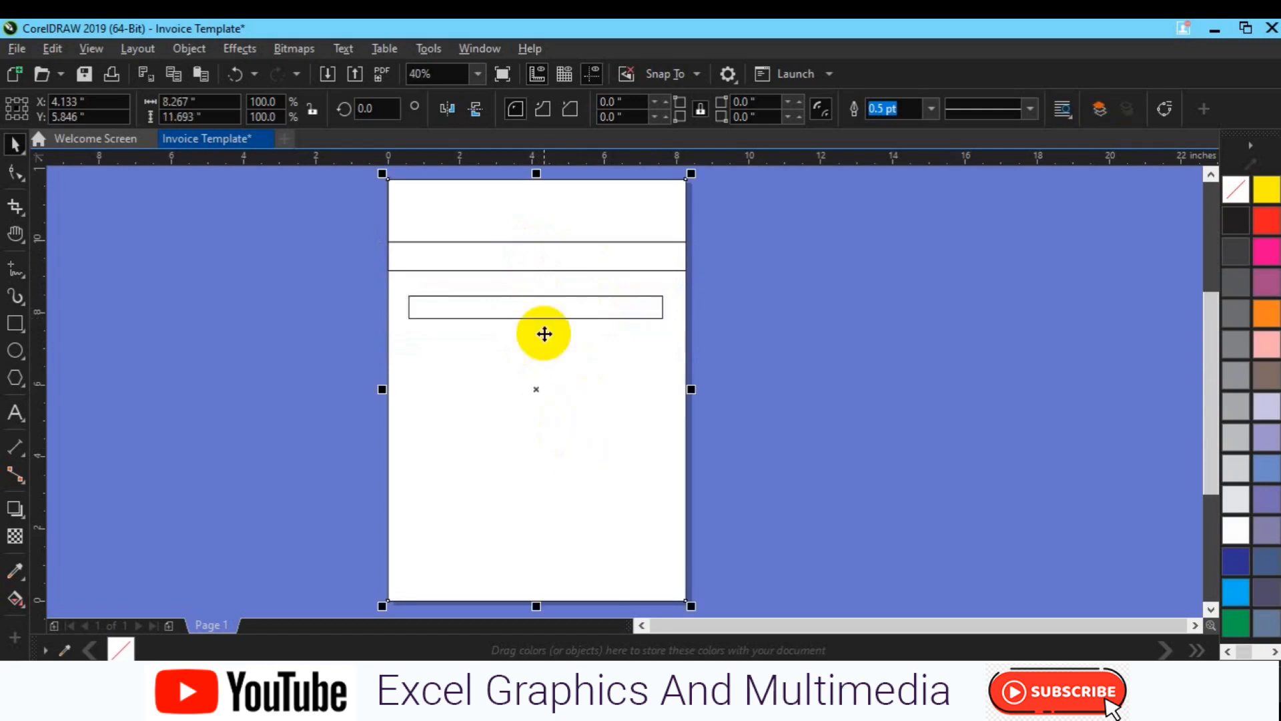
left_click_drag(545, 320, 544, 320)
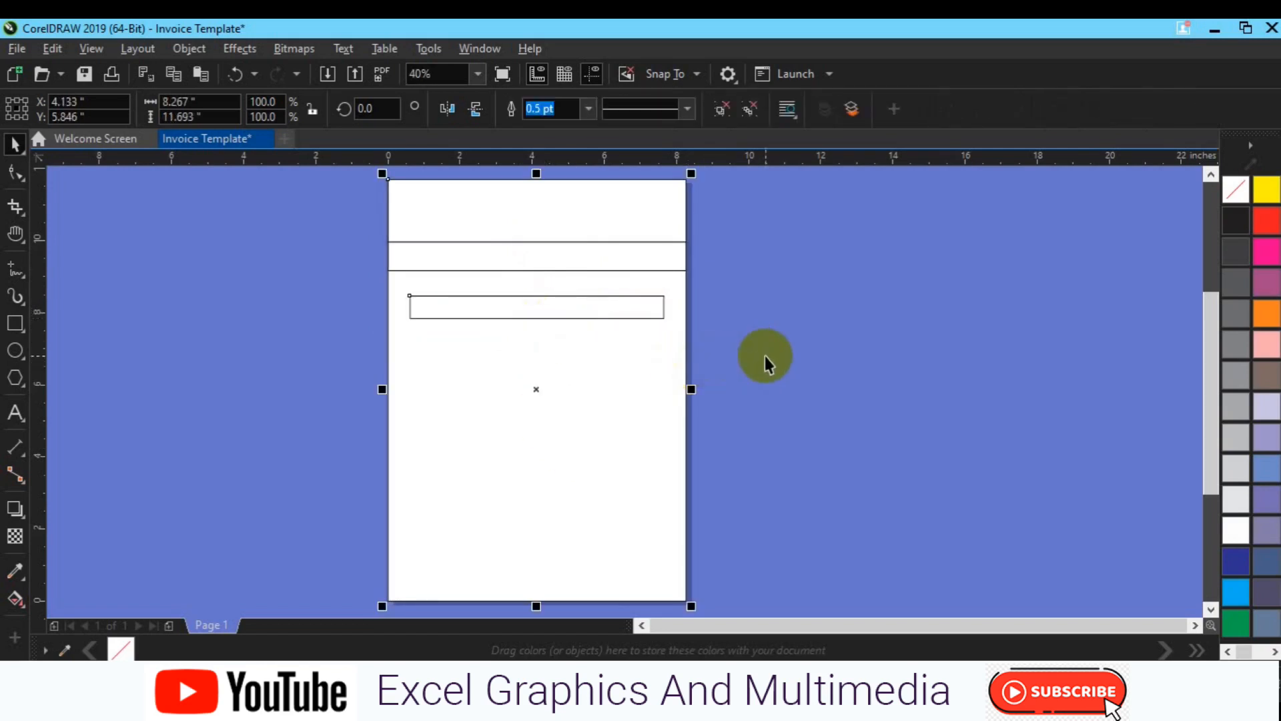
left_click(764, 355)
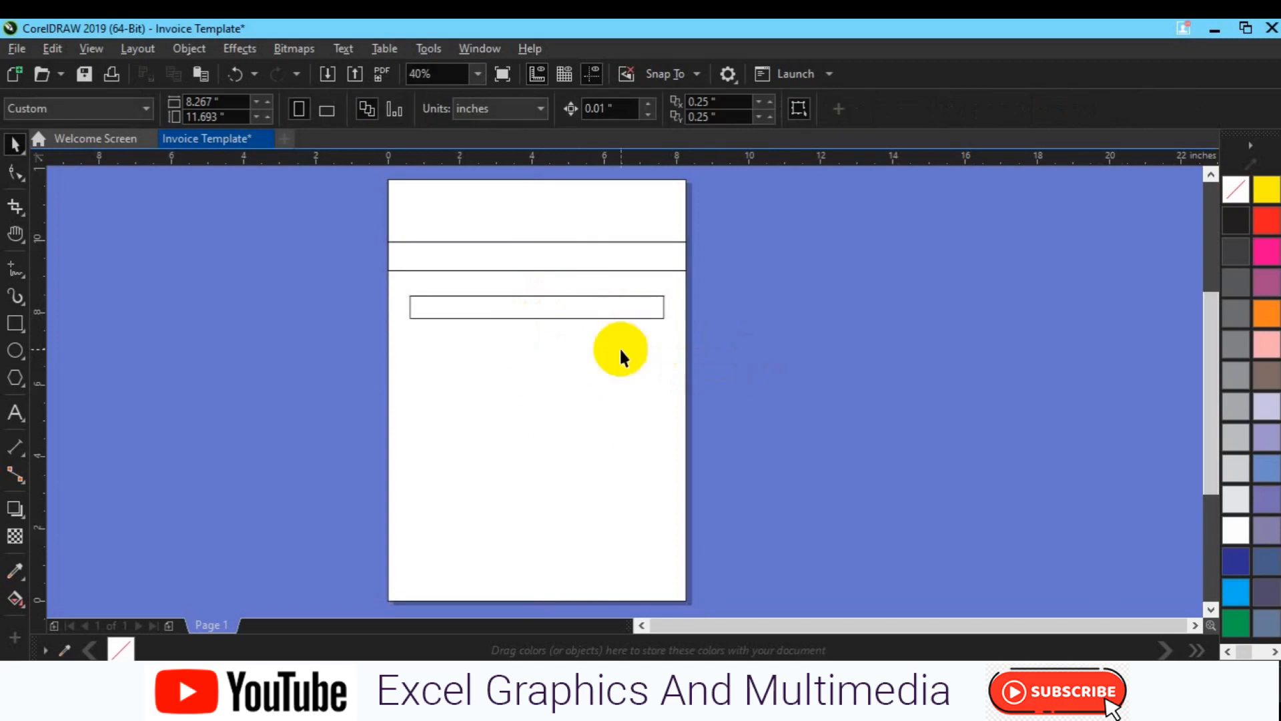
- Widen the narrow rectangle evenly on both sides to about 7.59 inches and move it down to a vertical position of about 7.21 inches
left_click(552, 313)
left_click(720, 112)
left_click(795, 345)
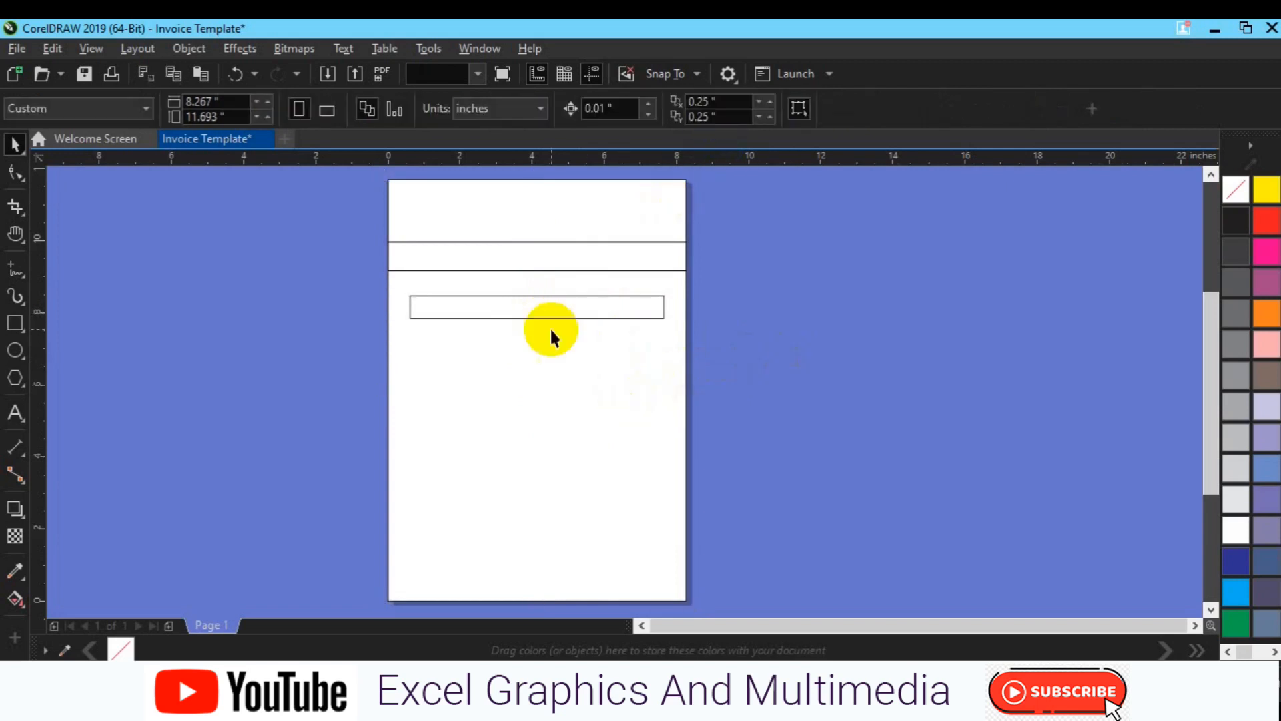
left_click(531, 318)
left_click_drag(669, 311, 678, 314)
left_click_drag(537, 304, 536, 340)
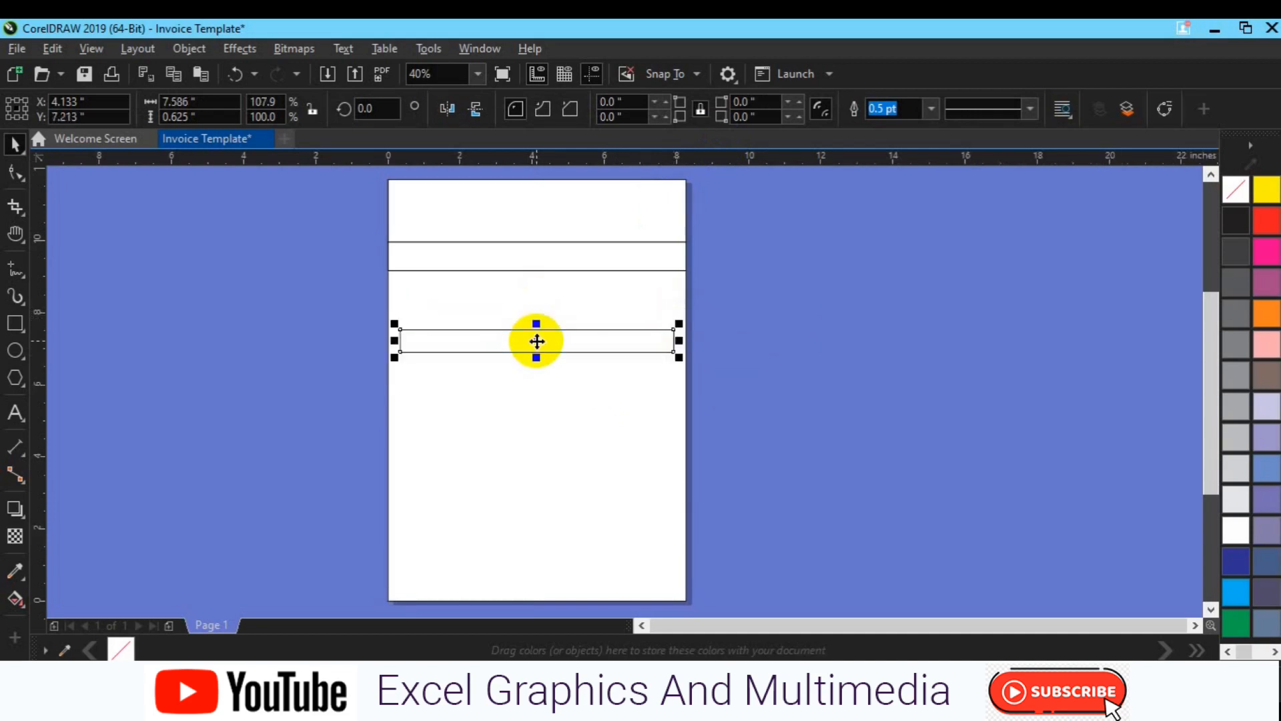
left_click(354, 398)
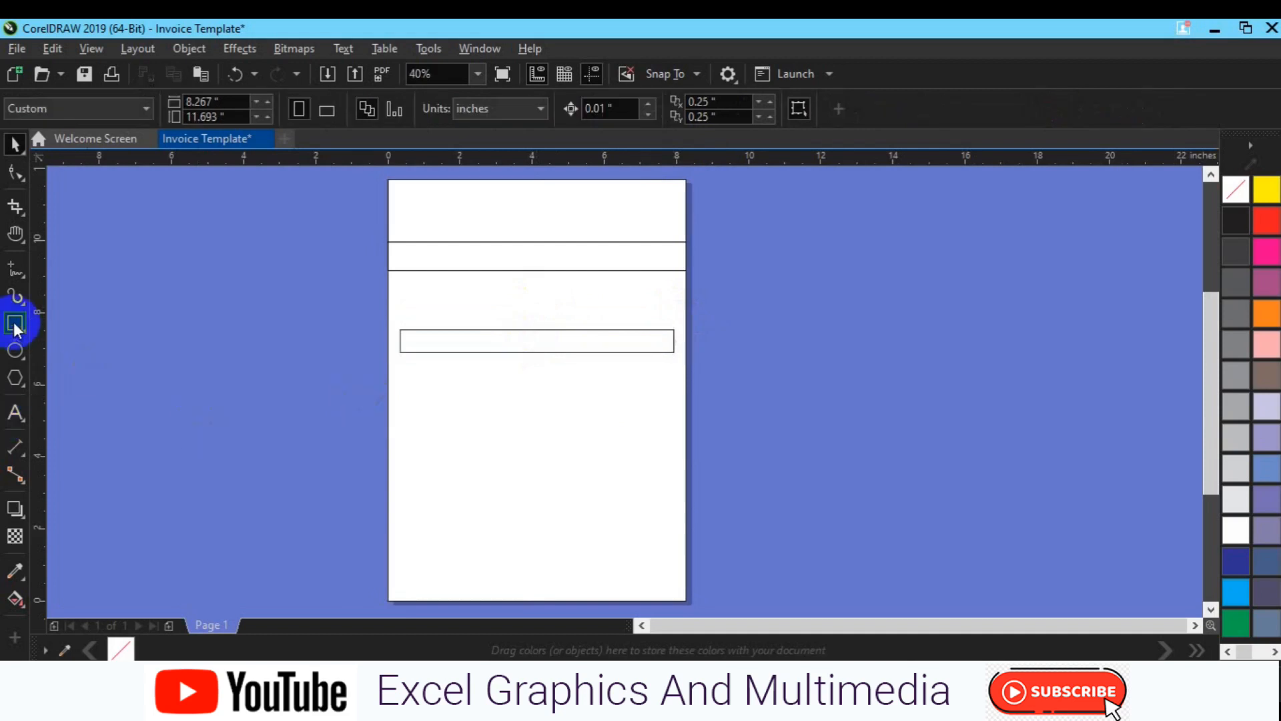
- Draw a horizontal line about 7.37 inches long below the narrow rectangle with the Pen tool
left_click(15, 277)
mouse_move(14, 280)
left_mouse_down()
mouse_move(74, 319)
mouse_move(72, 335)
left_mouse_up()
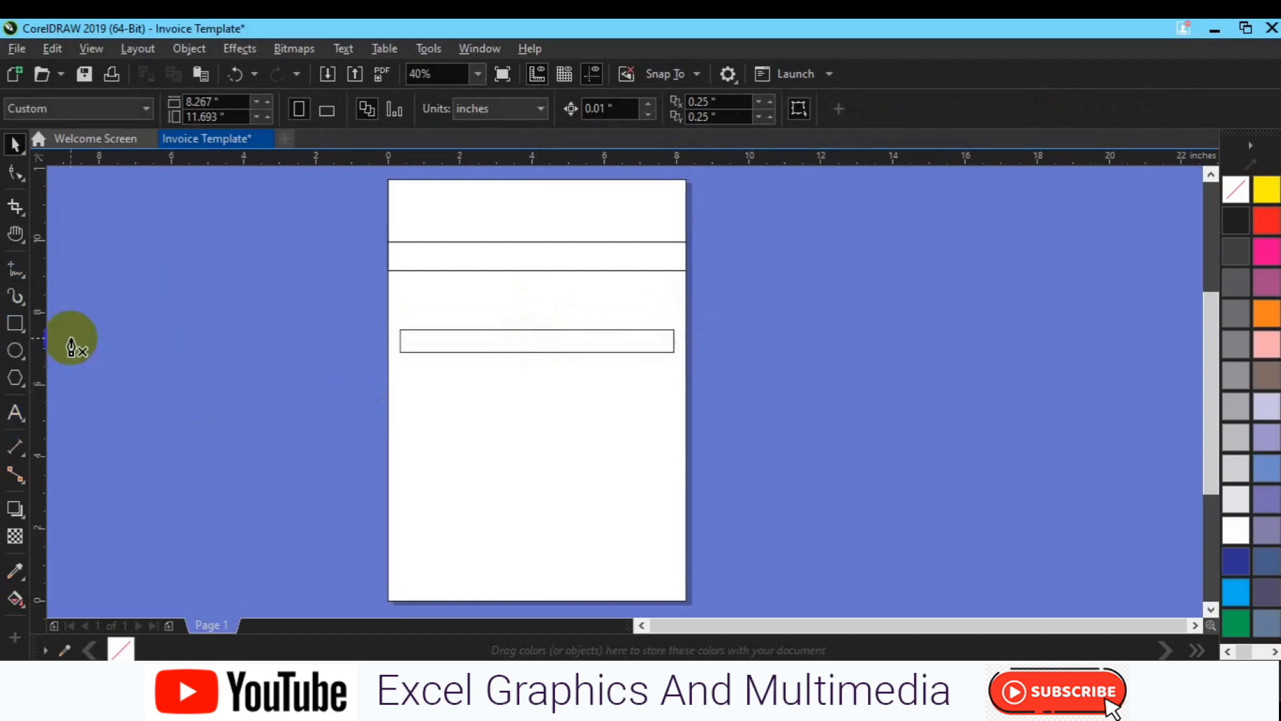
left_click(404, 386)
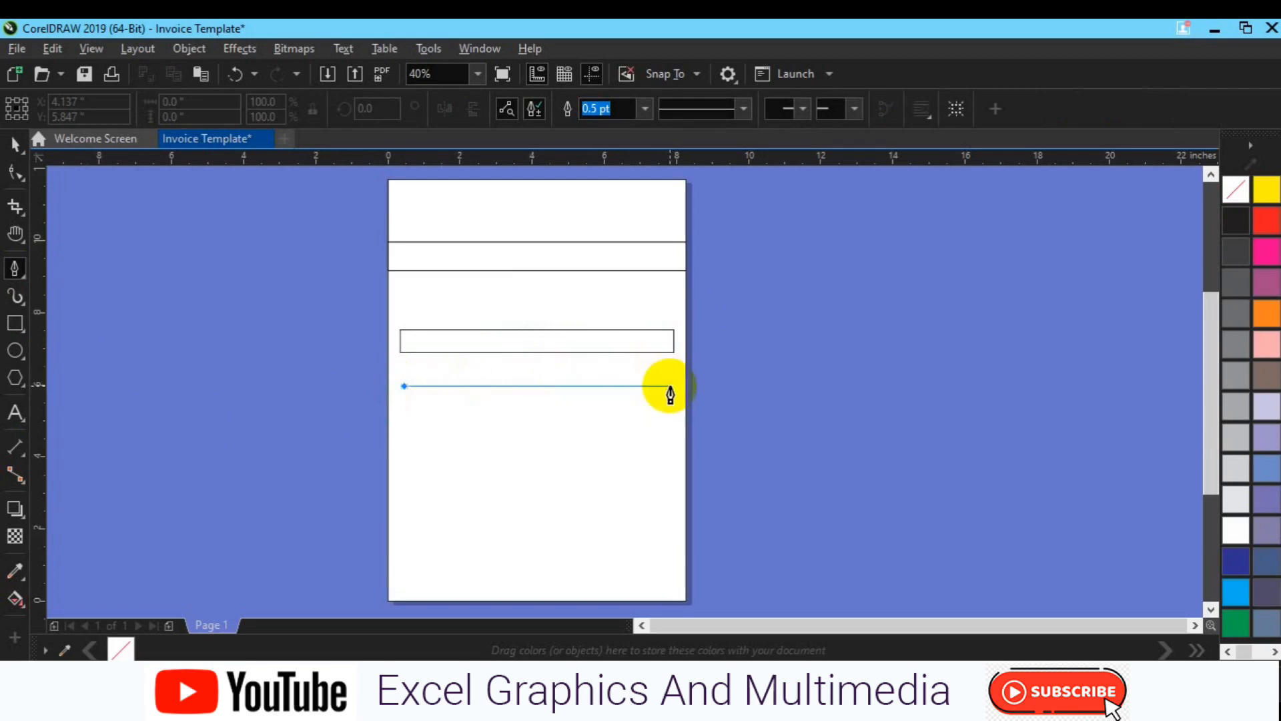
key("space")
left_click(803, 453)
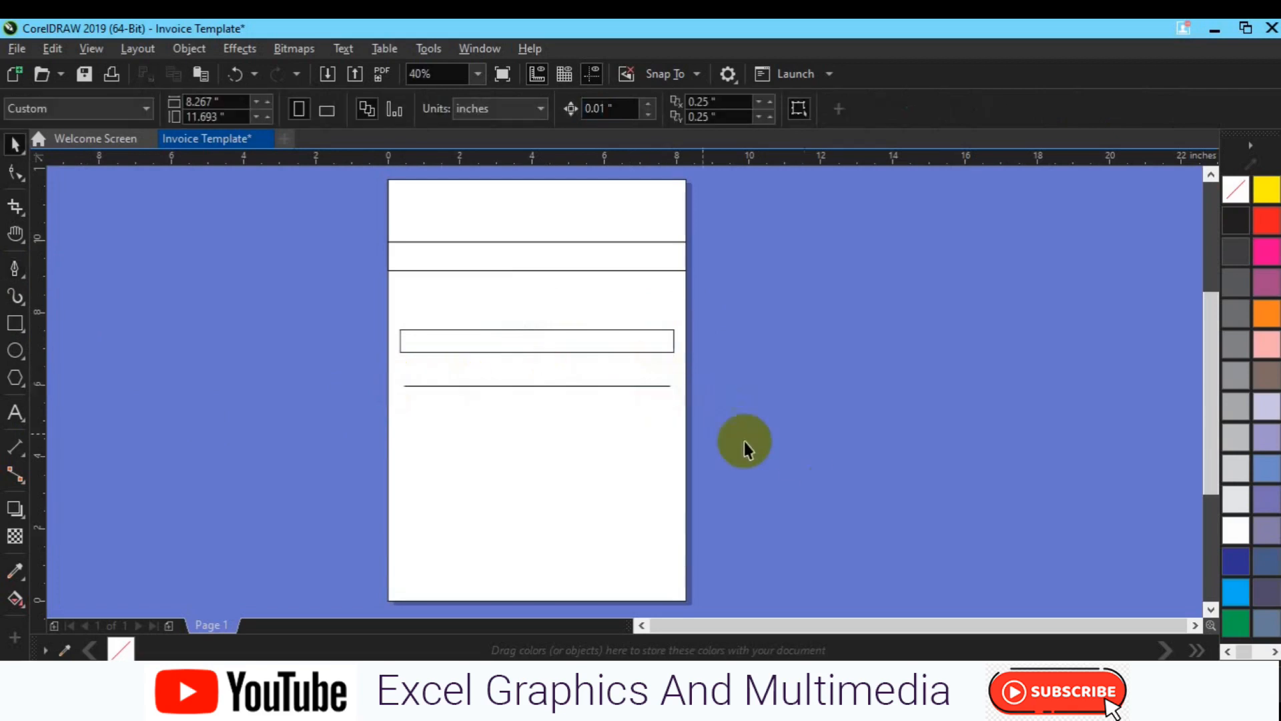
left_click(544, 384)
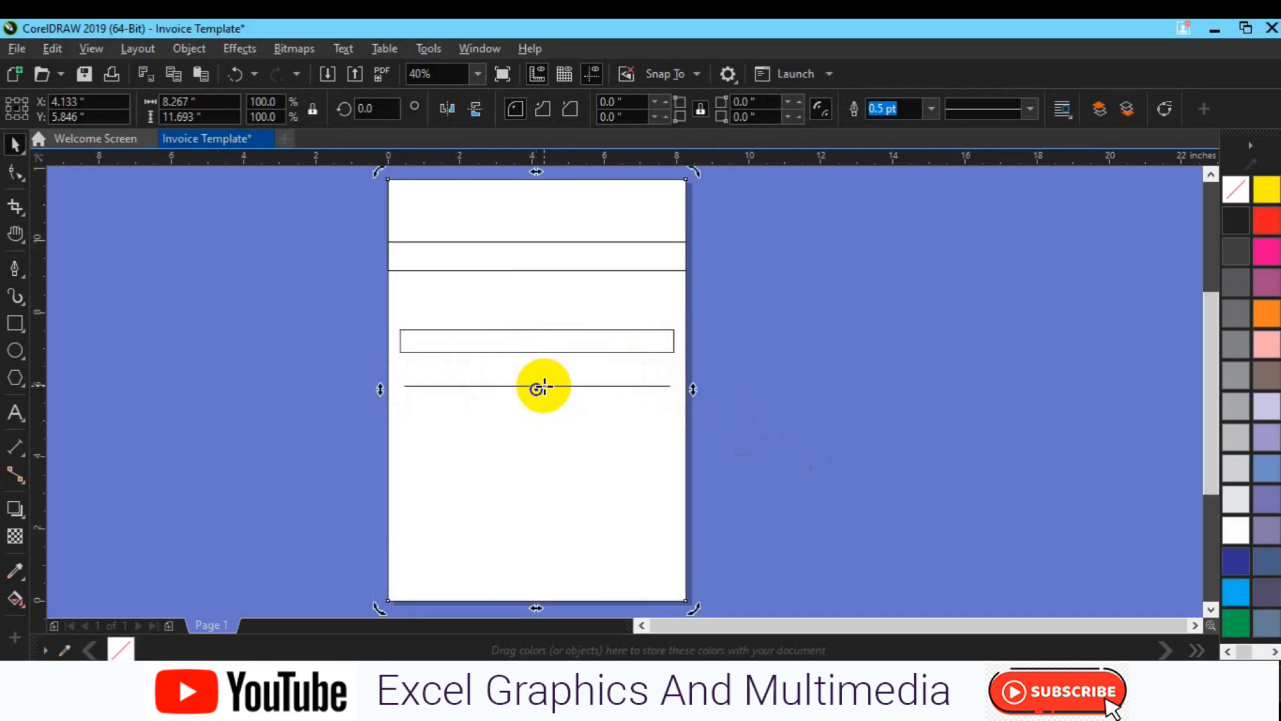
left_click(745, 355)
left_click(666, 385)
left_click(726, 372)
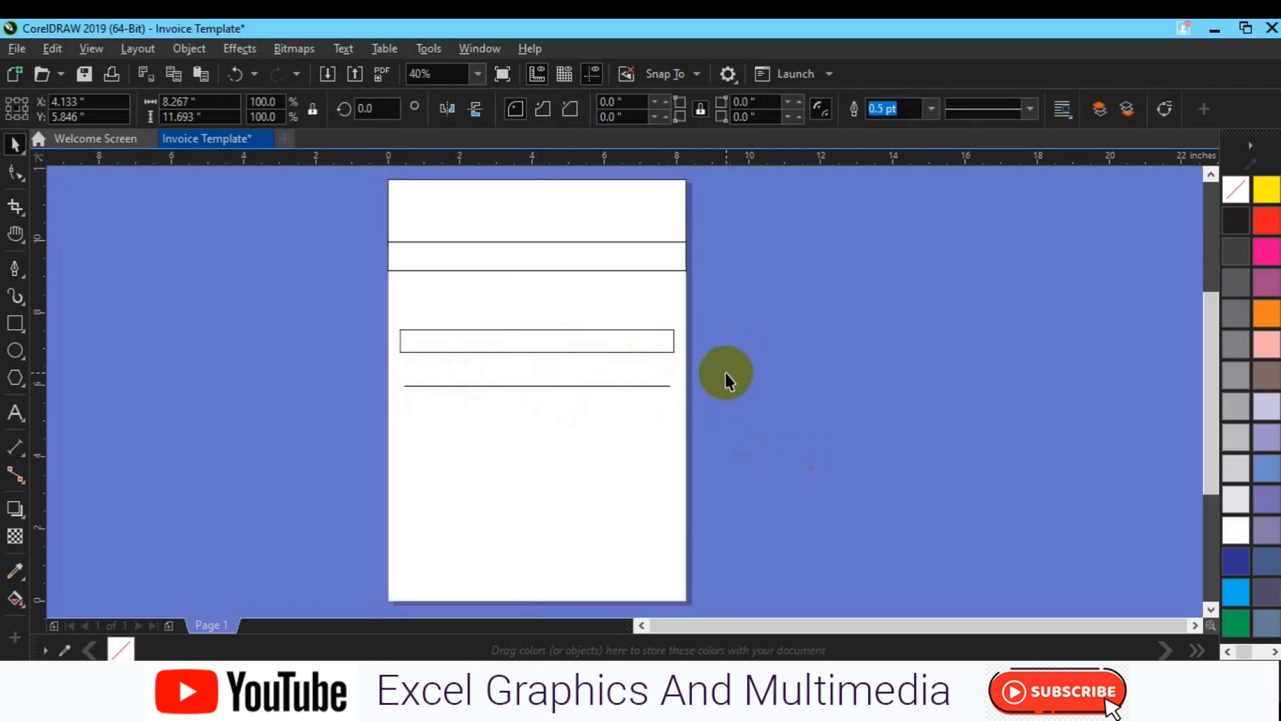
left_click(588, 389)
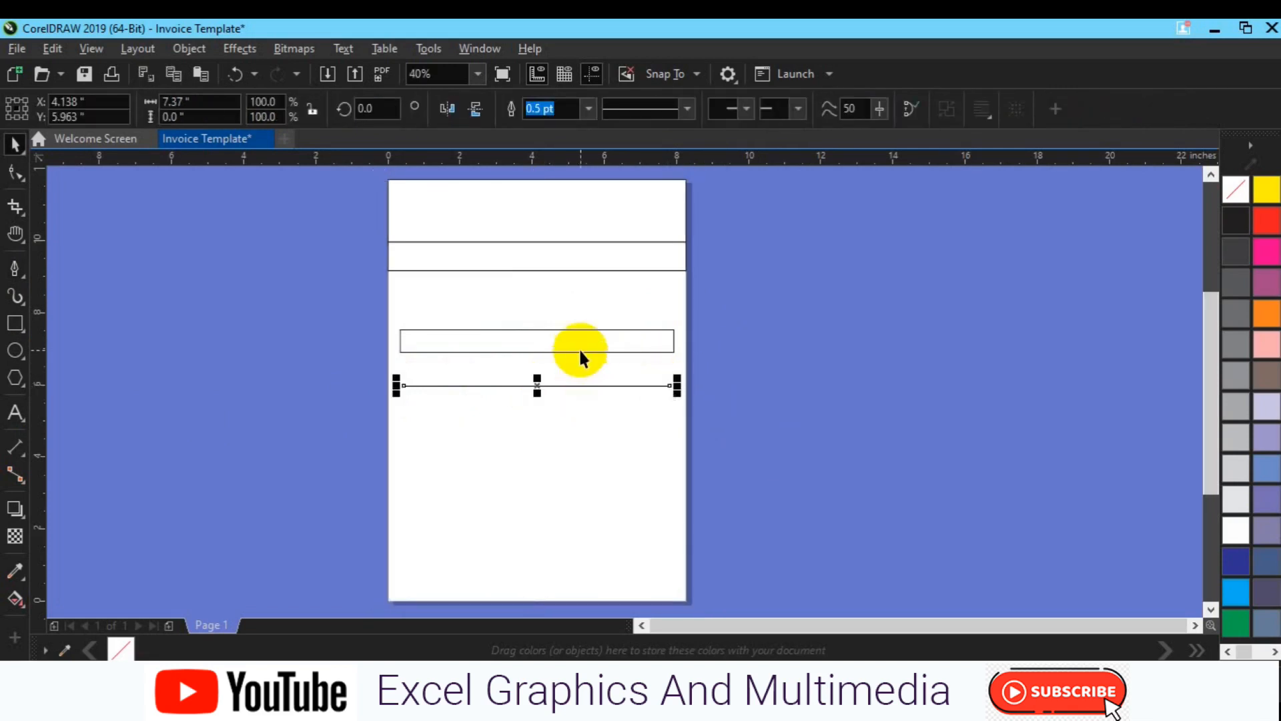
left_click(577, 337, "shift")
left_click(740, 387)
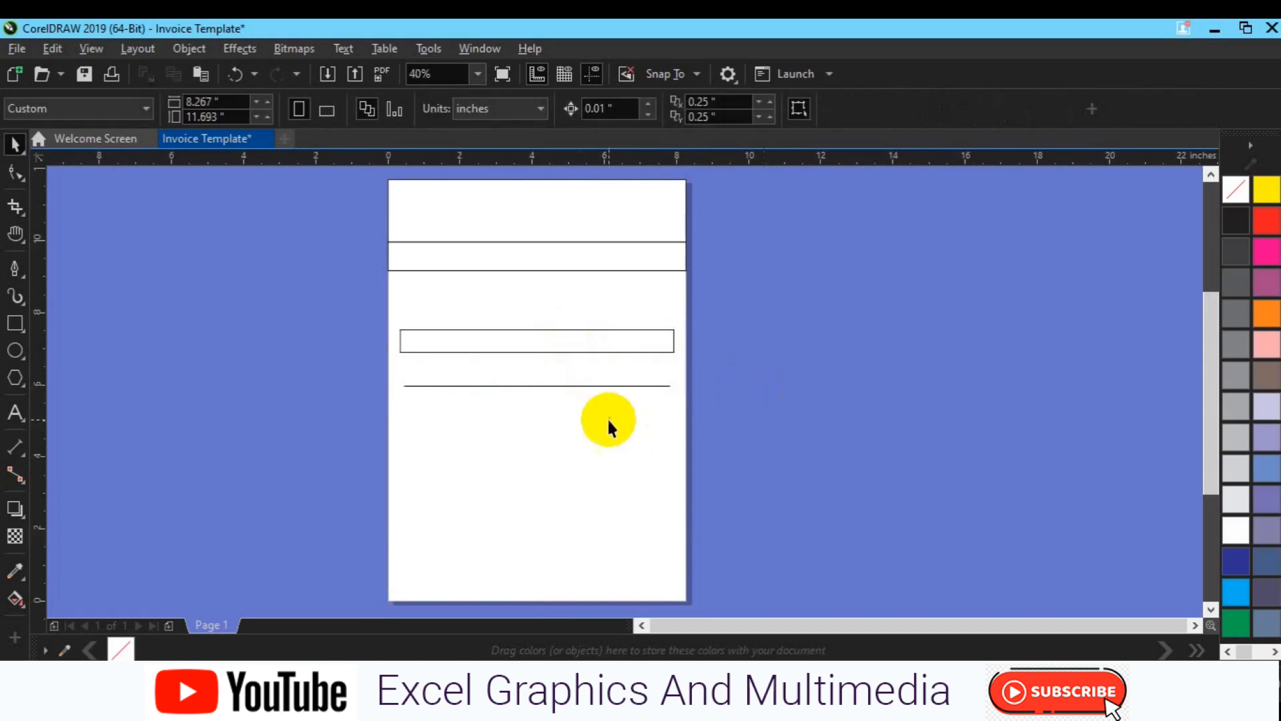
- Place vertical guidelines at both ends of the narrow rectangle, the right one at about 7.95 inches
left_click_drag(35, 463, 404, 396)
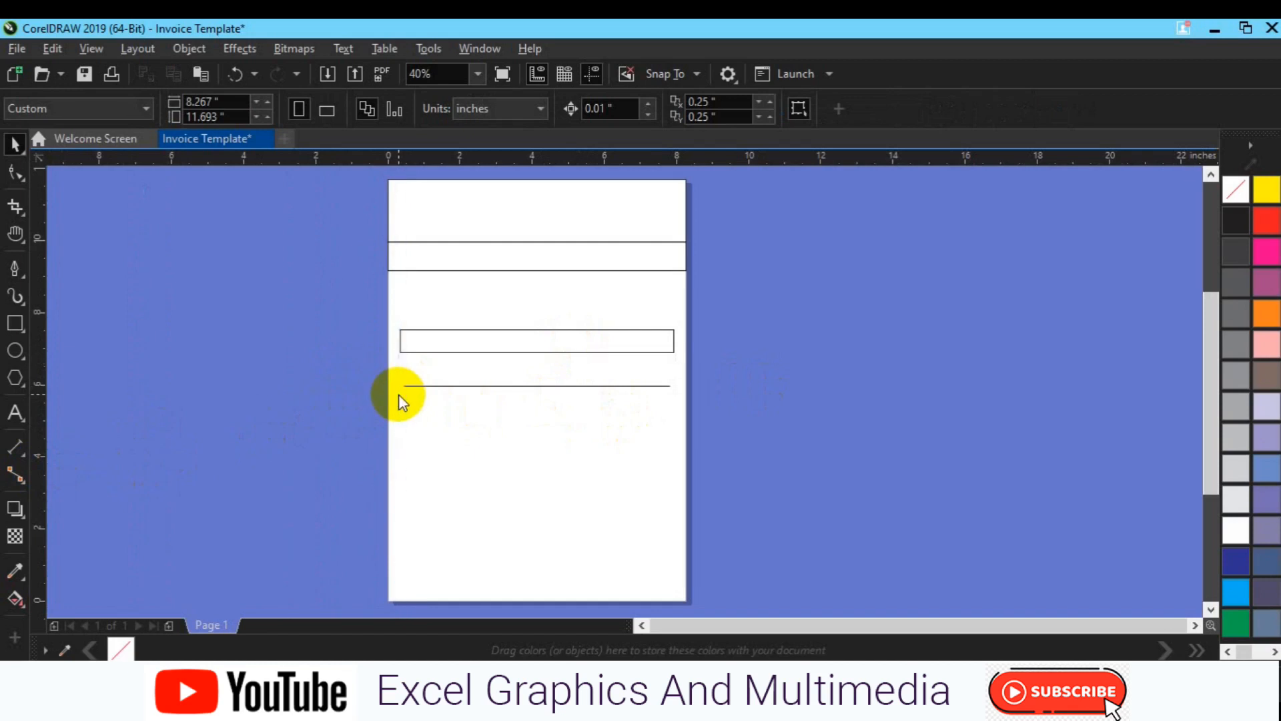
left_click_drag(48, 410, 674, 325)
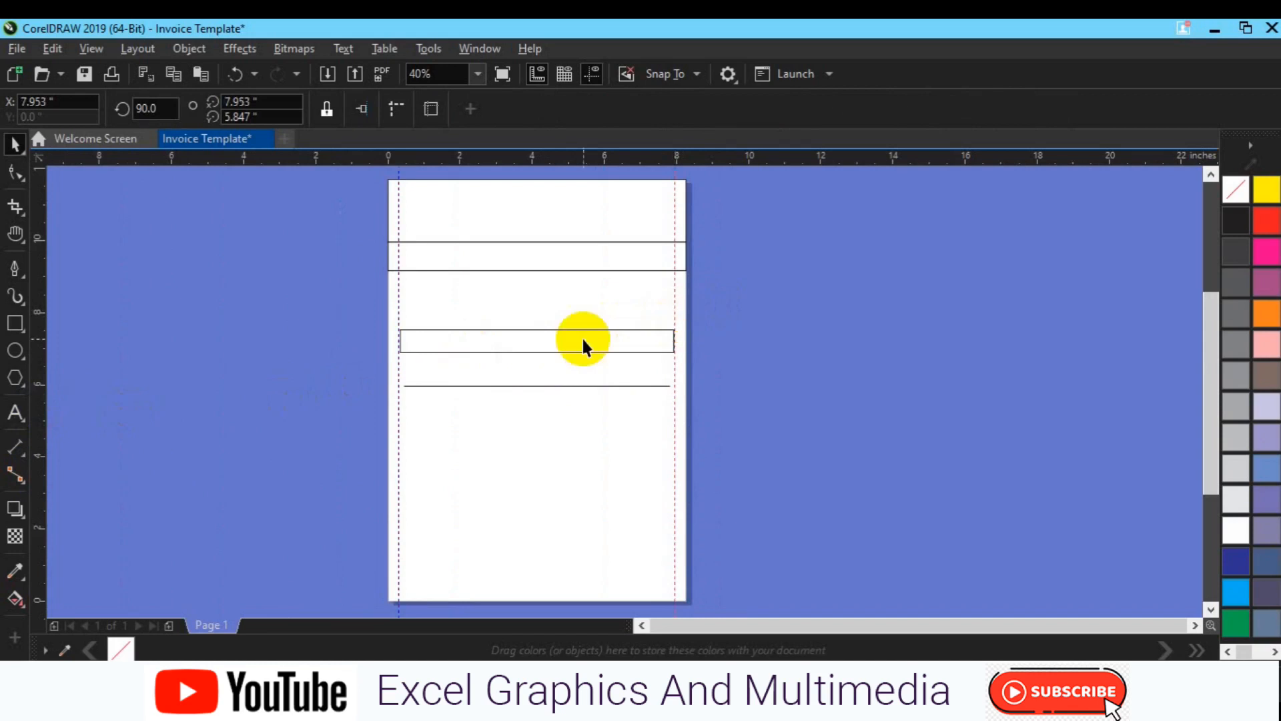
- Convert the narrow rectangle to curves and shift its end nodes onto the margin guidelines, widening it to about 7.62 inches
left_click(580, 336)
left_click_drag(394, 341, 382, 338)
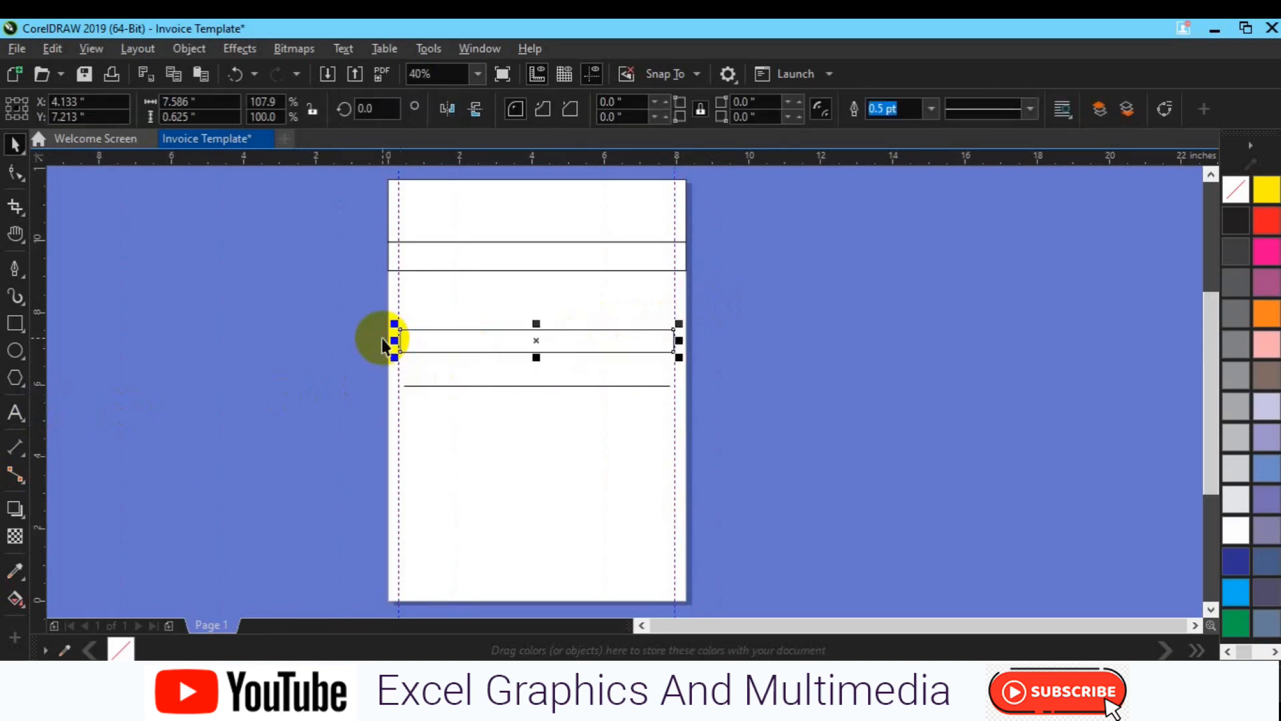
right_click(503, 341)
left_click(568, 187)
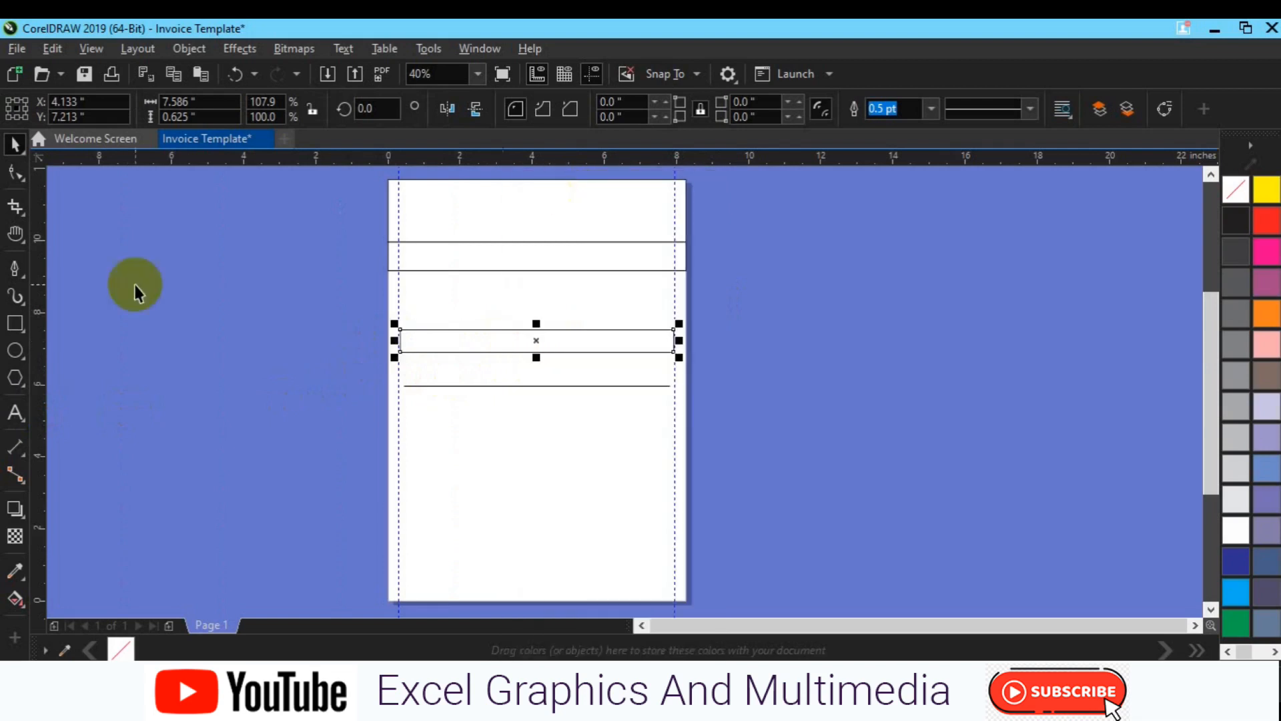
left_click(16, 179)
left_click_drag(339, 295, 425, 395)
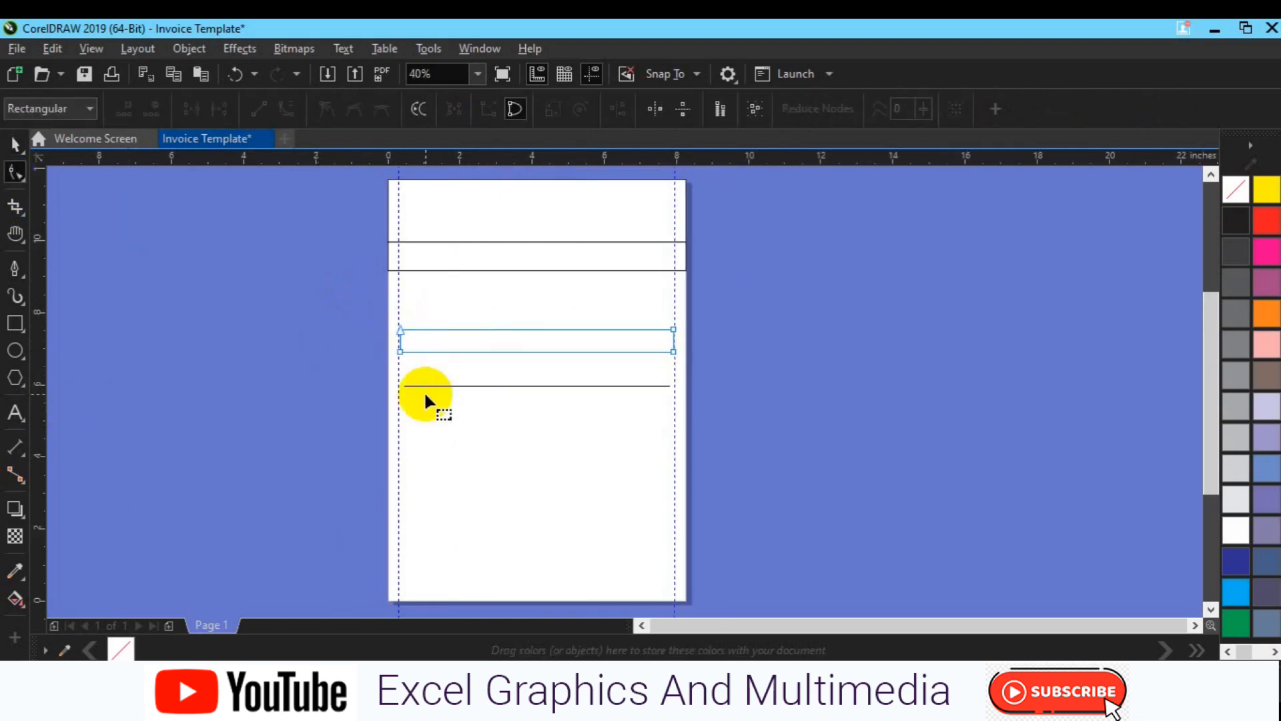
left_click_drag(425, 396, 425, 396)
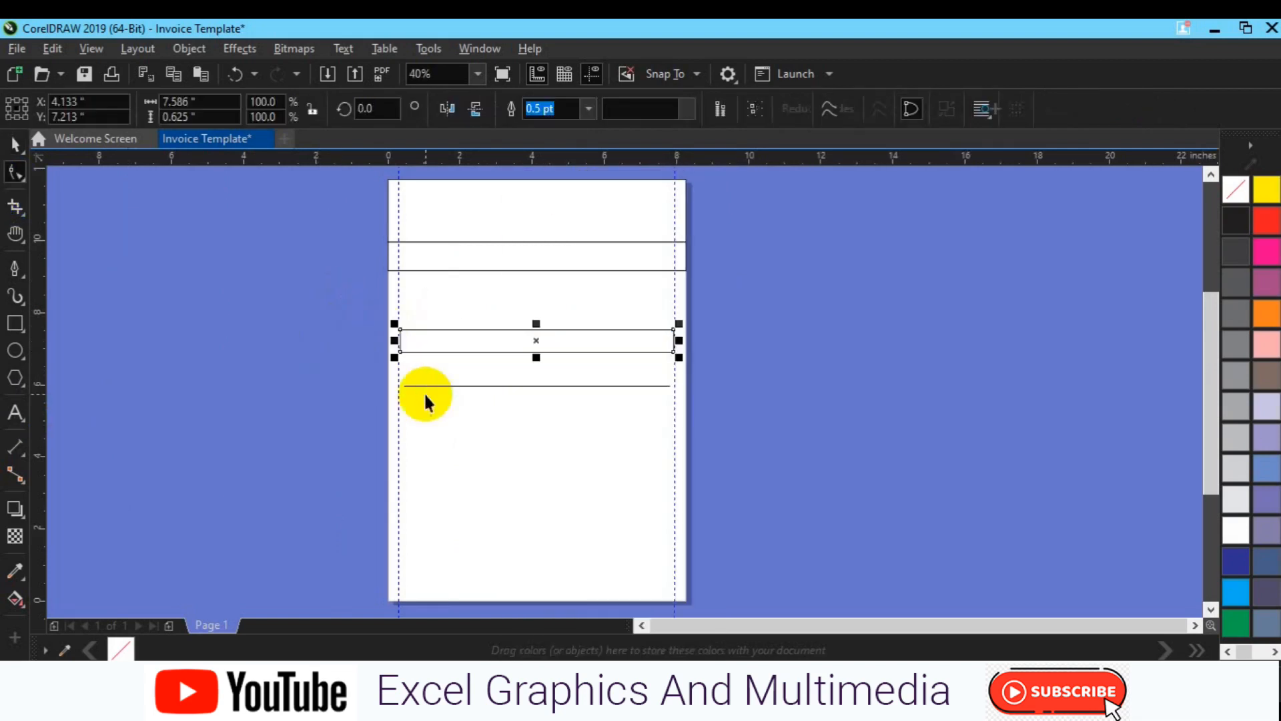
left_click(305, 287)
left_click_drag(305, 288, 435, 382)
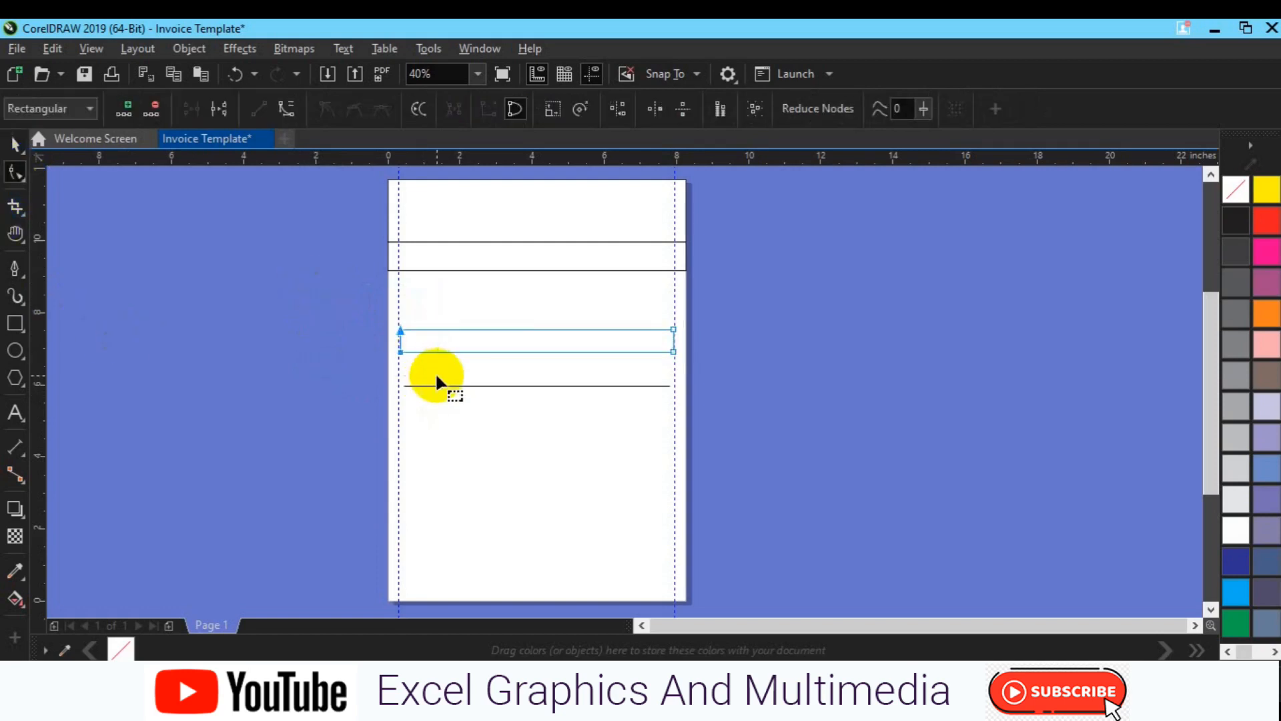
left_click(739, 296)
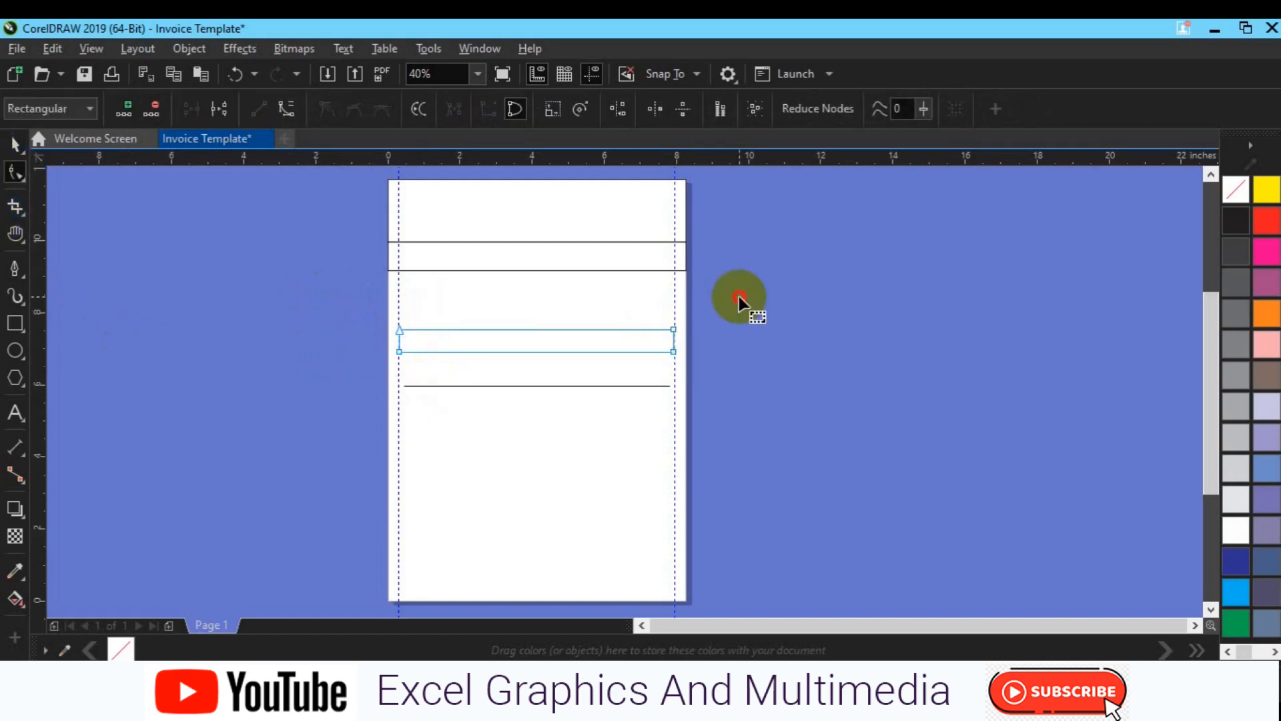
key("space")
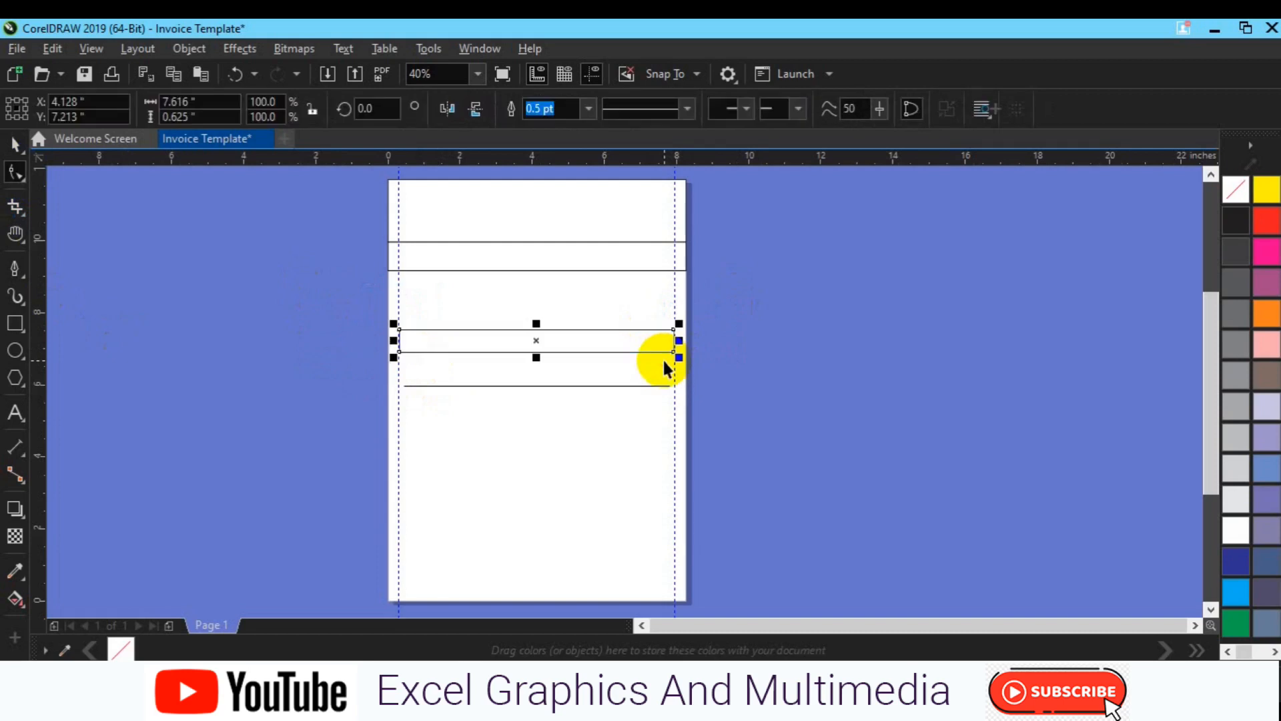
- Replace the short line below the narrow rectangle with a horizontal Pen line about 7.63 inches long spanning both guidelines
left_click(642, 385)
key("Delete")
left_click(14, 268)
left_click(399, 386)
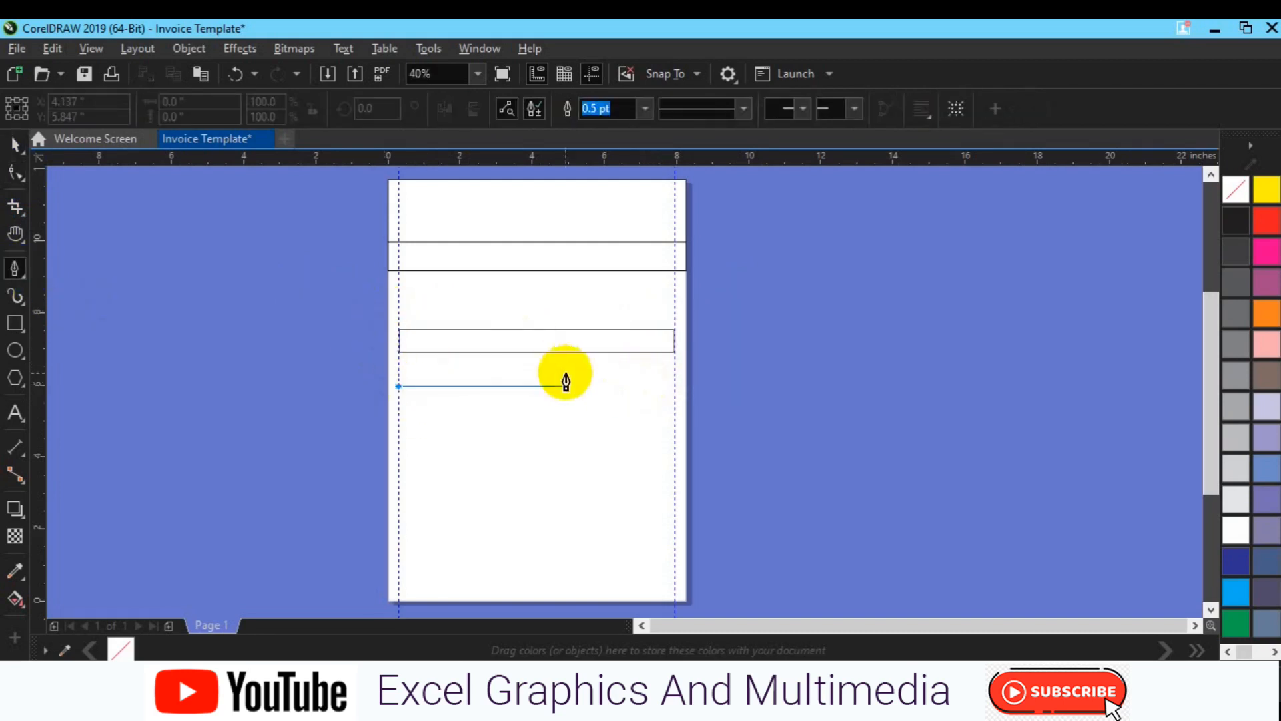
double_click(674, 385)
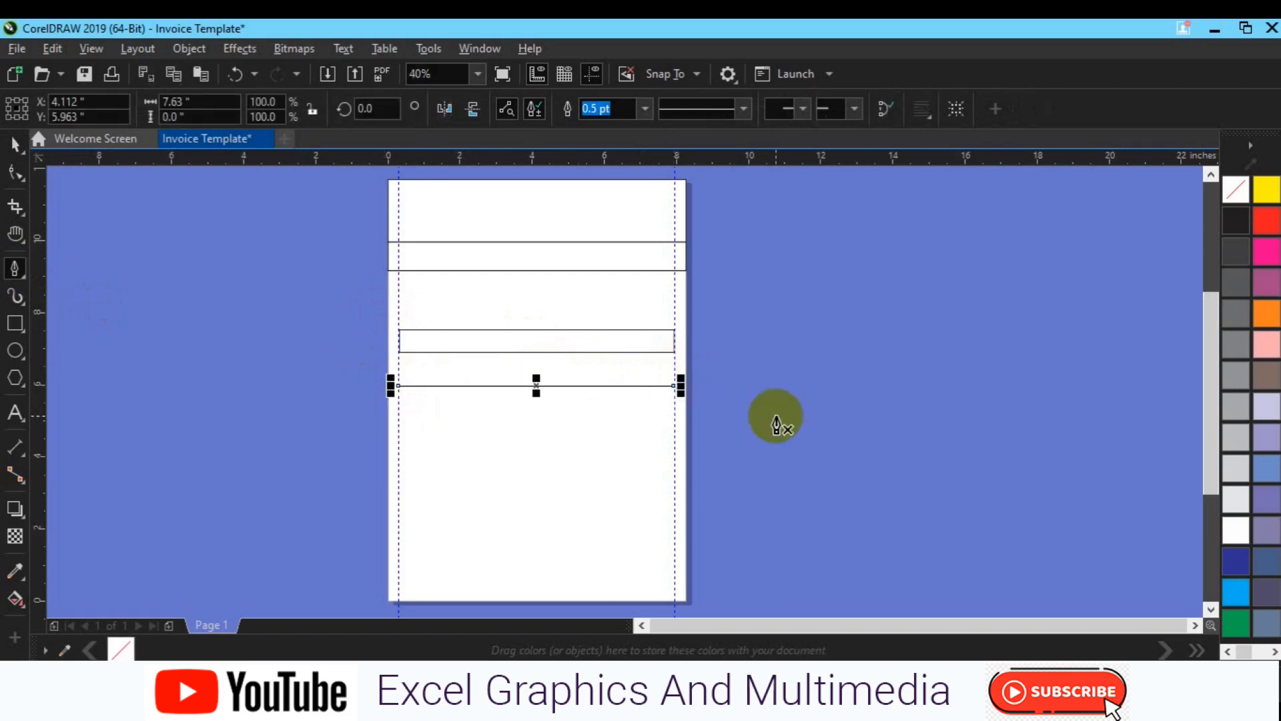
key("Escape")
key("space")
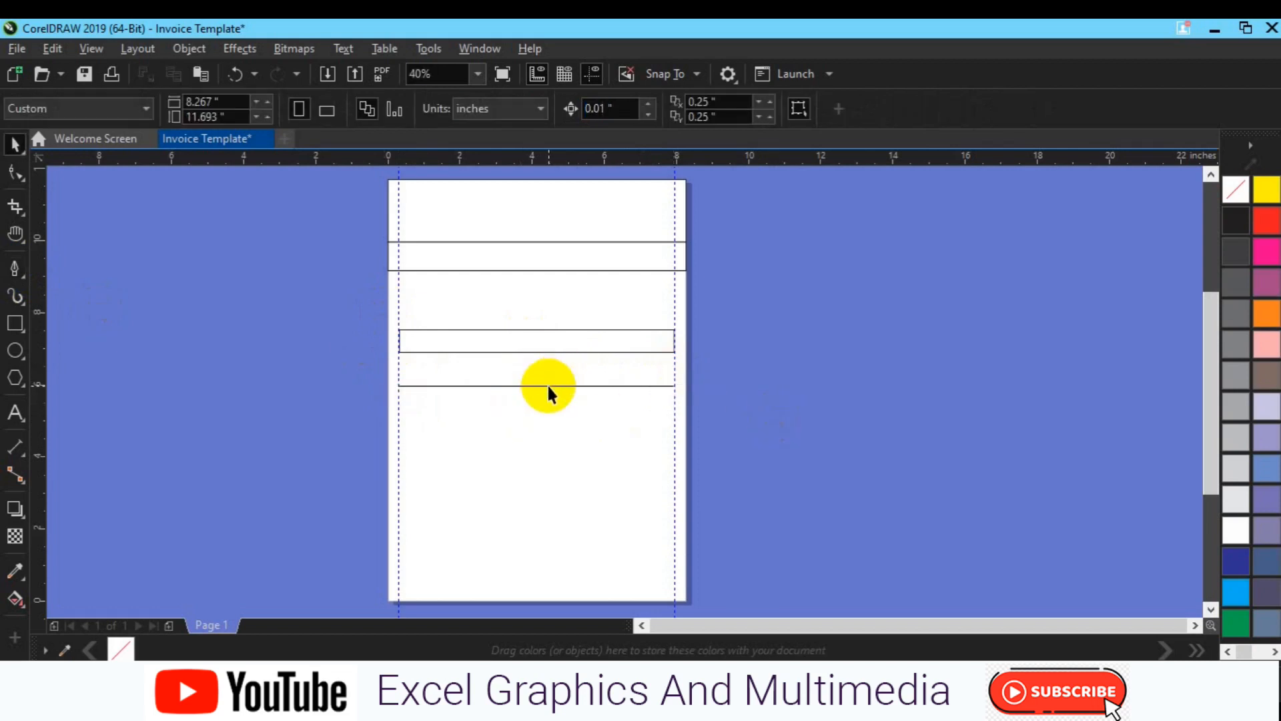
- Copy the row line a short distance below itself and repeat the duplication five times, down to a vertical position of about 0.65 inches
left_click(546, 385)
left_click_drag(546, 385, 551, 420)
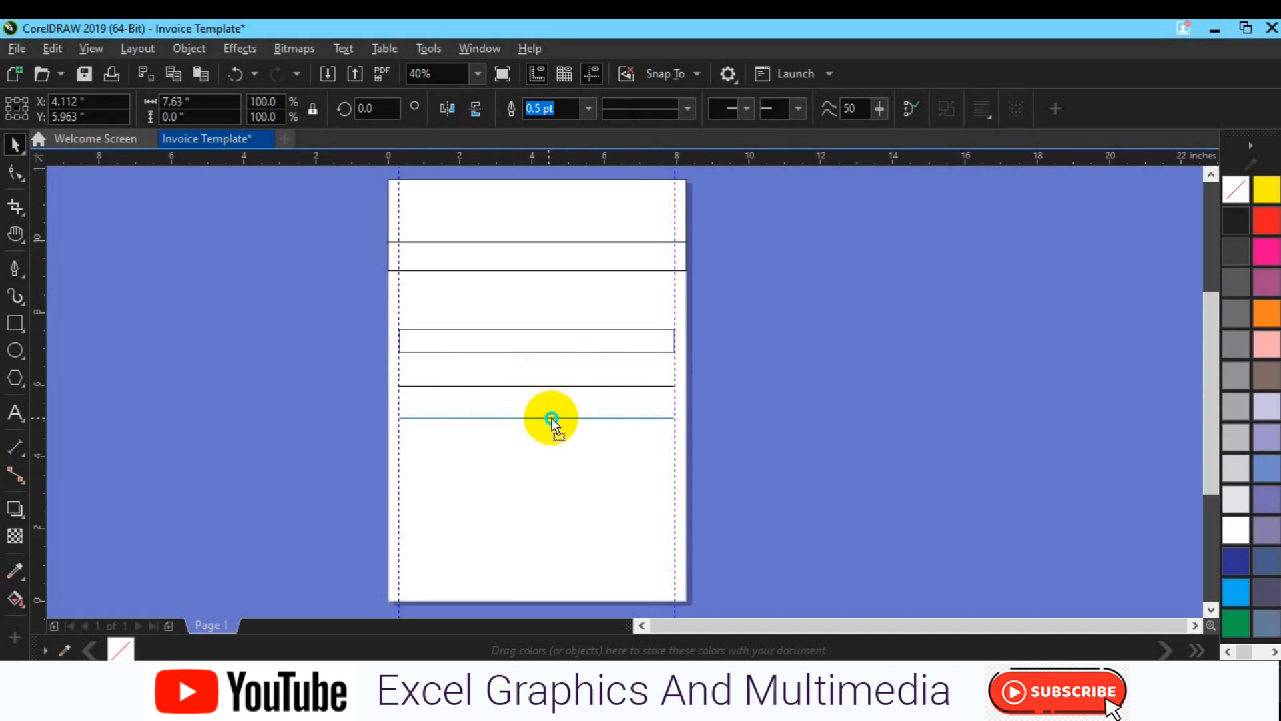
left_click_drag(551, 418, 552, 419)
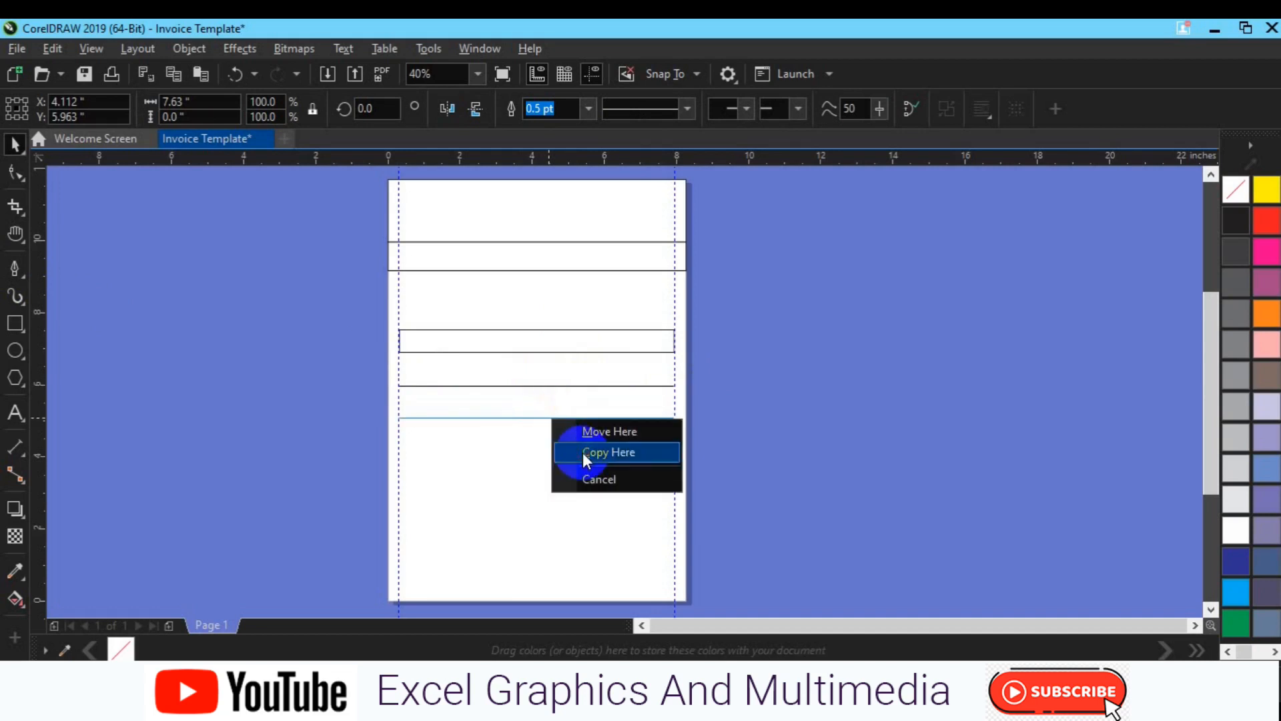
left_click(582, 453)
key("ctrl+r")
key("ctrl+r")
key("ctrl+r")
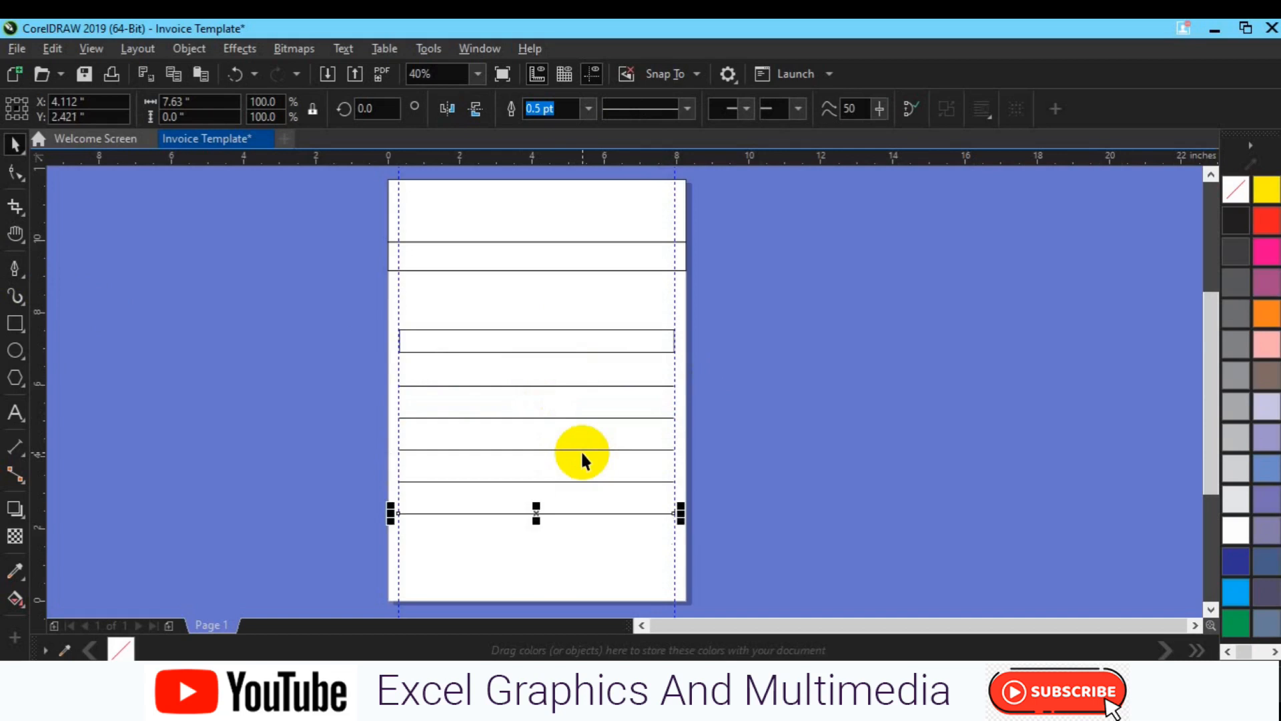
key("ctrl+r")
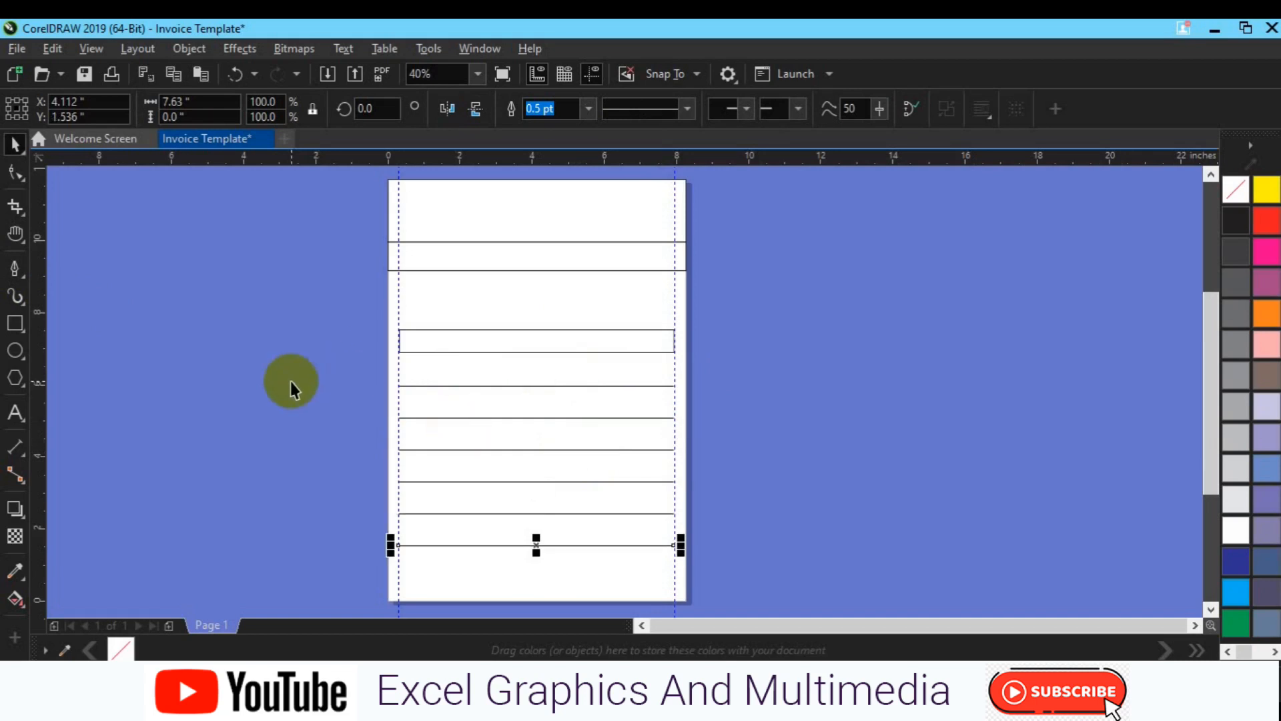
key("ctrl+r")
- Delete both vertical margin guidelines
left_click_drag(335, 367, 731, 584)
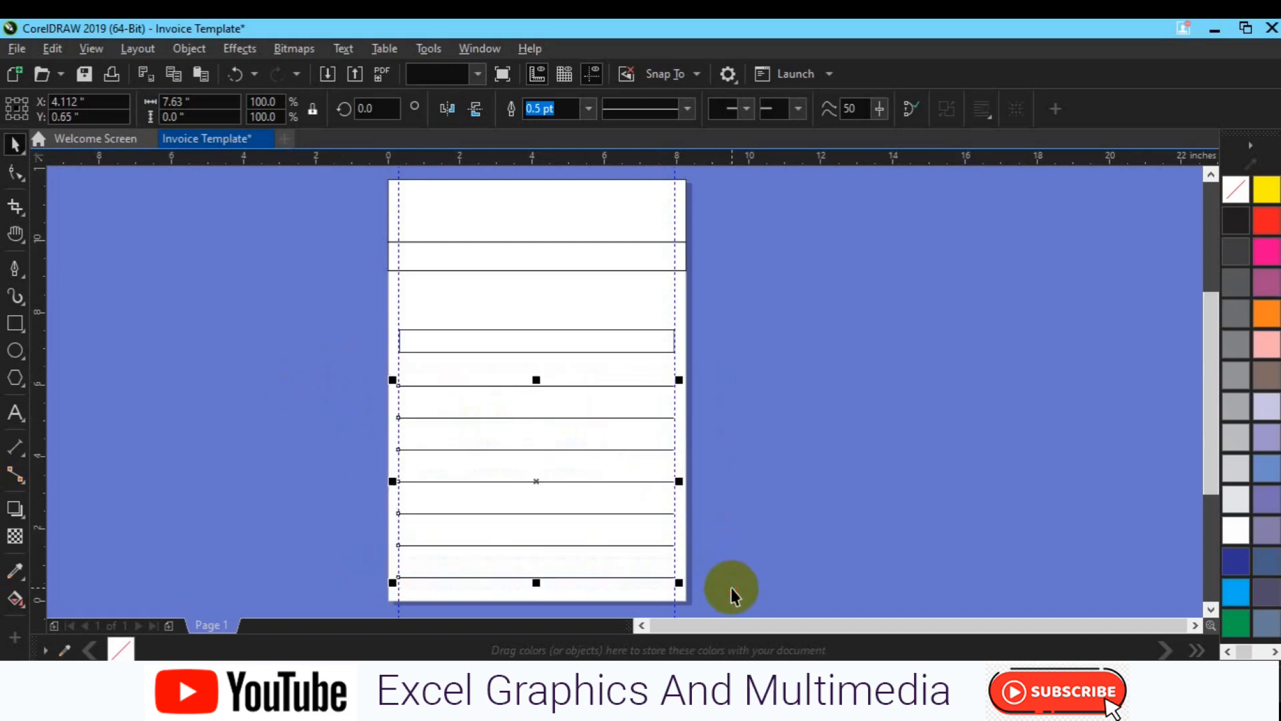
left_click(570, 331, "shift")
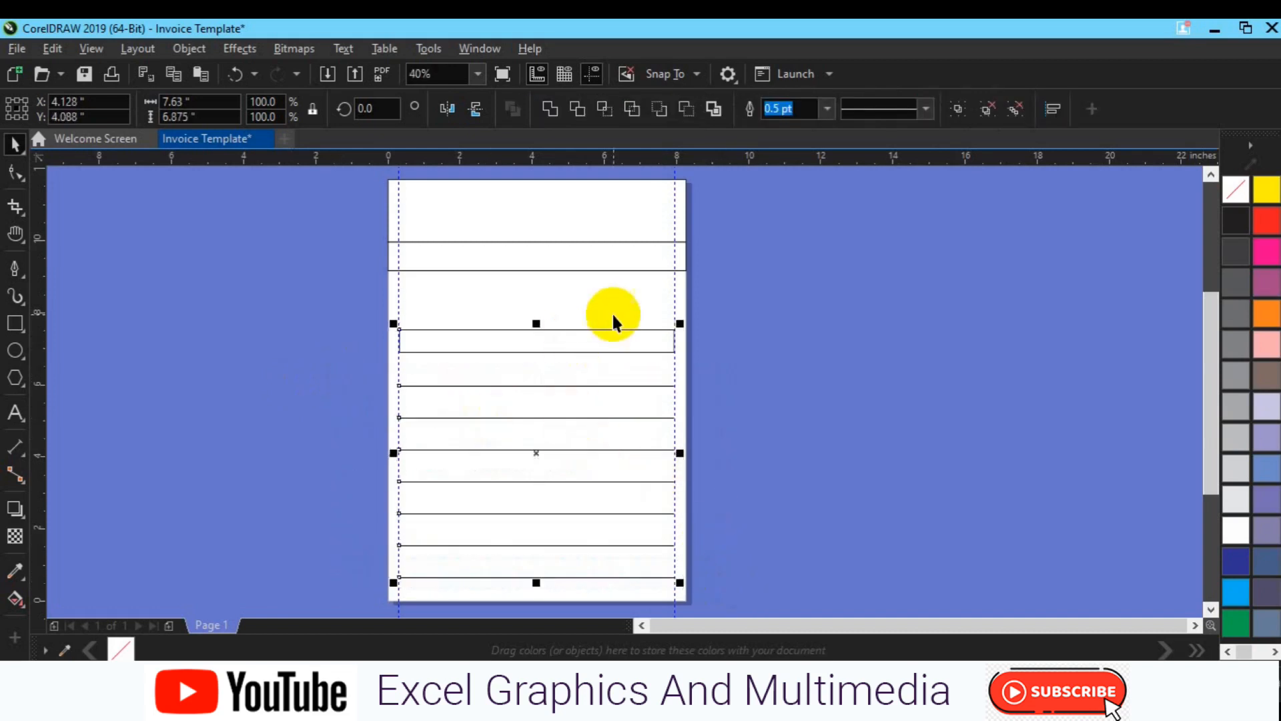
right_click(674, 292)
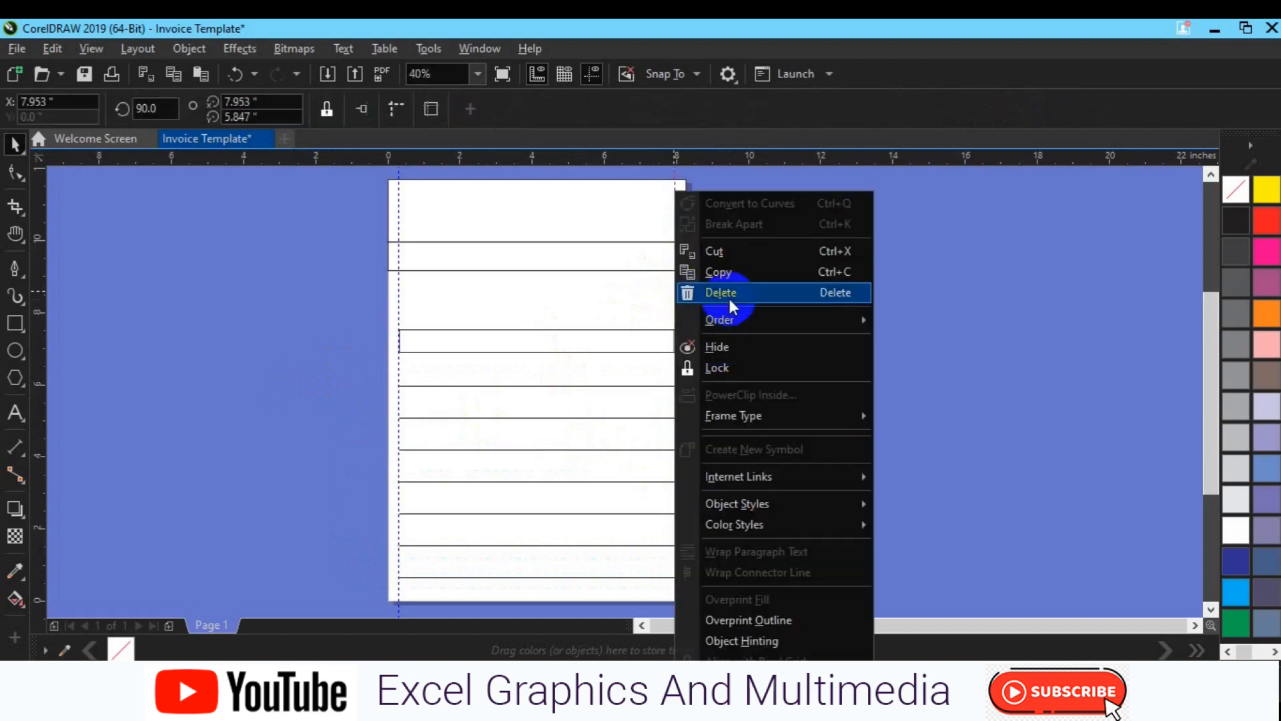
left_click(728, 295)
right_click(401, 308)
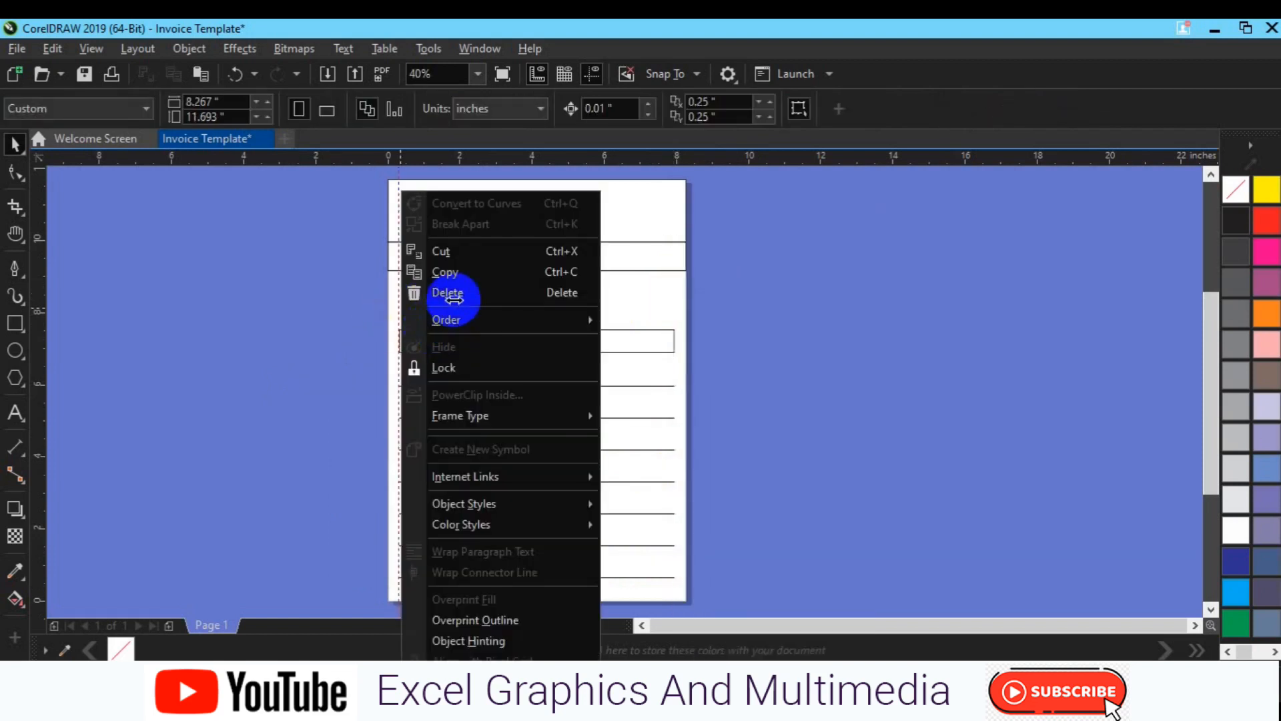
left_click(454, 292)
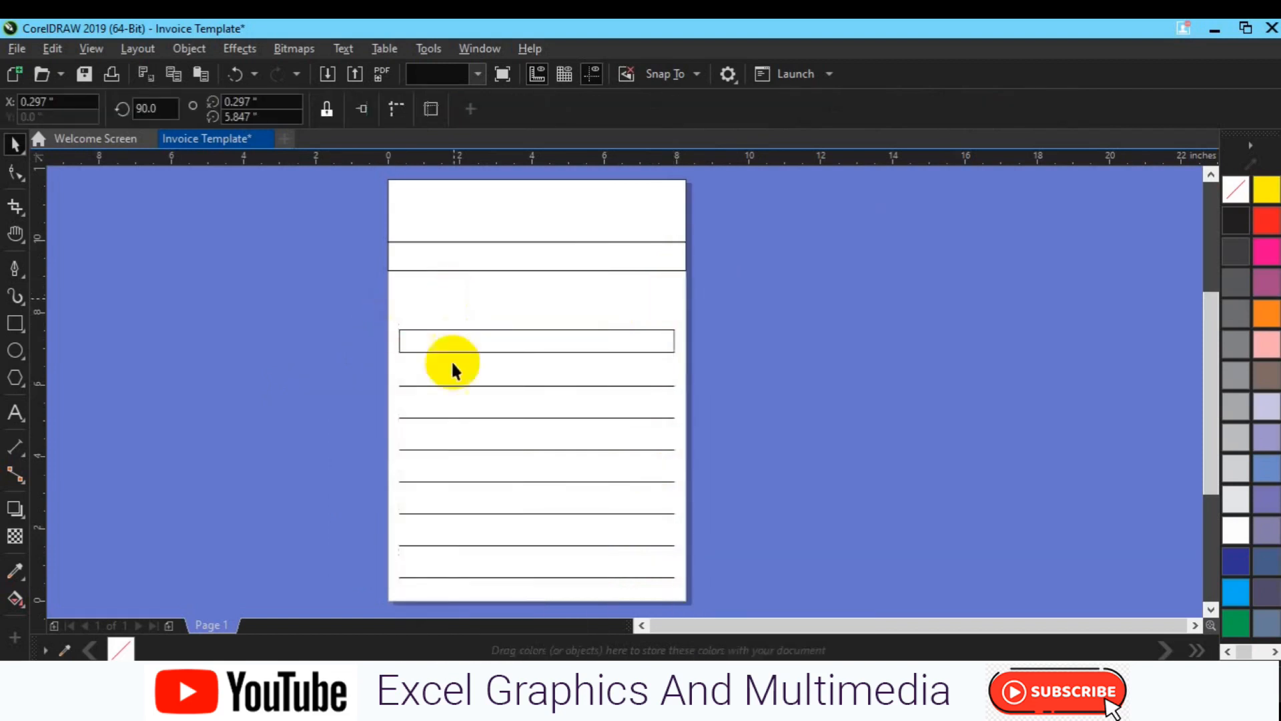
- Nudge the narrow rectangle up and align its top edge with the top of the row lines
left_click(508, 341)
key("Up")
key("Up")
key("Up")
key("Up")
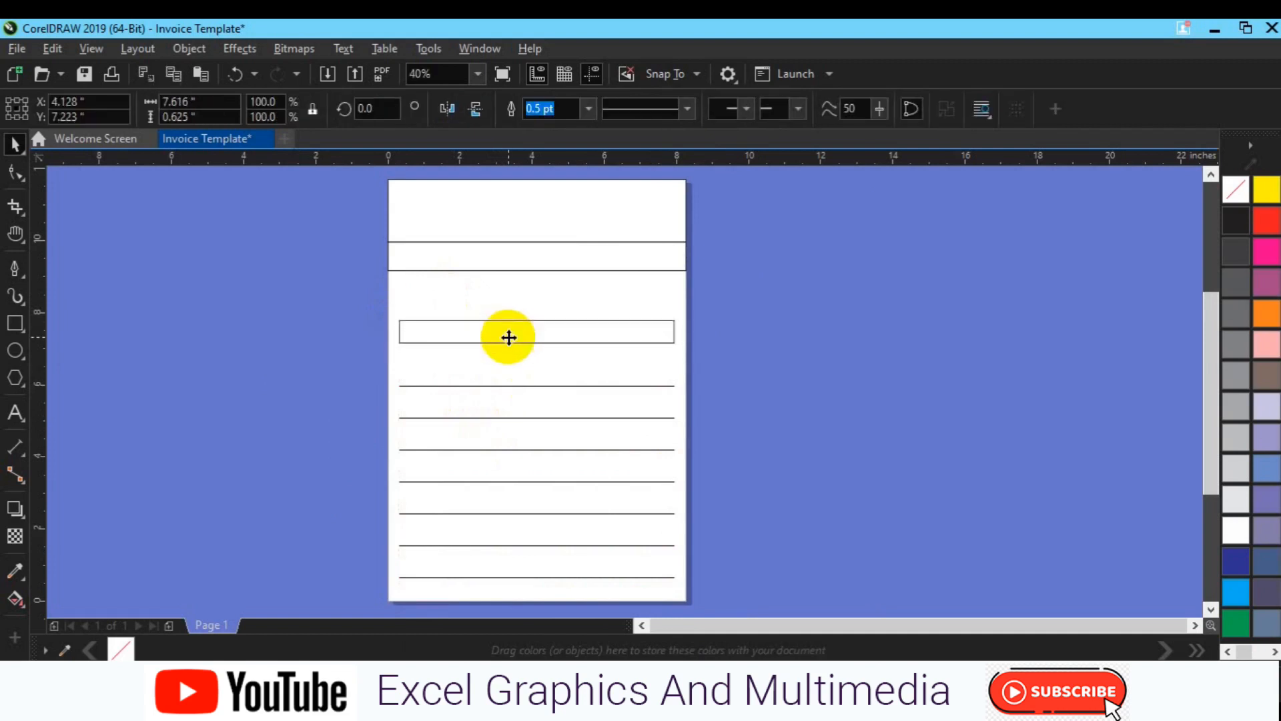
left_click(495, 384, "shift")
key("t")
- Move the narrow rectangle and the row lines up together to a vertical position of about 5.45 inches
key("Up")
key("Up")
key("Up")
key("Up")
key("Up")
key("Up")
key("Up")
key("Up")
key("Up")
key("Up")
key("Up")
key("Up")
key("Up")
key("Up")
key("Up")
key("Up")
key("Up")
key("Up")
key("Up")
key("Up")
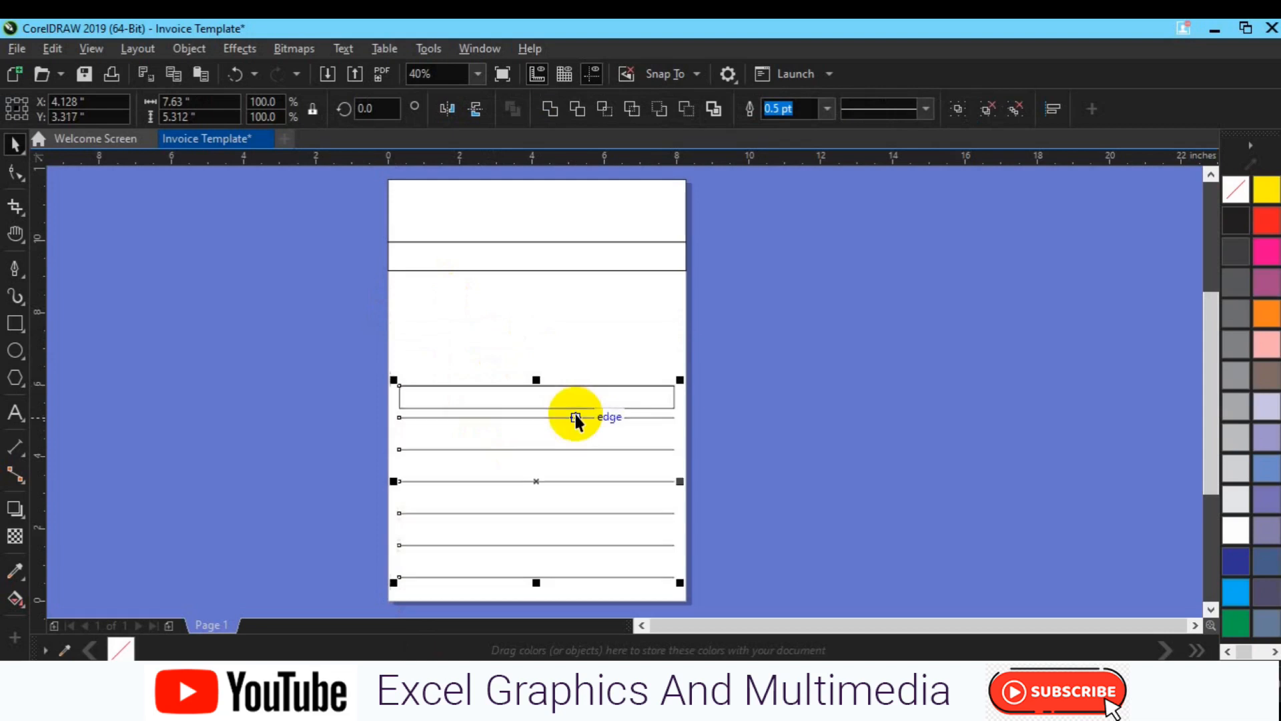
key("Up")
key("Up")
key("Up")
key("Up")
key("Up")
key("Up")
key("Up")
key("Up")
key("Up")
key("Up")
key("Up")
key("Up")
key("Up")
key("Up")
key("Up")
key("Up")
key("Up")
key("Up")
key("Up")
key("Up")
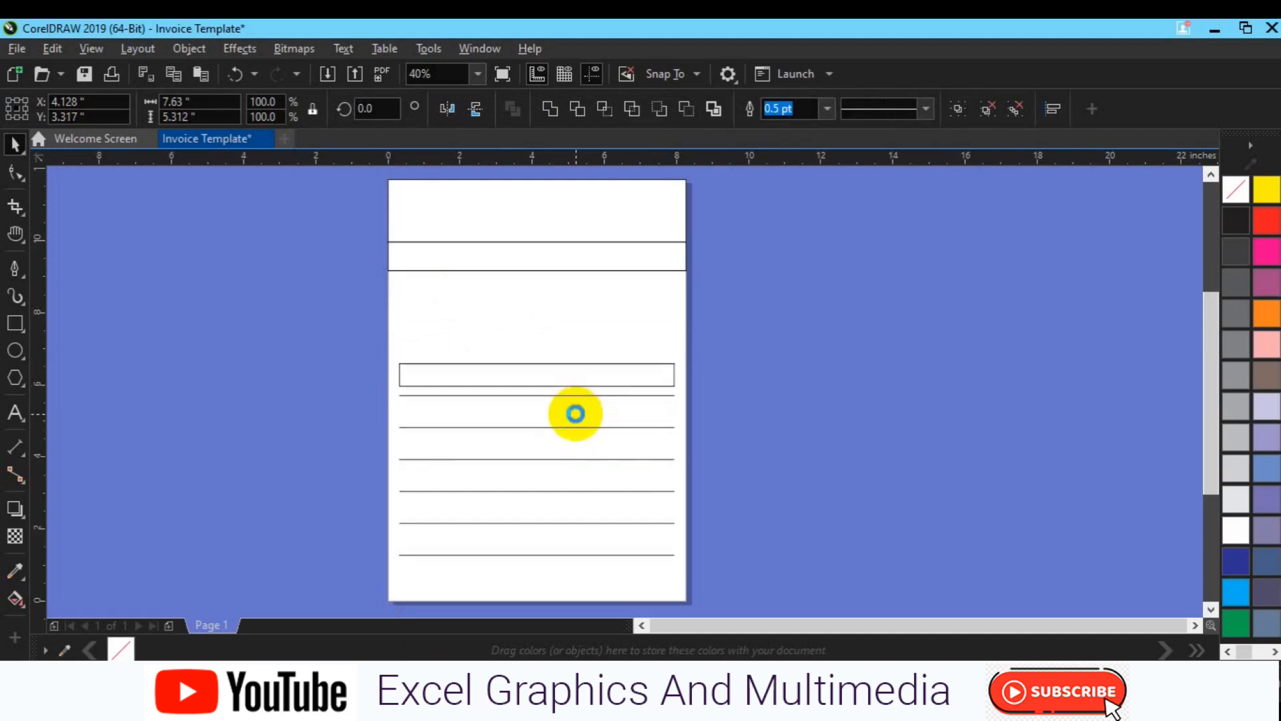
key("Up")
key("Up")
key("Up")
key("Up")
key("Up")
key("Up")
key("Up")
key("Up")
key("Up")
key("Up")
key("Up")
key("Up")
key("Up")
key("Up")
key("Up")
key("Up")
key("Up")
key("Up")
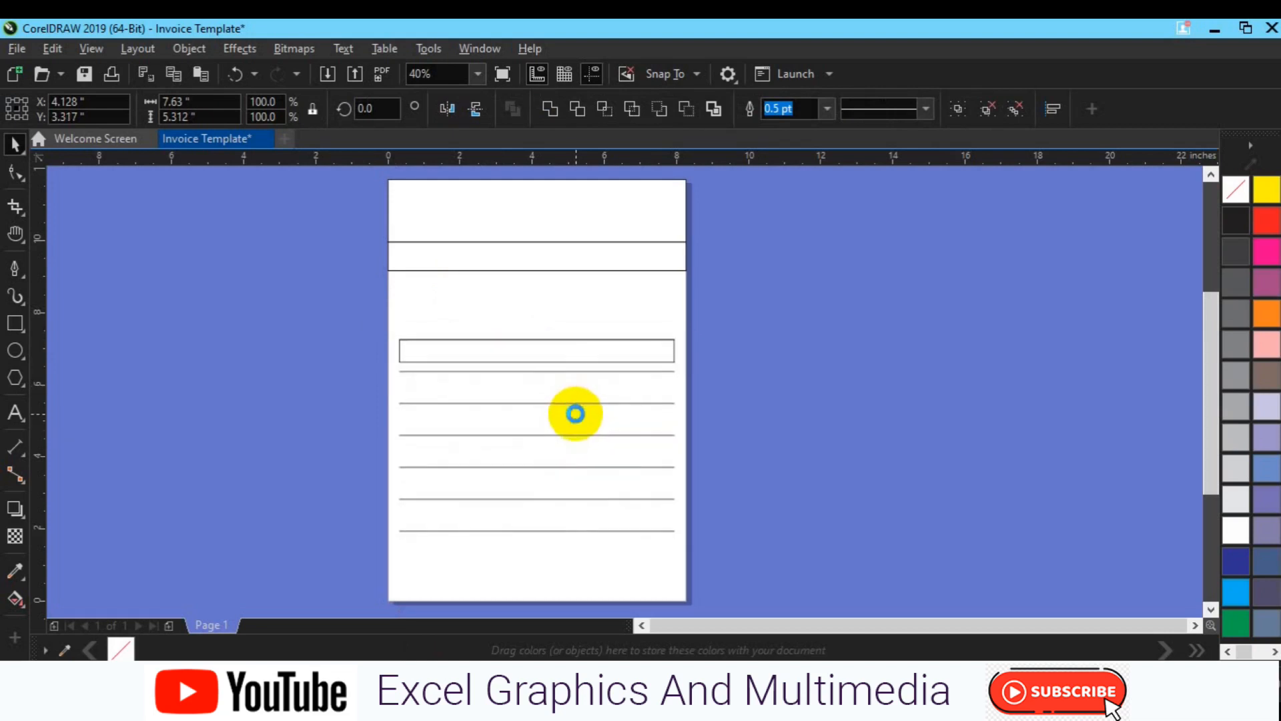
key("Up")
key("Up")
key("Up")
key("Up")
key("Up")
key("Up")
key("Up")
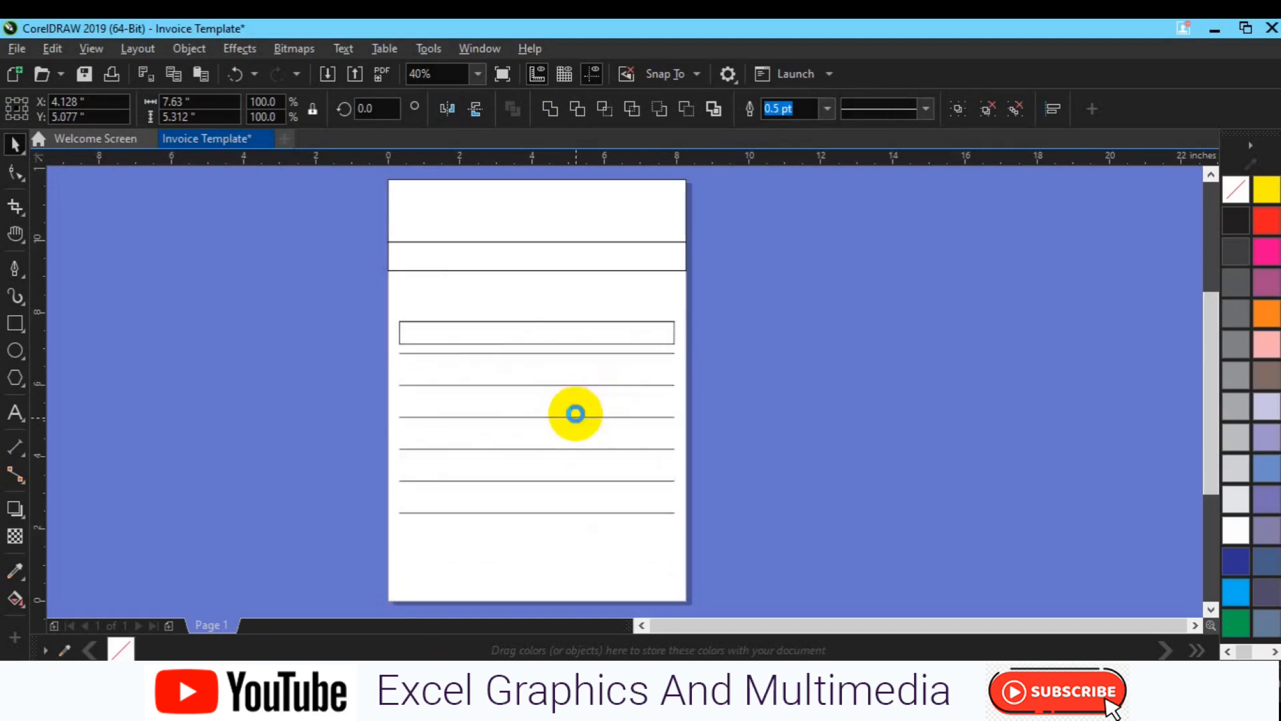
key("Up")
key("Up")
key("Up")
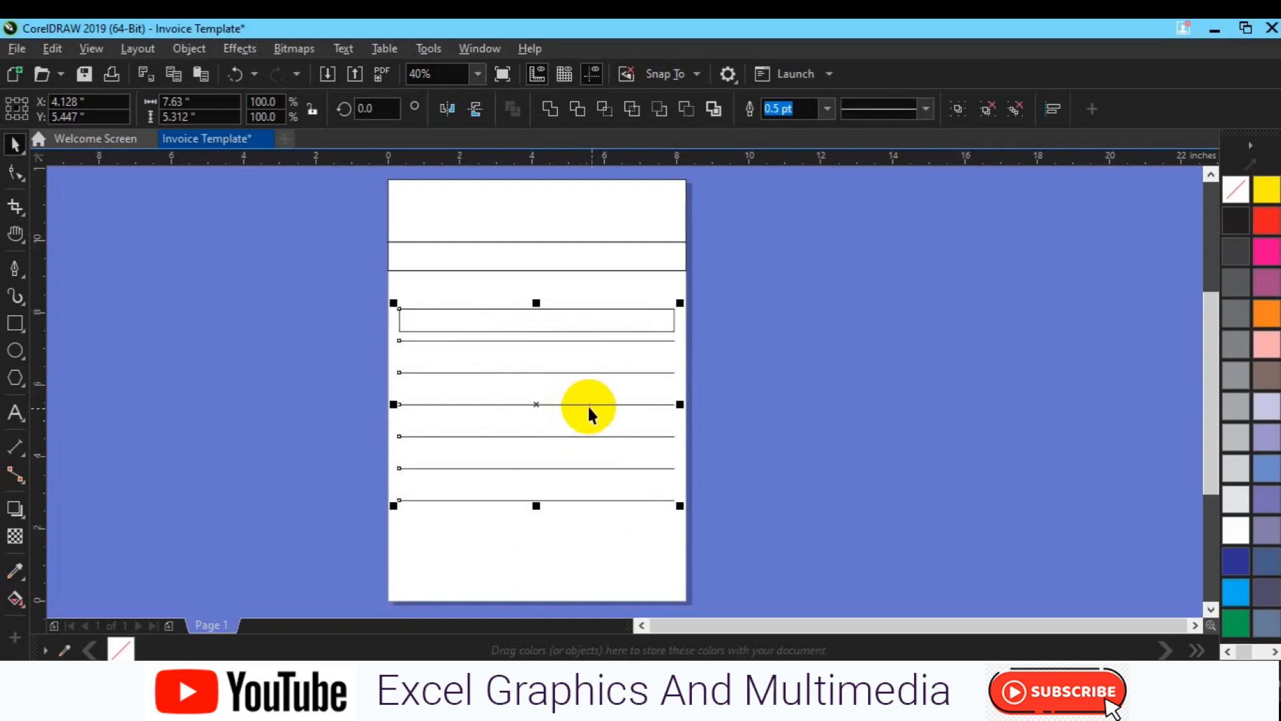
- Move only the narrow rectangle down towards the second row line, to a vertical position of about 7.57 inches
left_click(744, 343)
left_click(647, 338)
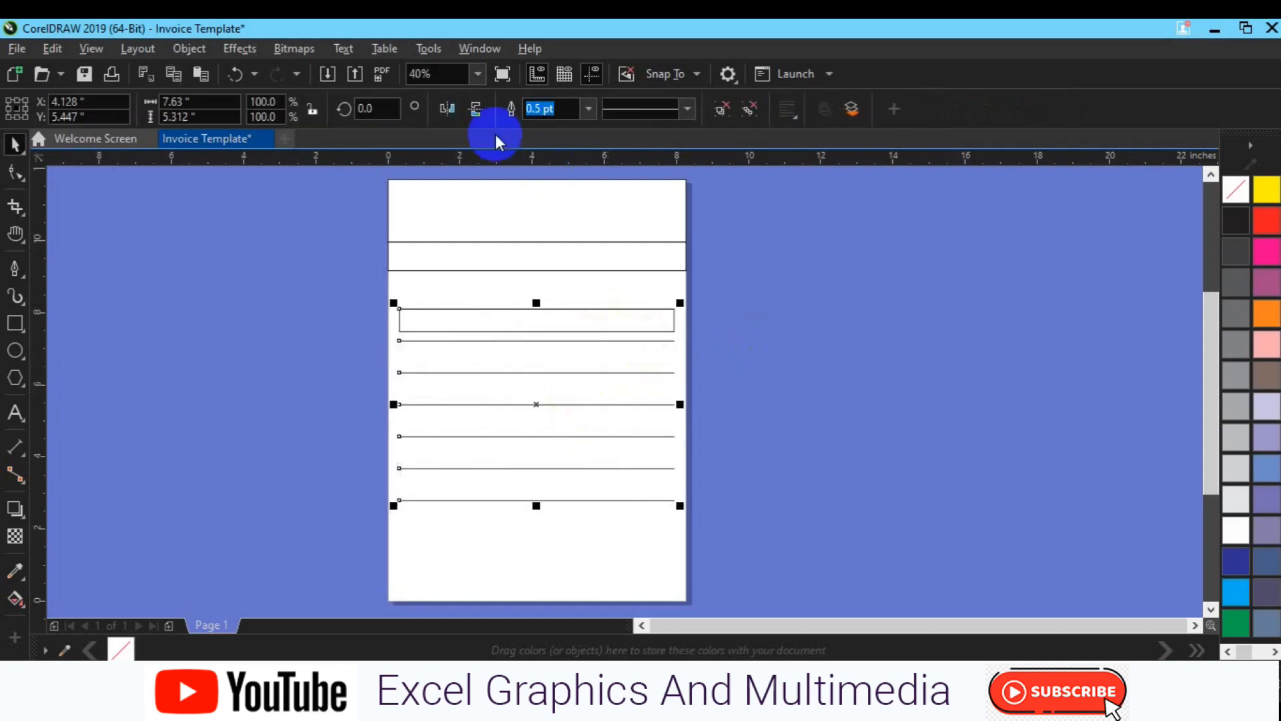
left_click(760, 280)
left_click(609, 325)
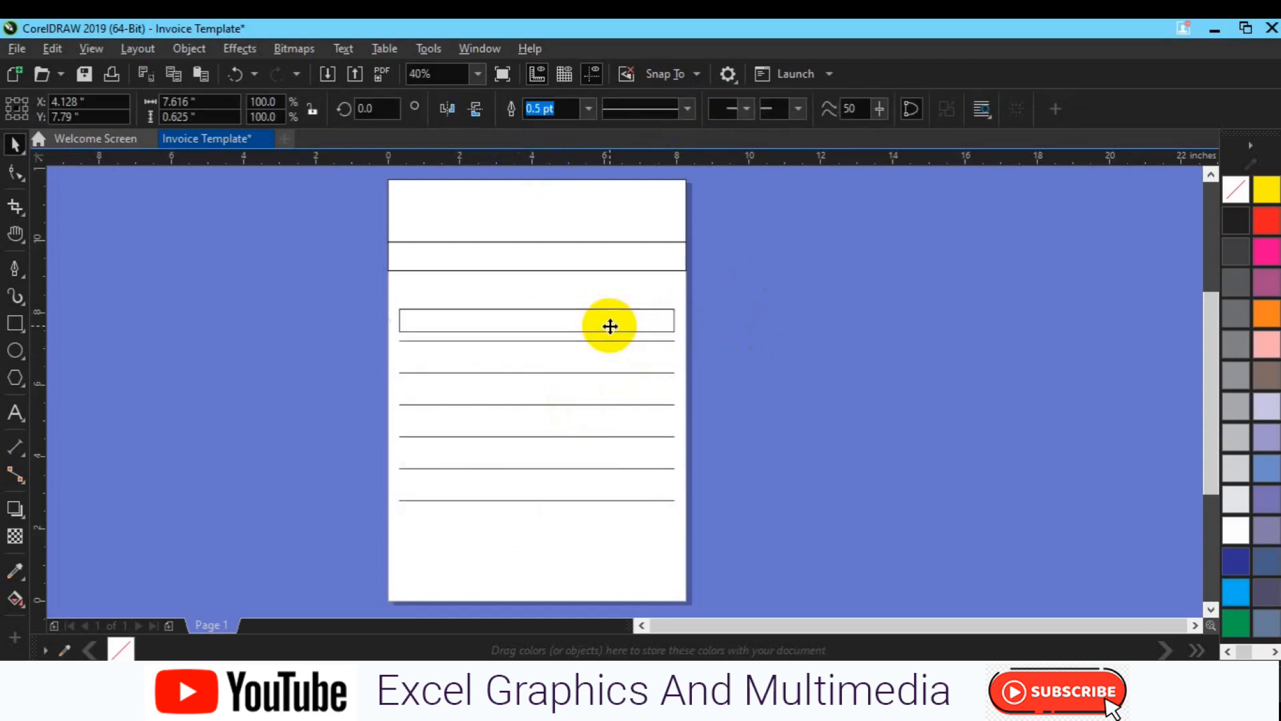
key("Down")
key("Down")
key("Down")
key("Down")
key("Down")
key("Down")
key("Down")
key("Down")
key("Down")
key("Down")
key("Down")
key("Down")
key("Down")
key("Down")
key("Down")
key("Down")
key("Down")
key("Down")
key("Down")
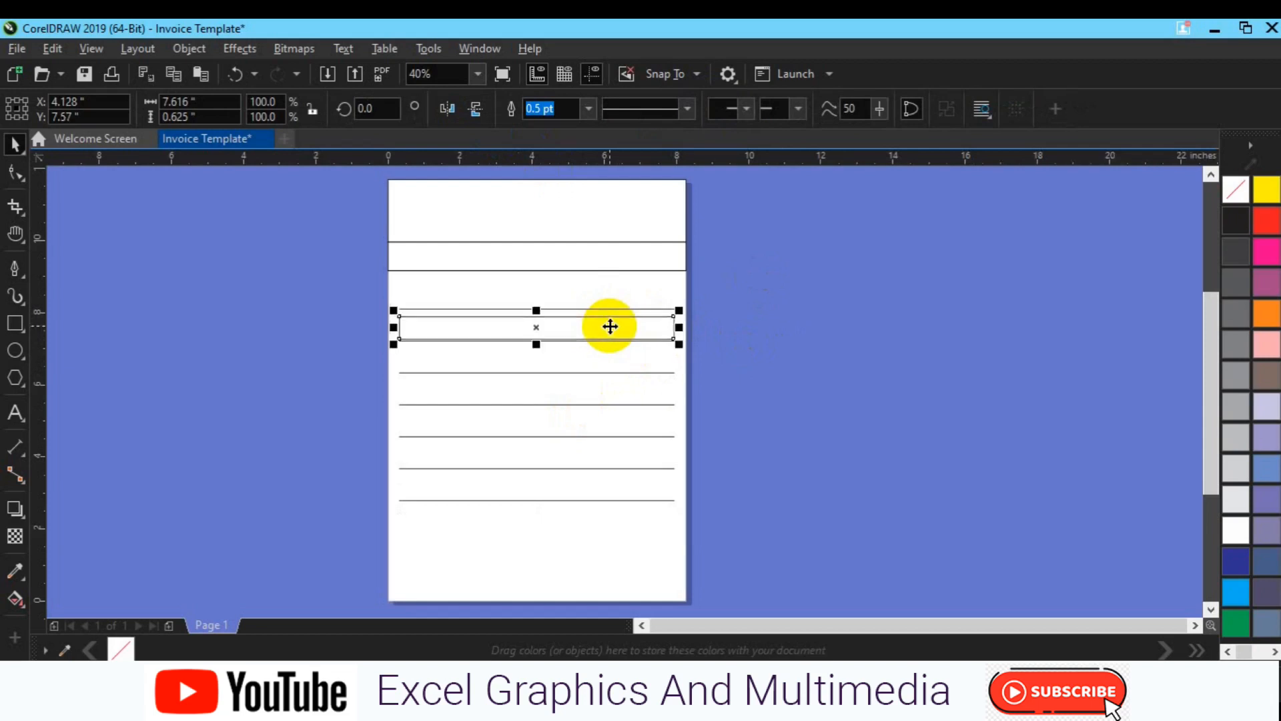
- Delete the row line above the narrow rectangle and the one along its bottom edge
left_click(600, 346)
scroll(471, 342, "up", 2)
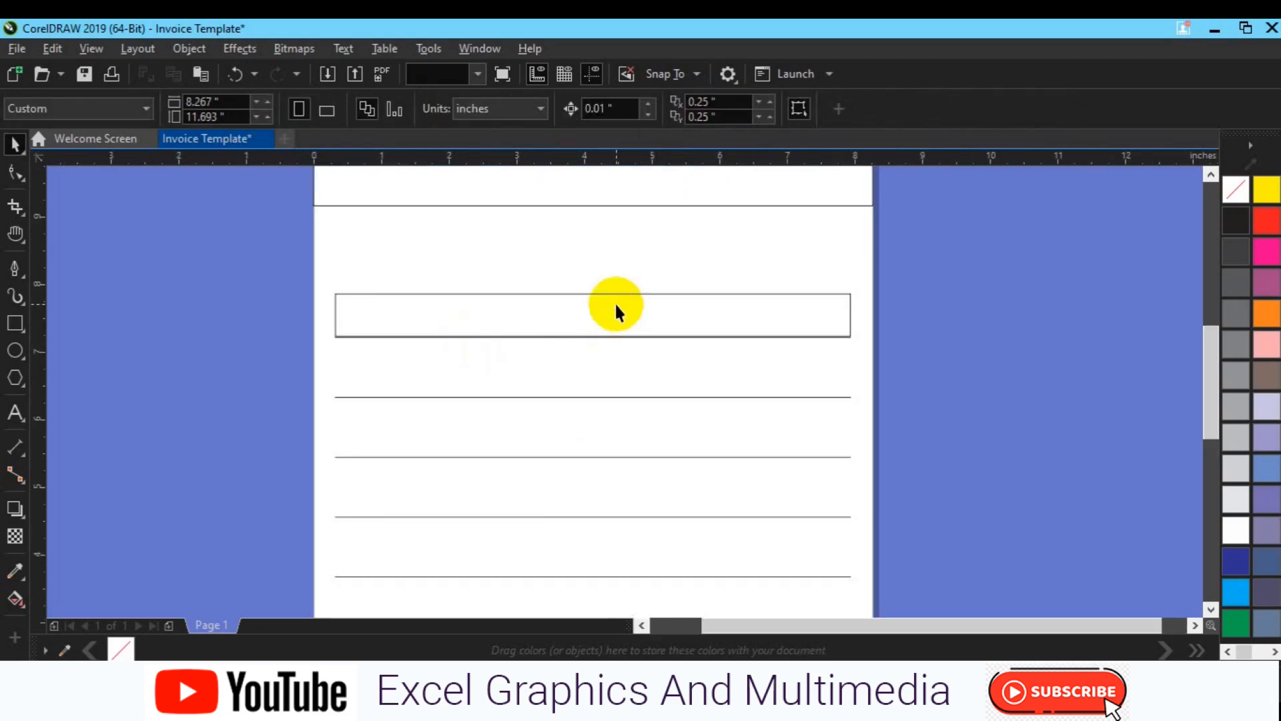
left_click(614, 302)
left_click(907, 304)
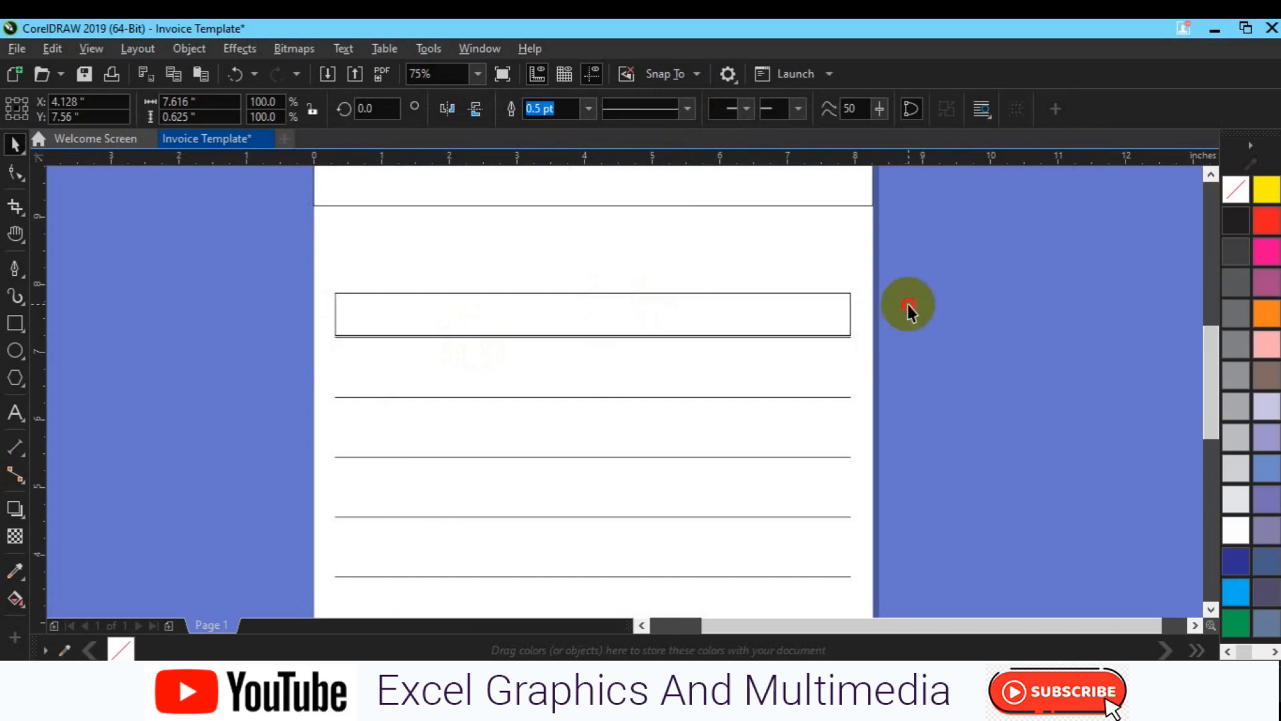
left_click(847, 334)
key("Delete")
left_click(849, 335)
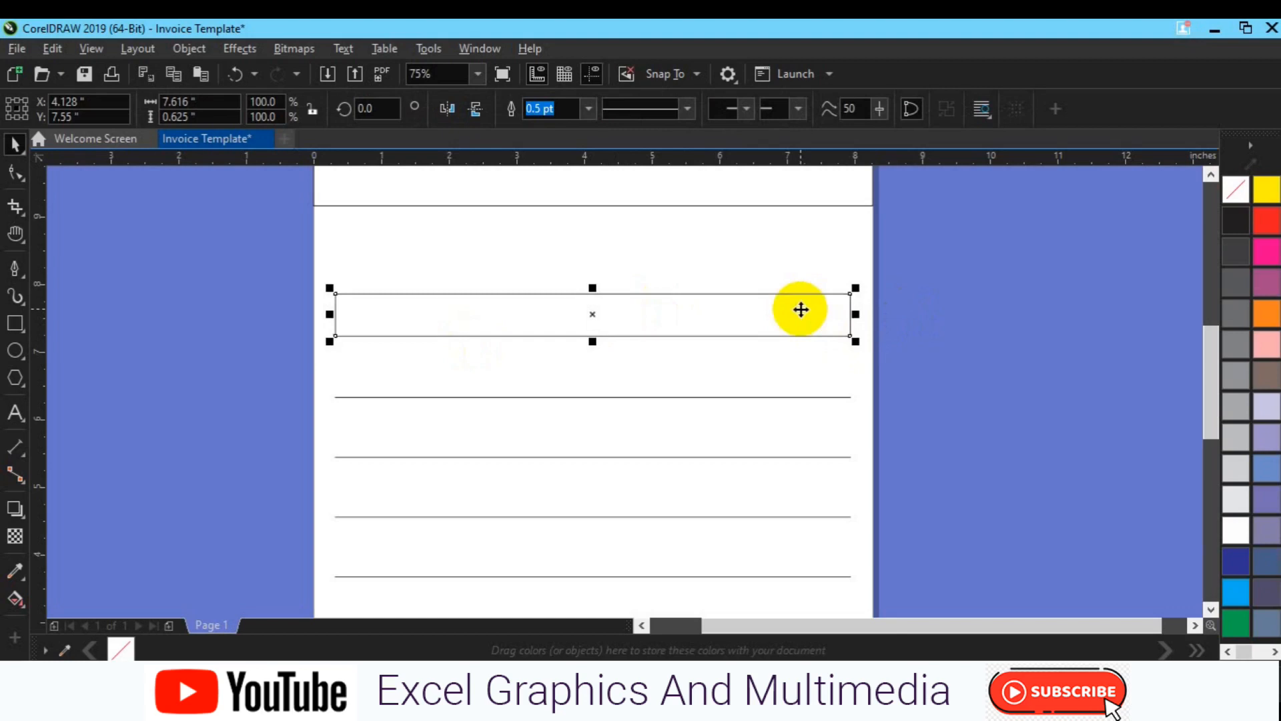
scroll(800, 309, "down", 2)
left_click(946, 359)
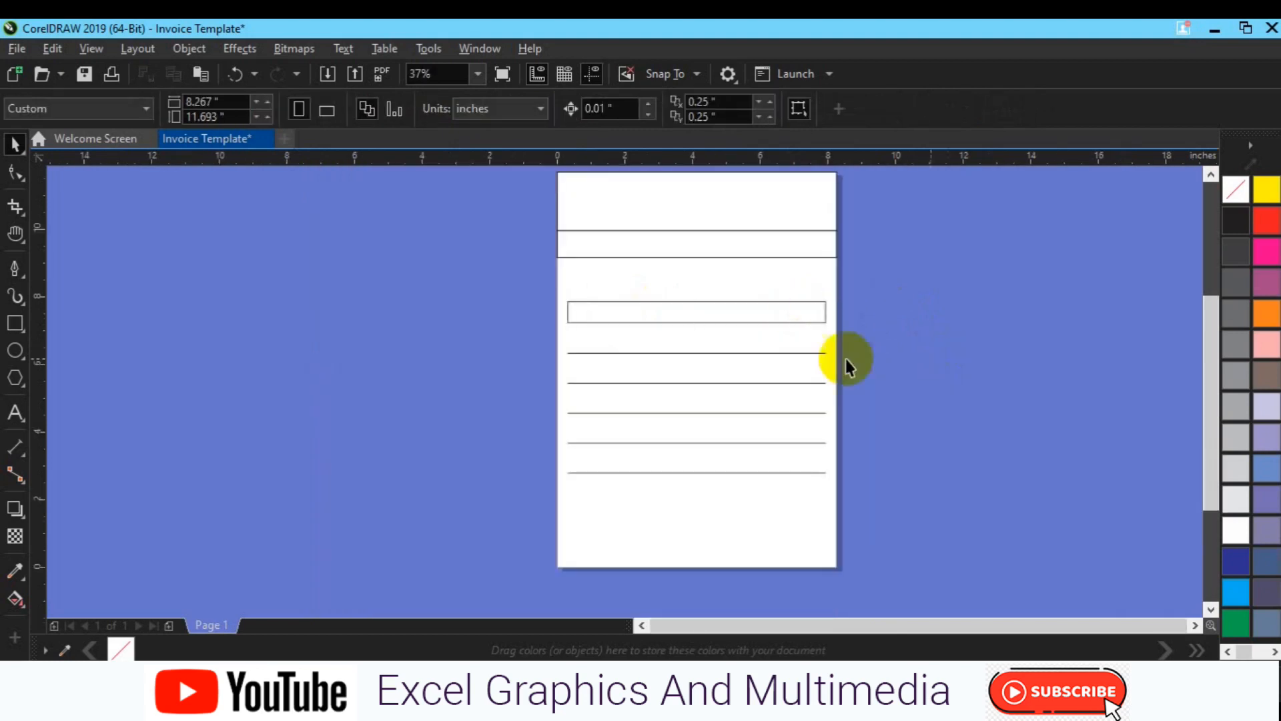
- Draw a vertical Pen line about 6.33 inches long across the table, at a horizontal position of about 1.26 inches
left_click(14, 267)
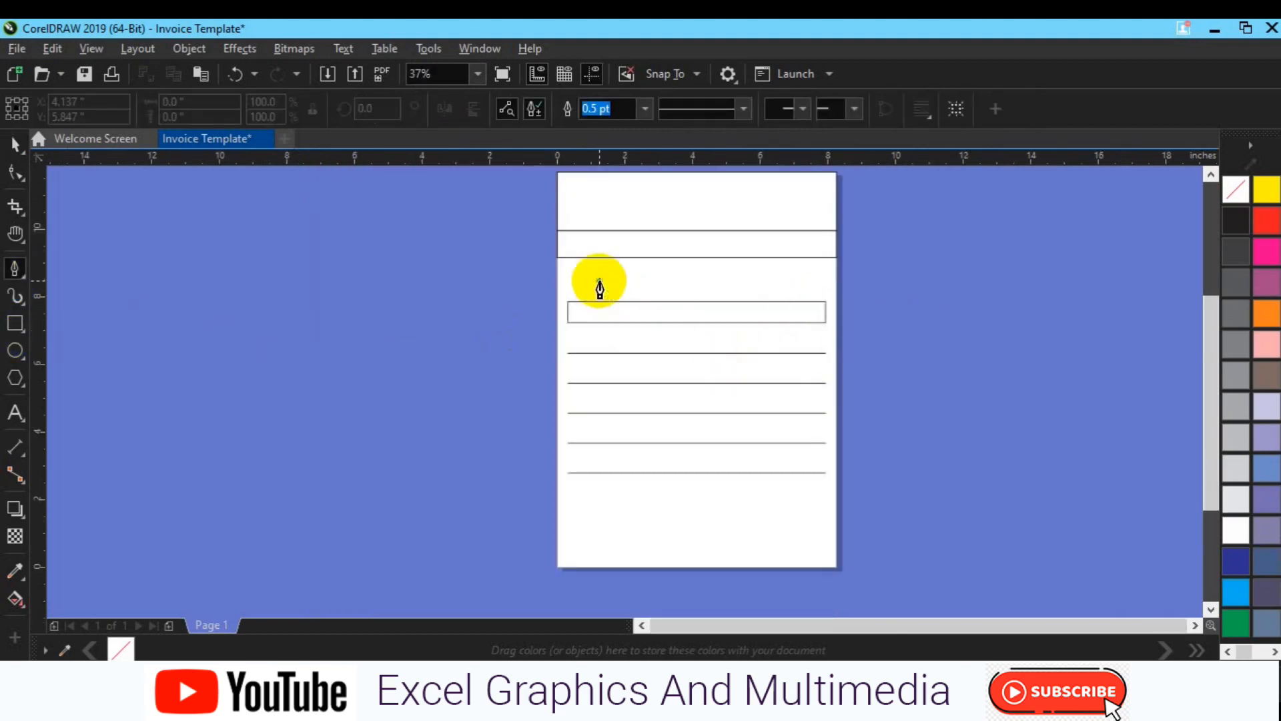
left_click(599, 281)
double_click(599, 502)
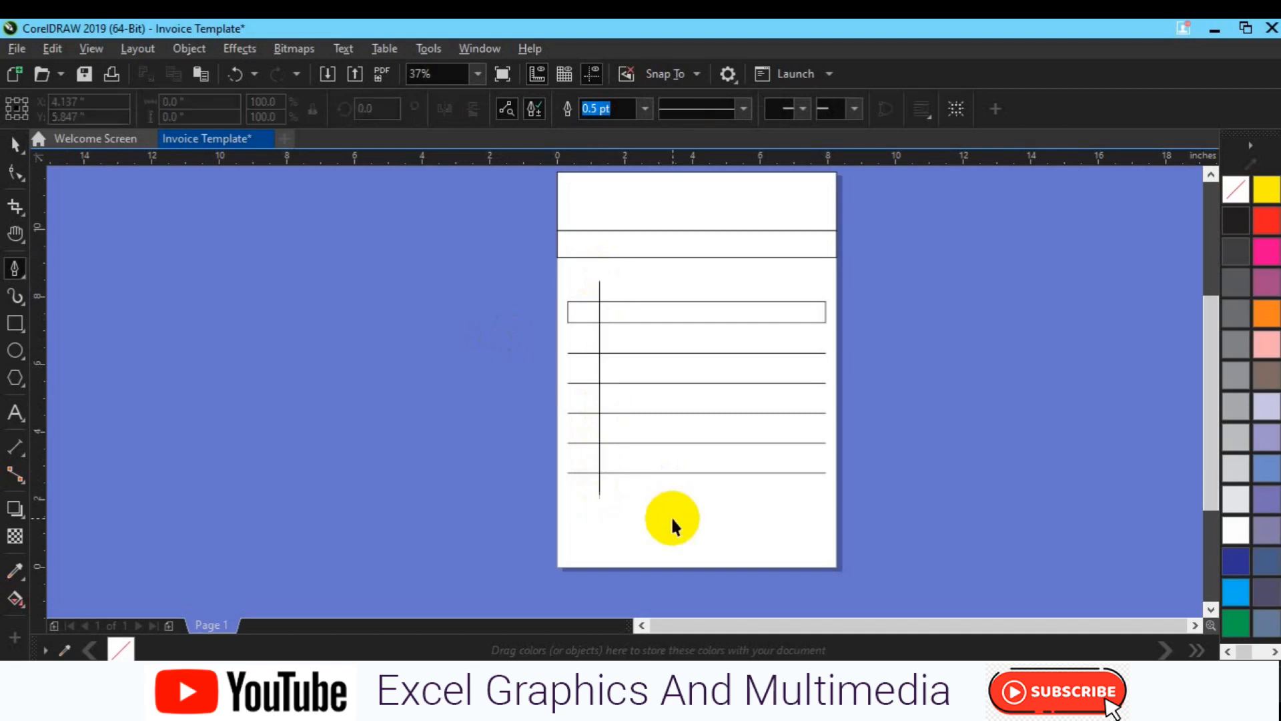
key("space")
- Copy the vertical table line to a horizontal position of about 2.17 inches
left_click_drag(600, 482, 631, 482)
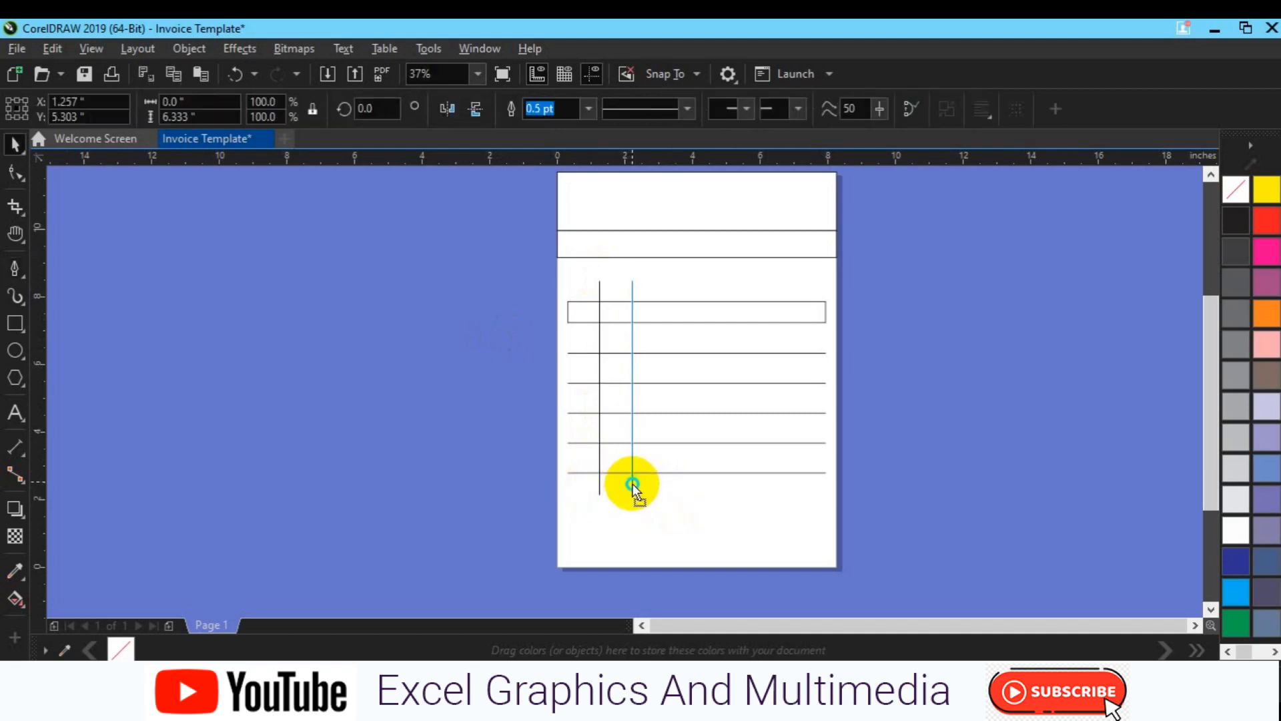
left_click_drag(631, 483, 631, 483)
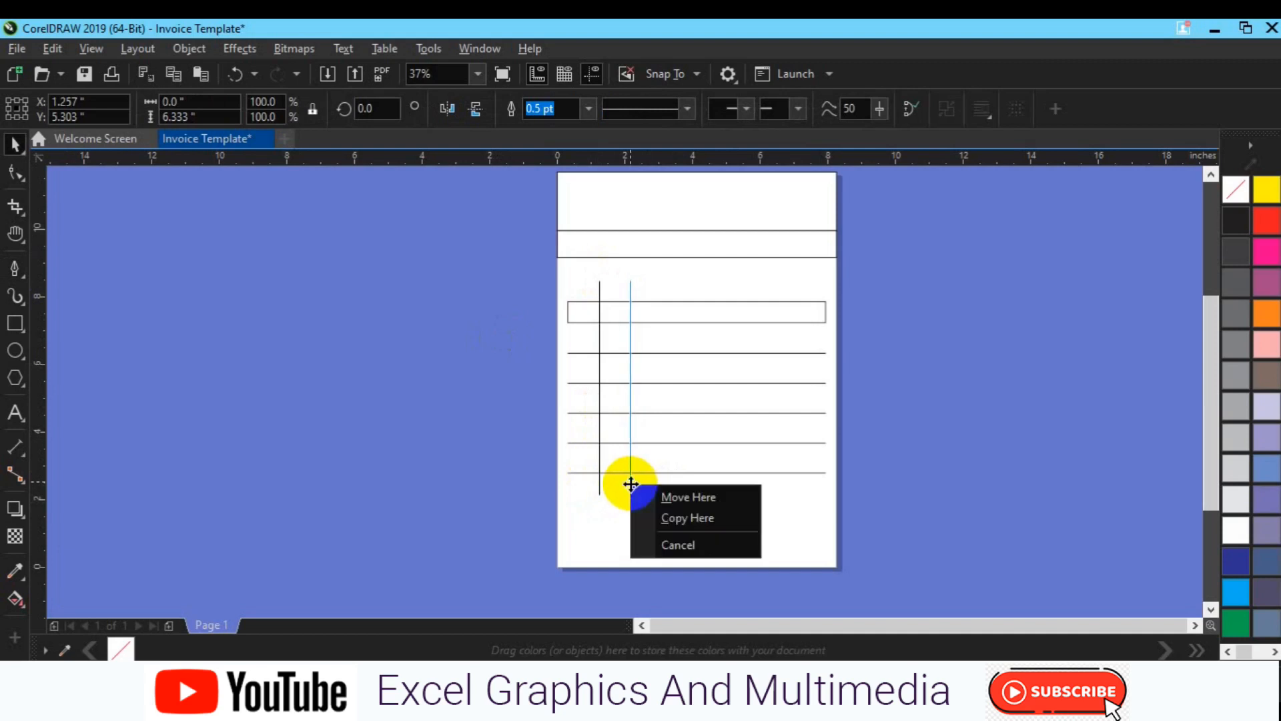
left_click(659, 511)
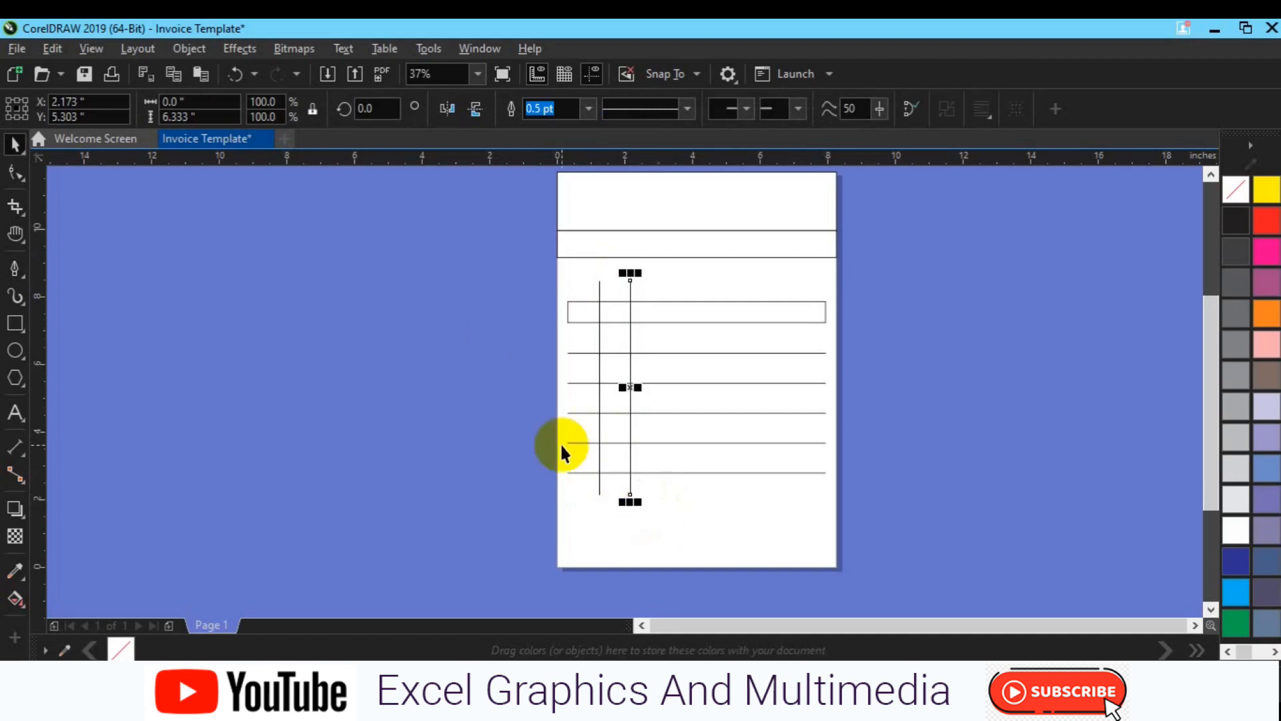
- Apply Smart Fill to the five table cells between the two vertical lines below the header rectangle
left_click(22, 608)
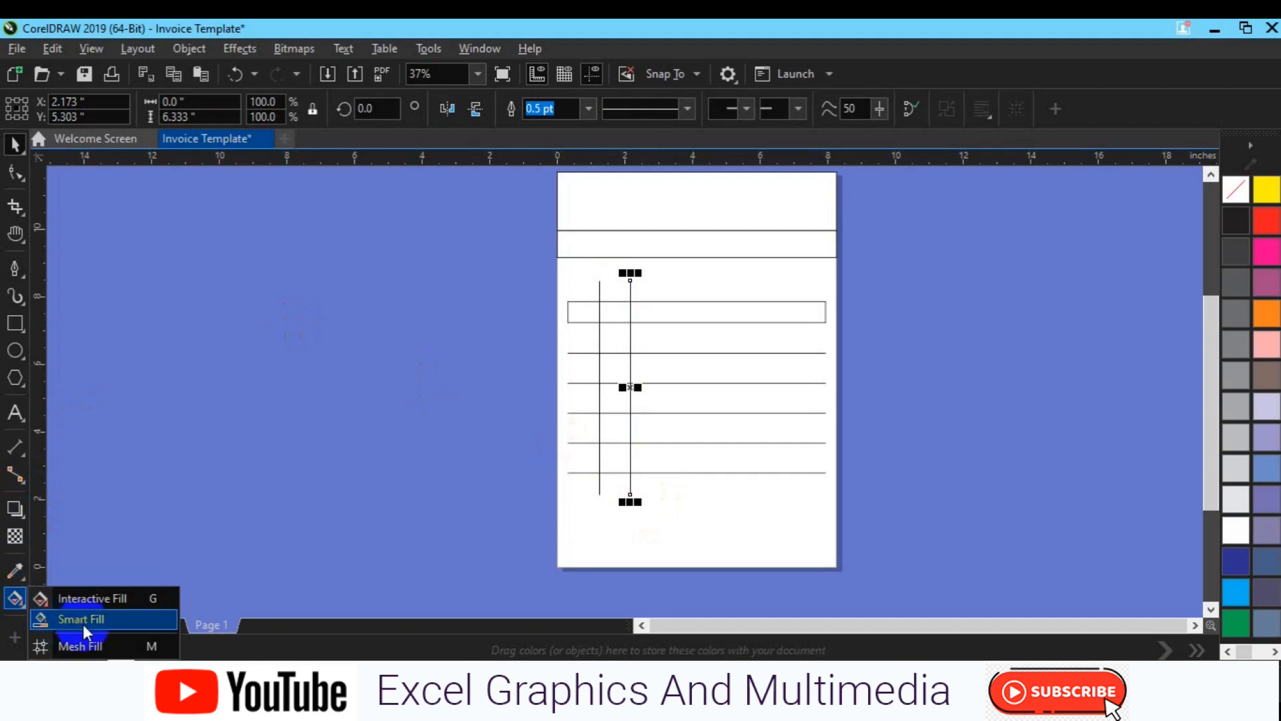
left_click(83, 623)
left_click(612, 459)
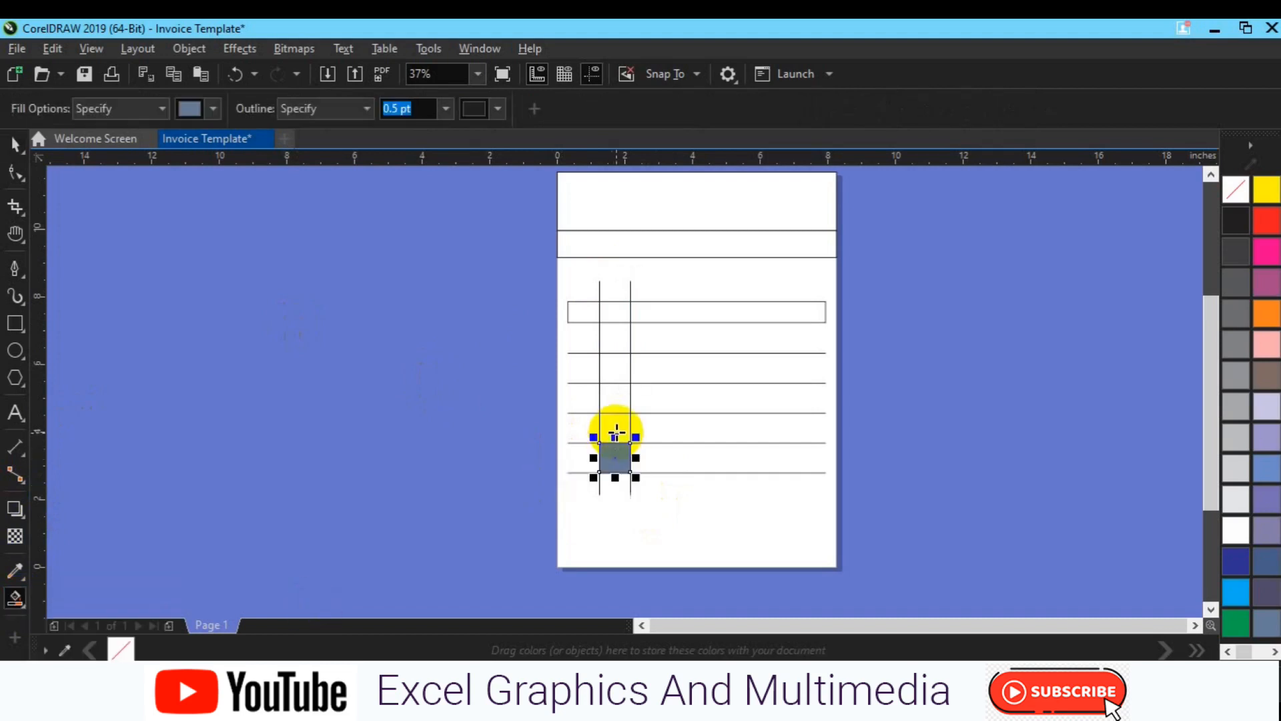
left_click(613, 427)
left_click(617, 398)
left_click(618, 367)
left_click(617, 336)
key("space")
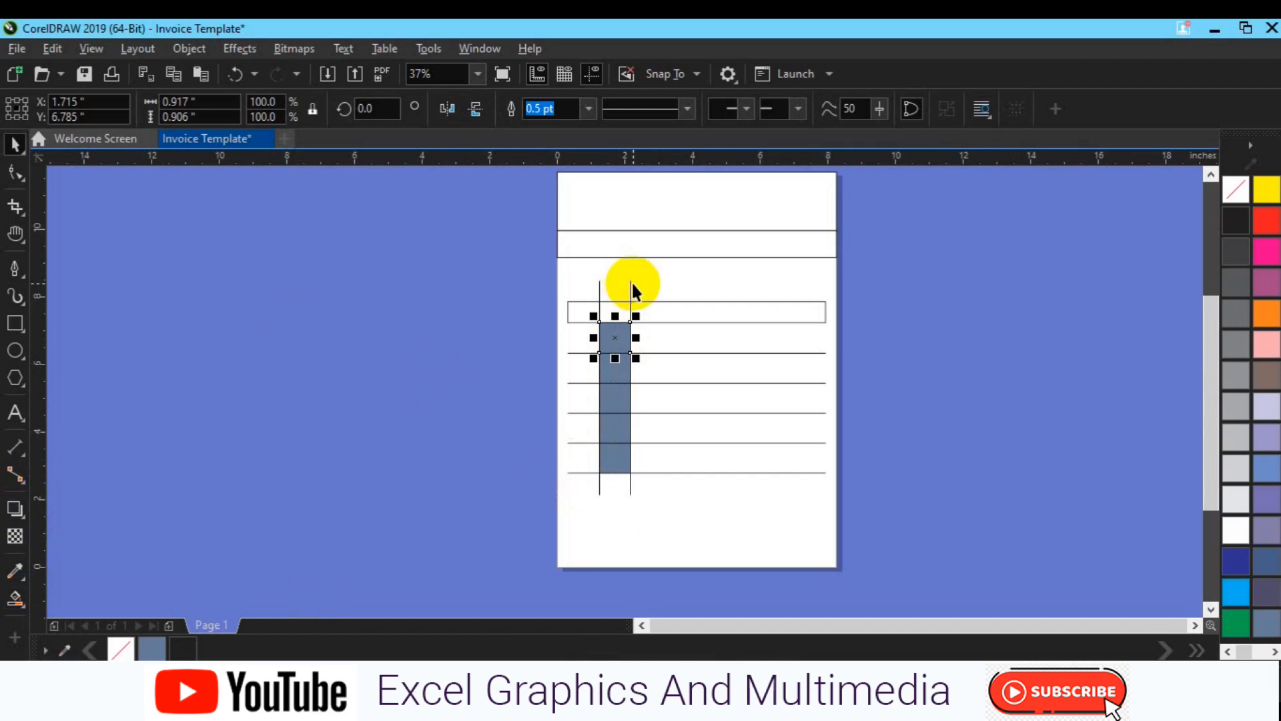
- Delete both vertical guide lines, leaving the filled cells in place
left_click(630, 284)
key("Delete")
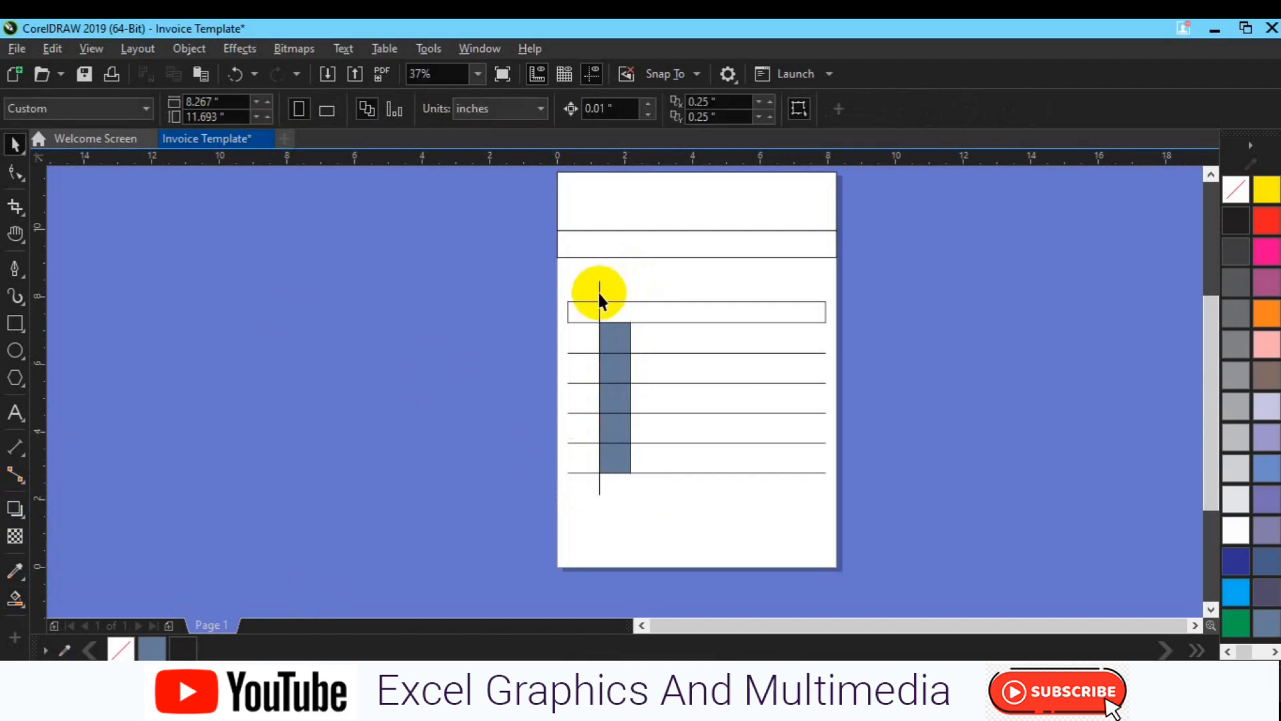
left_click(598, 289)
key("Delete")
- Weld the five filled cells into one column strip and remove its outline
left_click_drag(660, 519, 586, 270)
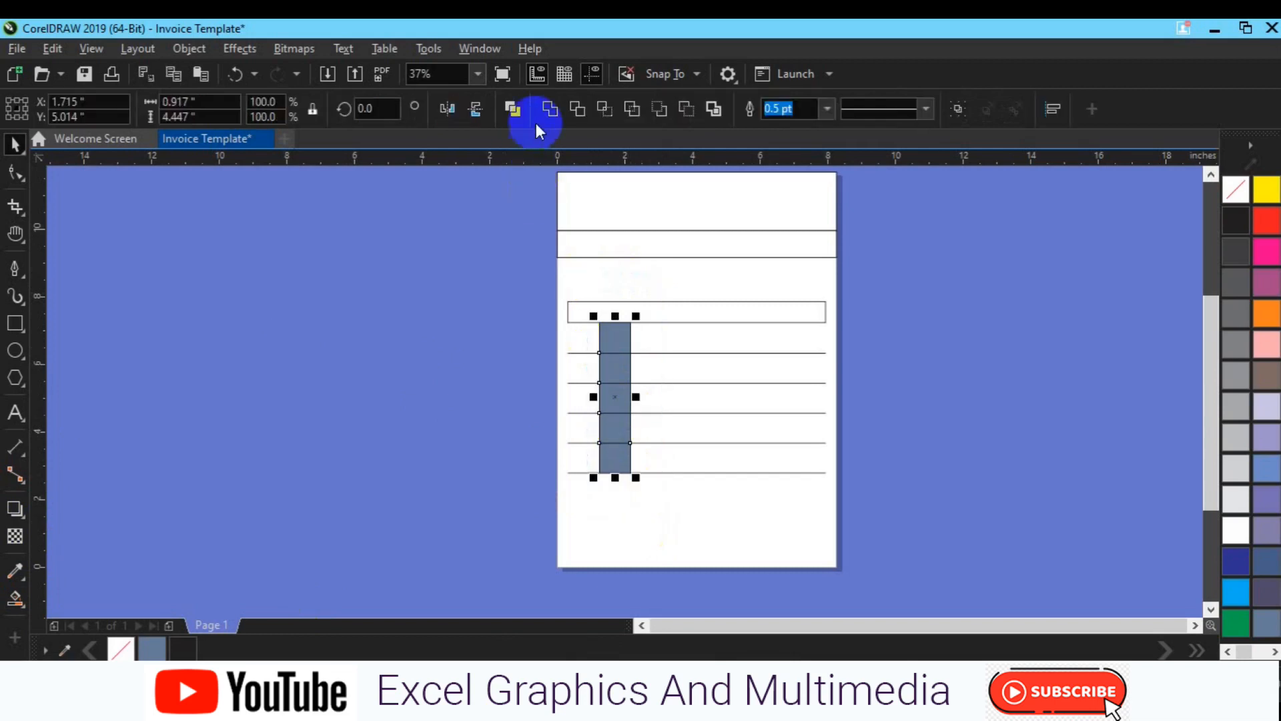
left_click(546, 114)
right_click(1230, 182)
- Move the column strip off the page to the left and group the five row lines
left_click(609, 397)
left_click_drag(609, 395, 438, 457)
left_click_drag(916, 307, 569, 519)
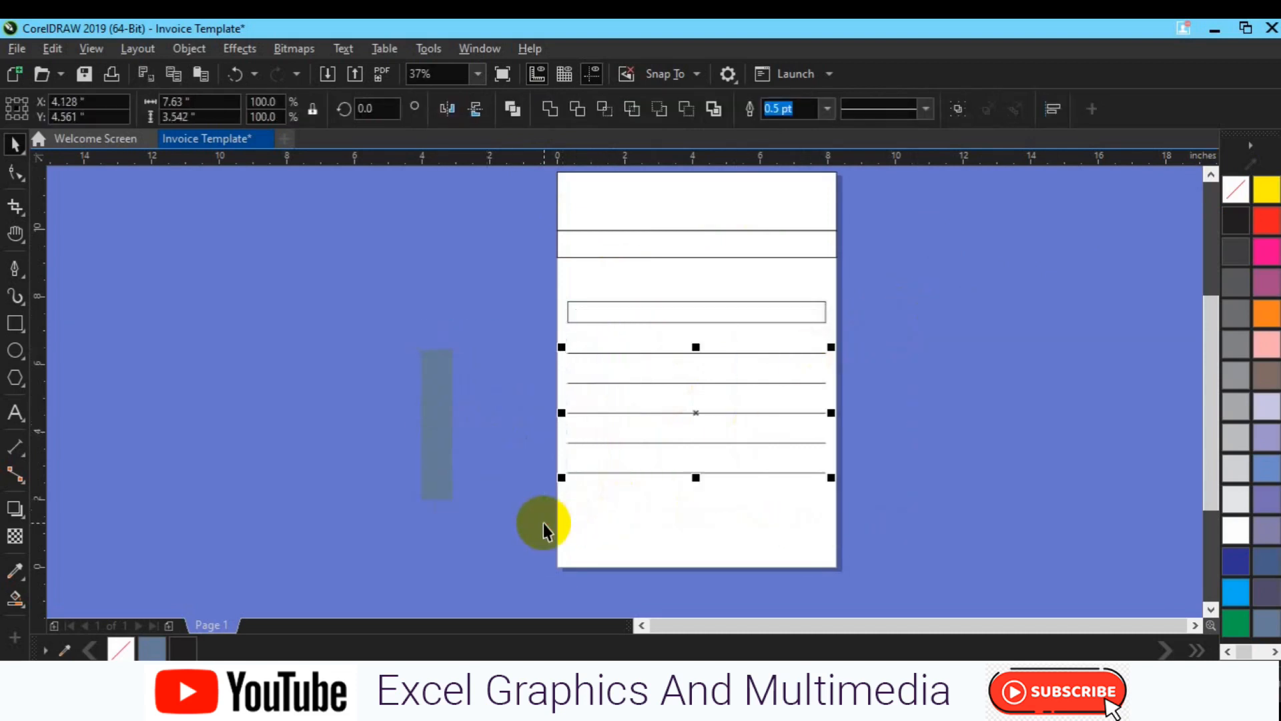
- Move the column strip to the table's left end and align its left and bottom edges with the row lines
left_click(431, 461)
left_click_drag(431, 460, 578, 437)
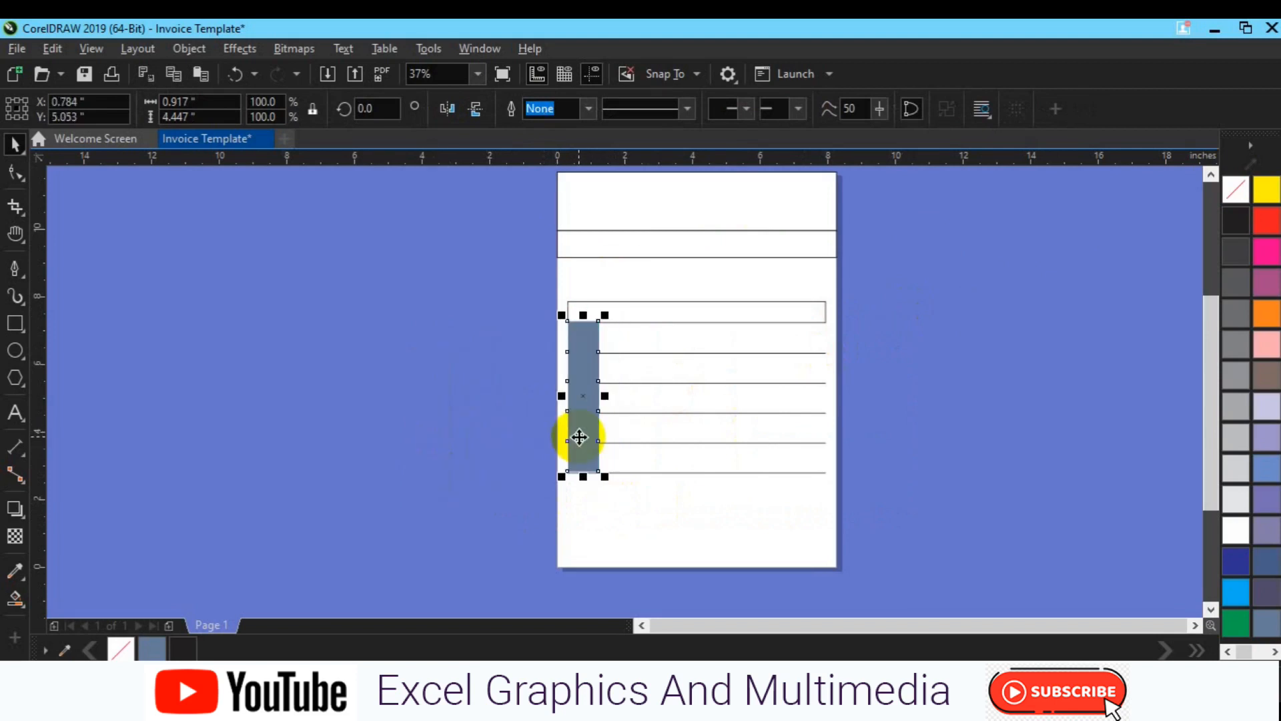
left_click(653, 472, "shift")
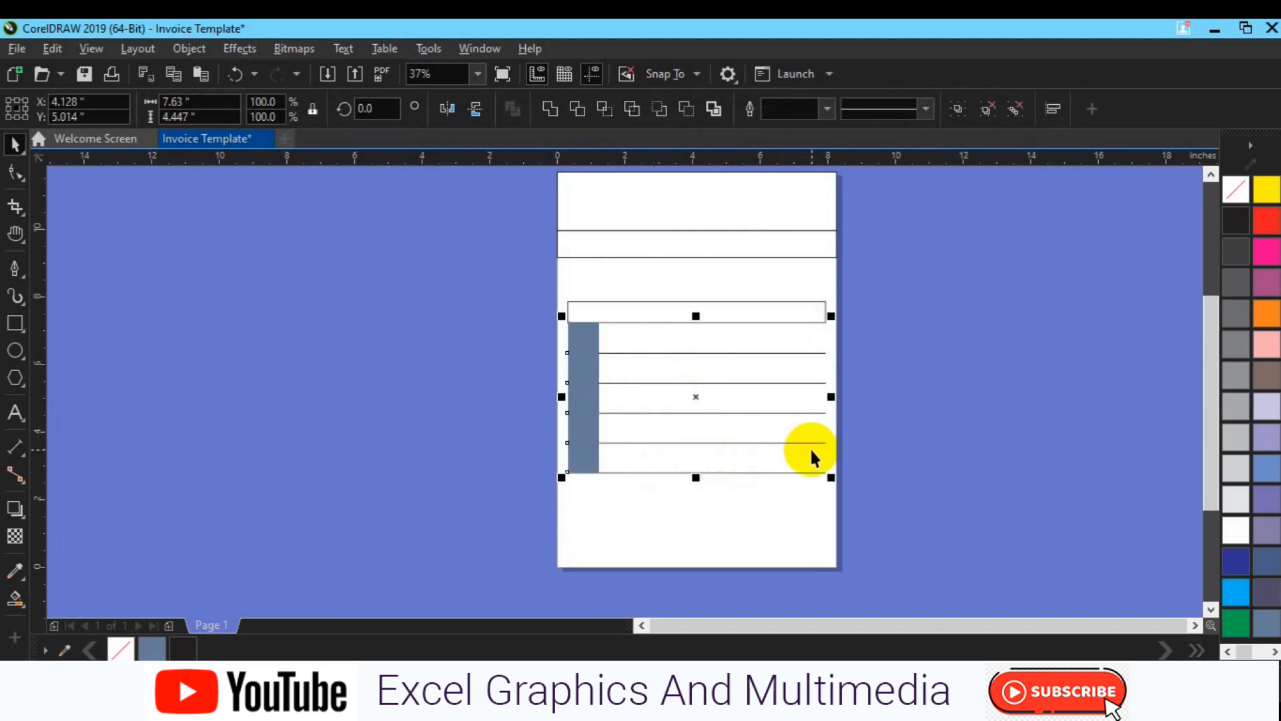
key("r")
key("l")
left_click(884, 445)
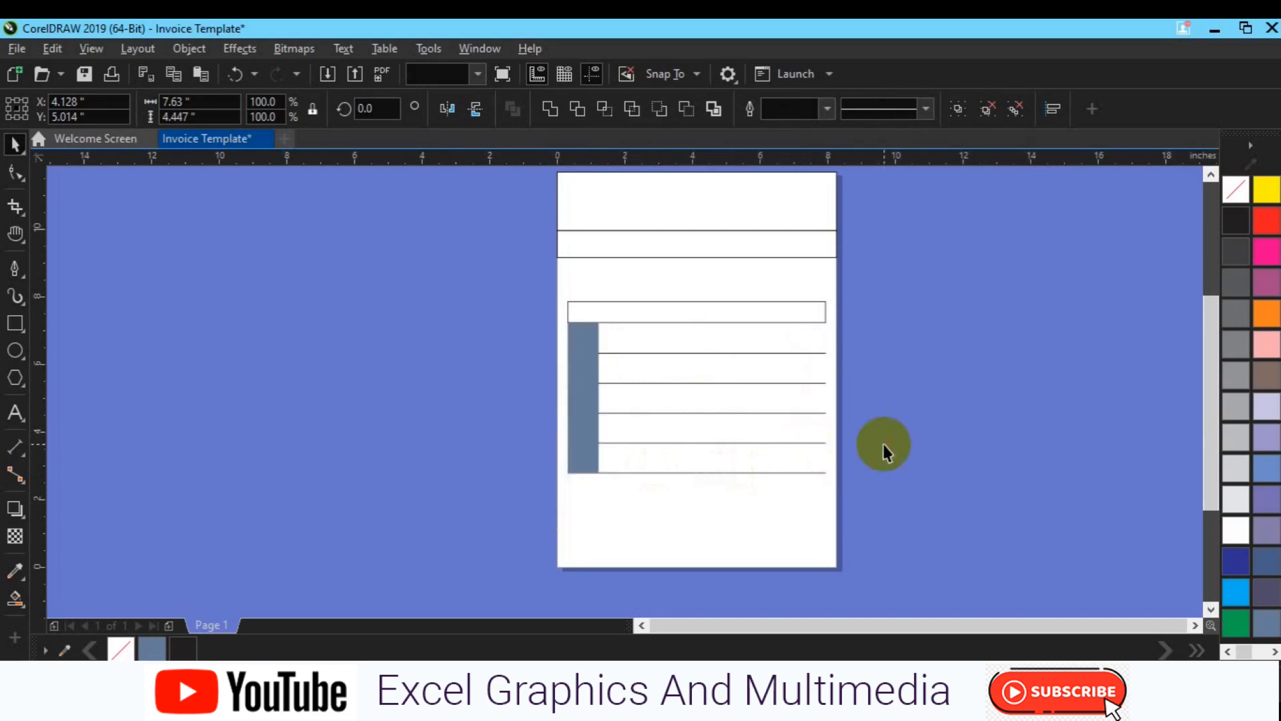
- Nudge the column strip and row lines down together to a vertical position of 5.004 inches
left_click(589, 351)
left_click(666, 352, "shift")
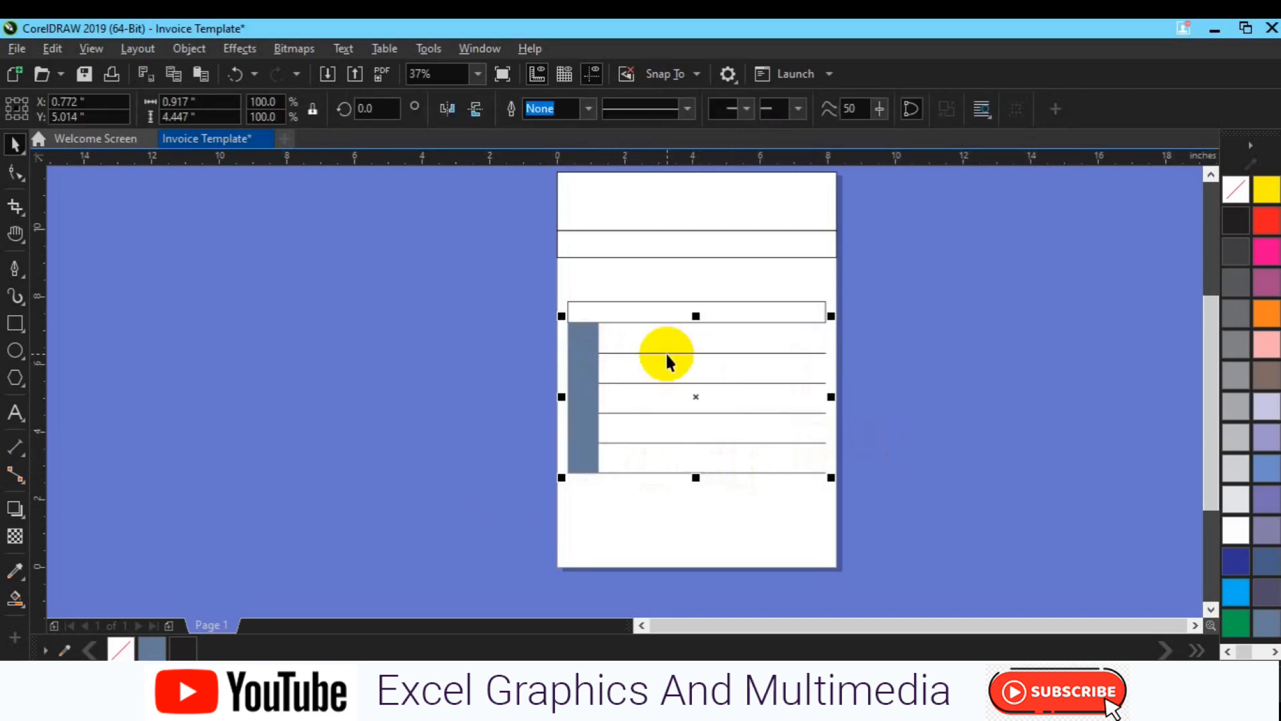
left_click(881, 334)
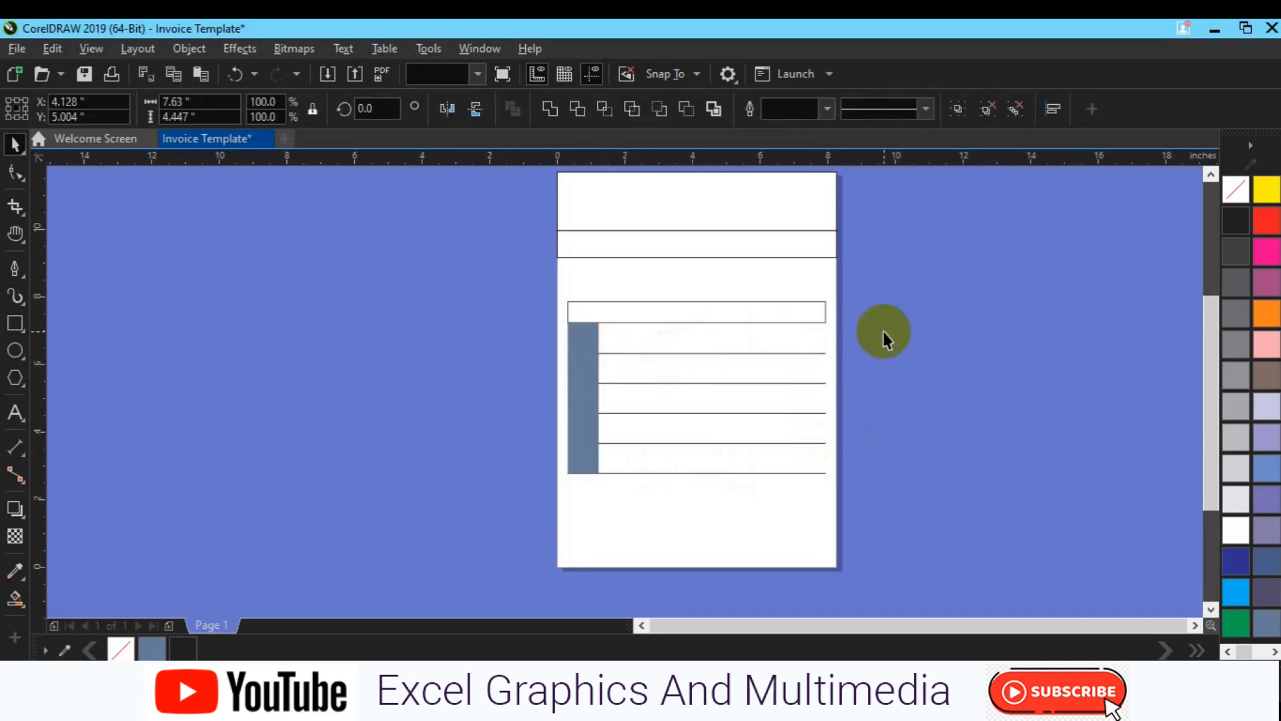
- Fill the left column strip with 20% black
left_click(586, 439)
left_click(1236, 498)
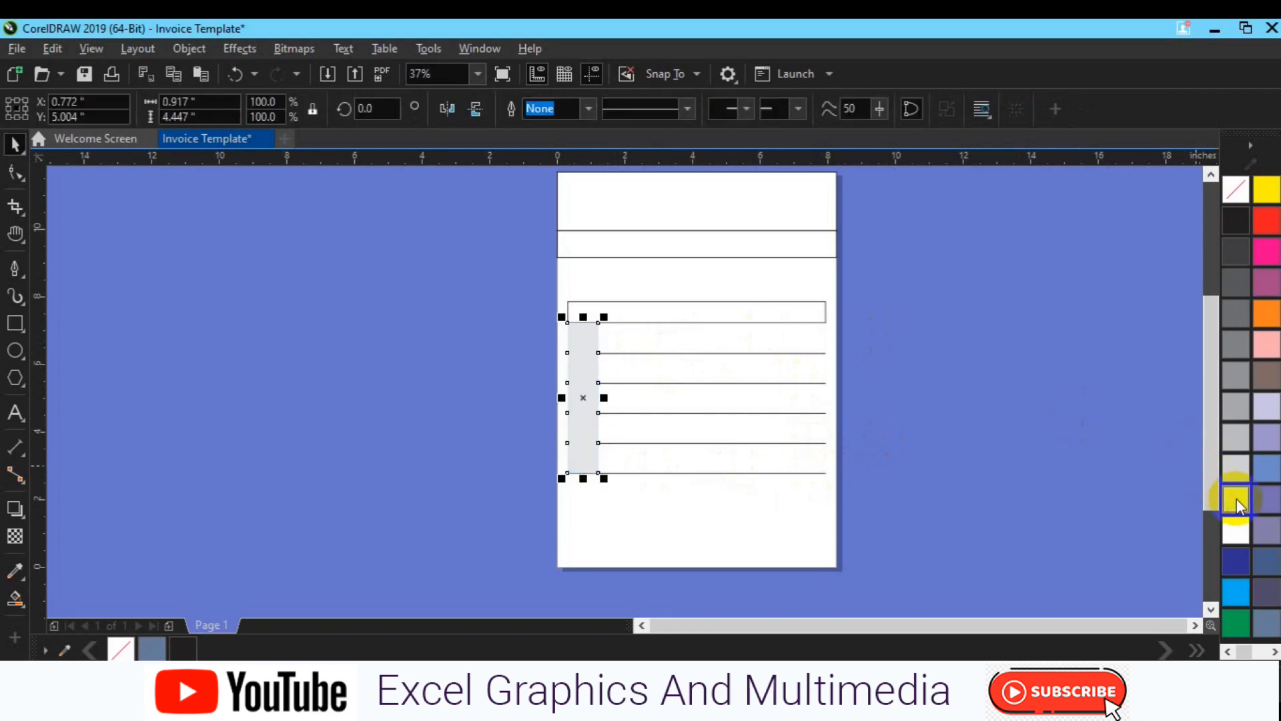
left_click(1237, 471)
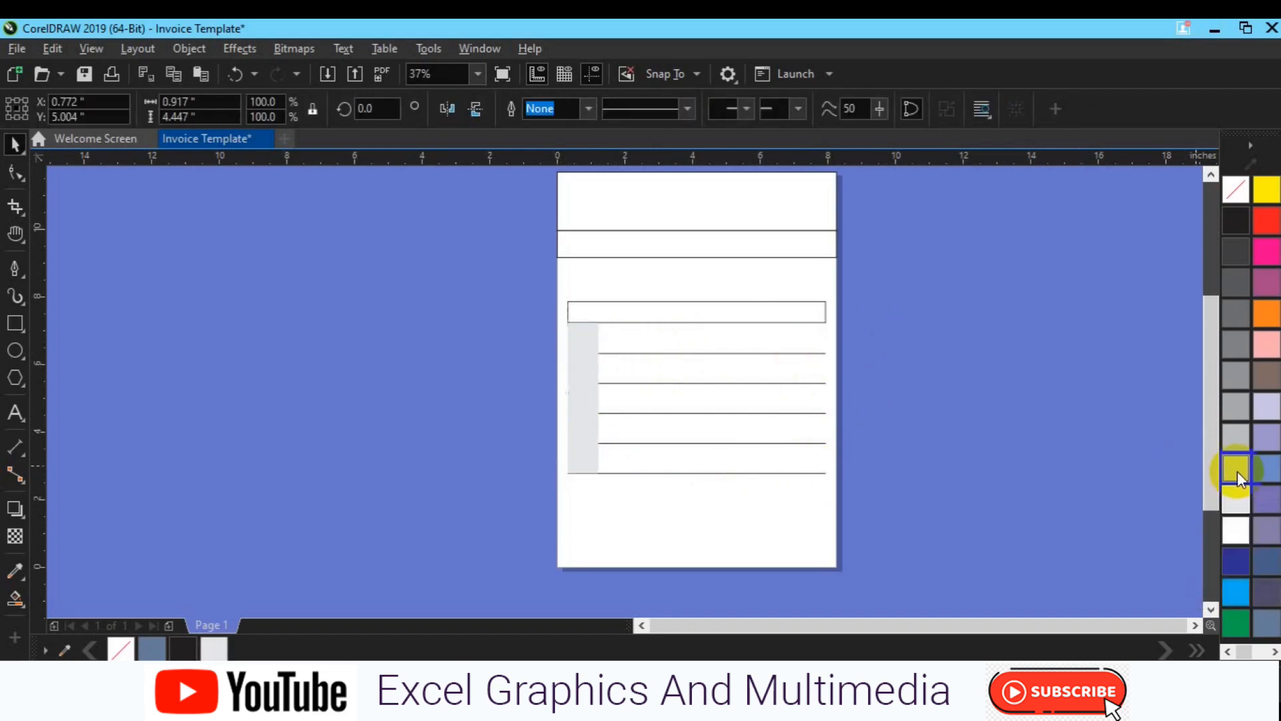
left_click(861, 482)
- Copy the left column strip to a horizontal position of about 5.66 inches
left_click(586, 443)
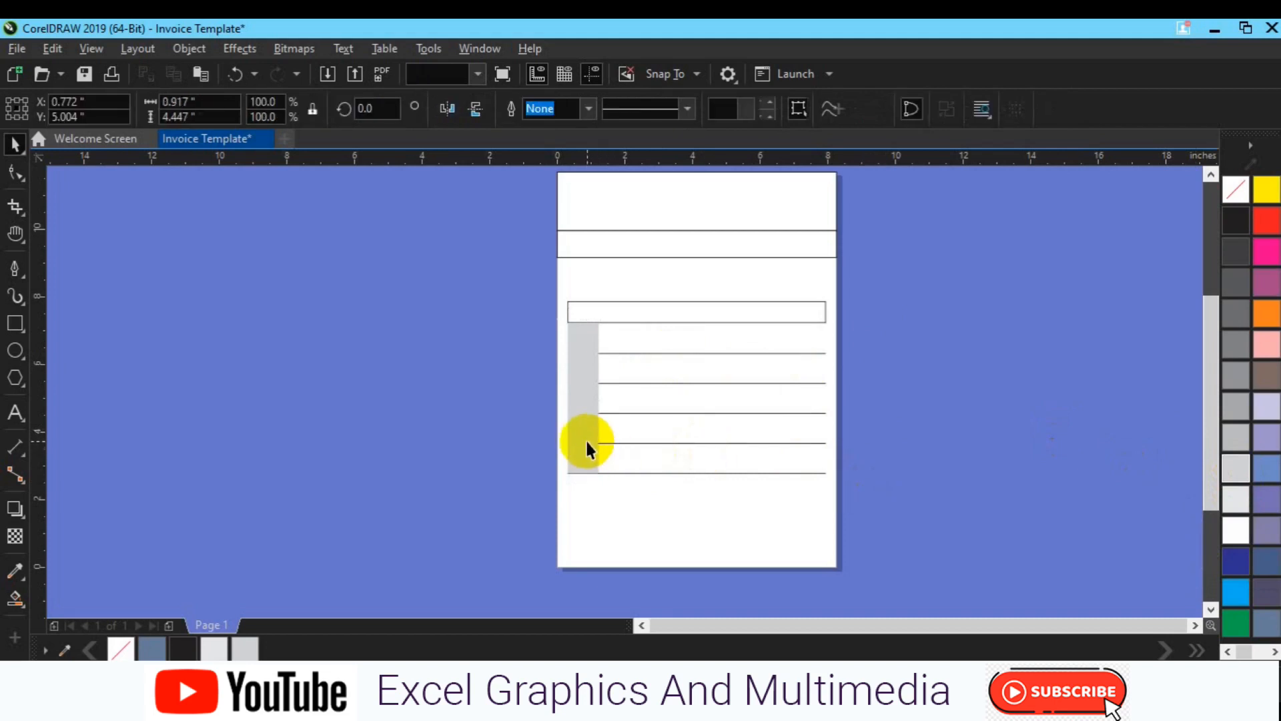
left_click_drag(586, 443, 754, 462)
left_click(784, 484)
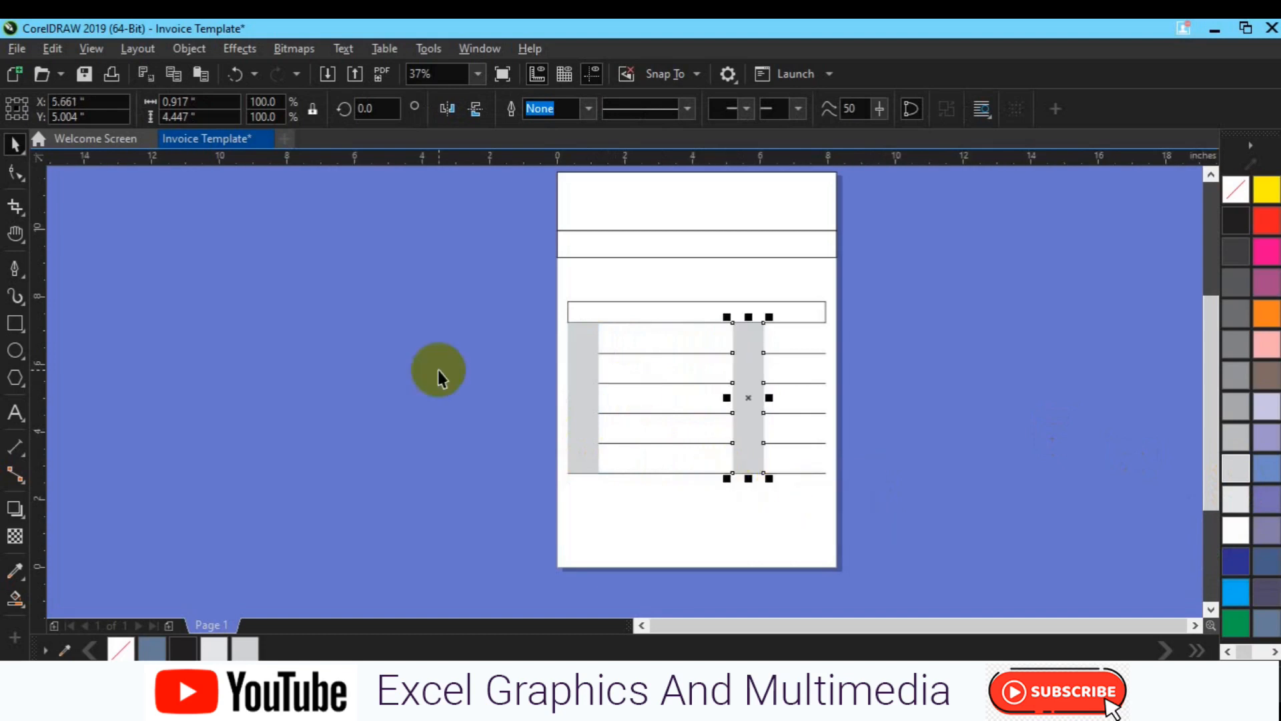
- Widen the copied strip to 1.117 inches by moving its left-edge nodes outward, and fill it with 30% black
left_click(14, 174)
left_click_drag(695, 275, 748, 482)
key("Left")
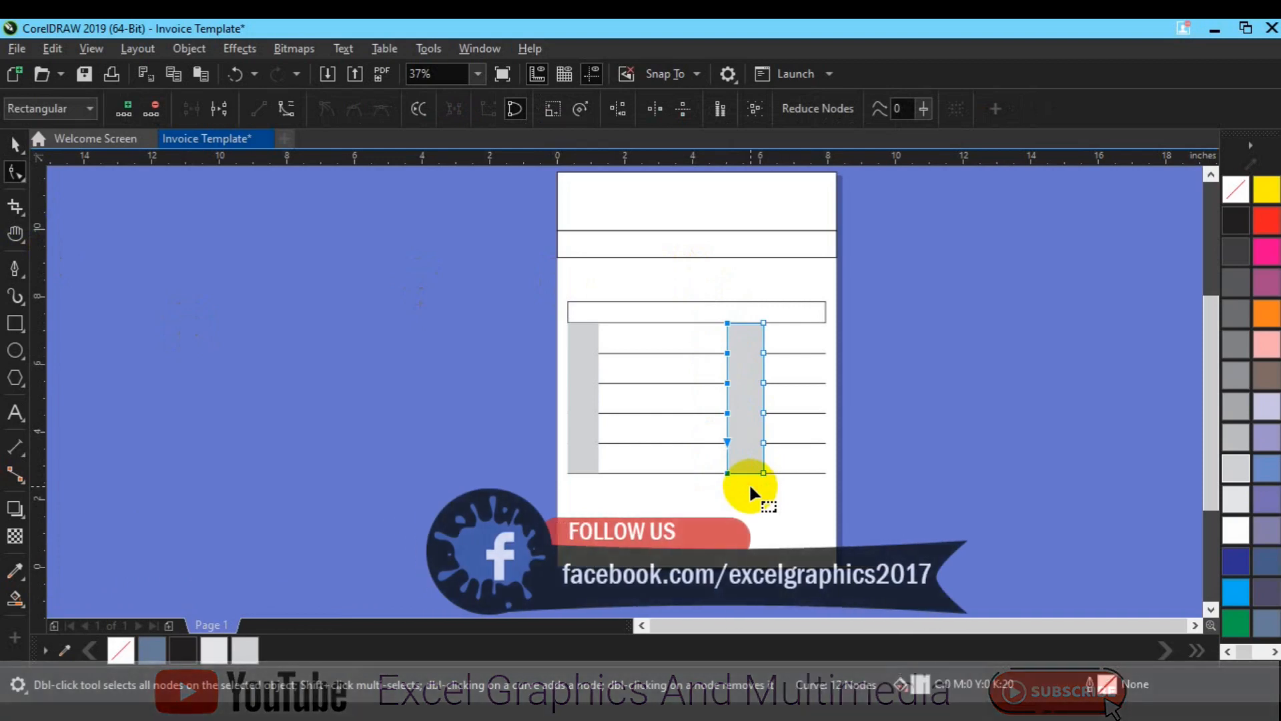
key("space")
left_click(1237, 447)
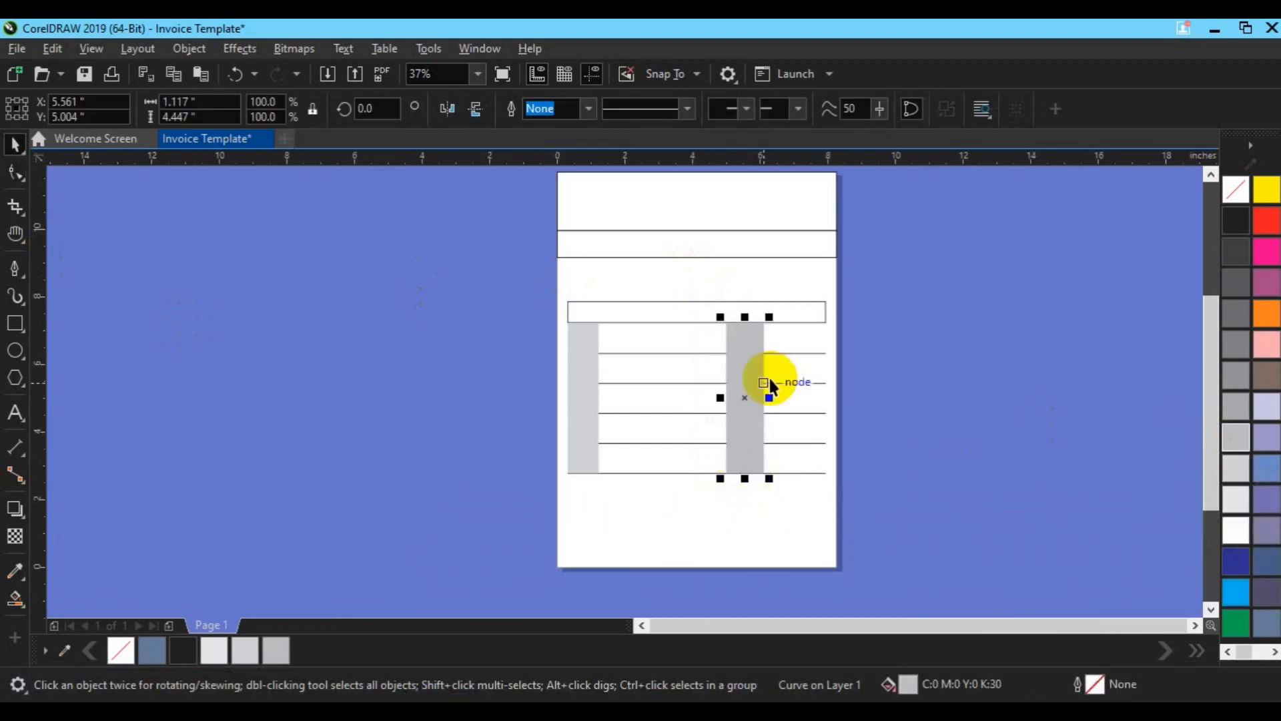
- Copy the 30% black strip to the table's right end and align it with the header rectangle's right edge
left_click_drag(745, 398, 804, 399)
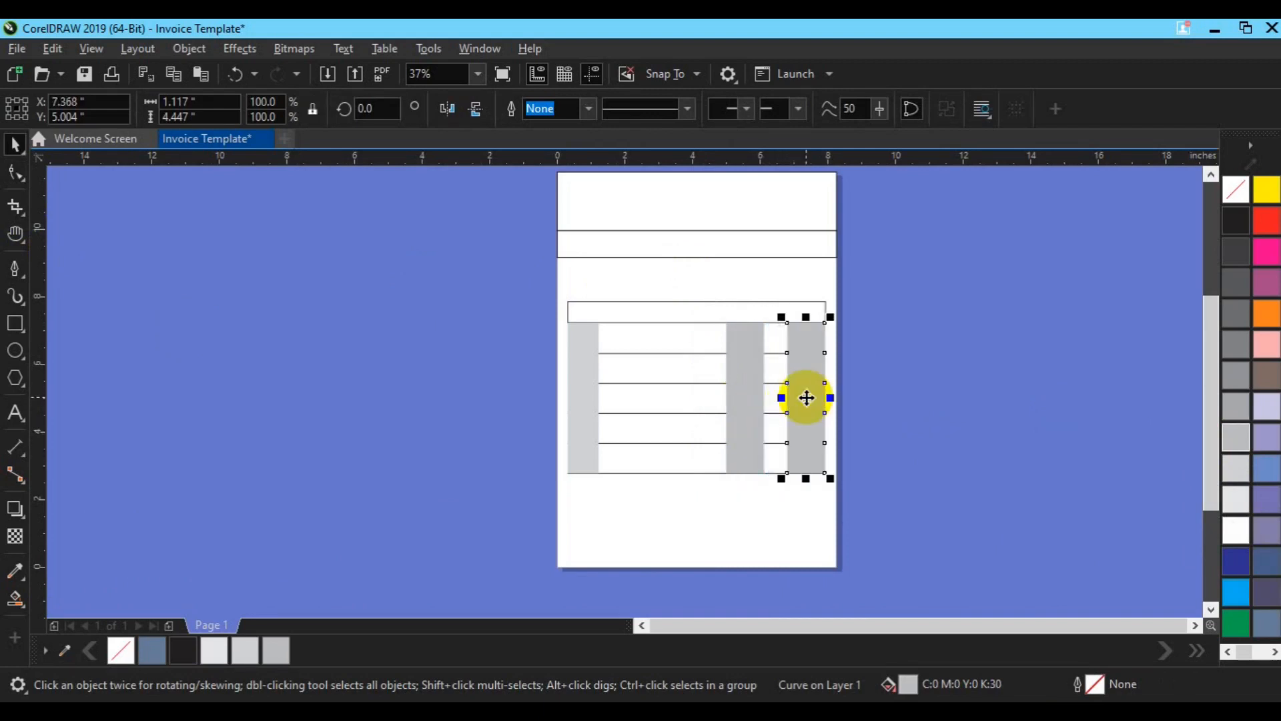
left_click(728, 313, "shift")
left_click(872, 328)
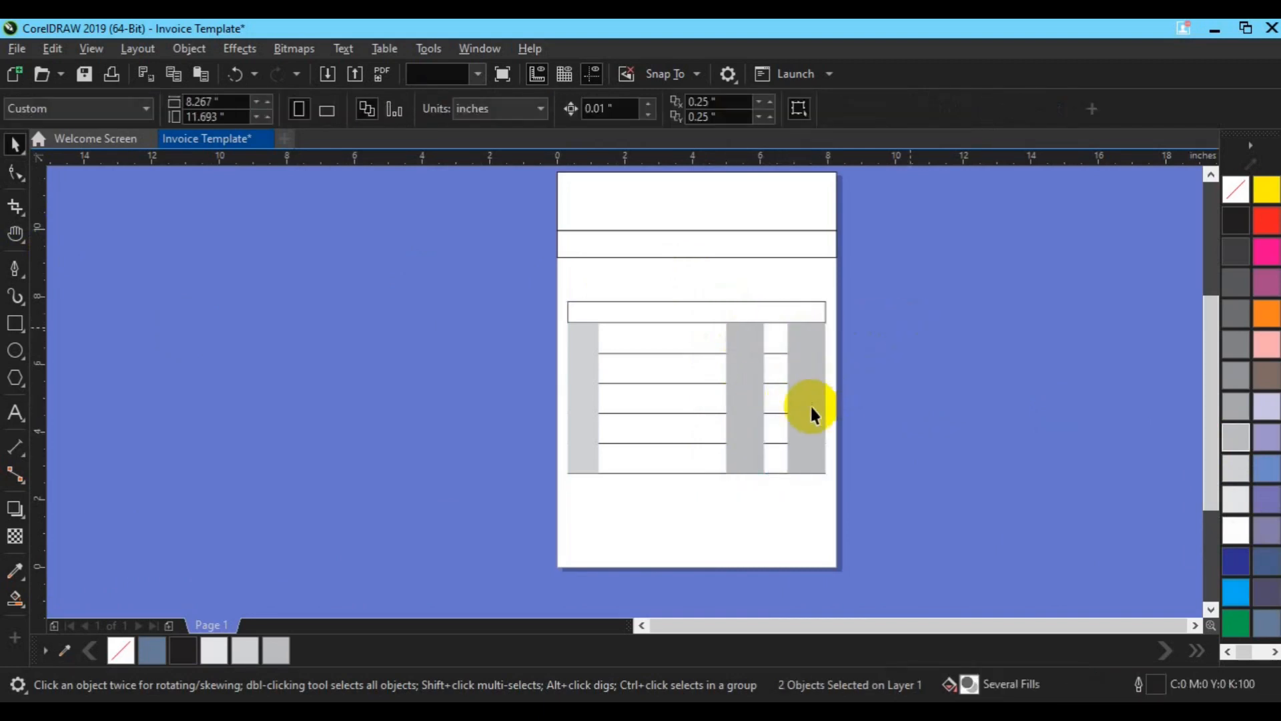
left_click(810, 404)
left_click(751, 420, "shift")
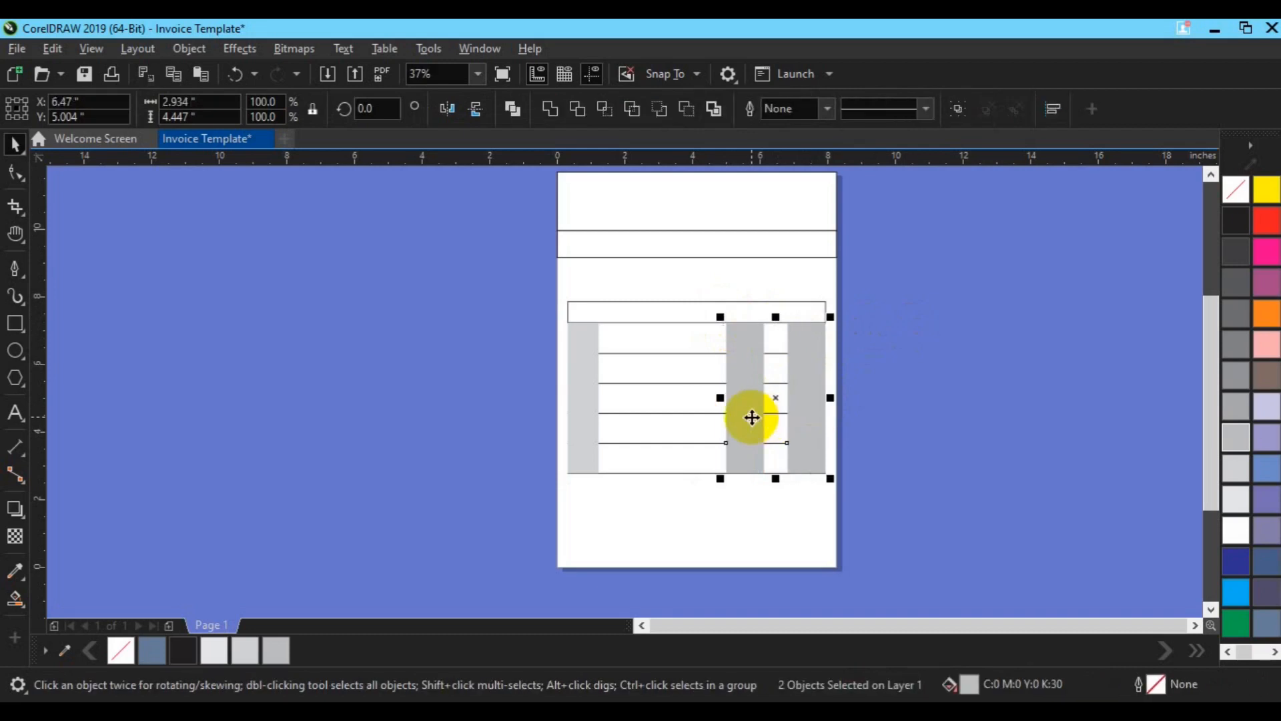
left_click_drag(752, 417, 830, 417)
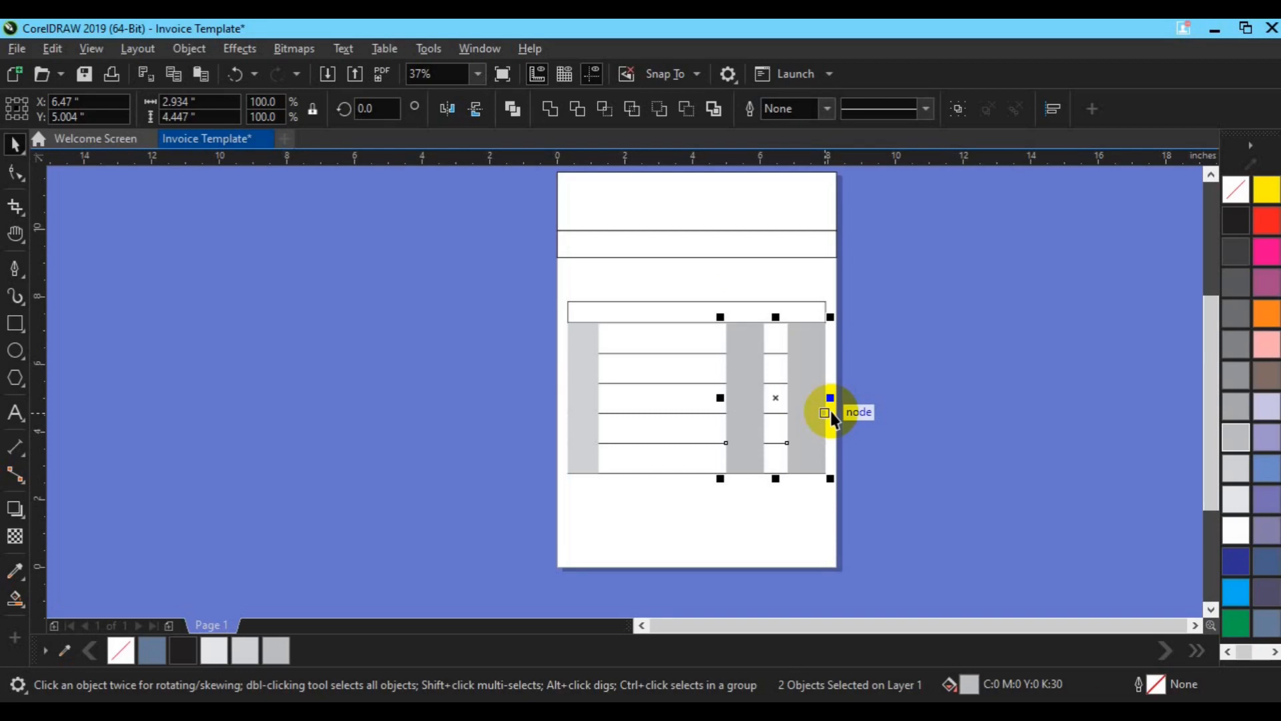
- Fill the left column strip with 40% black
left_click(590, 406)
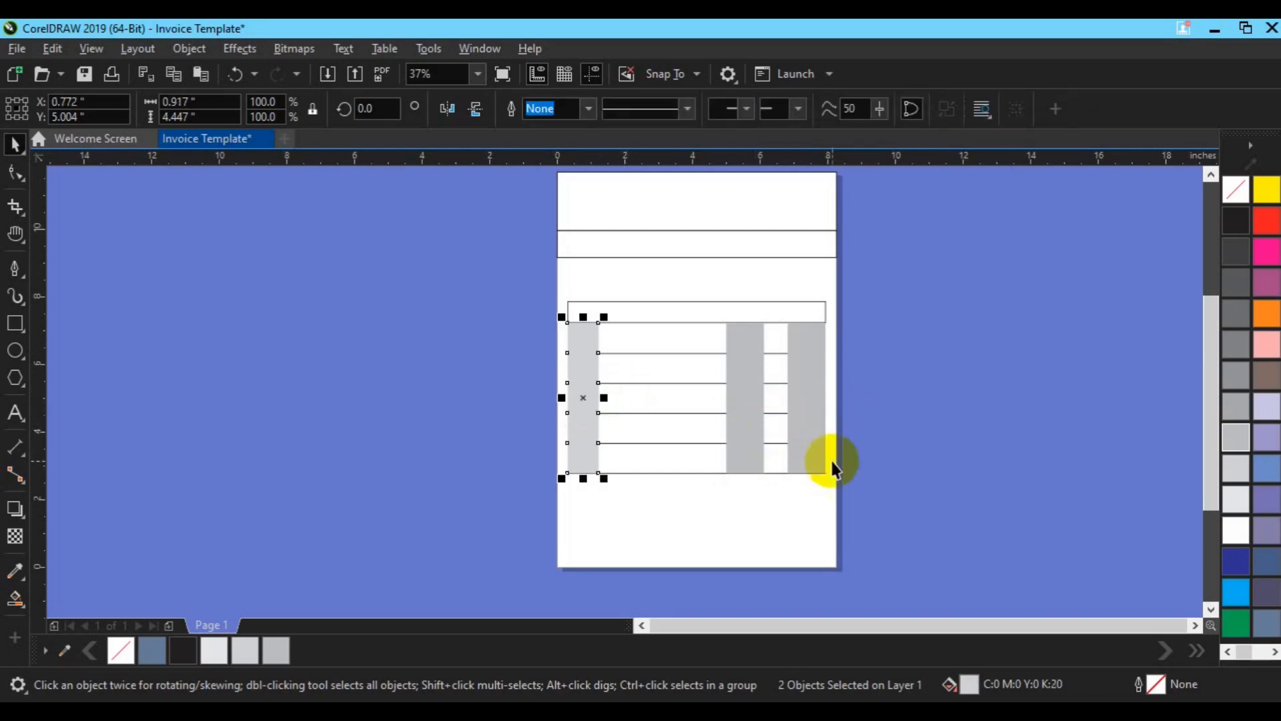
left_click(1235, 404)
left_click(1235, 406)
- Group the two 30% black column strips
left_click(740, 448, "shift")
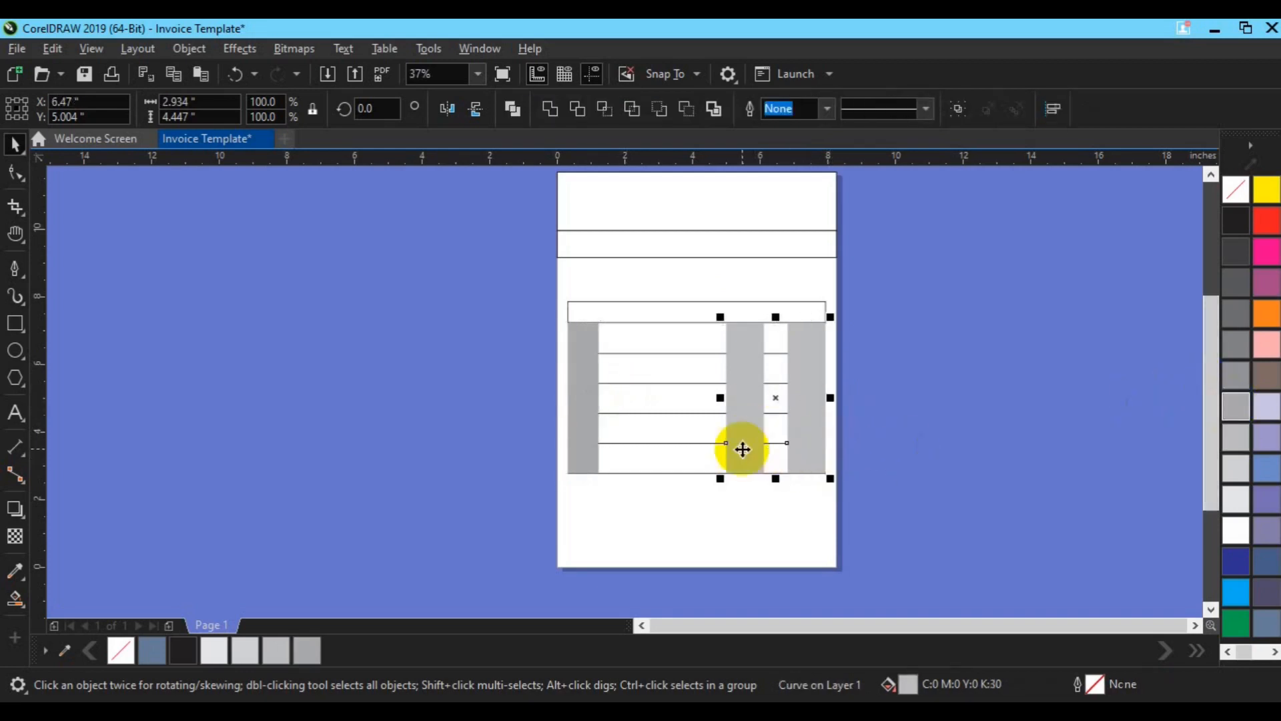
left_click(585, 435)
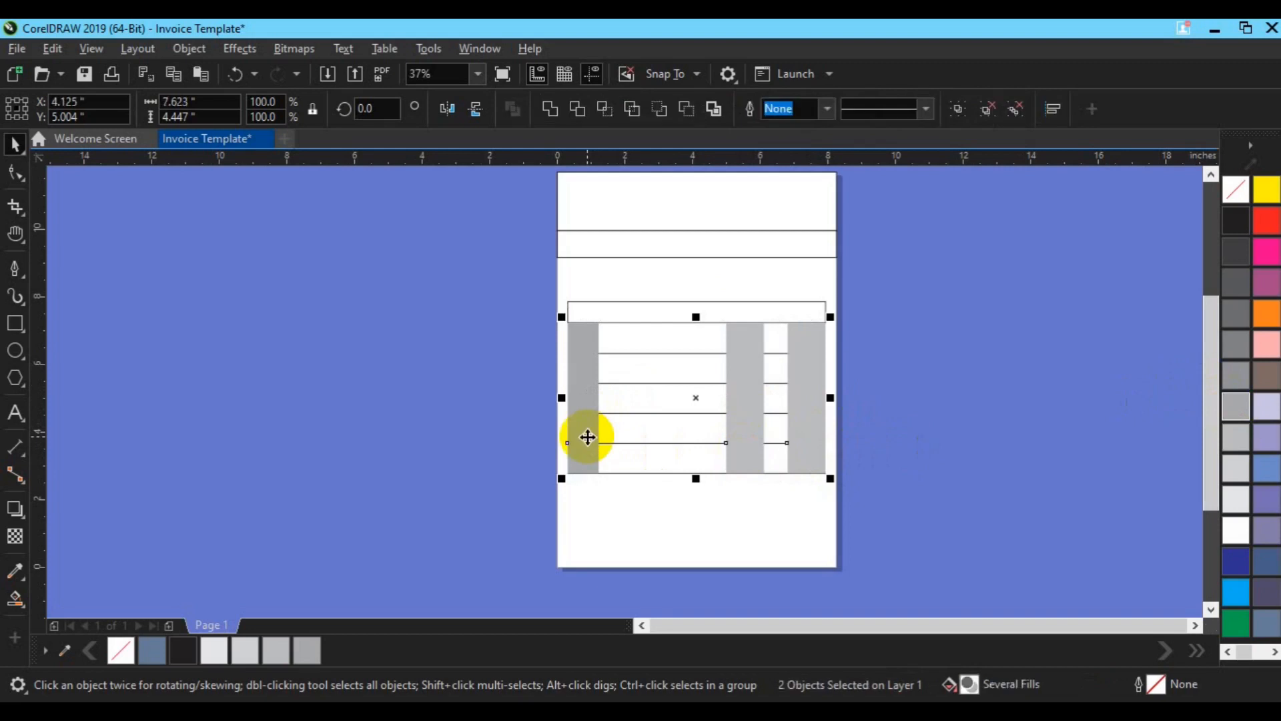
left_click(505, 449)
- Narrow the left column strip to 0.637 inches by nudging its right-edge nodes inward
left_click(583, 450)
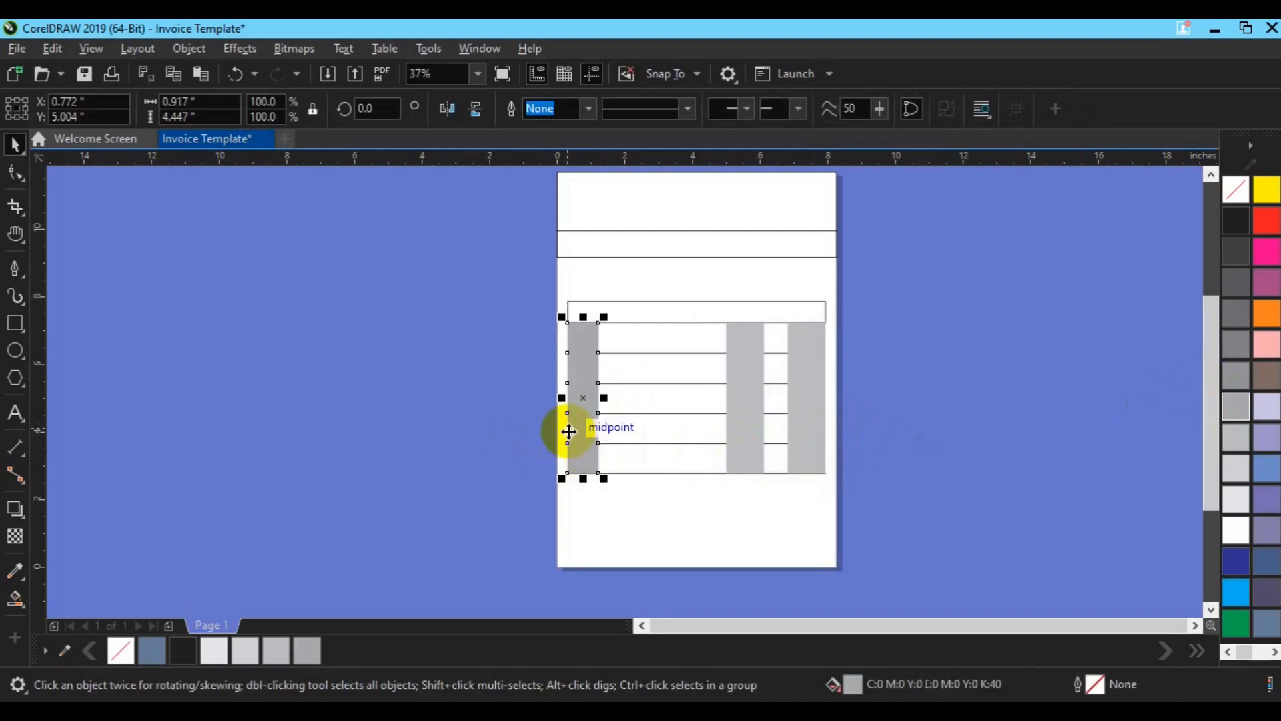
left_click(15, 175)
left_click_drag(643, 511, 583, 297)
key("Left")
key("Left")
key("Left")
key("Left")
key("Left")
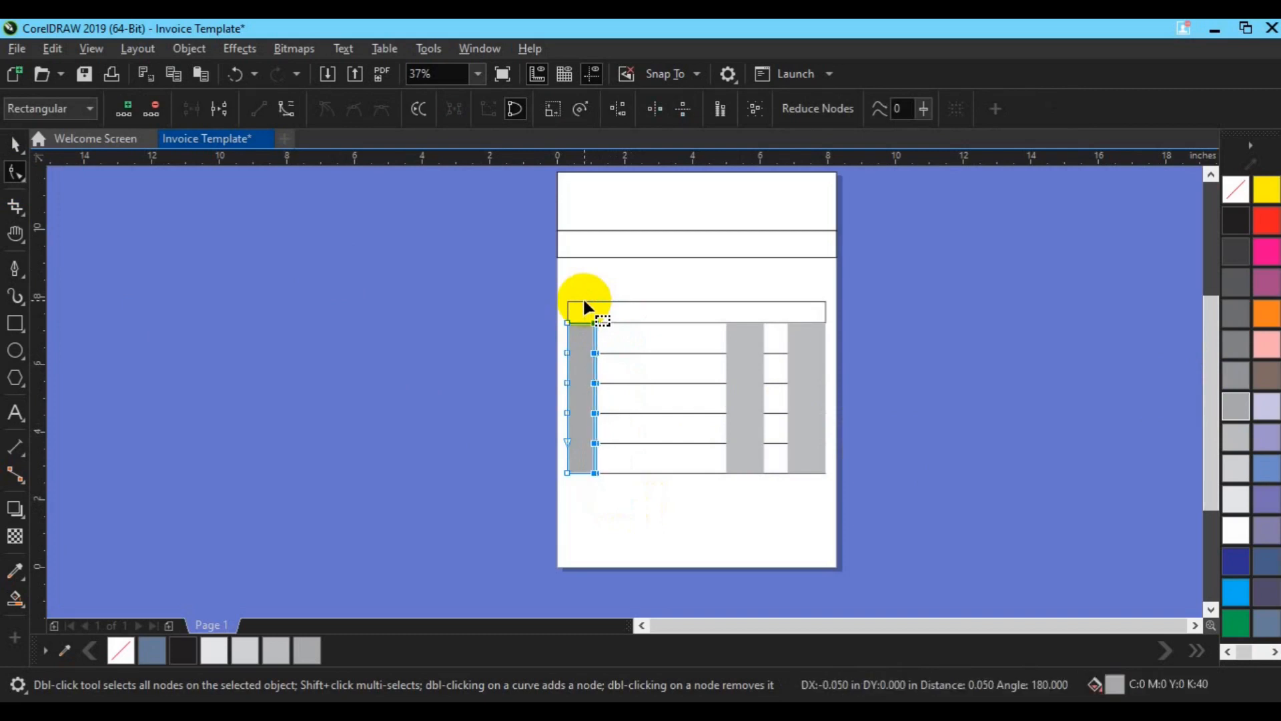
key("space")
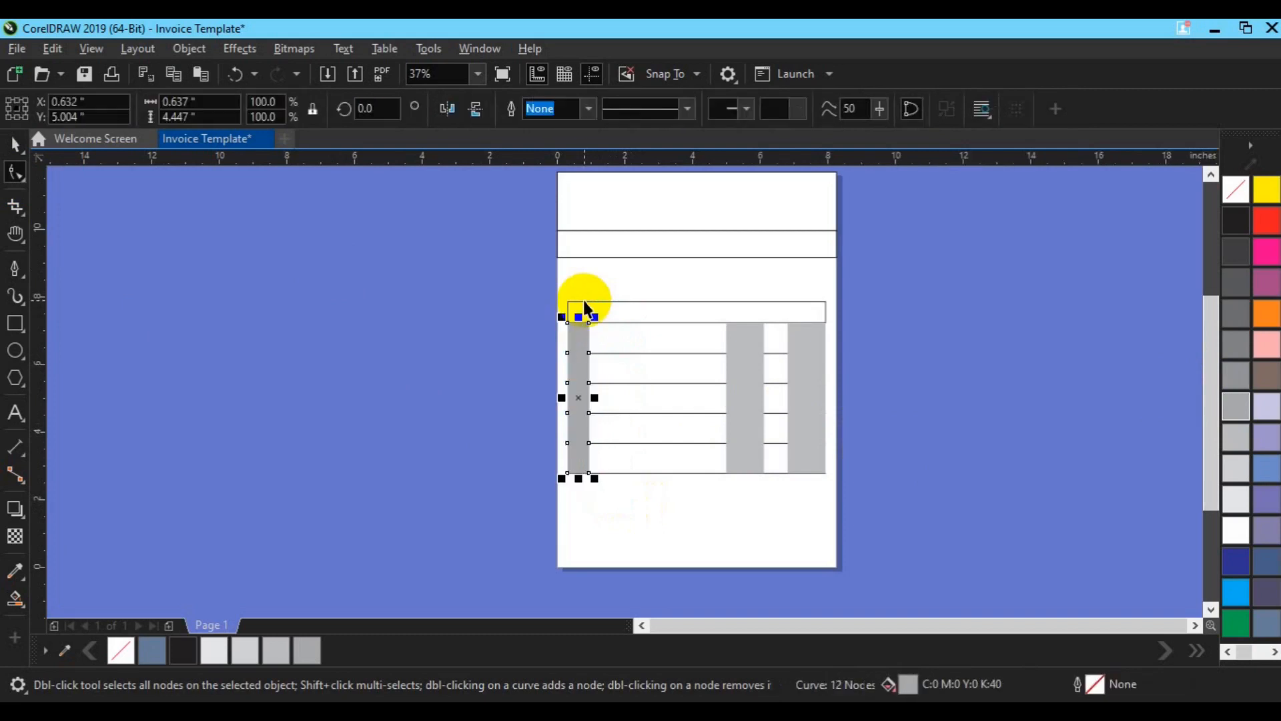
- Ungroup the two 30% black strips and move the middle one left to a horizontal position of 5.451 inches
left_click(751, 389)
left_click(730, 106)
left_click(910, 319)
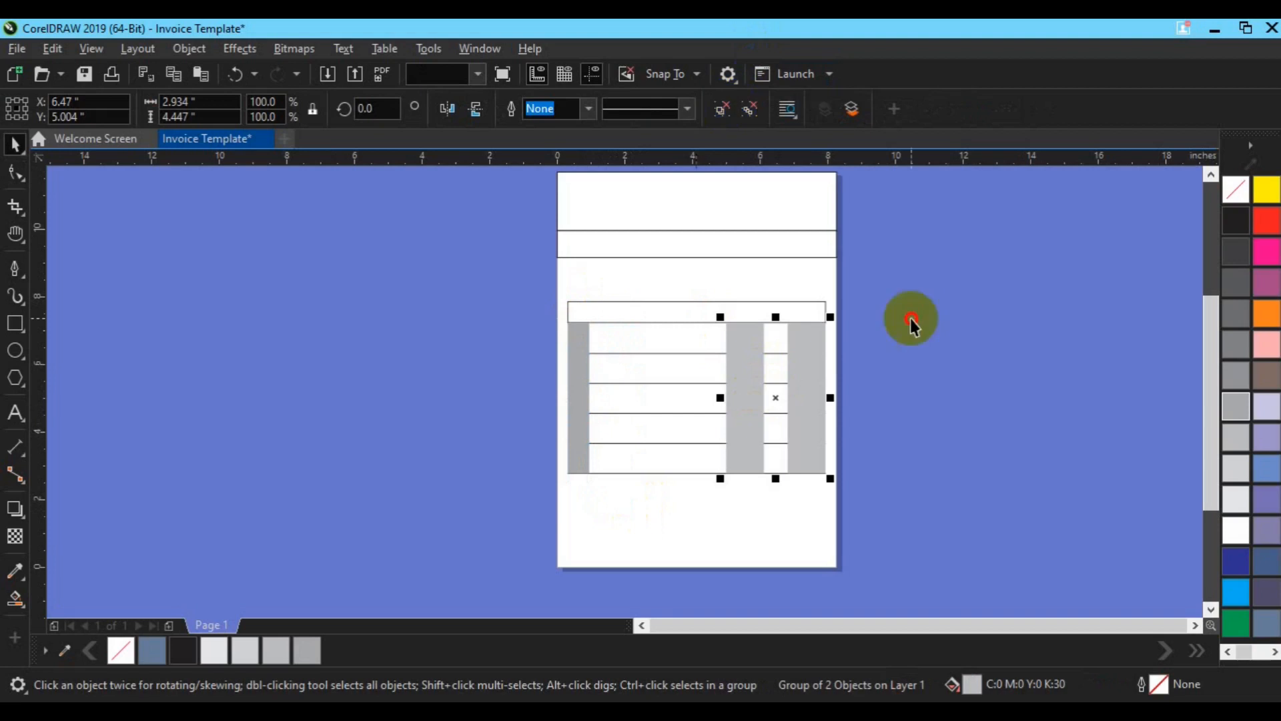
left_click(740, 415)
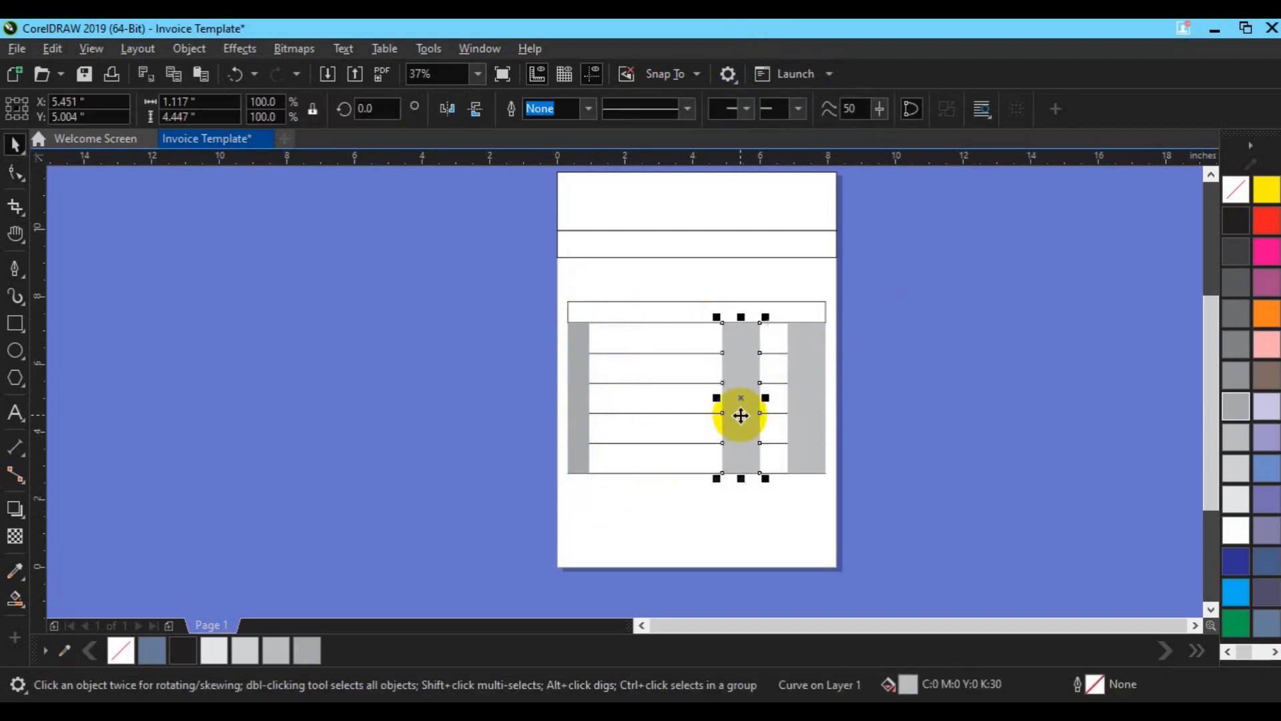
- Group the left column strip with the two 30% black strips and send the group behind the row lines
left_click(792, 421, "shift")
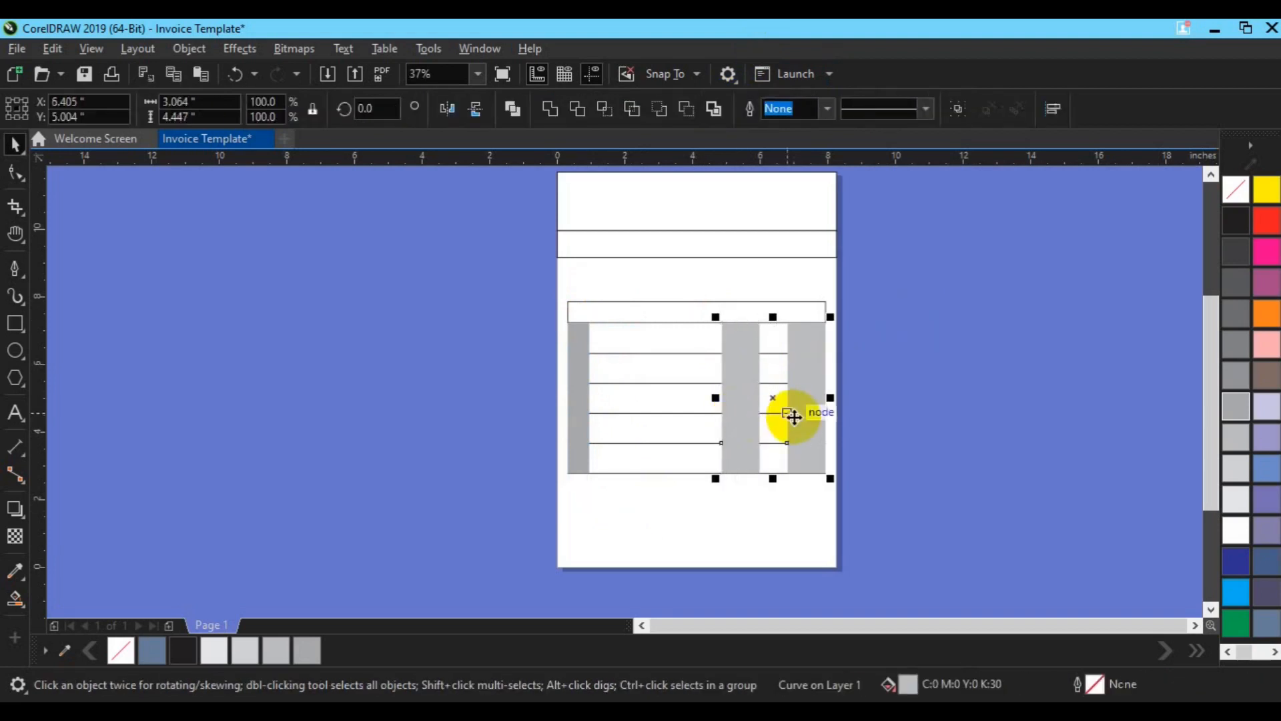
left_click(579, 430)
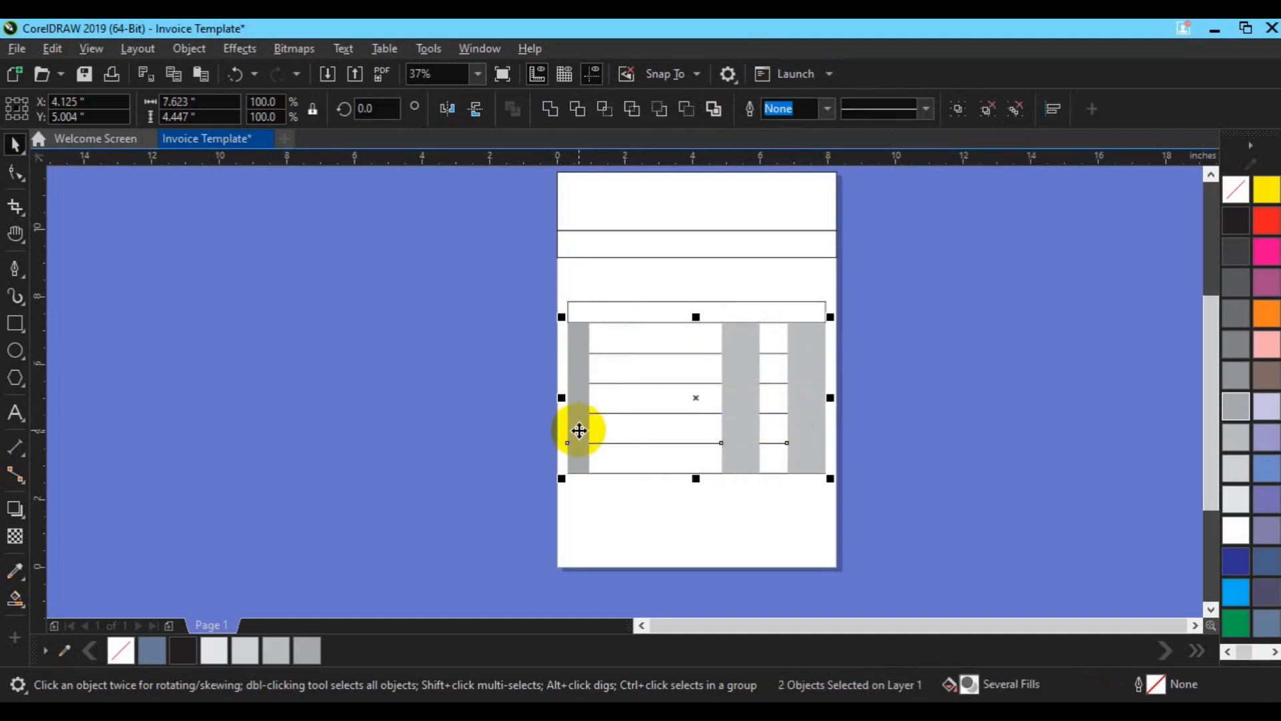
right_click(578, 429)
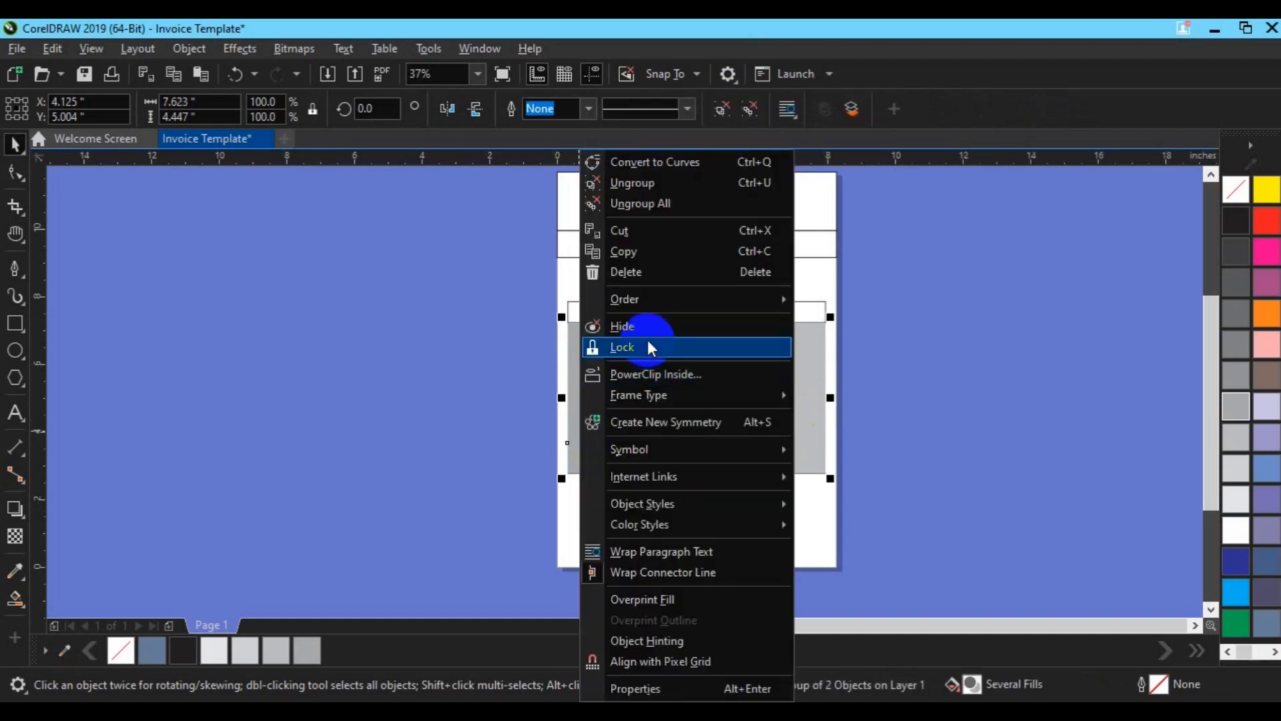
mouse_move(650, 300)
left_click(866, 374)
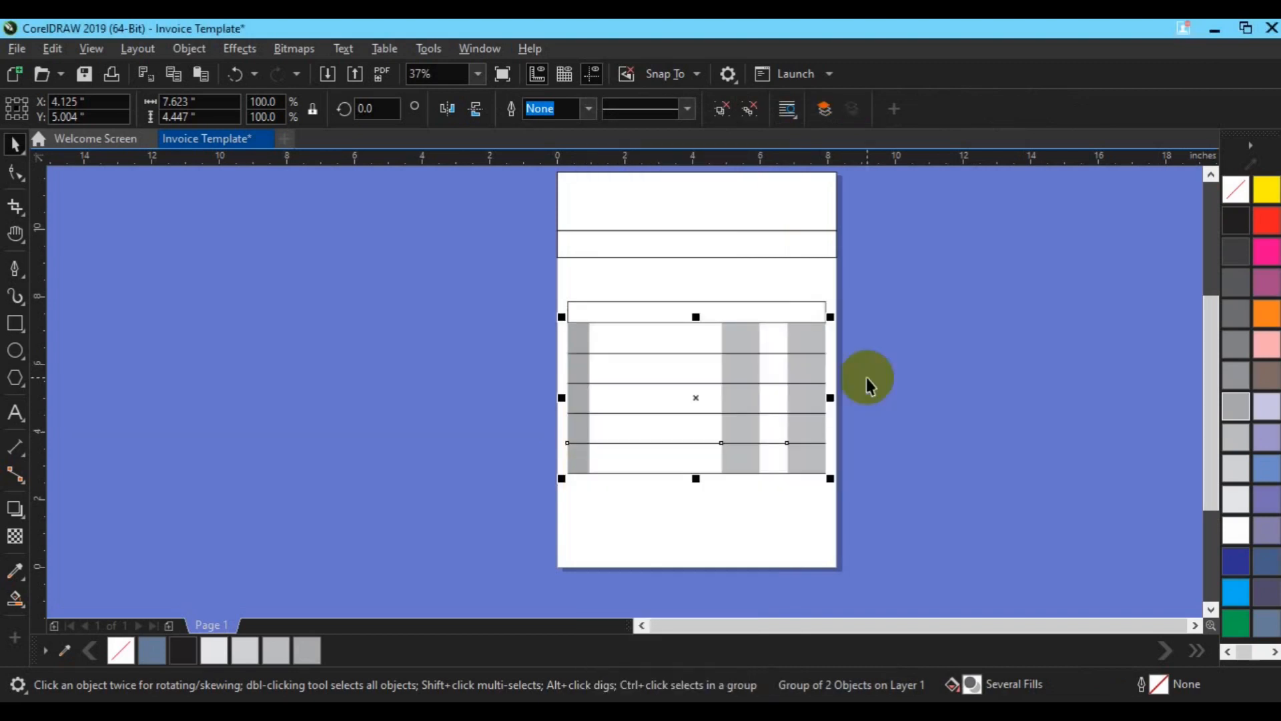
left_click(883, 388)
- Group the column strips with the row lines, and group the result with the header rectangle
left_click(670, 310)
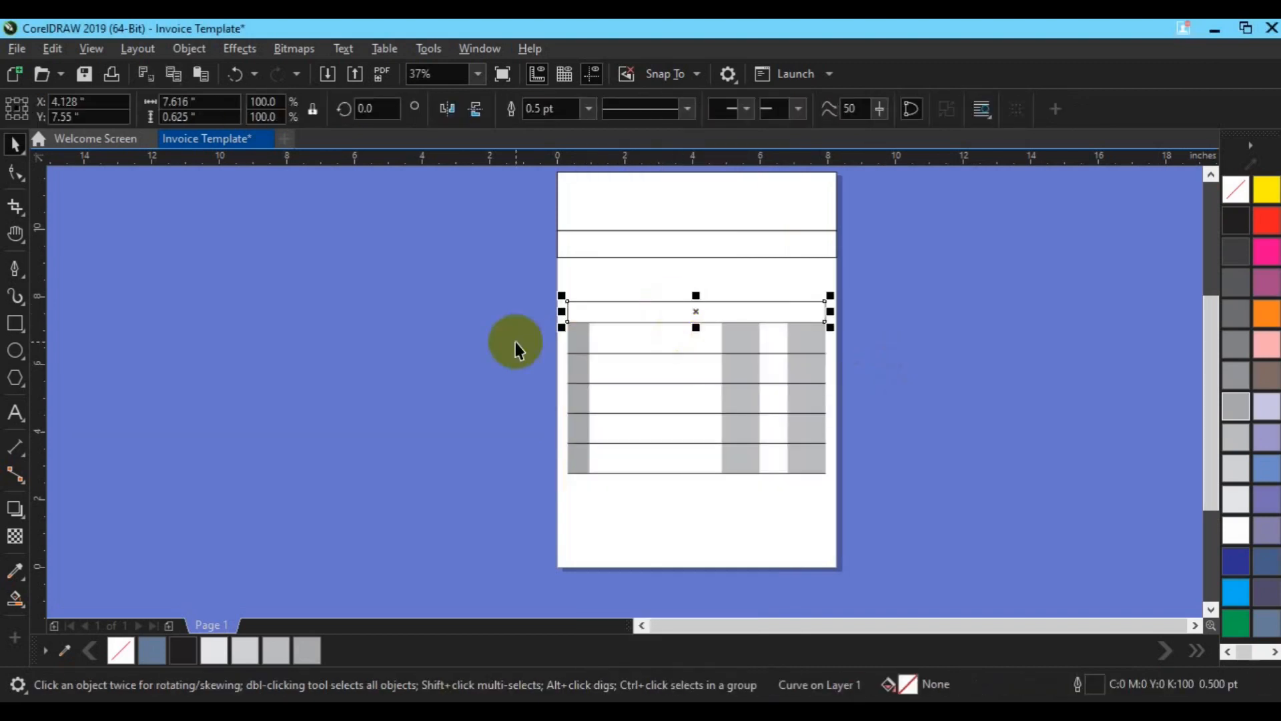
left_click(493, 342)
left_click_drag(469, 311, 874, 486)
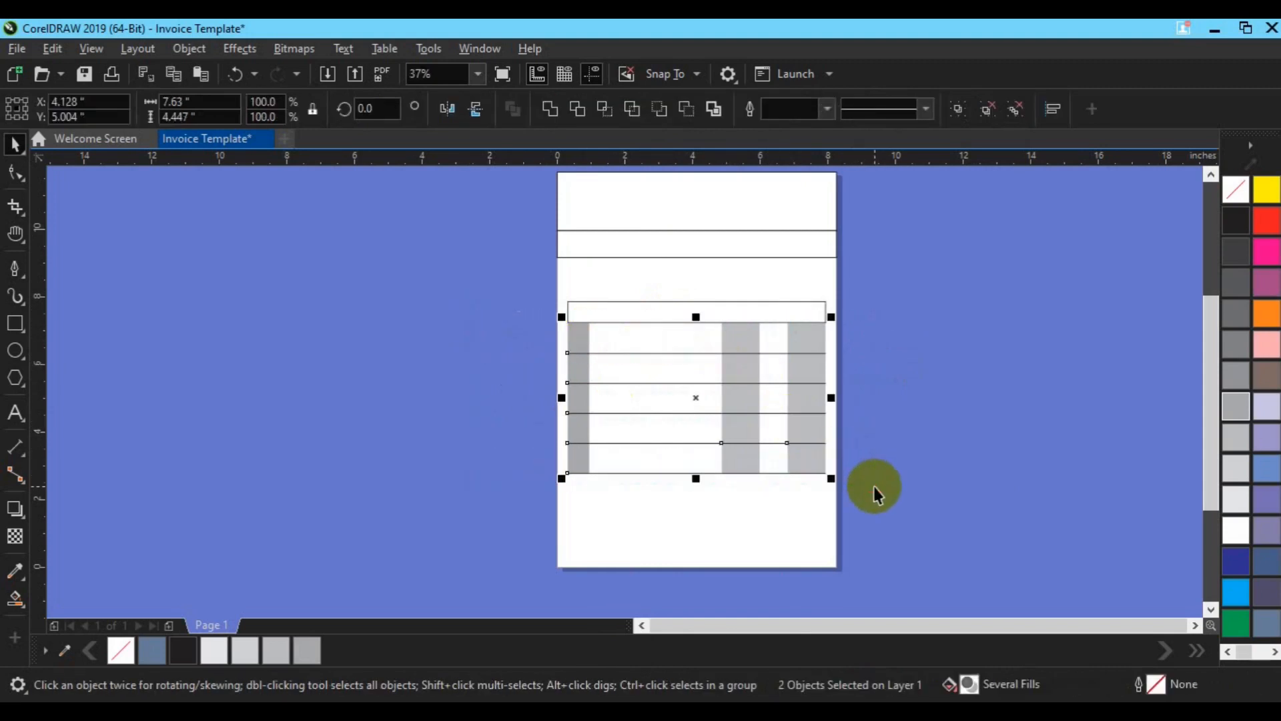
key("ctrl+g")
left_click(728, 301, "shift")
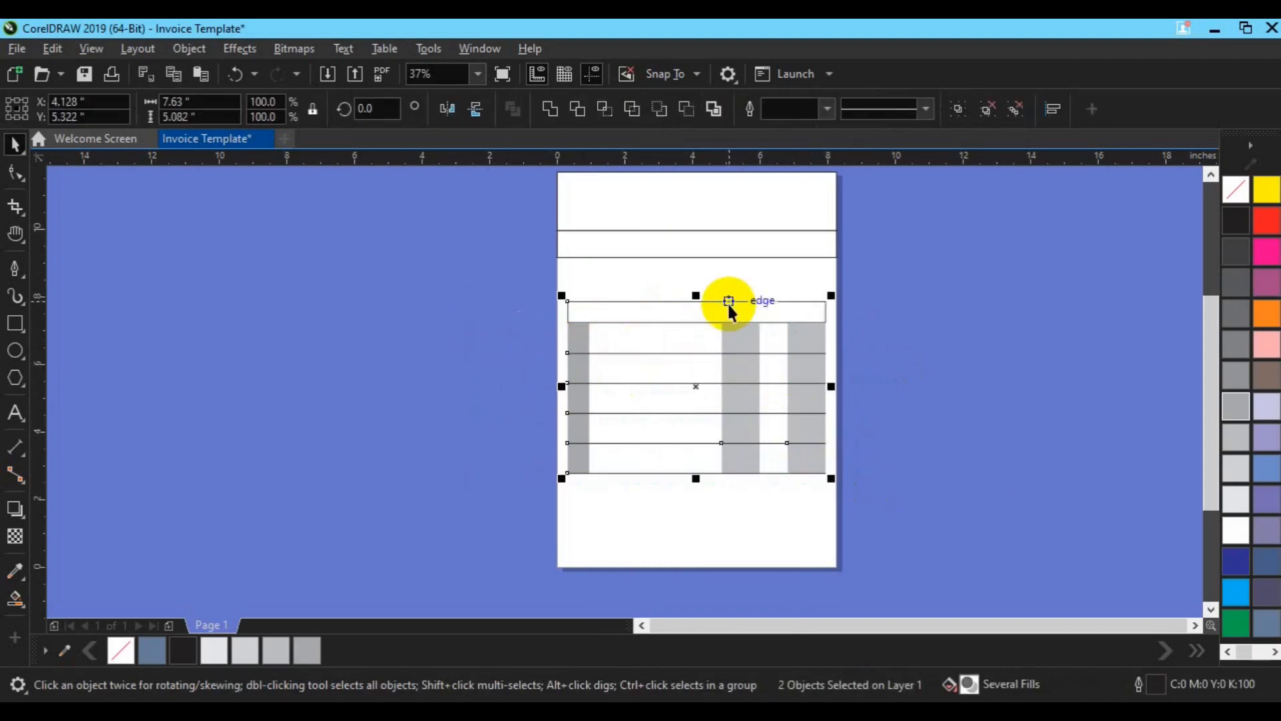
key("ctrl+g")
- Add a page-sized rectangle and center the grouped table on it
double_click(15, 325)
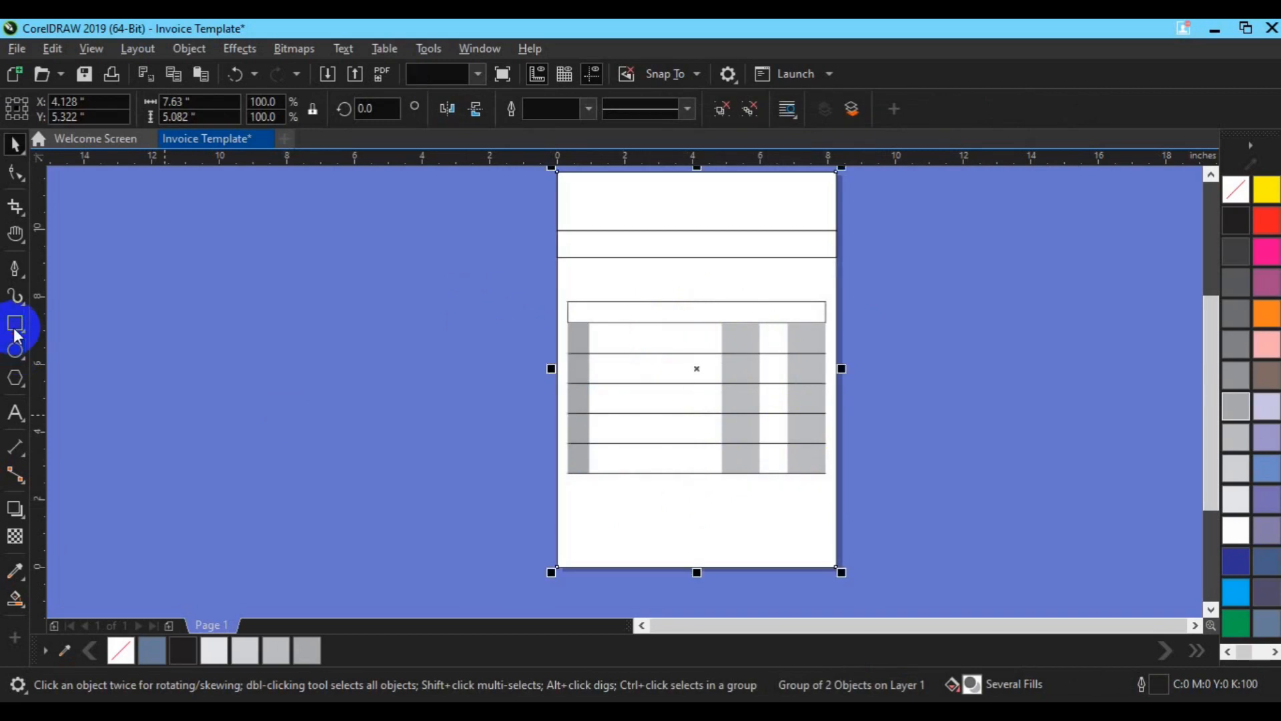
key("space")
left_click(583, 435)
left_click(604, 524, "shift")
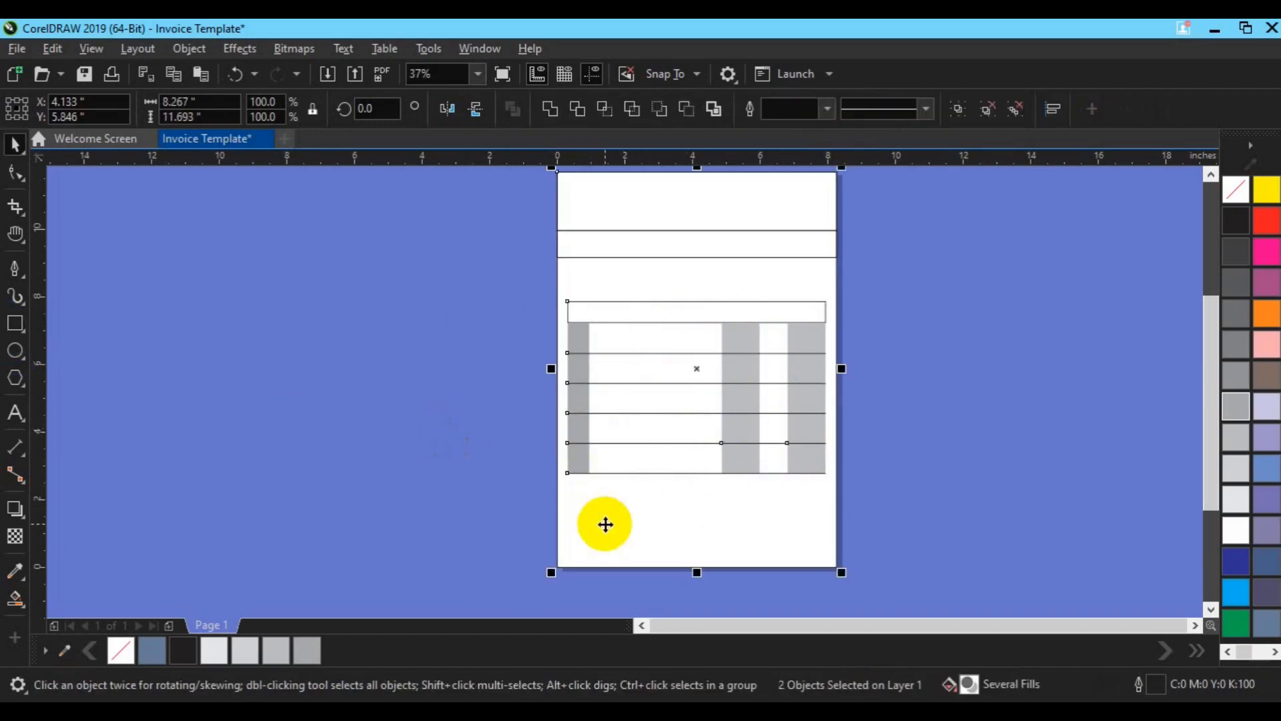
key("e")
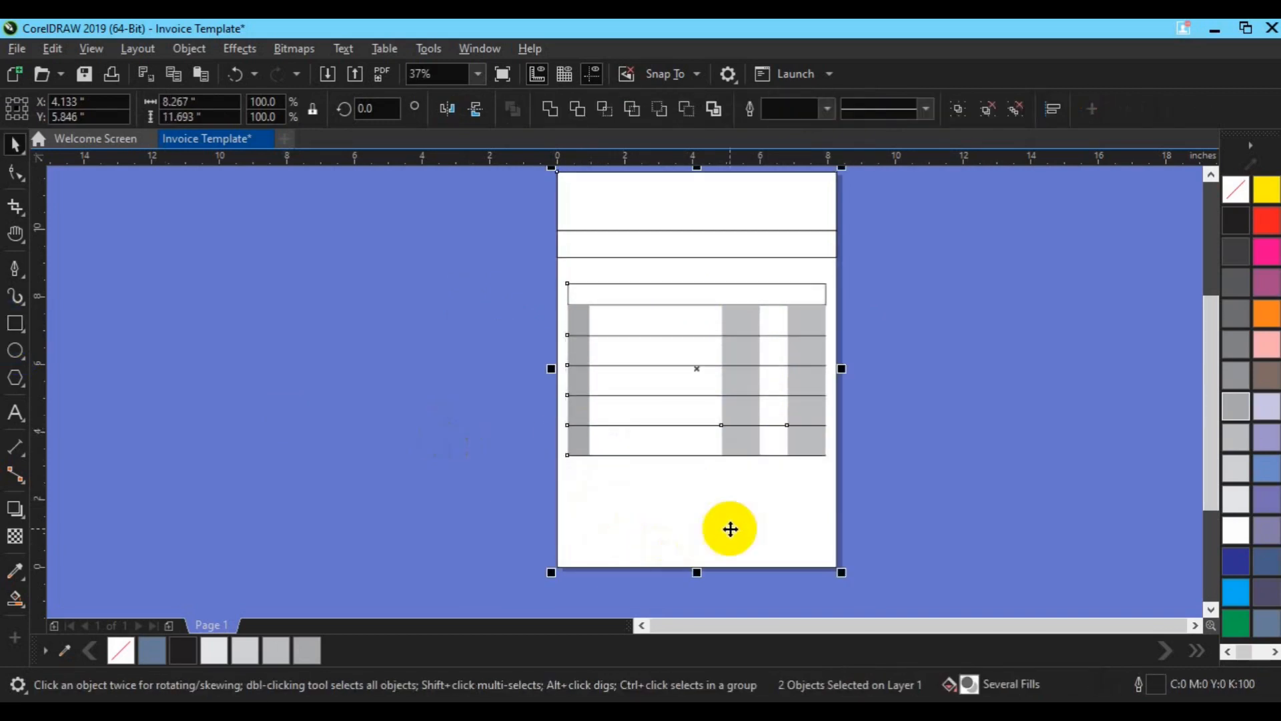
left_click(896, 478)
- Move the table group down to a vertical position of 4.961 inches and save the document
left_click(814, 383)
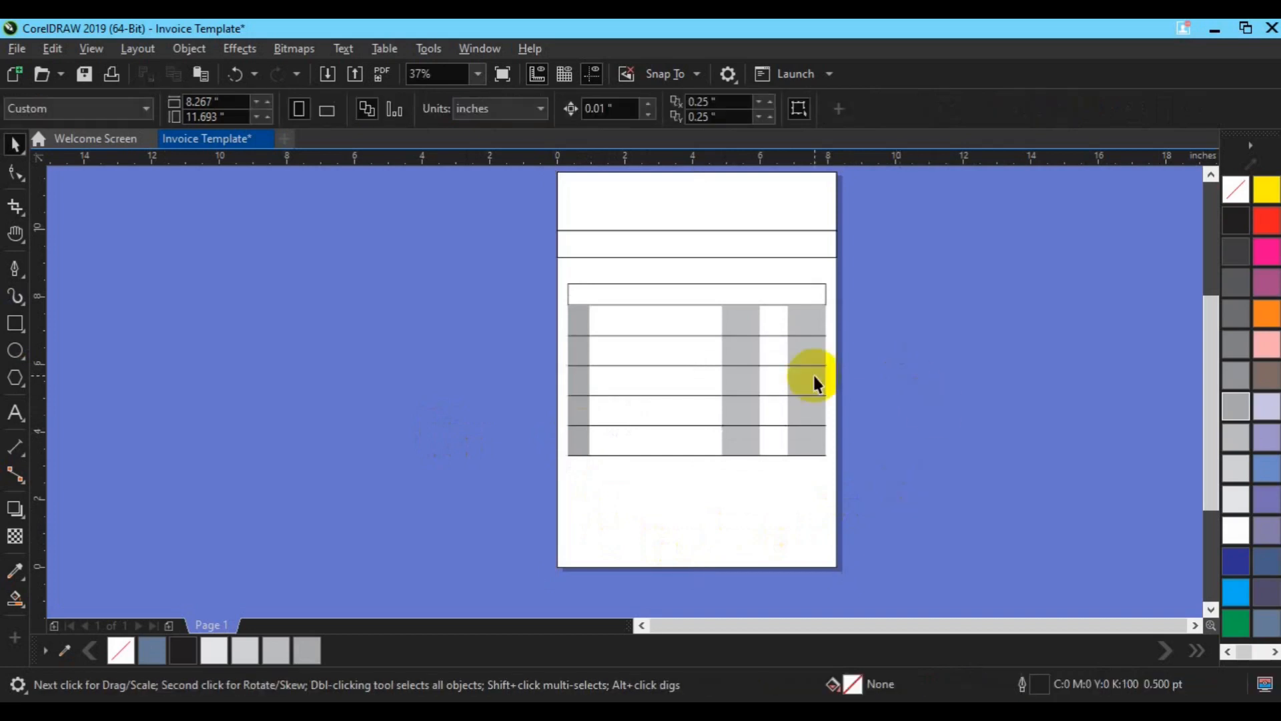
left_click(751, 379)
left_click_drag(752, 379, 721, 427)
key("Escape")
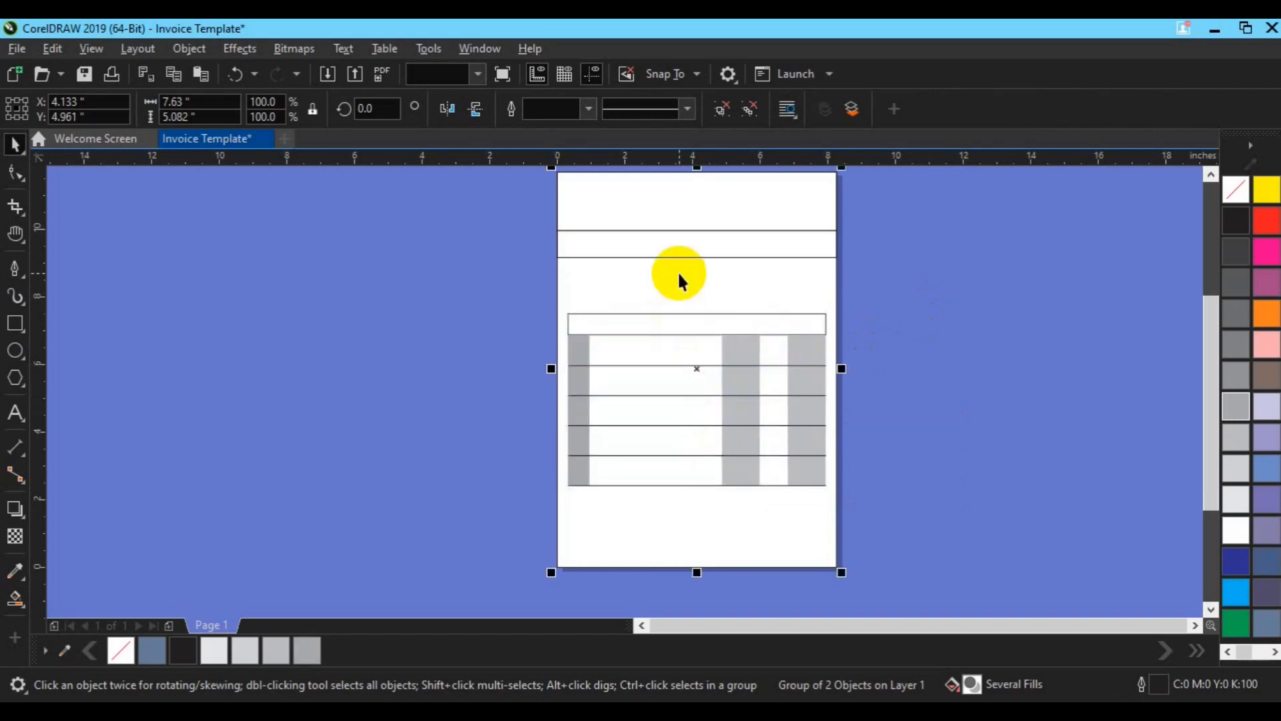
left_click(899, 333)
key("ctrl+s")
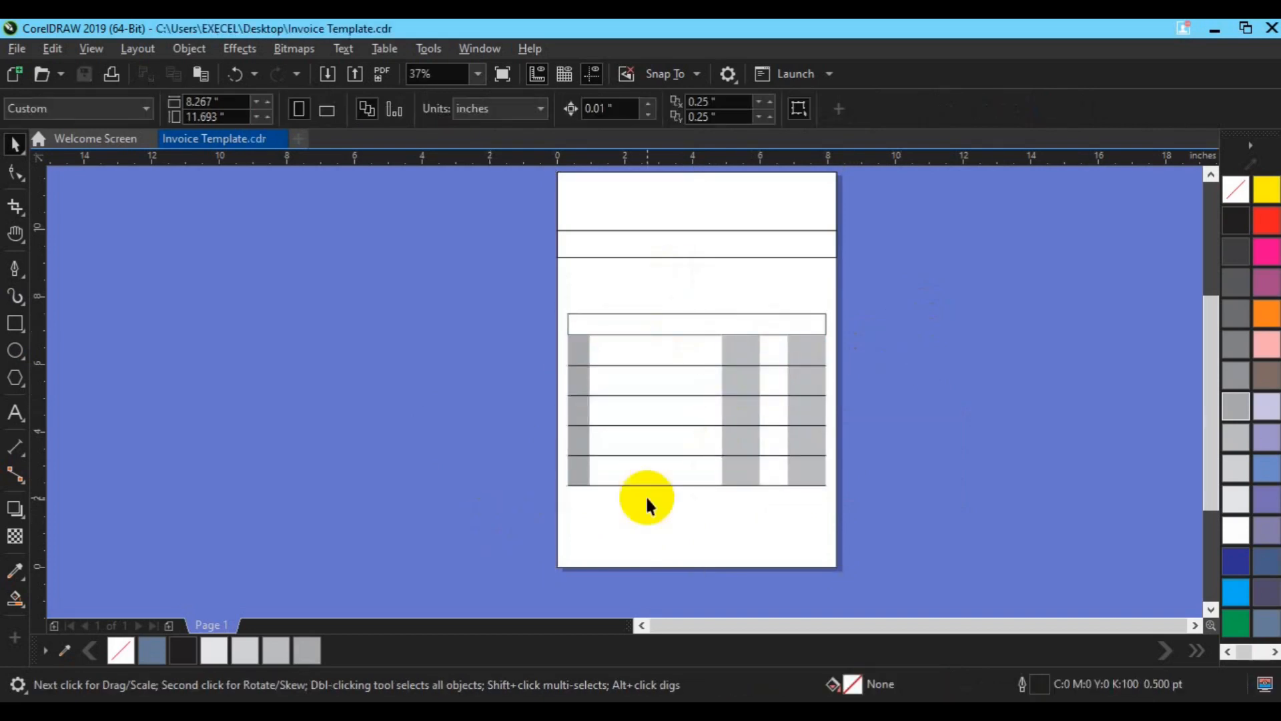
- Ungroup the table so the header rectangle is separate from the rows and column strips
scroll(726, 477, "up", 2)
left_click(1210, 175)
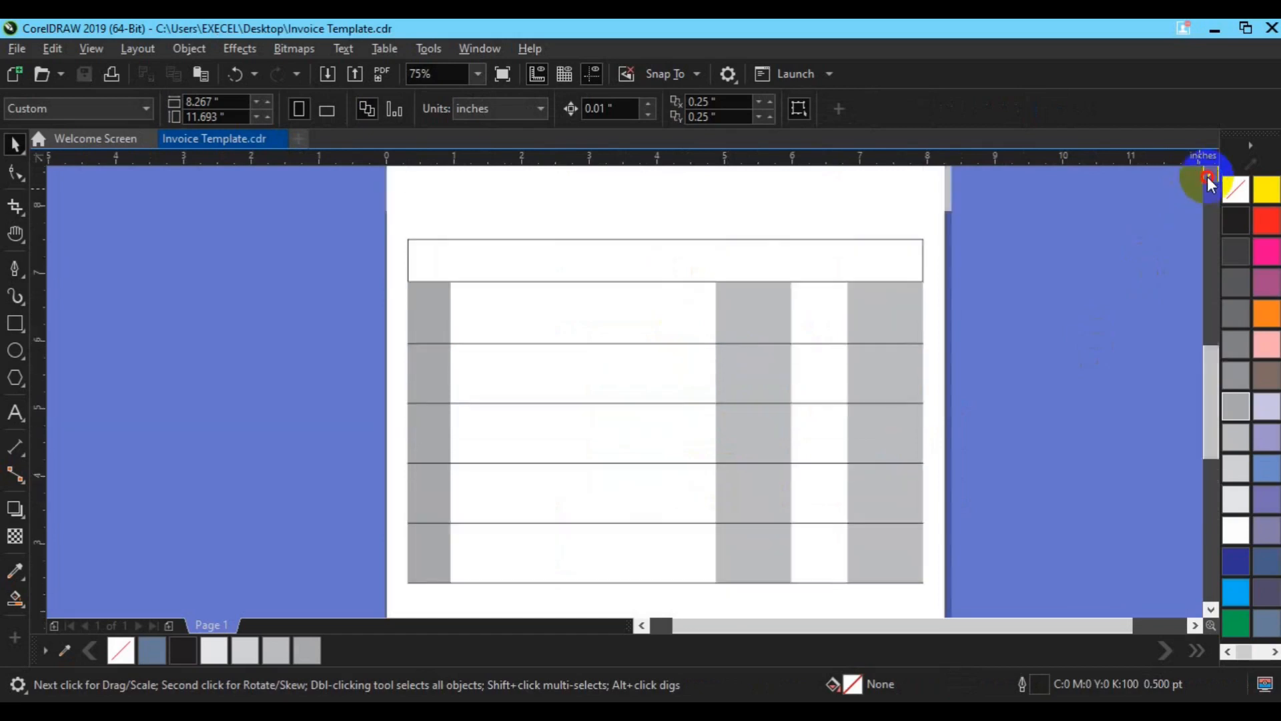
left_click(1210, 176)
left_click(814, 351)
left_click(732, 108)
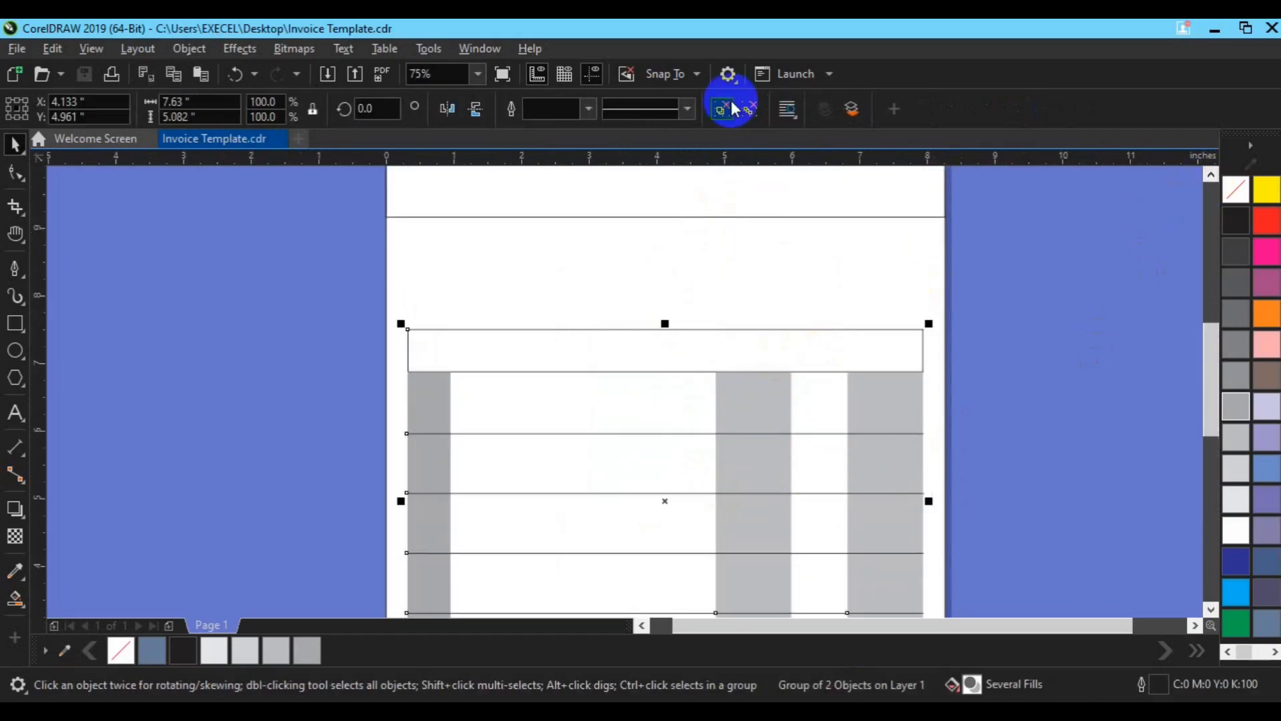
- Raise the upper nodes of the table's header rectangle to make it 0.725 inches high
left_click(900, 344)
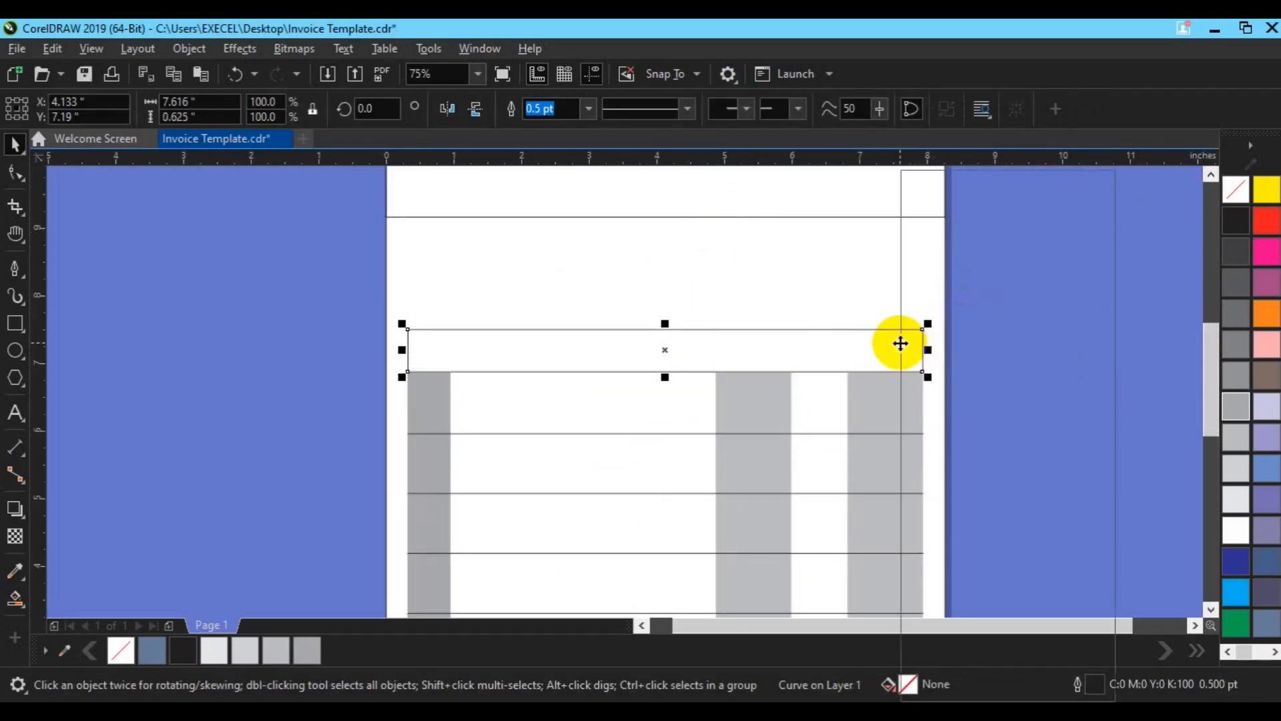
right_click(900, 343)
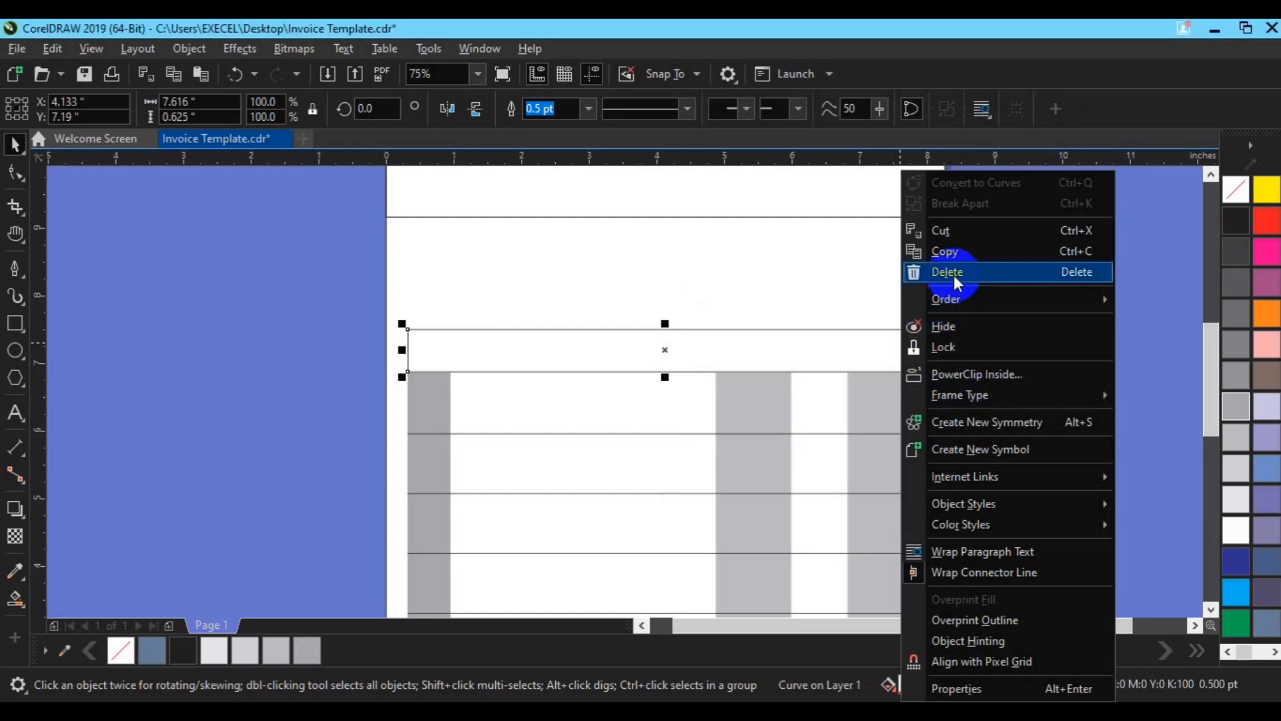
left_click(249, 378)
left_click(17, 172)
left_click_drag(308, 269, 966, 346)
key("Up")
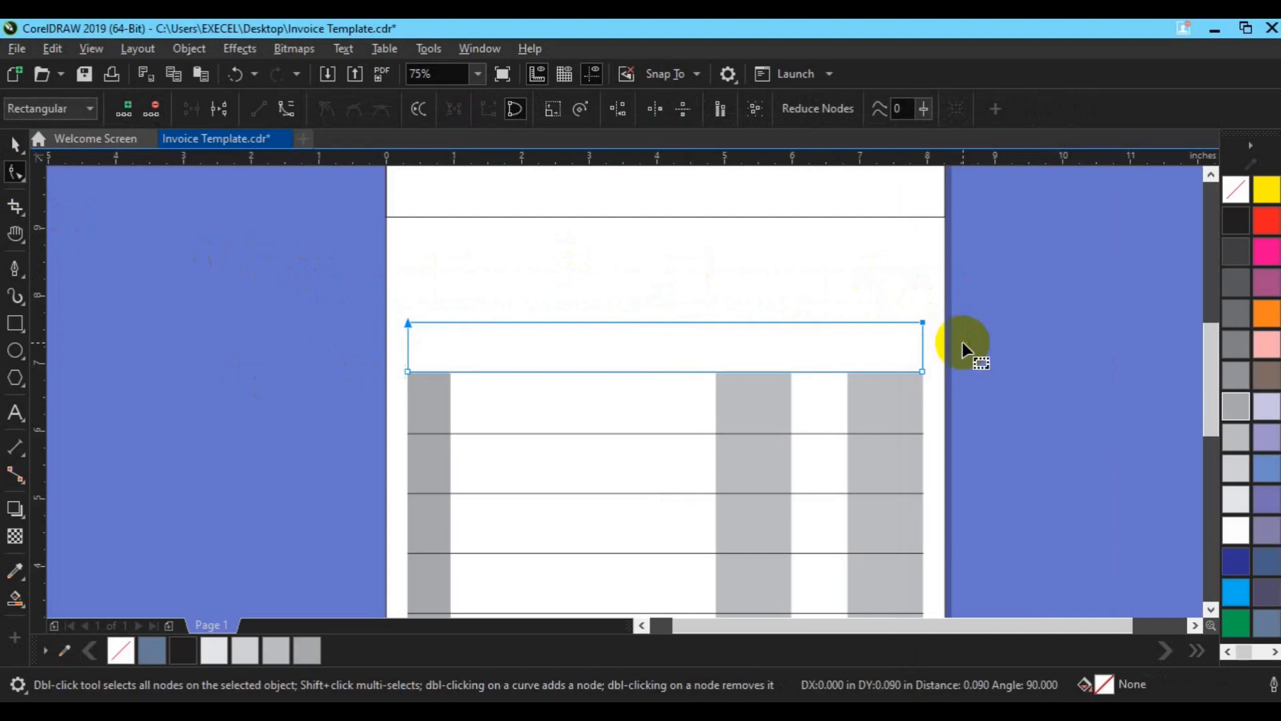
key("space")
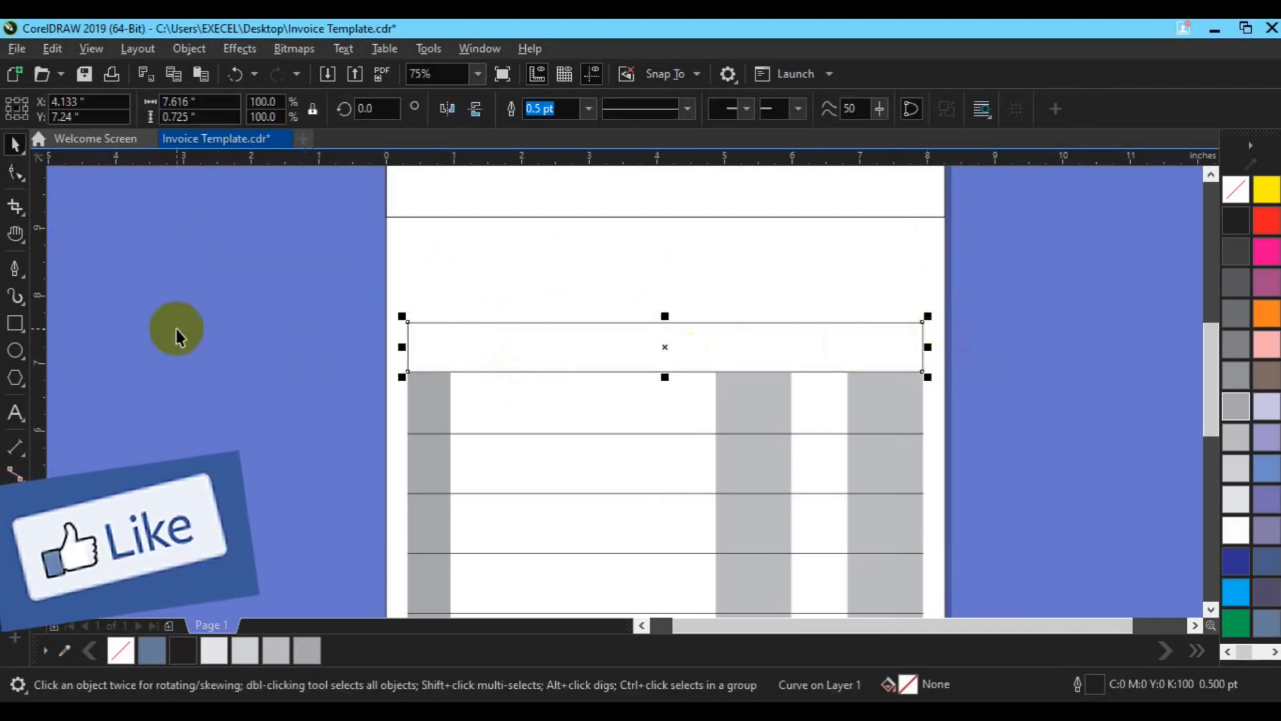
- Draw a vertical line about 2.44 inches long across the table header and align it with the middle strip's left edge at 4.883 inches
left_click(14, 268)
left_click(707, 286)
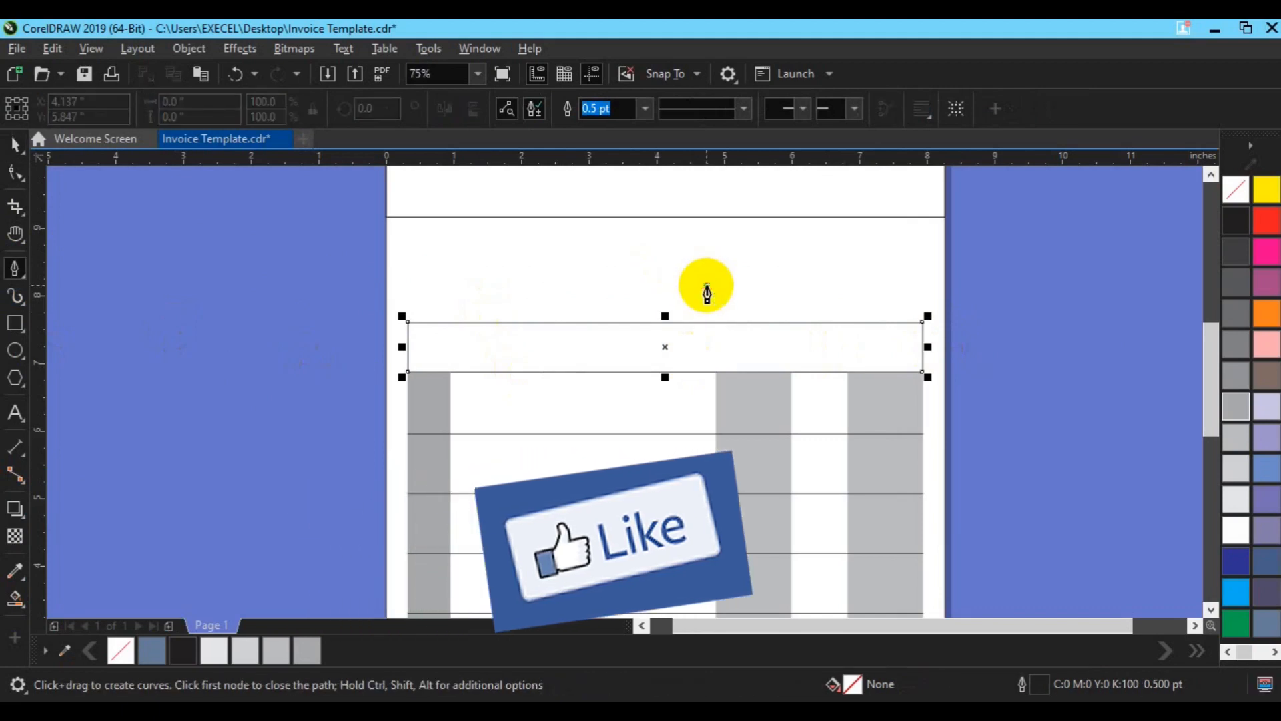
left_click(706, 457)
key("space")
left_click(992, 423)
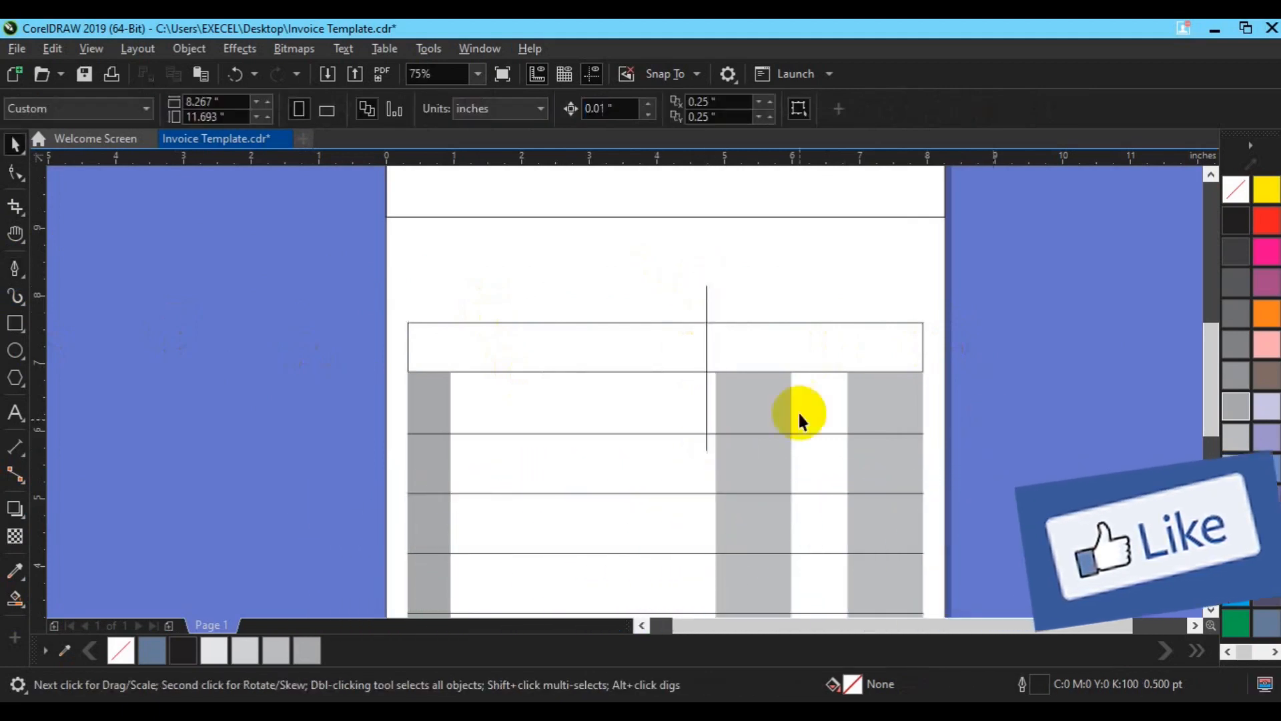
left_click(707, 403)
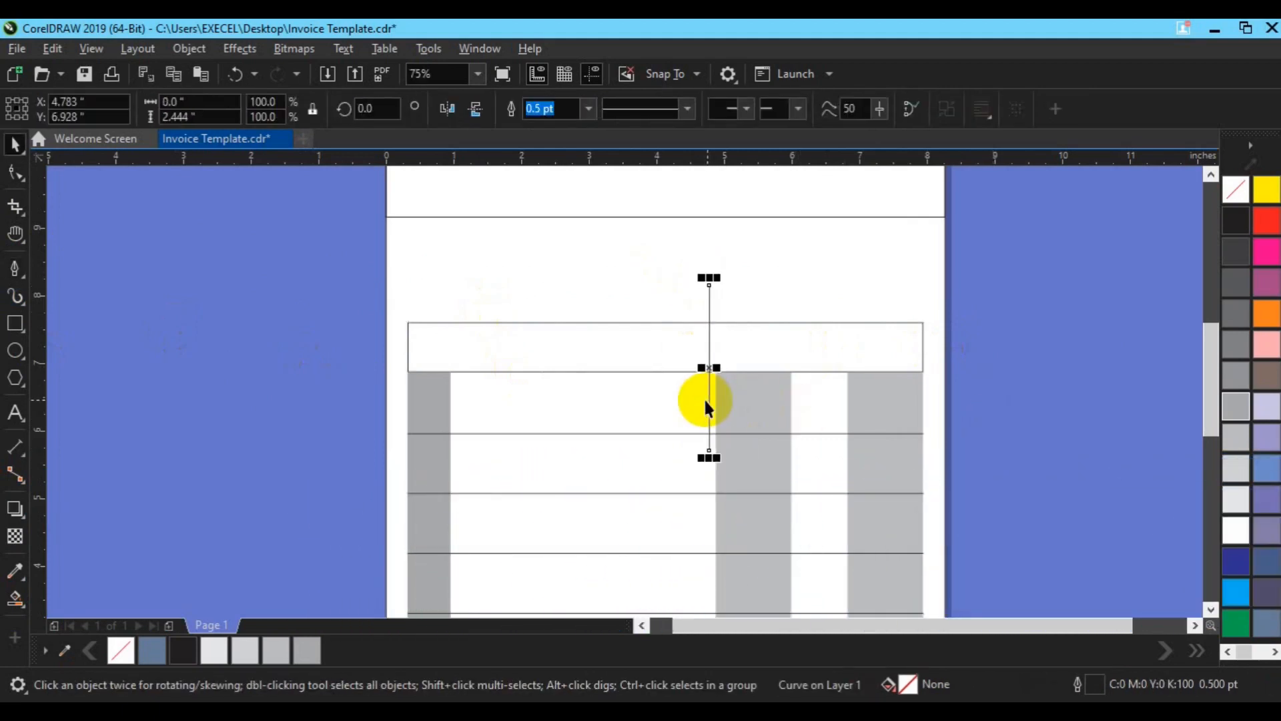
key("Right")
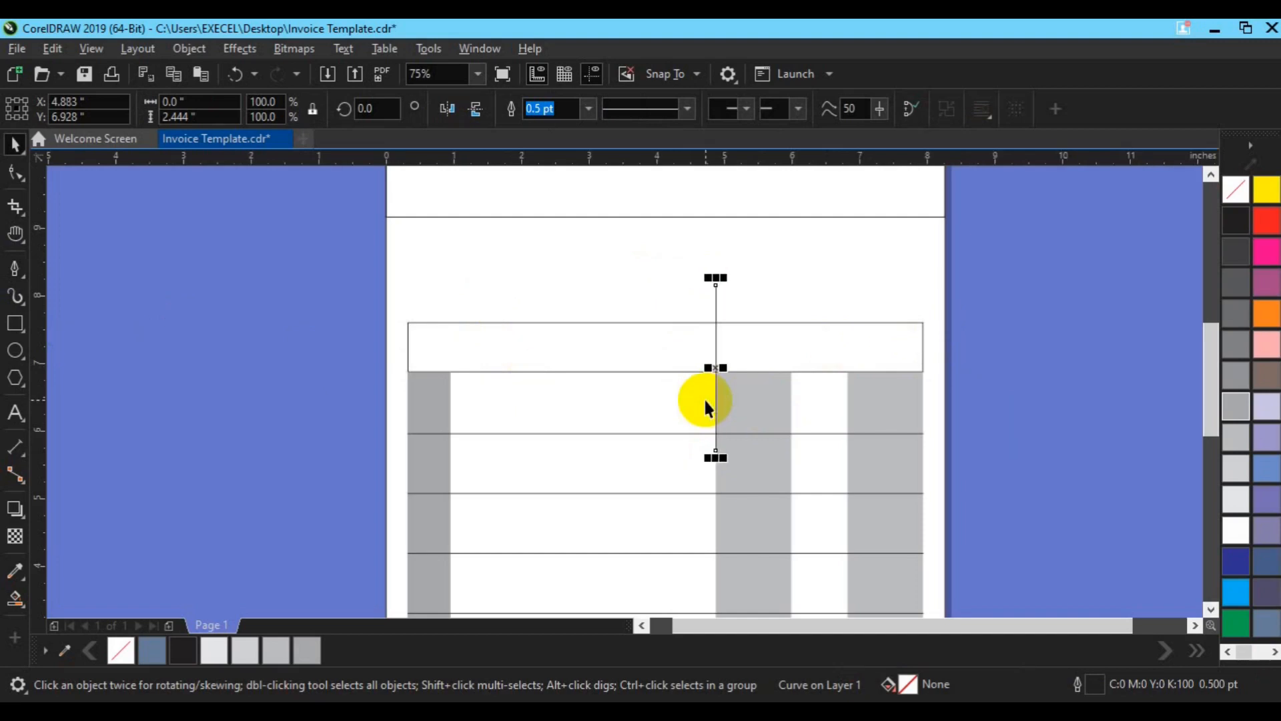
left_click(300, 374)
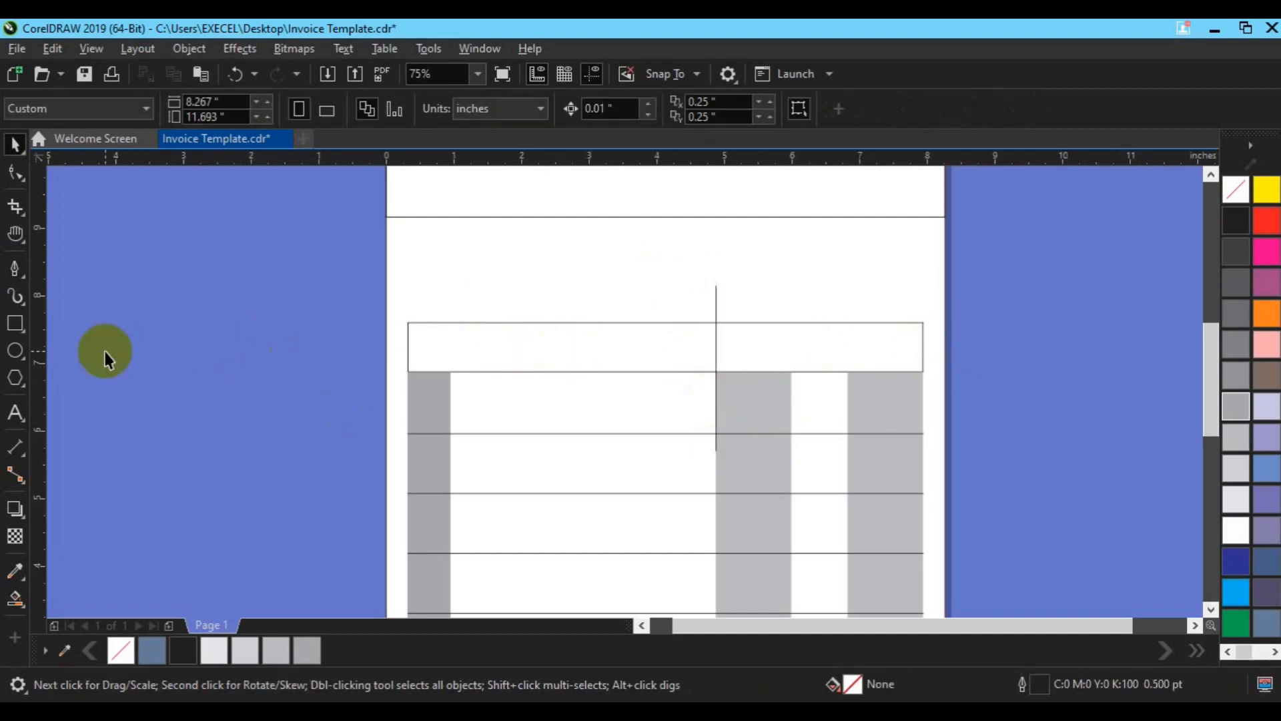
- Smart-fill the header section right of the vertical line with blue C:40 M:20 Y:0 K:40 and delete the line
left_click_drag(16, 598, 84, 618)
left_click(767, 345)
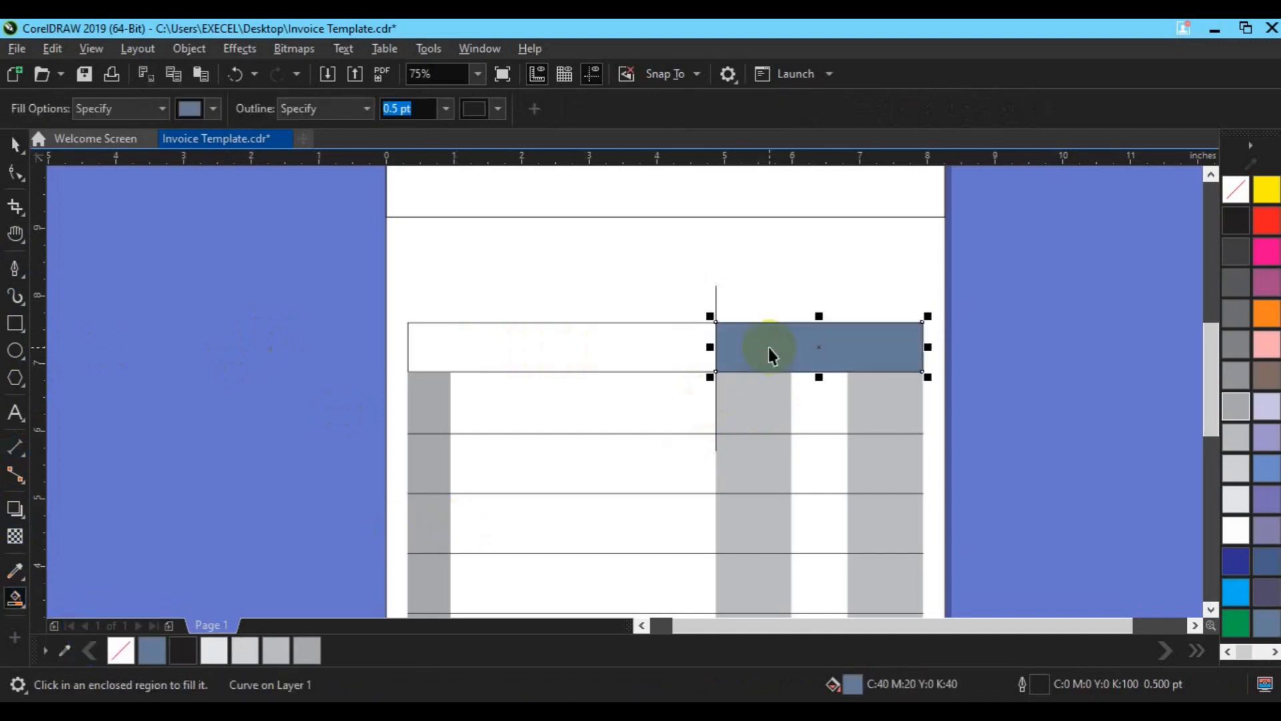
key("space")
left_click(718, 293)
key("Delete")
- Remove the outline of the right header section and fill it with 70% black
left_click(751, 337)
right_click(1234, 190)
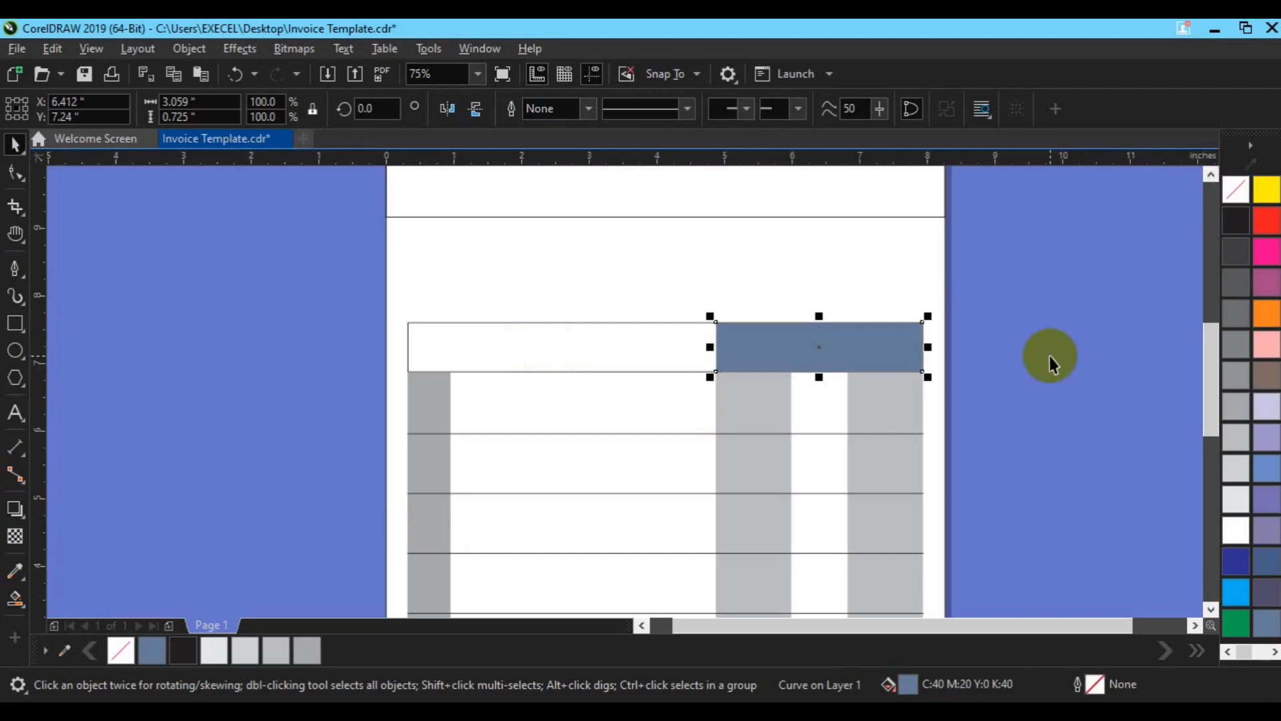
left_click(1234, 346)
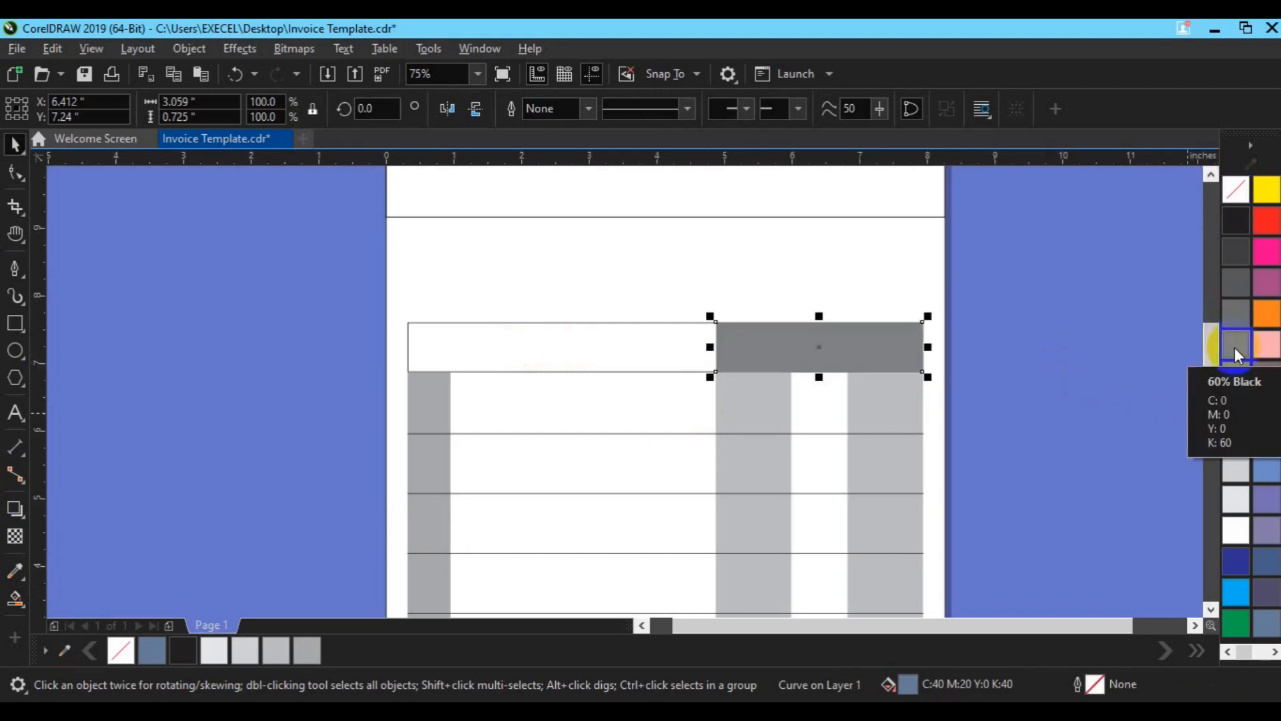
left_click(1232, 316)
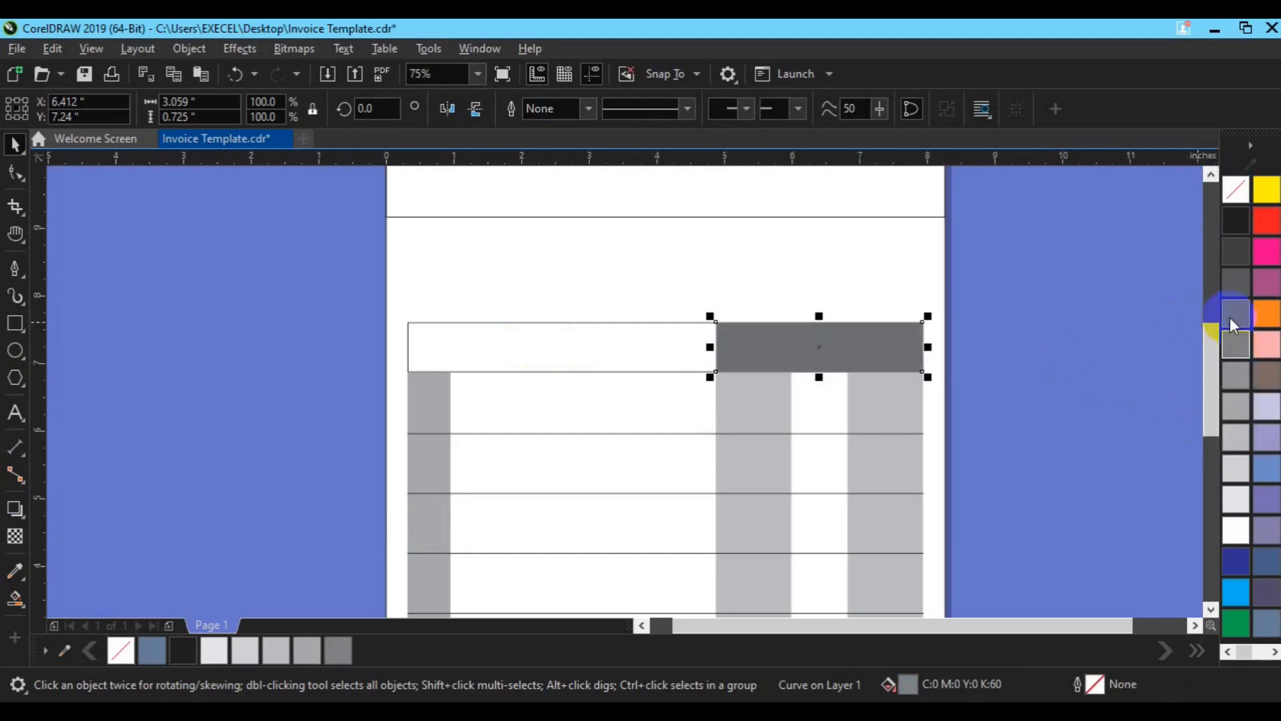
left_click(1011, 374)
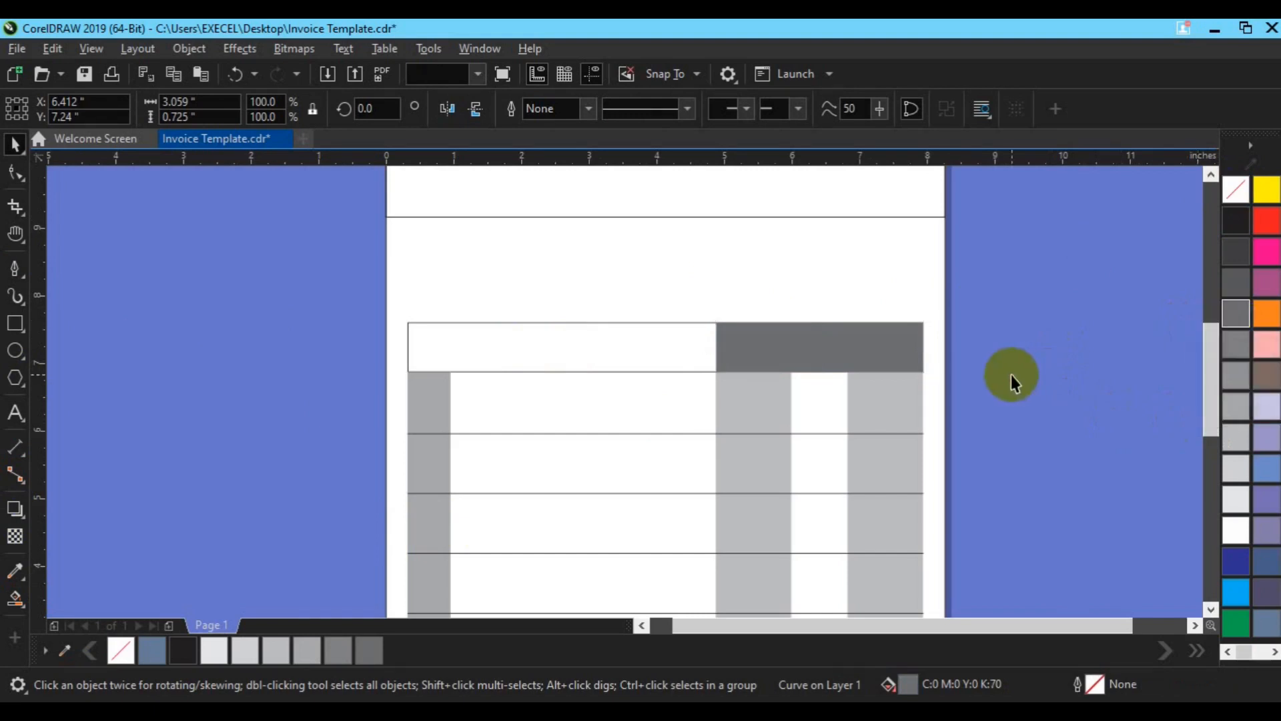
left_click(787, 354)
left_click(751, 425)
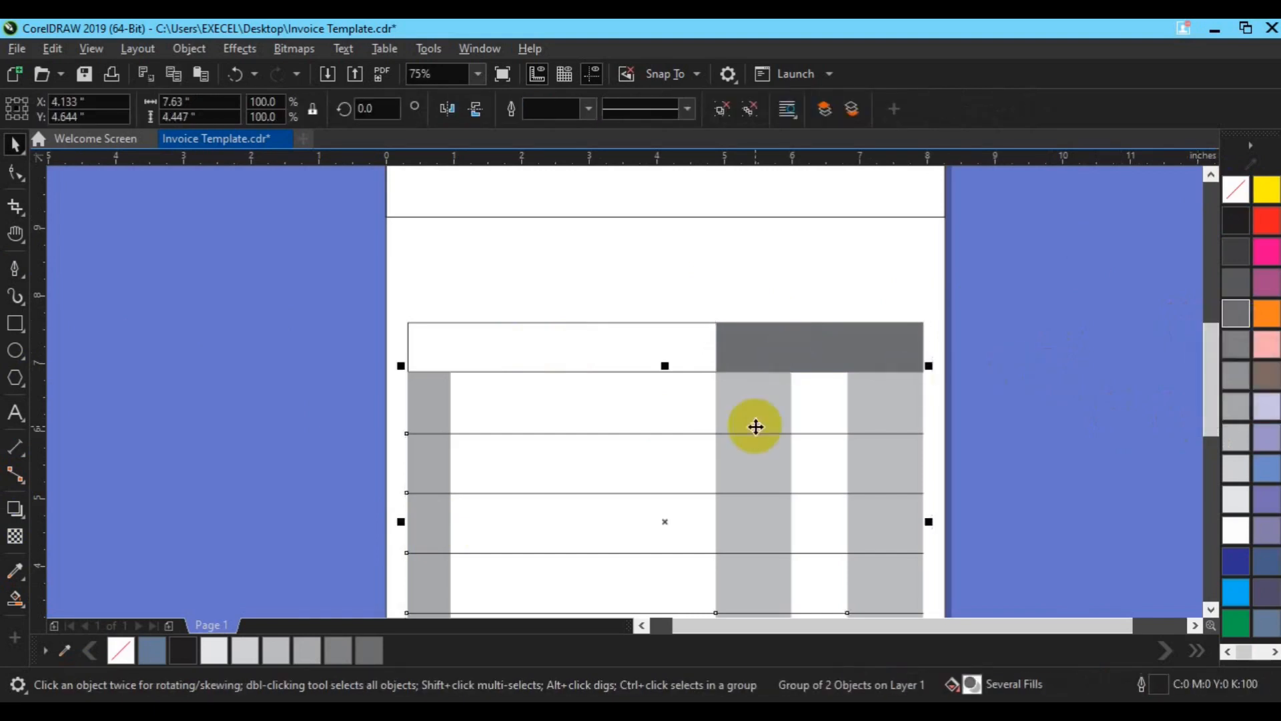
left_click(961, 399)
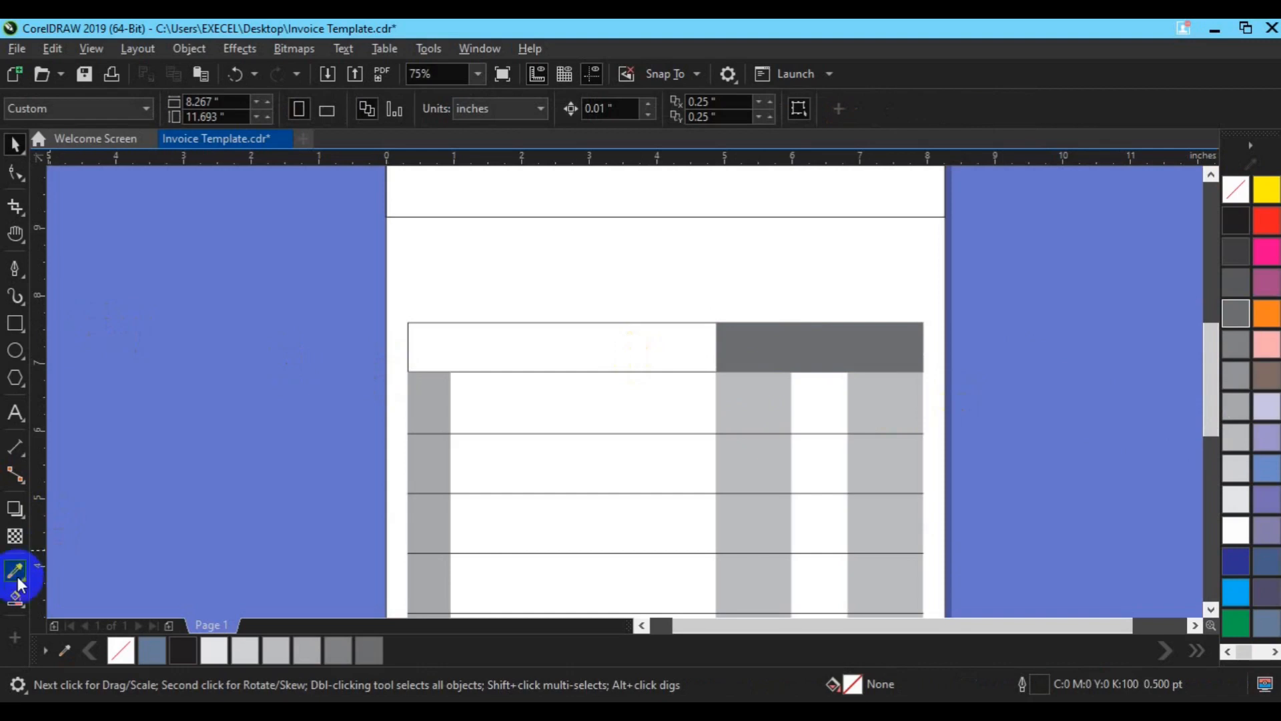
- Smart-fill the left header section with blue C:40 M:20 Y:0 K:40 and remove the outlines from all header pieces
left_click_drag(18, 608, 57, 618)
left_click(474, 361)
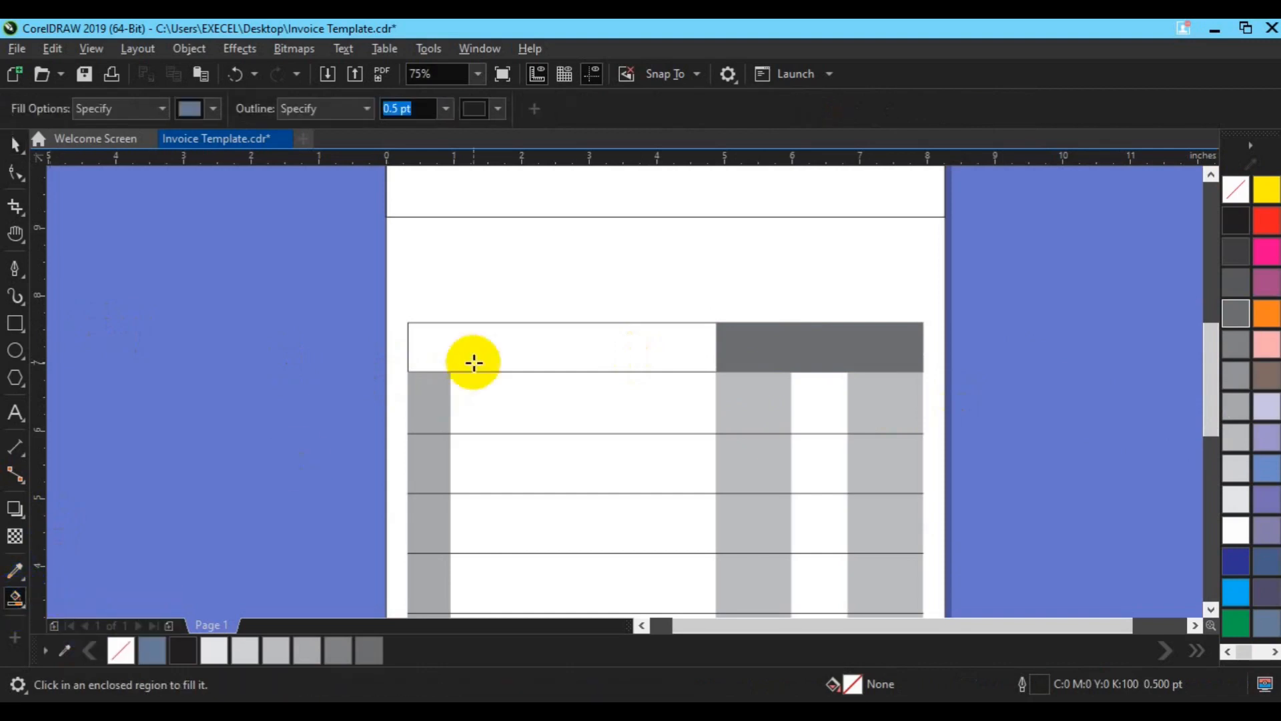
key("space")
left_click_drag(271, 287, 935, 380)
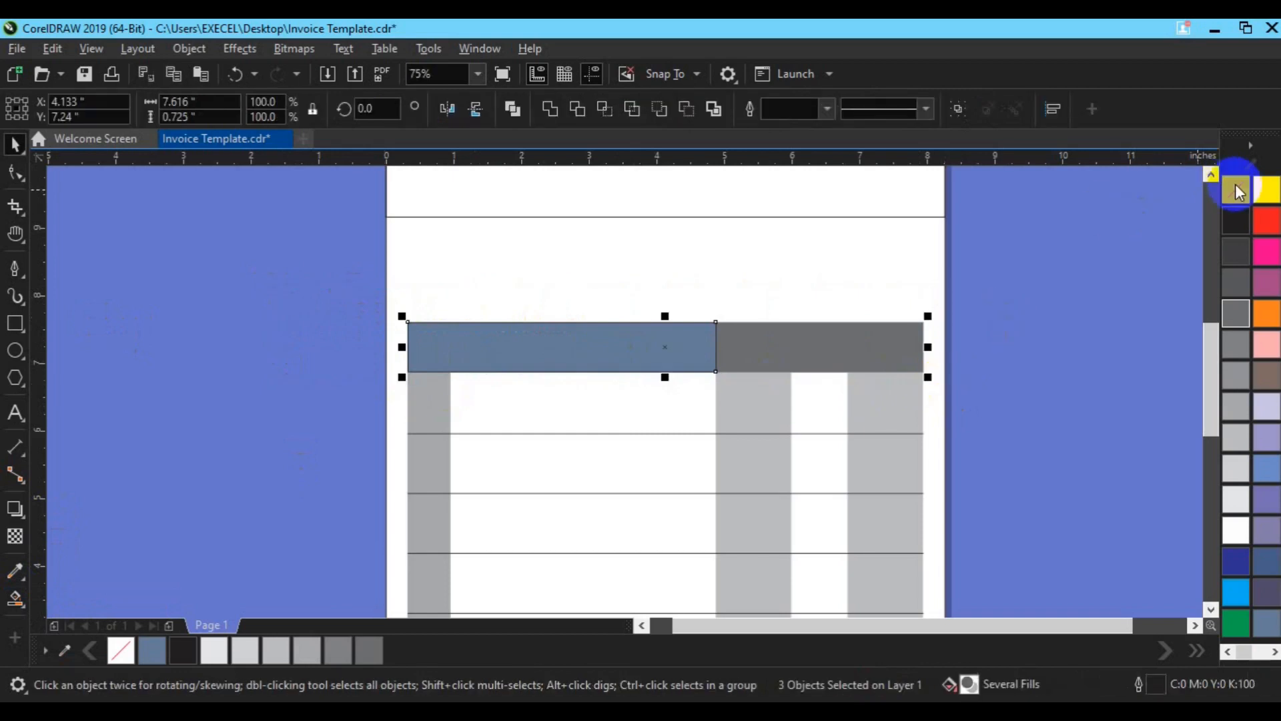
left_click(980, 351)
left_click(629, 339)
left_click(1023, 299)
scroll(1032, 363, "down", 1)
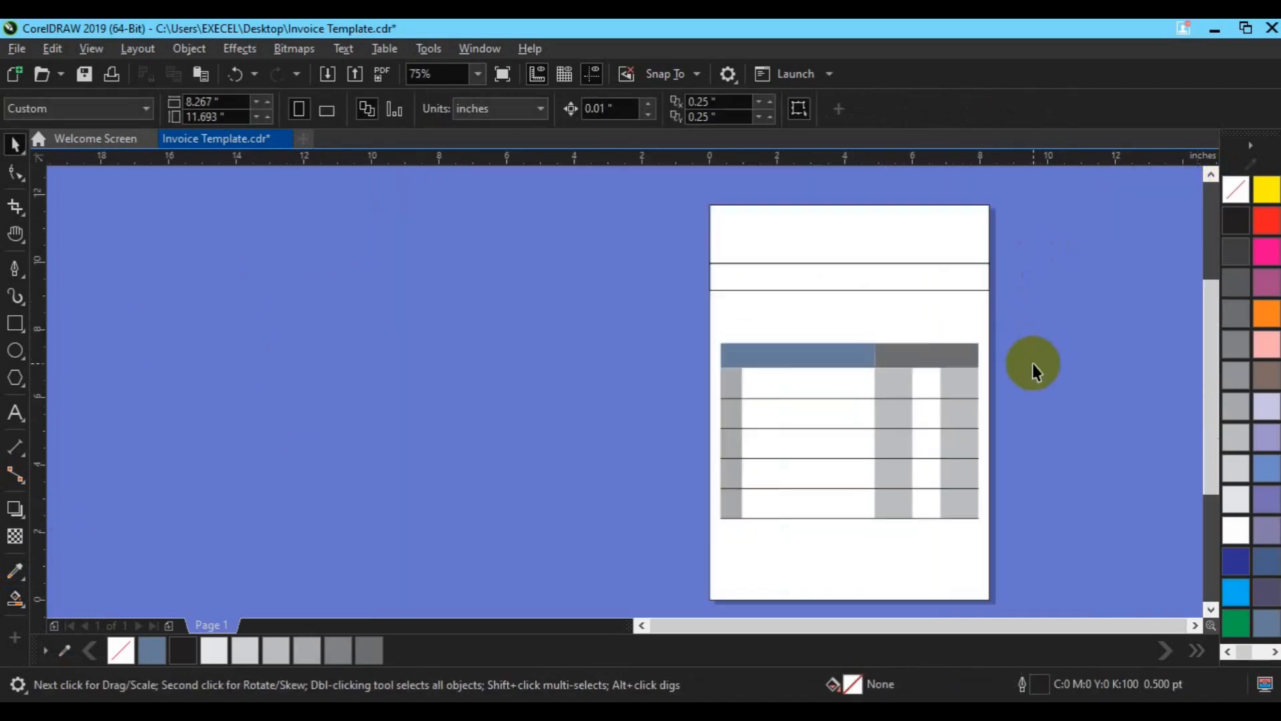
left_click(1194, 625)
left_click(1211, 609)
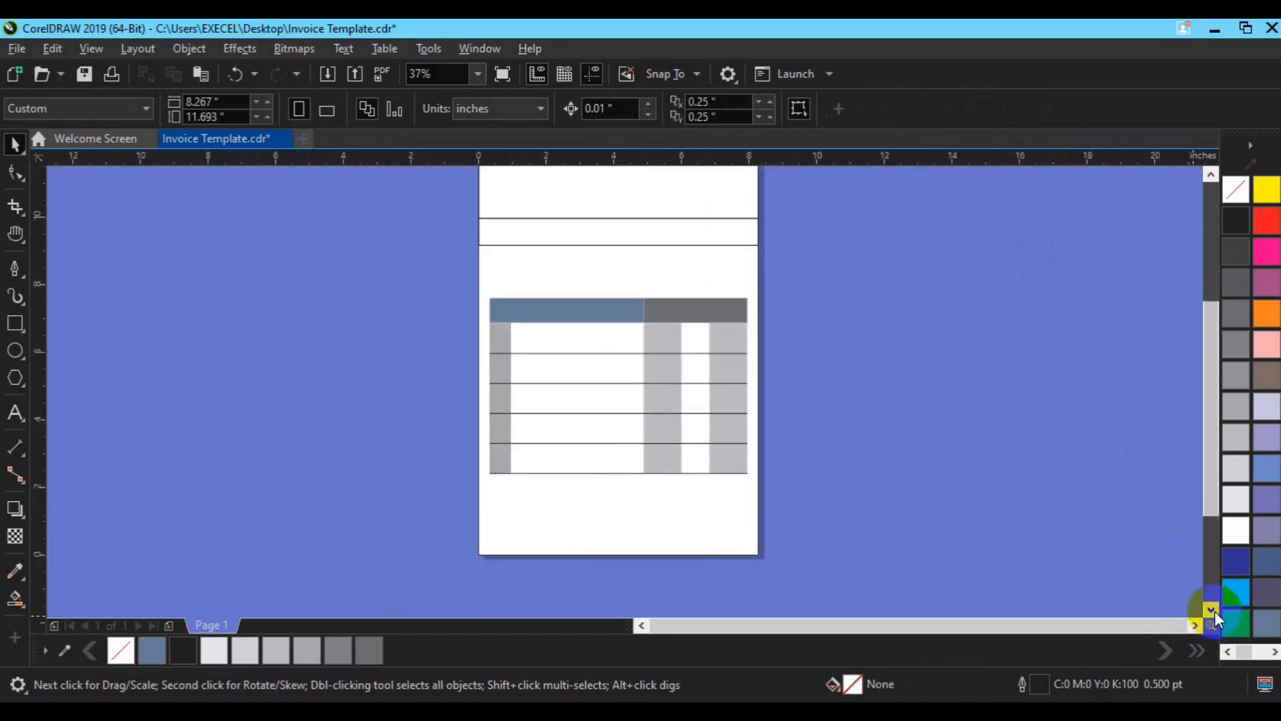
- Draw a horizontal line about 10.92 inches long across the page near its lower edge and position it at Y 0.369 inches
left_click(1211, 610)
left_click(16, 263)
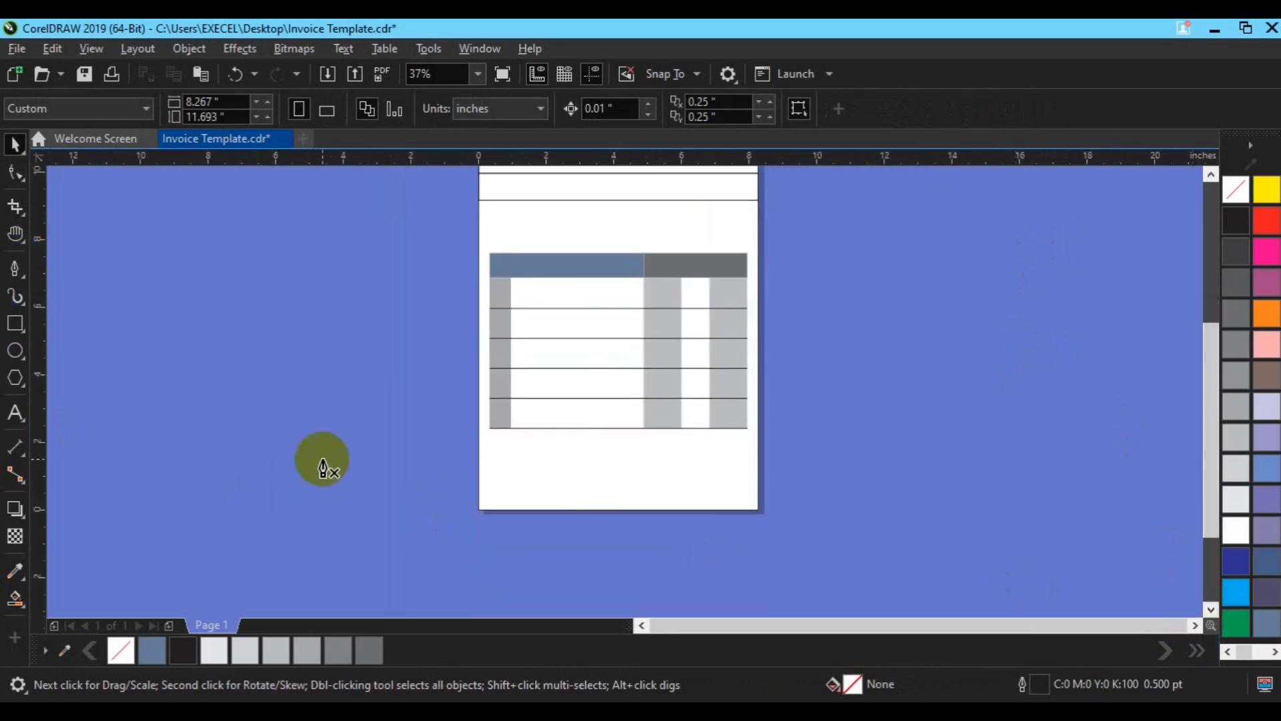
left_click(442, 488)
left_click(823, 489)
key("space")
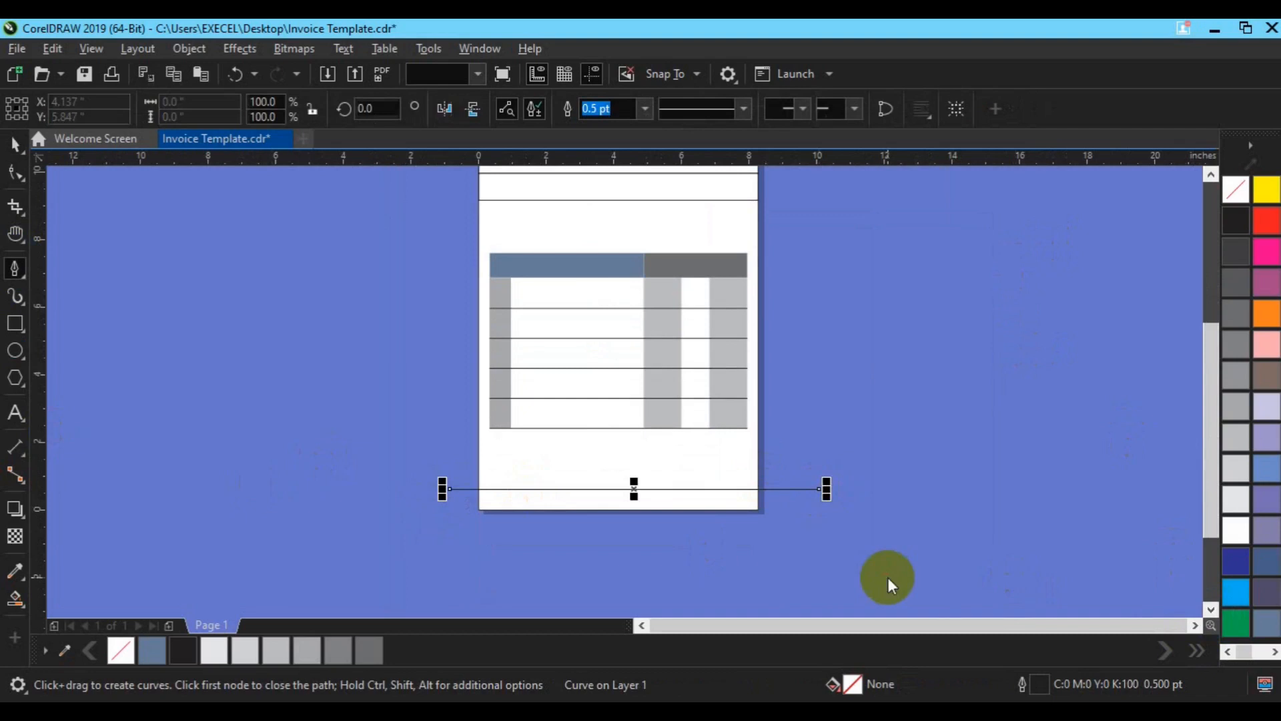
left_click(887, 579)
left_click(631, 489)
left_click_drag(631, 489, 634, 493)
left_click_drag(434, 499, 434, 497)
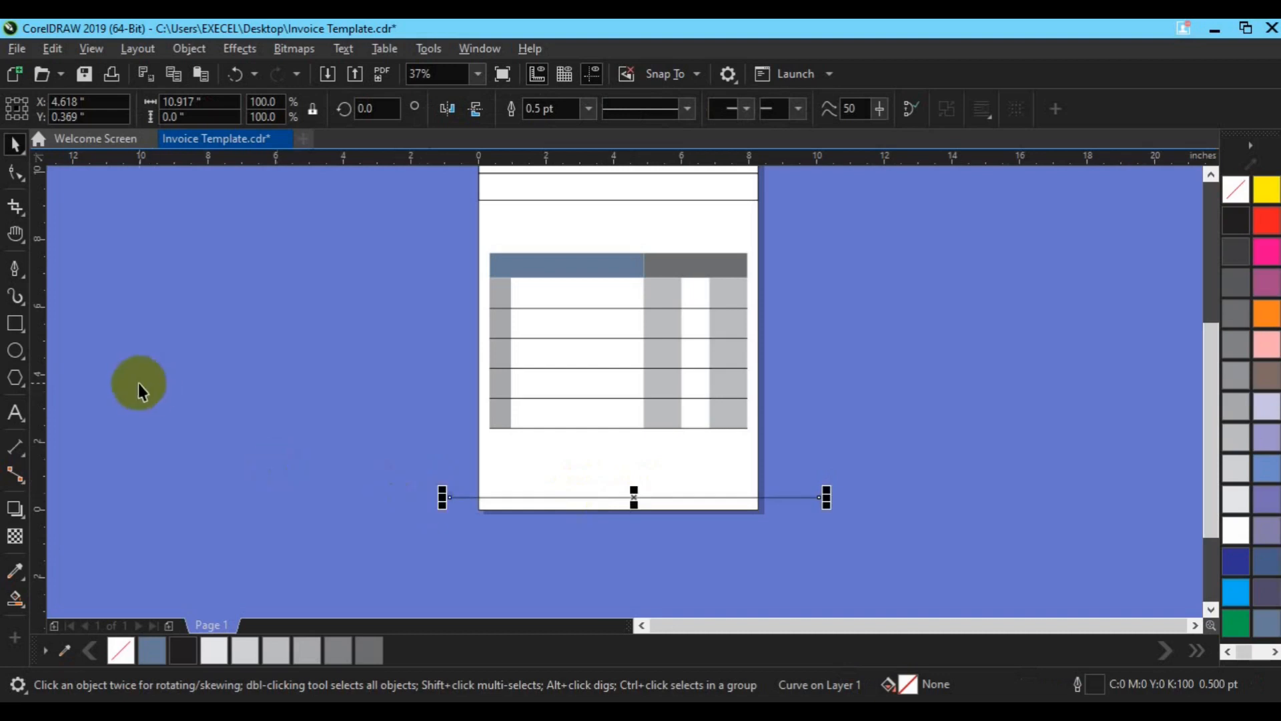
- Smart-fill the footer strip below the horizontal line with blue C:40 M:20 Y:0 K:40
left_click(20, 602)
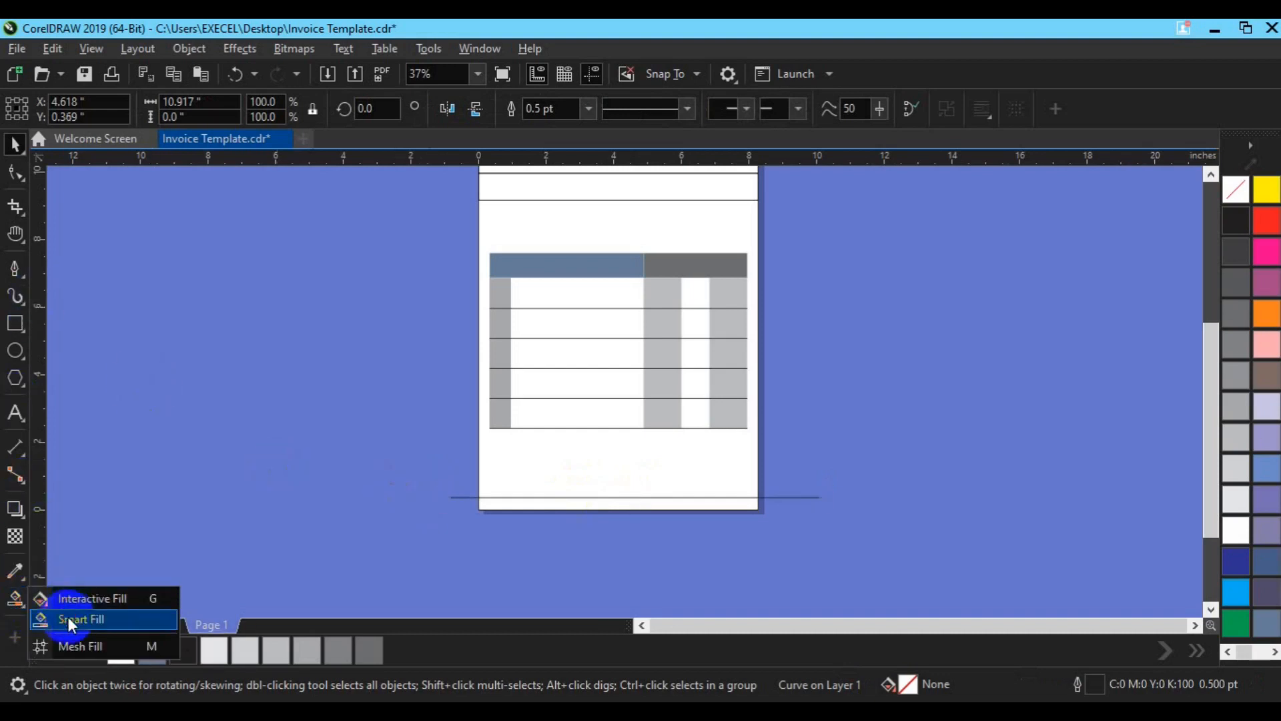
left_click(66, 615)
left_click(527, 503)
key("space")
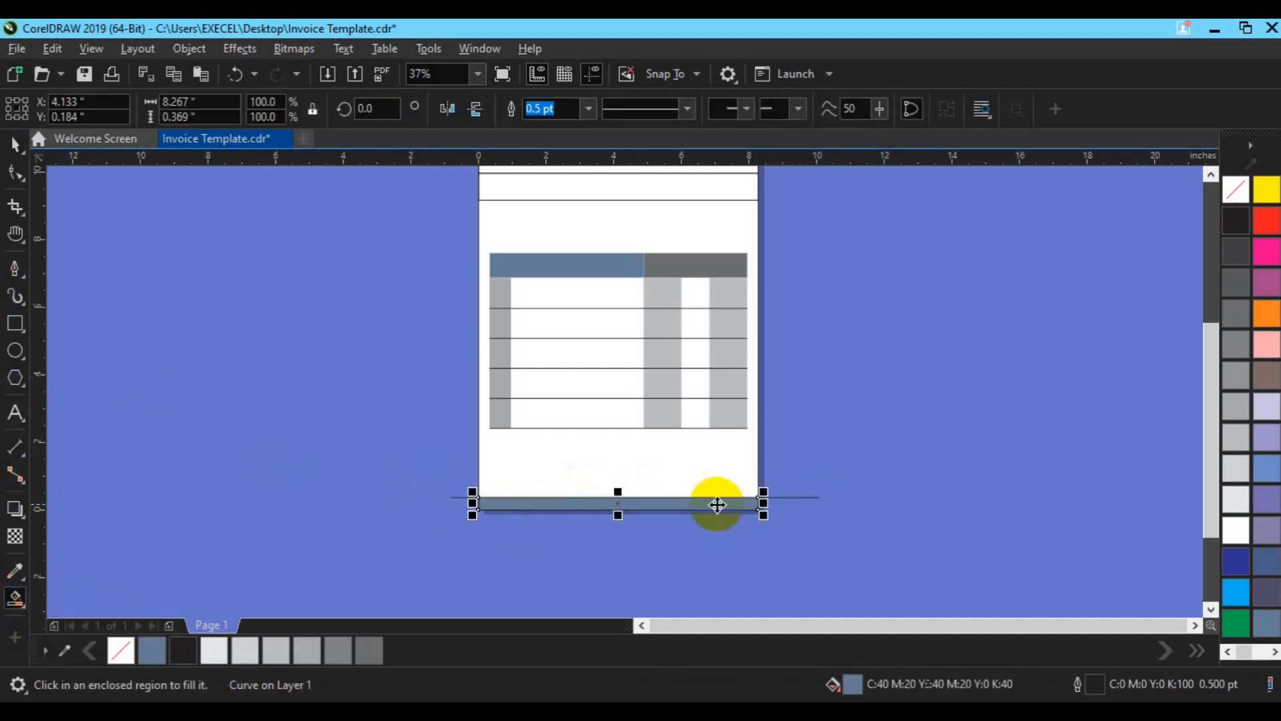
- Nudge the horizontal line up to Y 0.469 inches, just above the blue footer strip
left_click(785, 497)
key("Up")
key("Up")
key("Up")
key("Up")
key("Up")
key("Up")
key("Up")
key("Up")
key("Up")
key("Up")
key("Up")
key("Up")
key("Up")
key("Up")
key("Up")
key("Up")
key("Up")
key("Up")
key("Up")
key("Up")
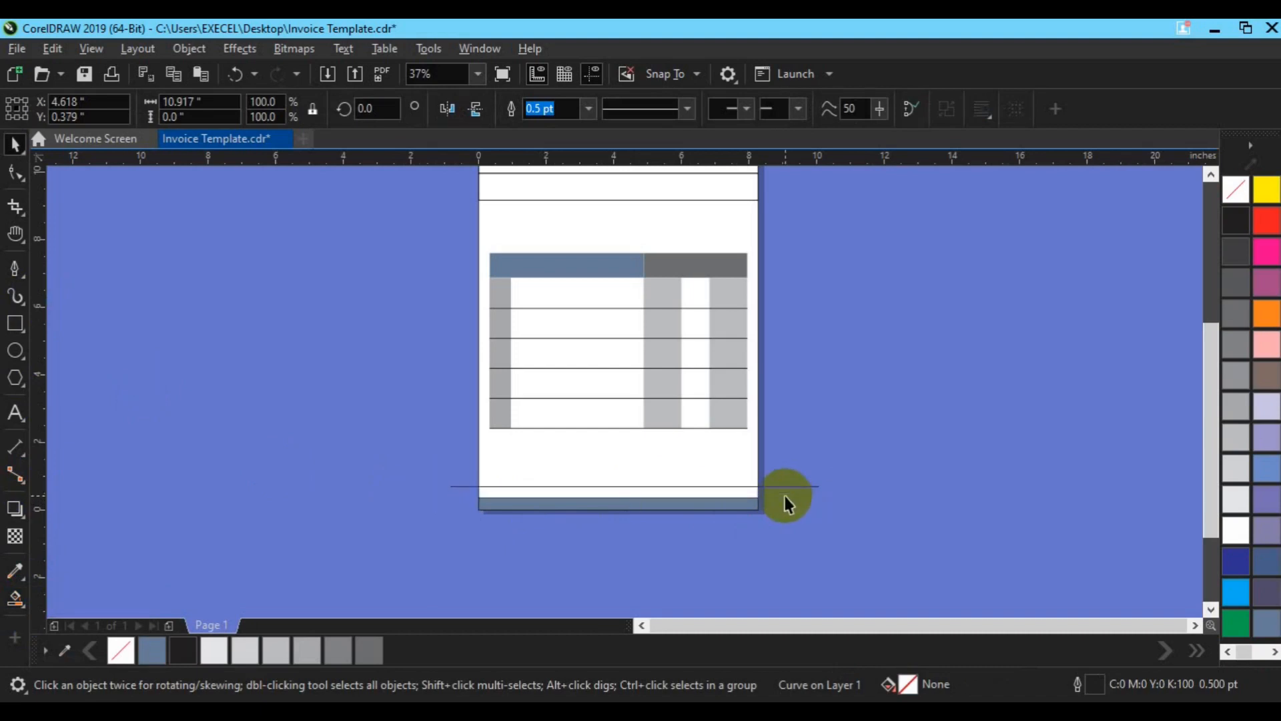
key("Down")
key("Down")
key("Down")
key("Down")
key("Down")
key("Down")
key("Down")
key("Down")
key("Down")
key("Down")
key("Down")
key("Down")
key("Down")
key("Down")
key("Down")
key("Down")
key("Down")
key("Down")
key("Down")
key("Down")
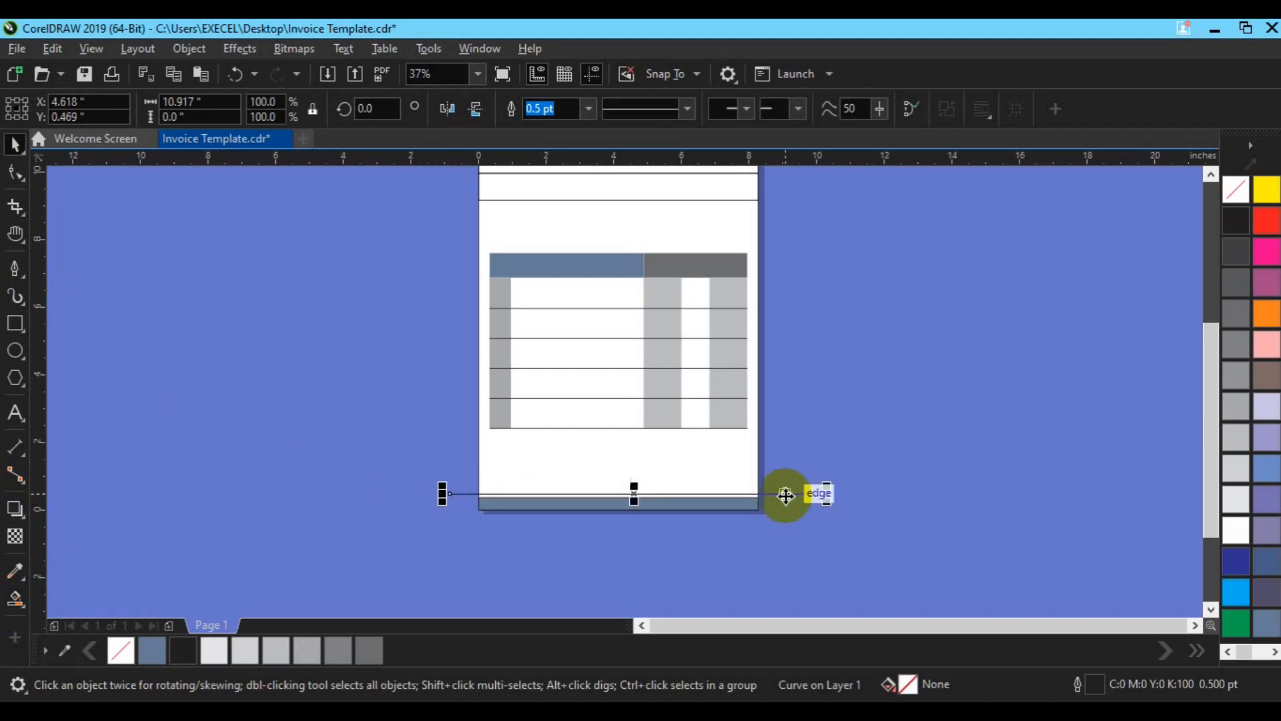
- Draw a short diagonal line crossing the horizontal line and the footer strip near the middle of the page
left_click(15, 268)
left_click_drag(589, 535, 651, 481)
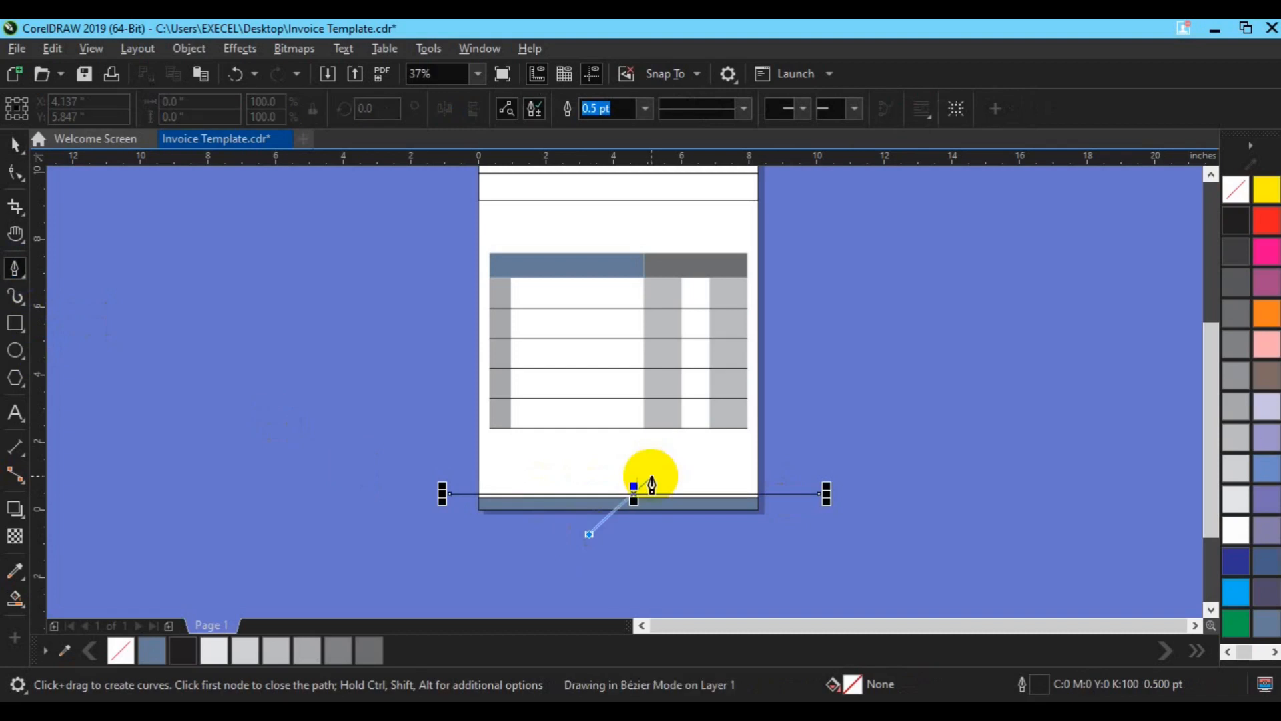
left_click(654, 475, "shift")
key("Escape")
key("space")
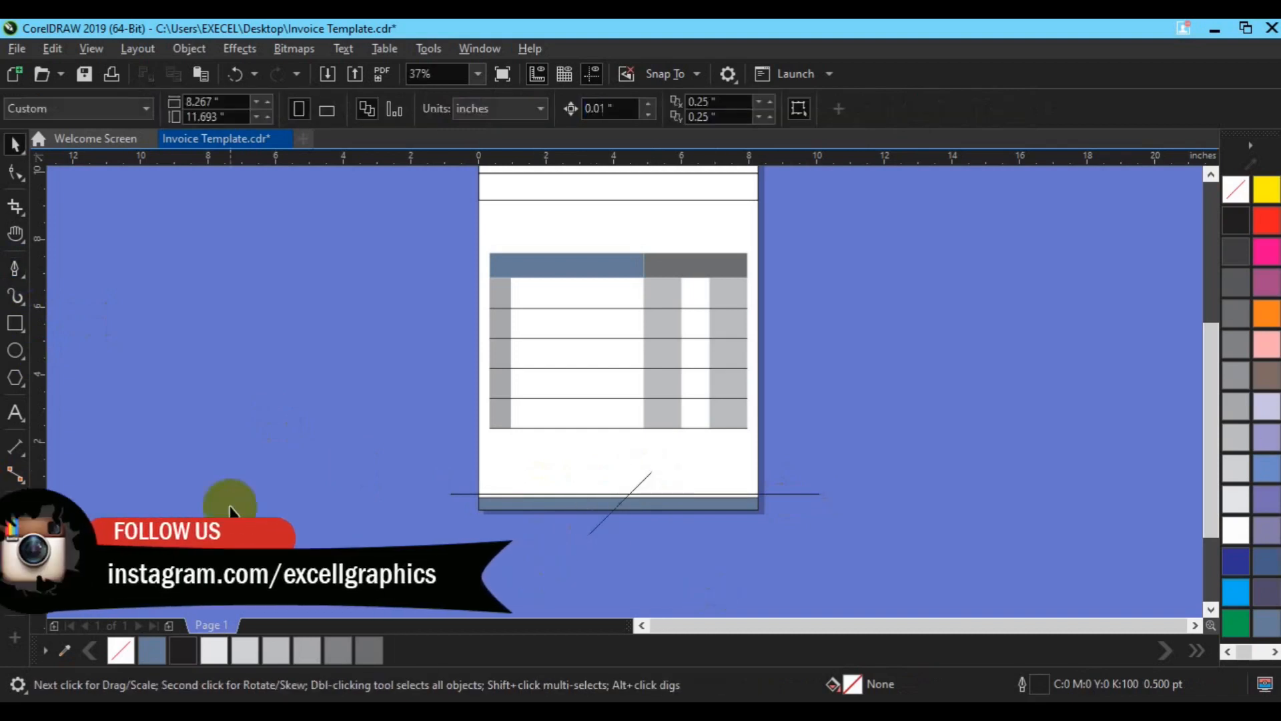
left_click(634, 492)
left_click(691, 464, "shift")
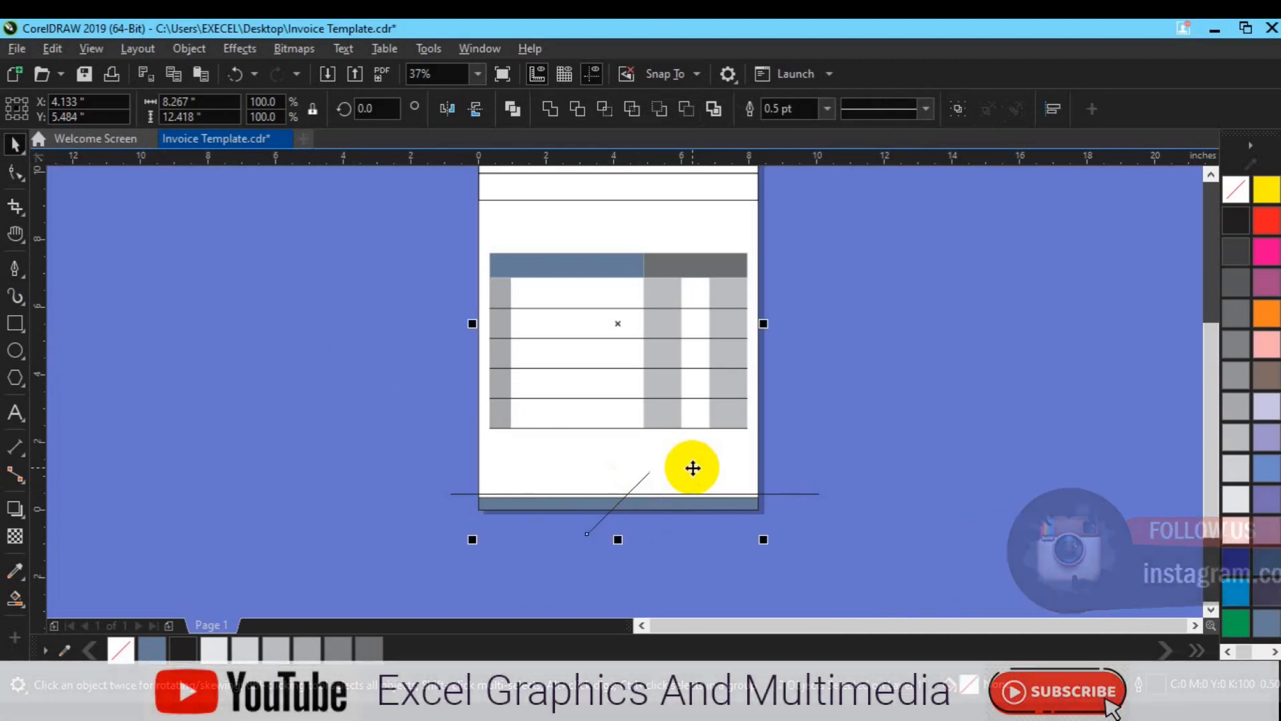
left_click(354, 485)
- Smart-fill the thin strip above the footer on both sides of the diagonal line with blue C:40 M:20 Y:0 K:40
left_click(18, 603)
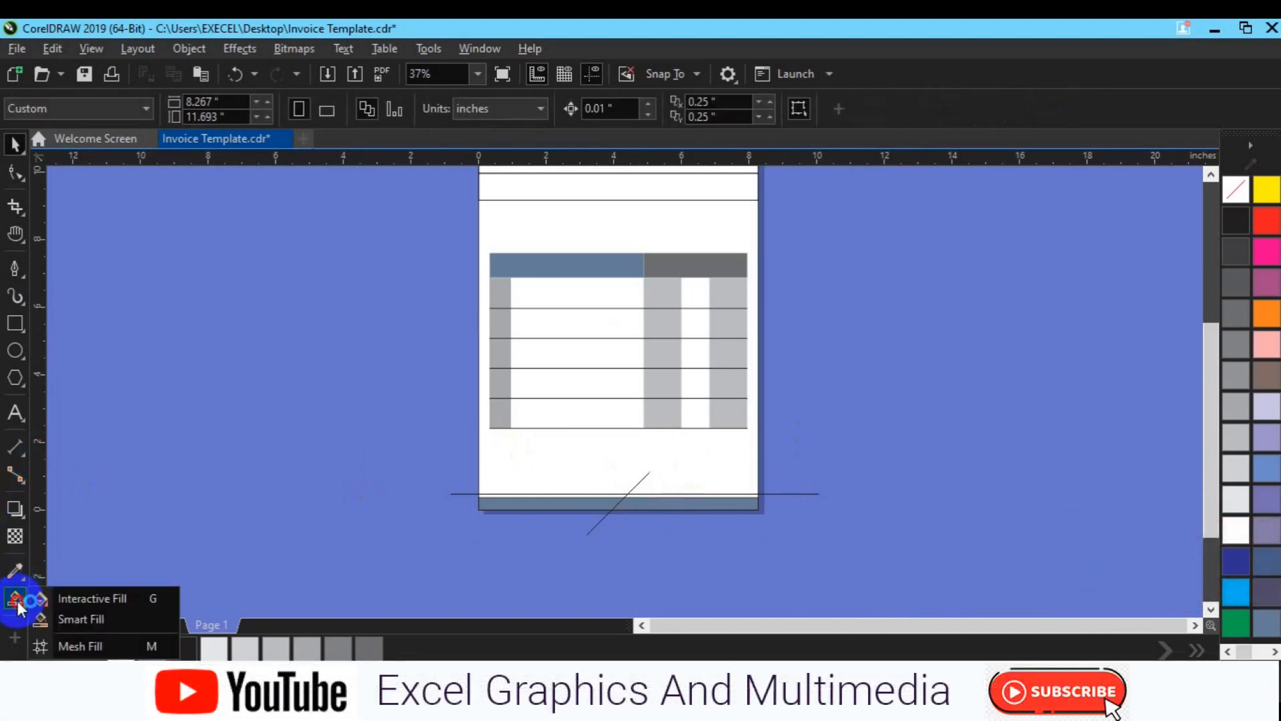
left_click(83, 619)
left_click(508, 493)
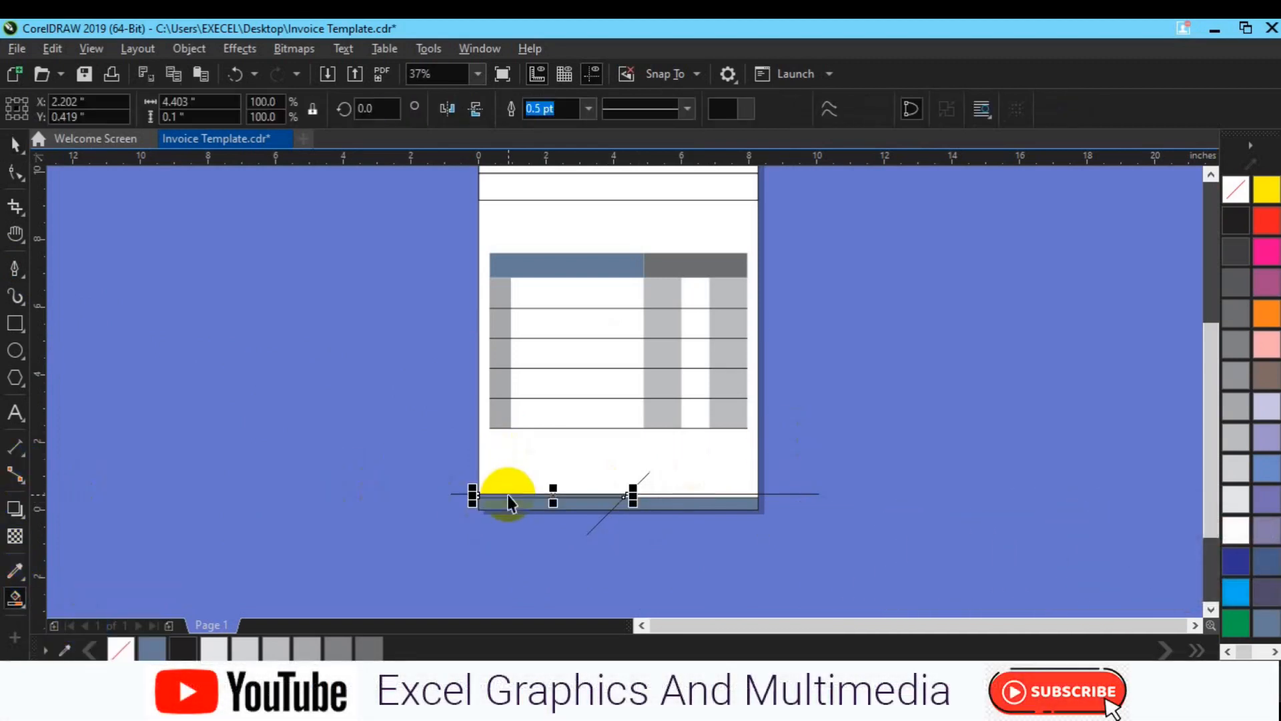
left_click(16, 598)
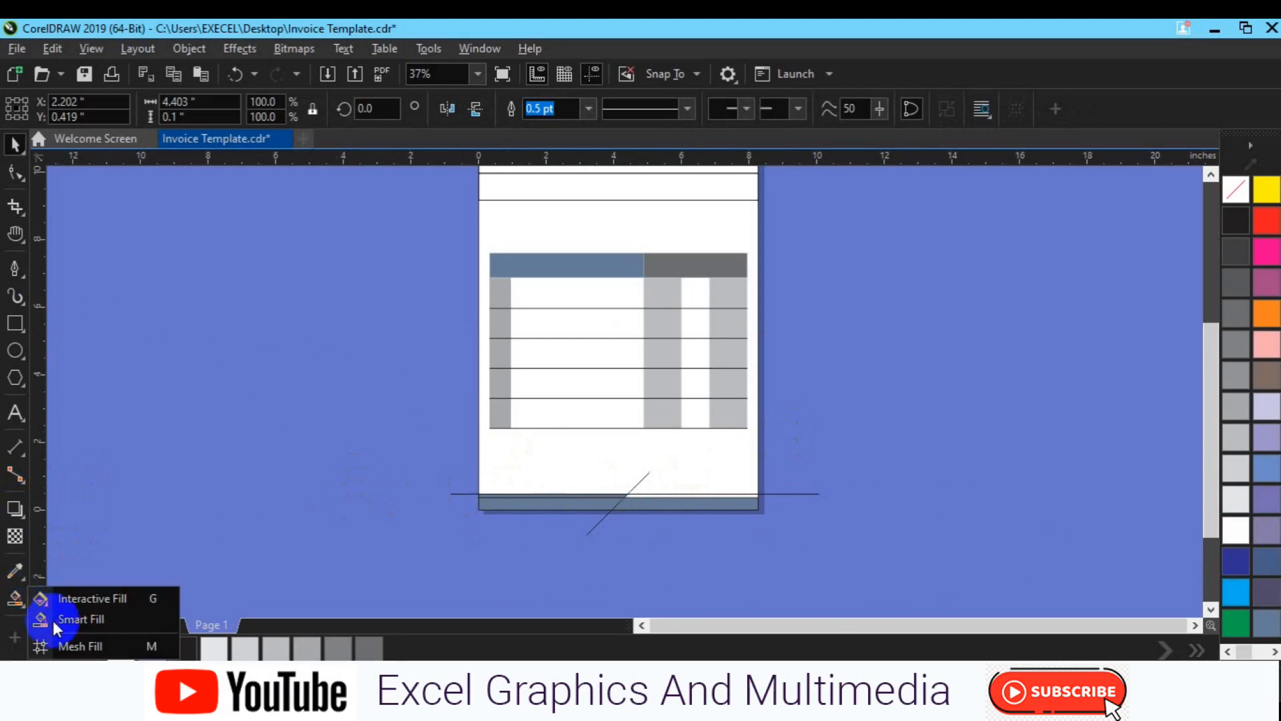
left_click(54, 622)
left_click(615, 488)
key("space")
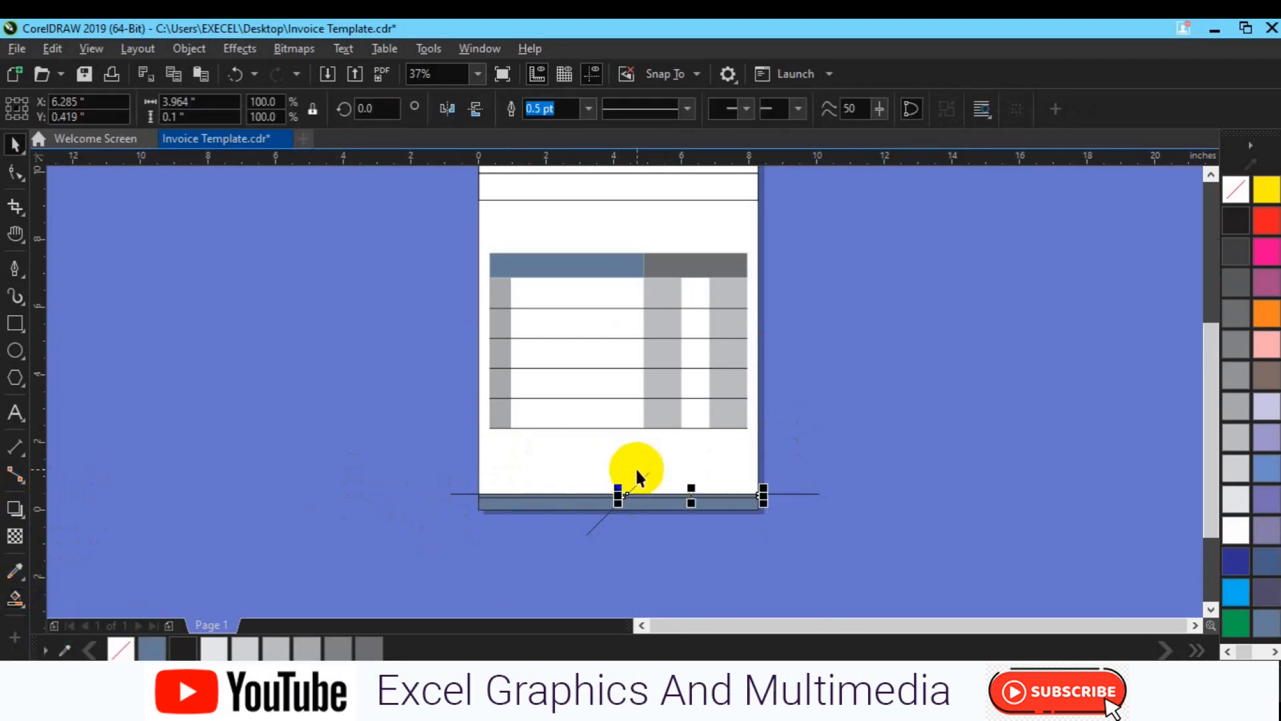
- Delete the diagonal and horizontal guide lines and remove the outlines from all footer pieces
key("Delete")
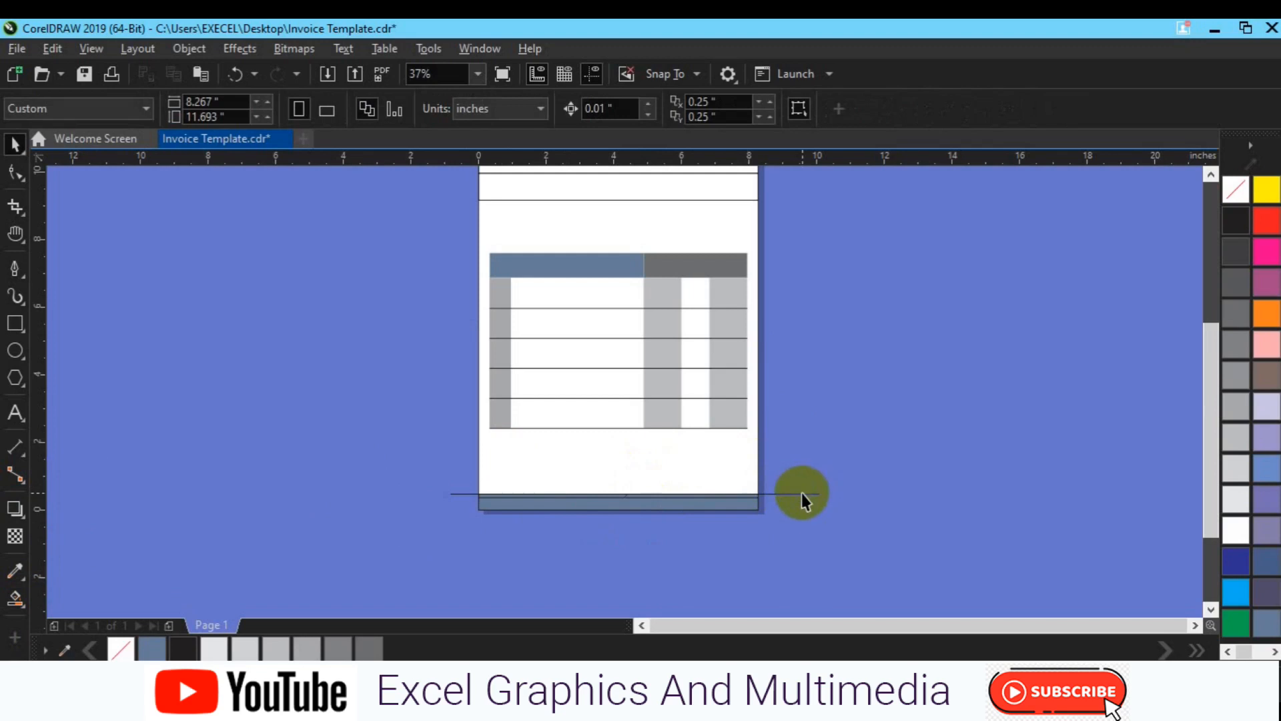
left_click(802, 493)
left_click_drag(875, 431, 314, 568)
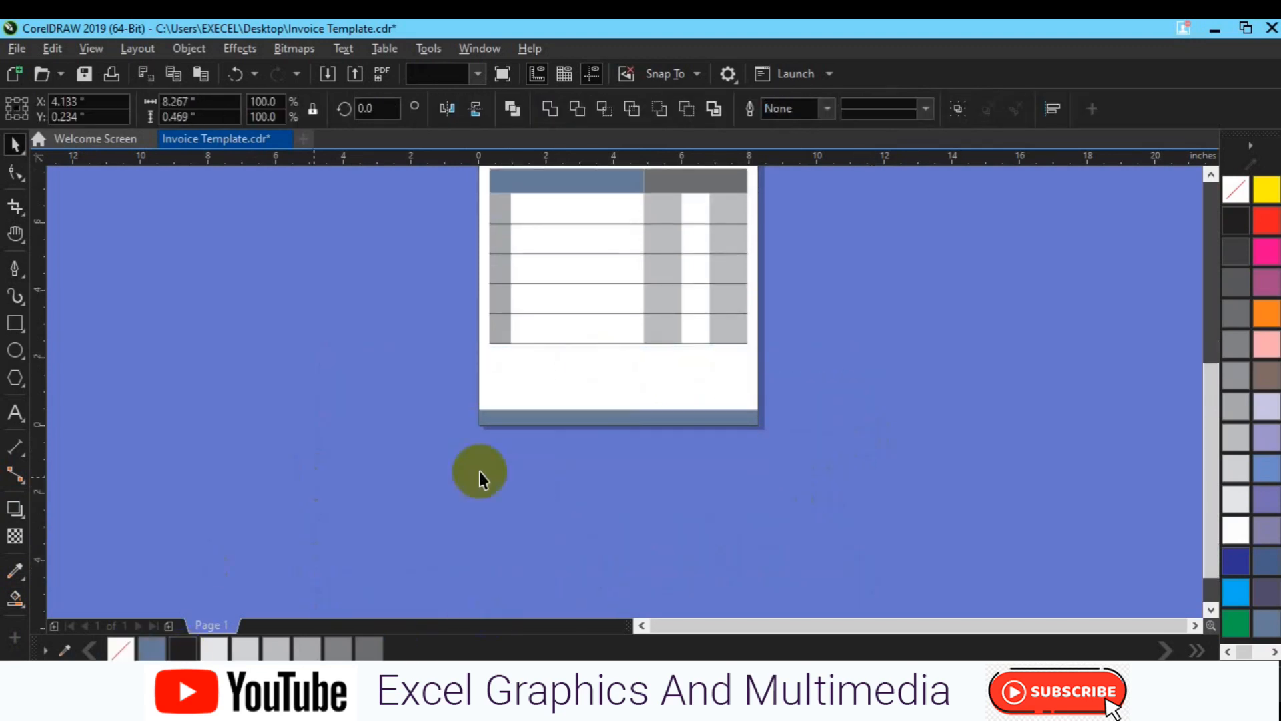
- Fill the right thin strip above the footer with dark grey and the left thin strip with black
left_click(669, 411)
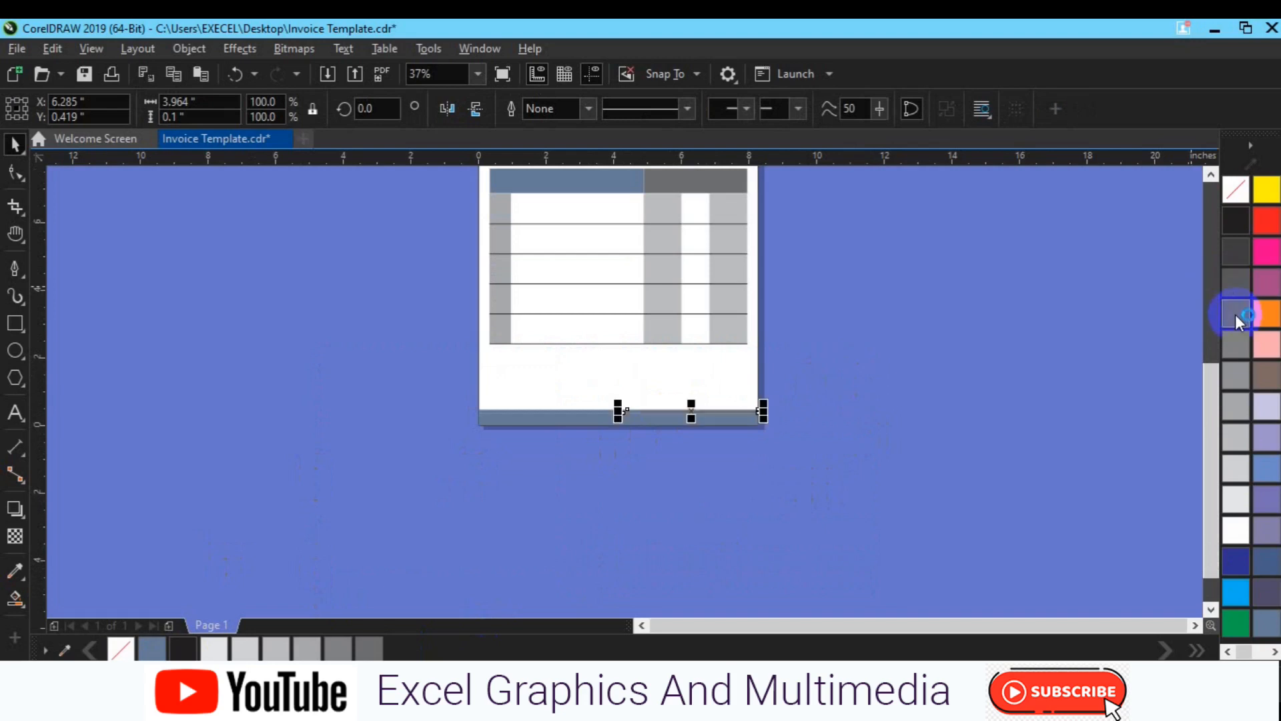
left_click(1228, 258)
left_click(580, 411)
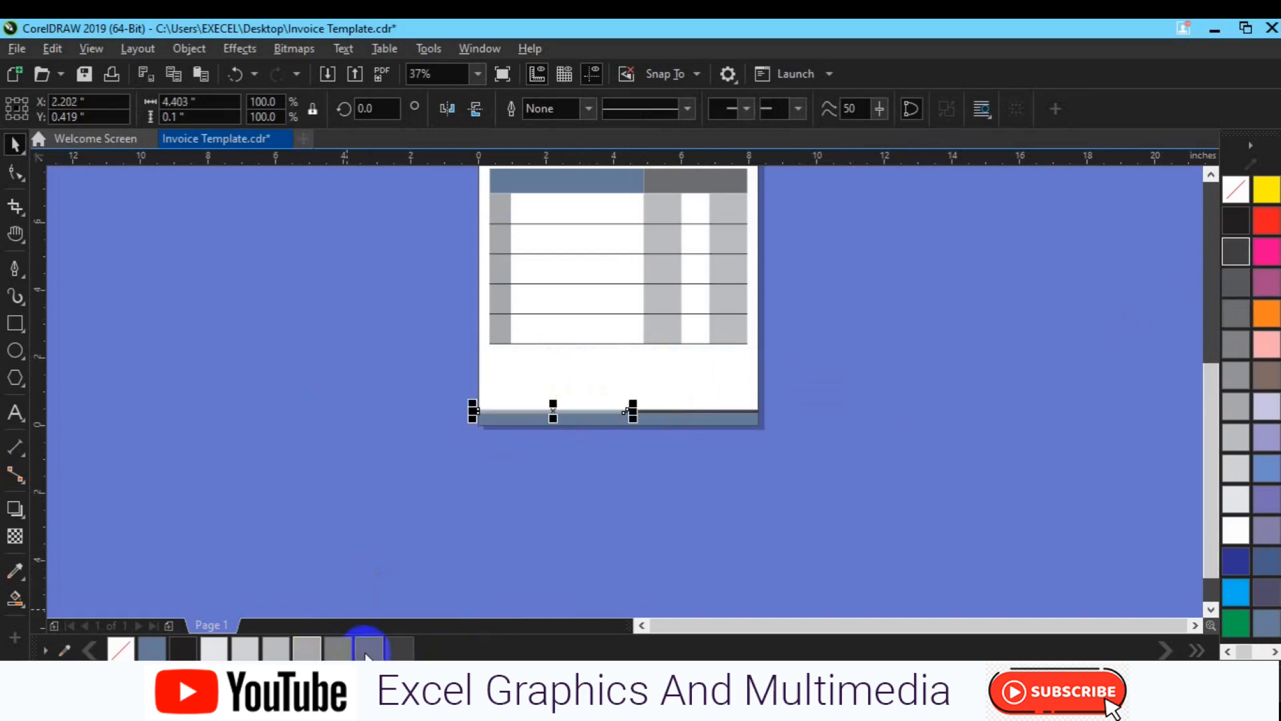
left_click(1235, 220)
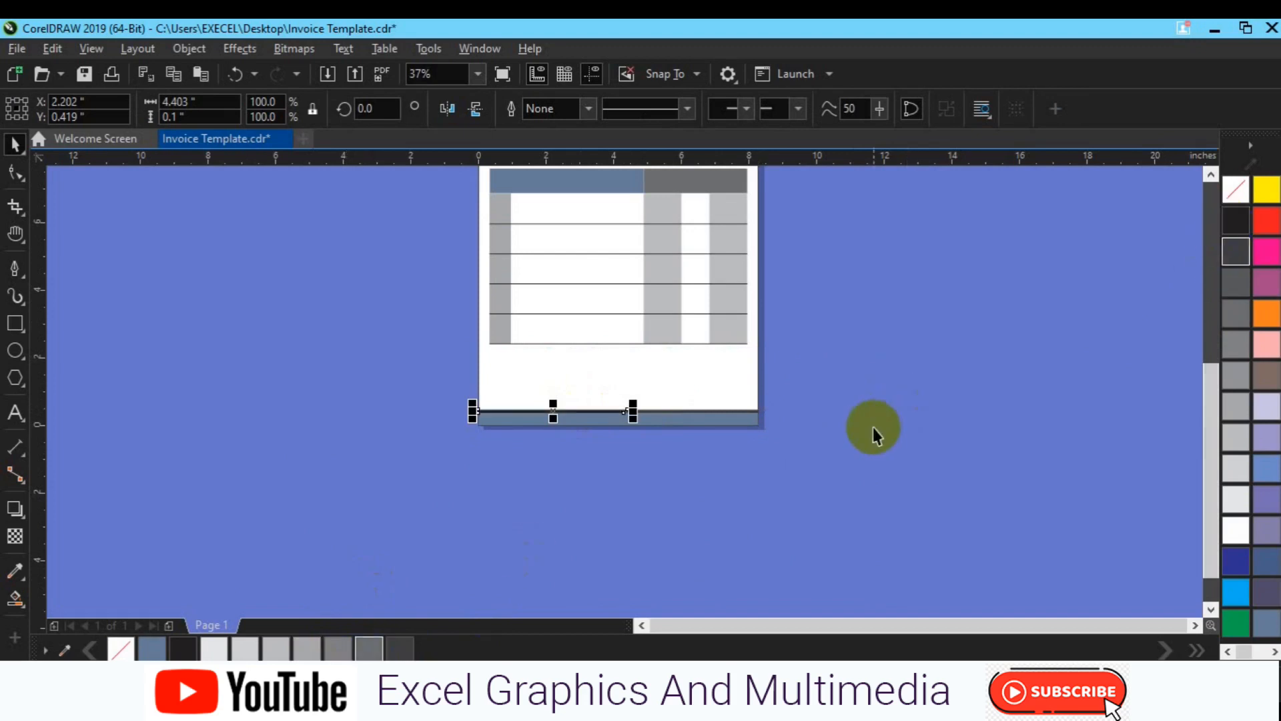
left_click(1054, 334)
- Smart-fill the tall header band at the page's upper edge with blue C:40 M:20 Y:0 K:40
left_click(1210, 175)
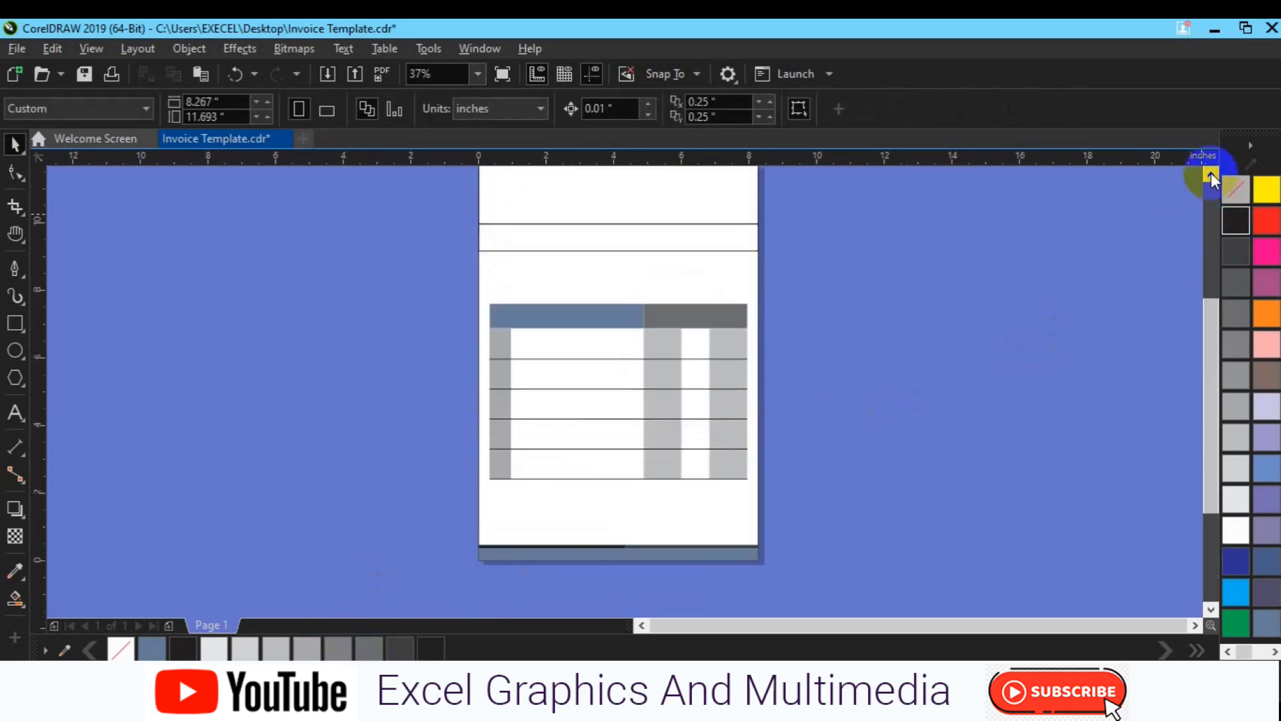
left_click_drag(14, 598, 73, 620)
left_click(601, 243)
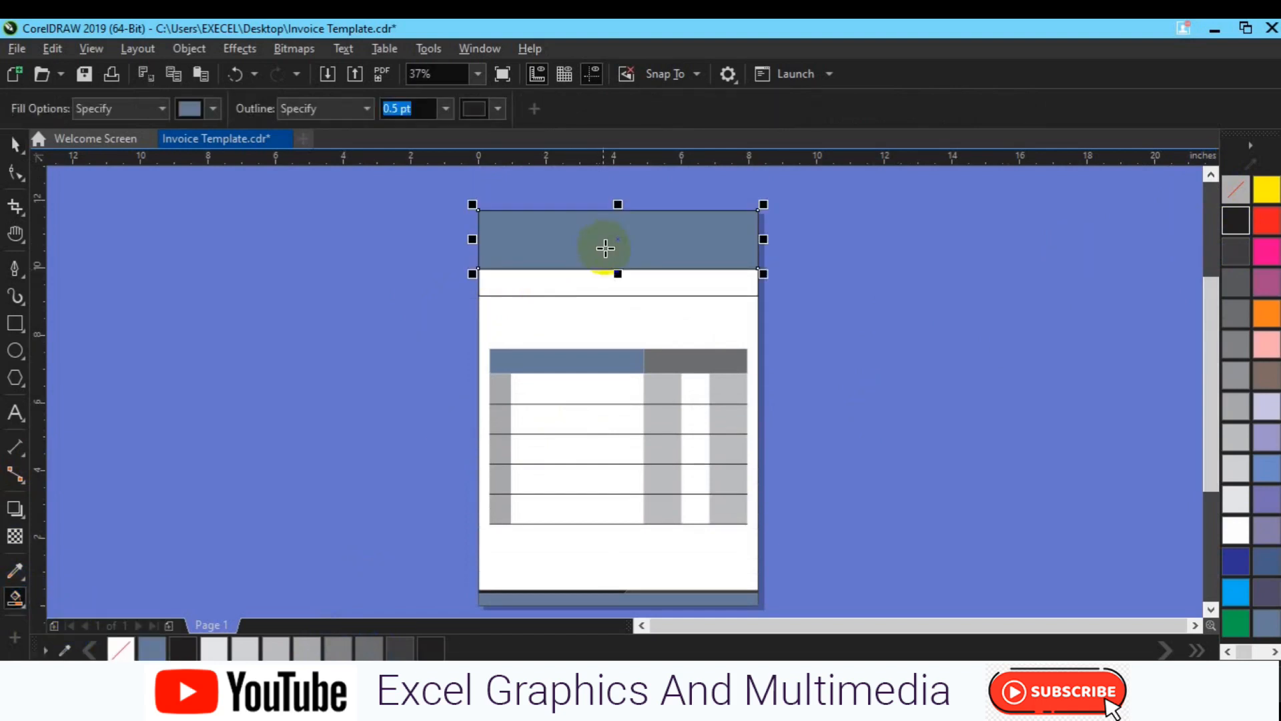
key("space")
- Draw a vertical line about 3.64 inches long across both header bands, slightly left of the page centre
left_click(15, 269)
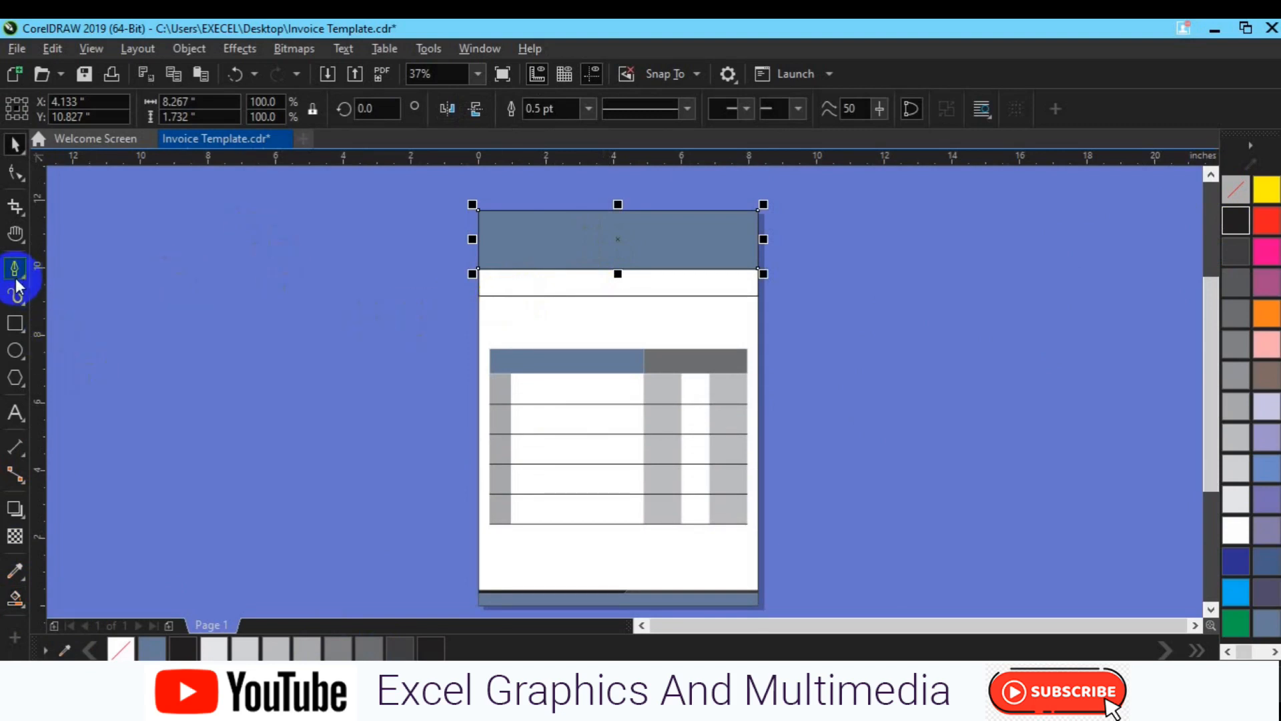
left_click(590, 319)
left_click(590, 195)
key("Escape")
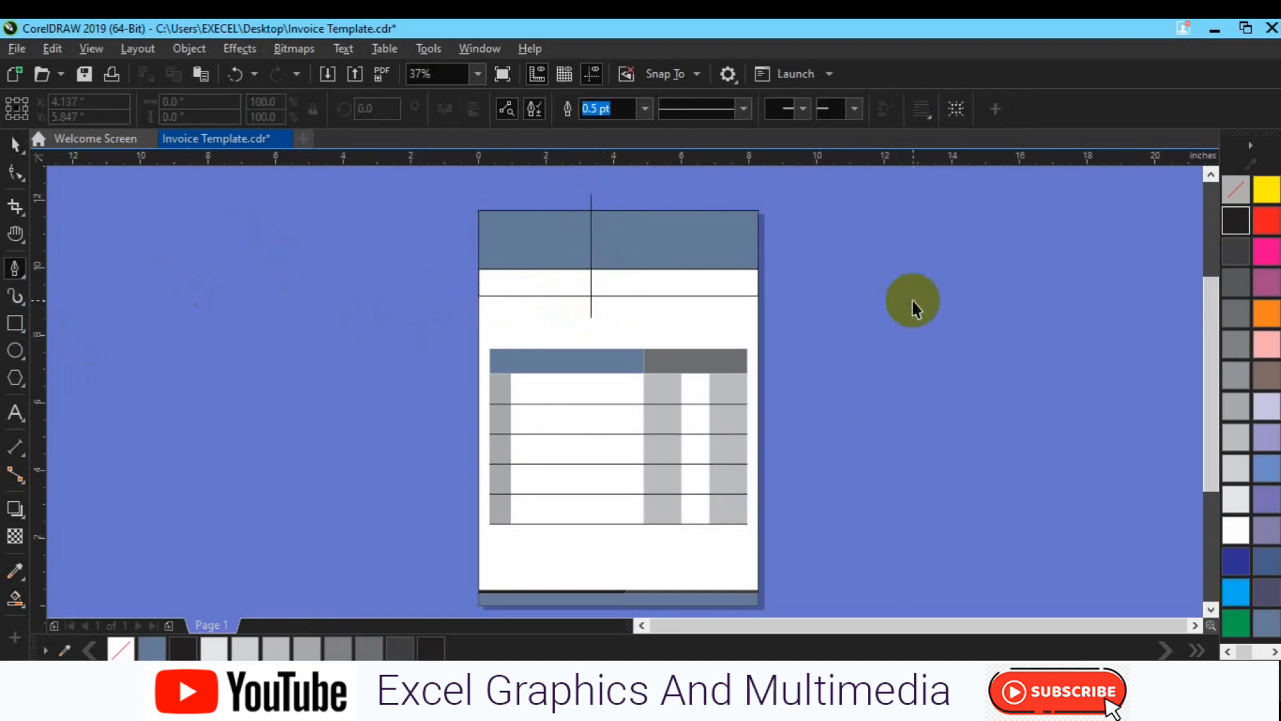
key("space")
- Convert the lower header band to curves and raise its lower edge so the band is 0.645 inches tall
left_click(604, 295)
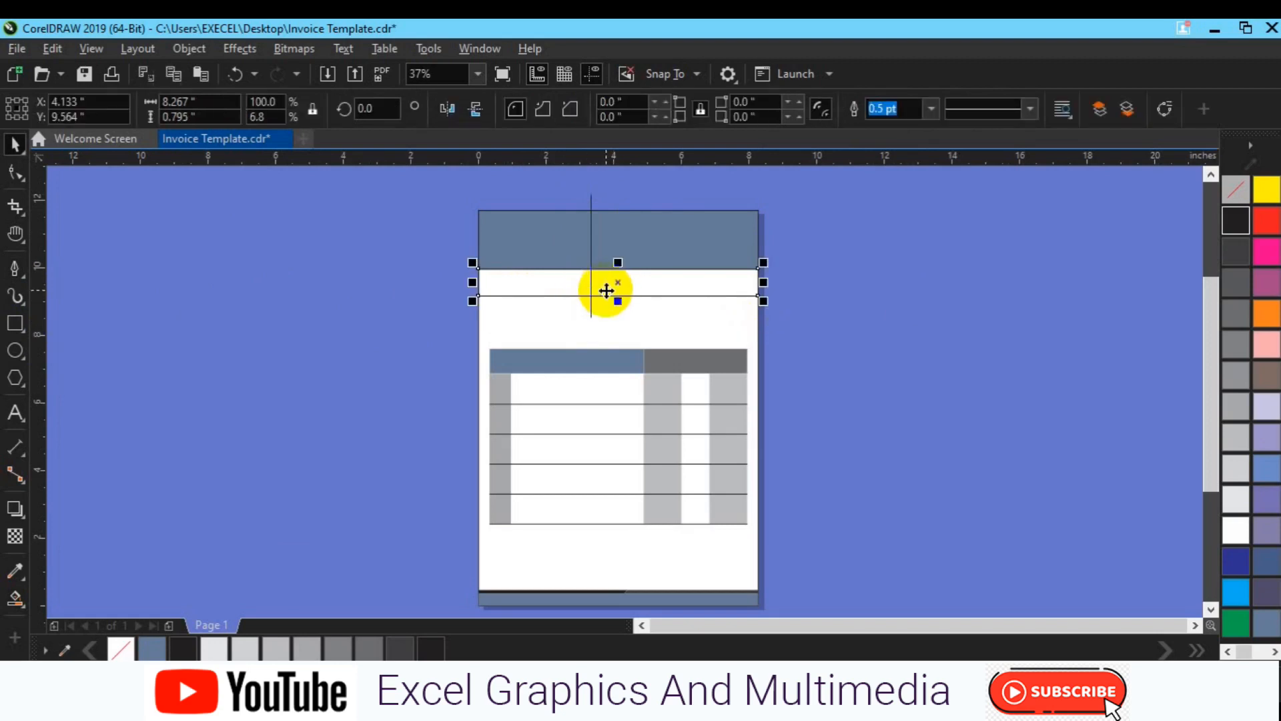
left_click(618, 294)
right_click(619, 292)
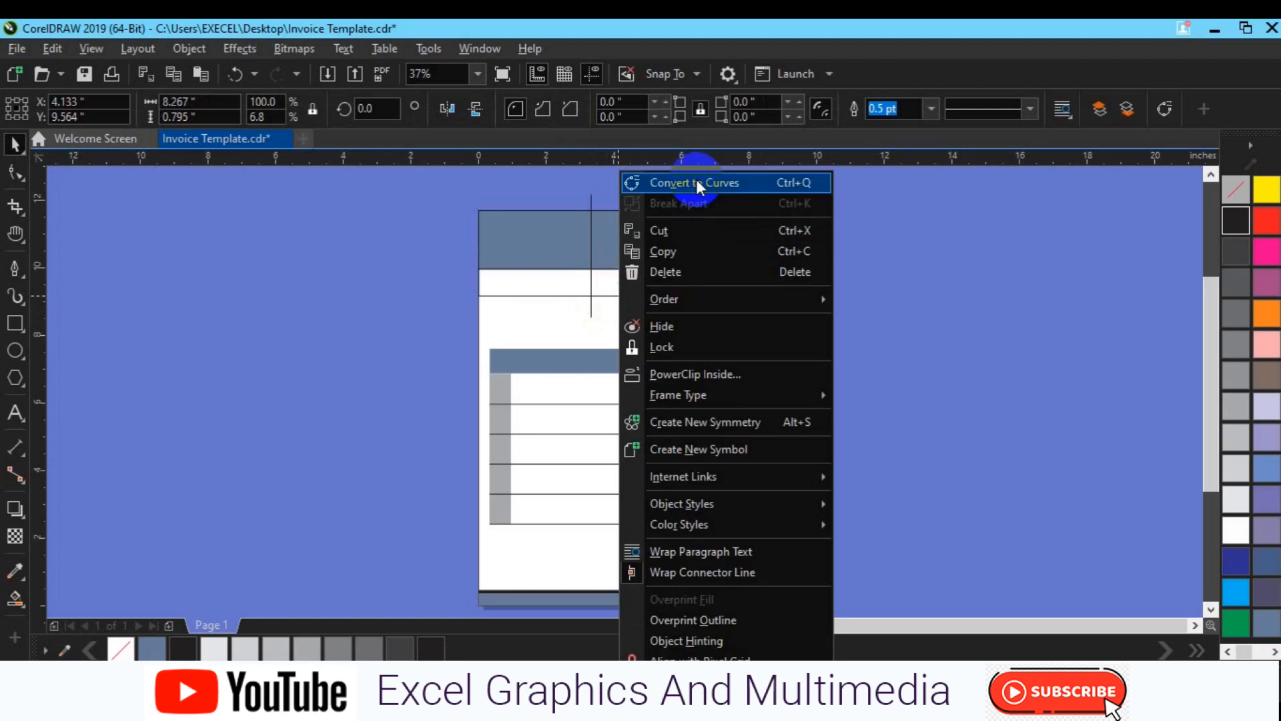
left_click(696, 178)
left_click(15, 174)
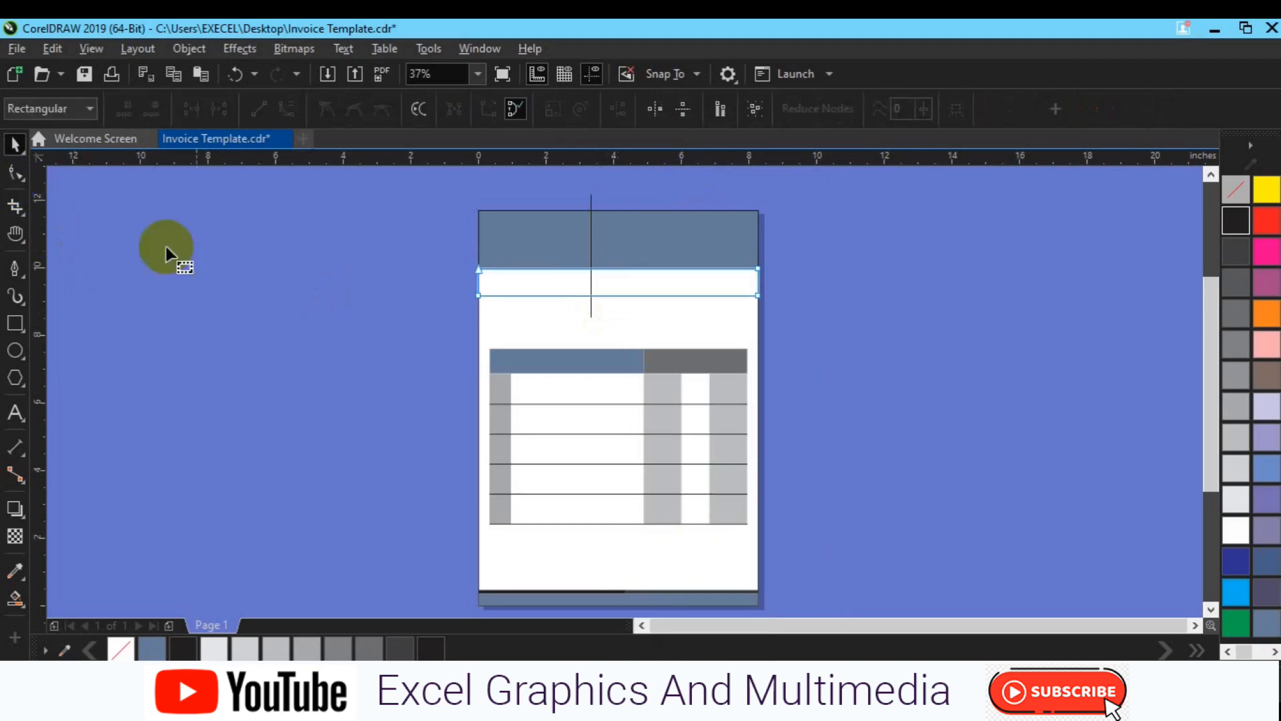
left_click_drag(804, 336, 461, 297)
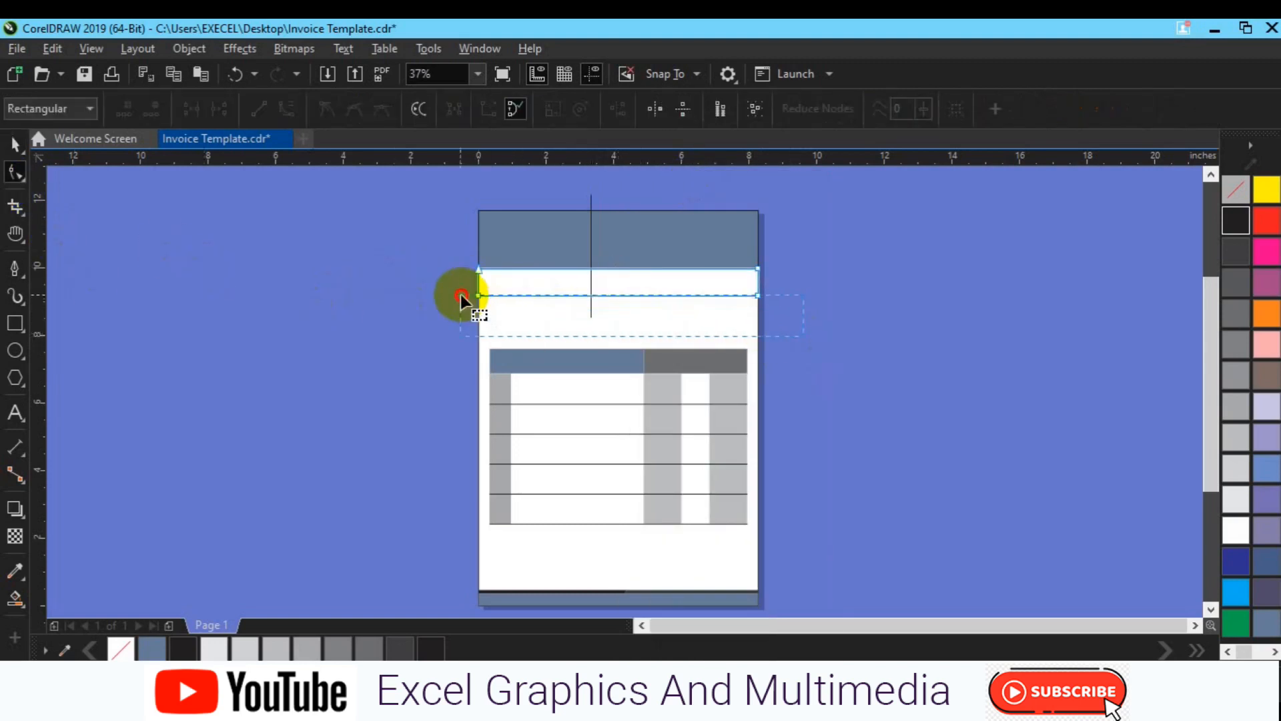
key("Up")
key("Up")
key("Up")
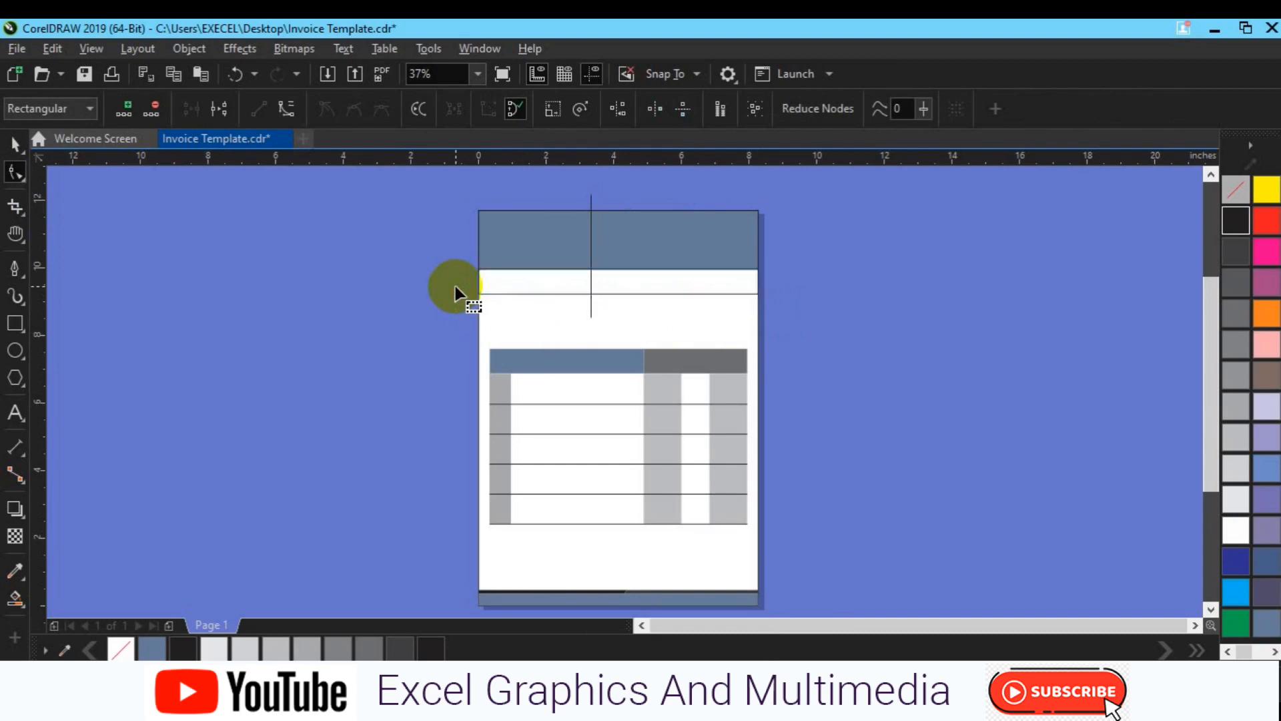
key("Up")
key("Up")
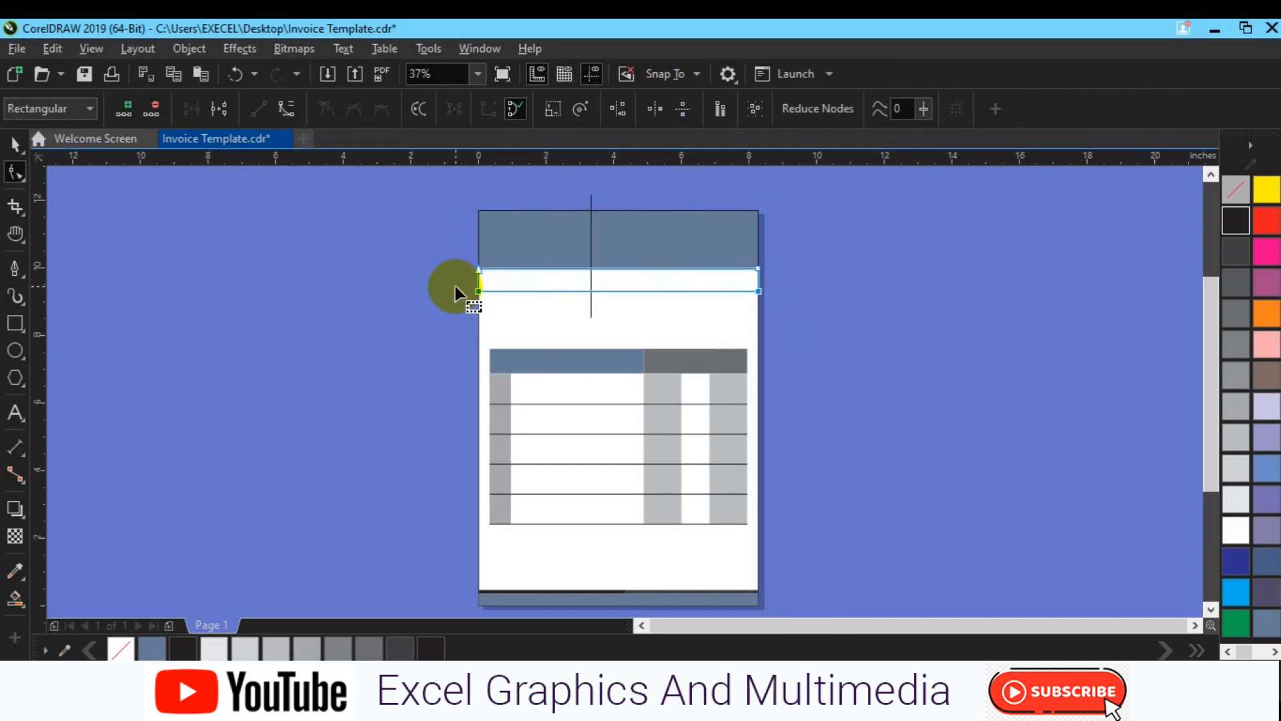
- Move the vertical line to X 3.616 inches and smart-fill both sections of the lower header band with blue
key("space")
left_click(591, 309)
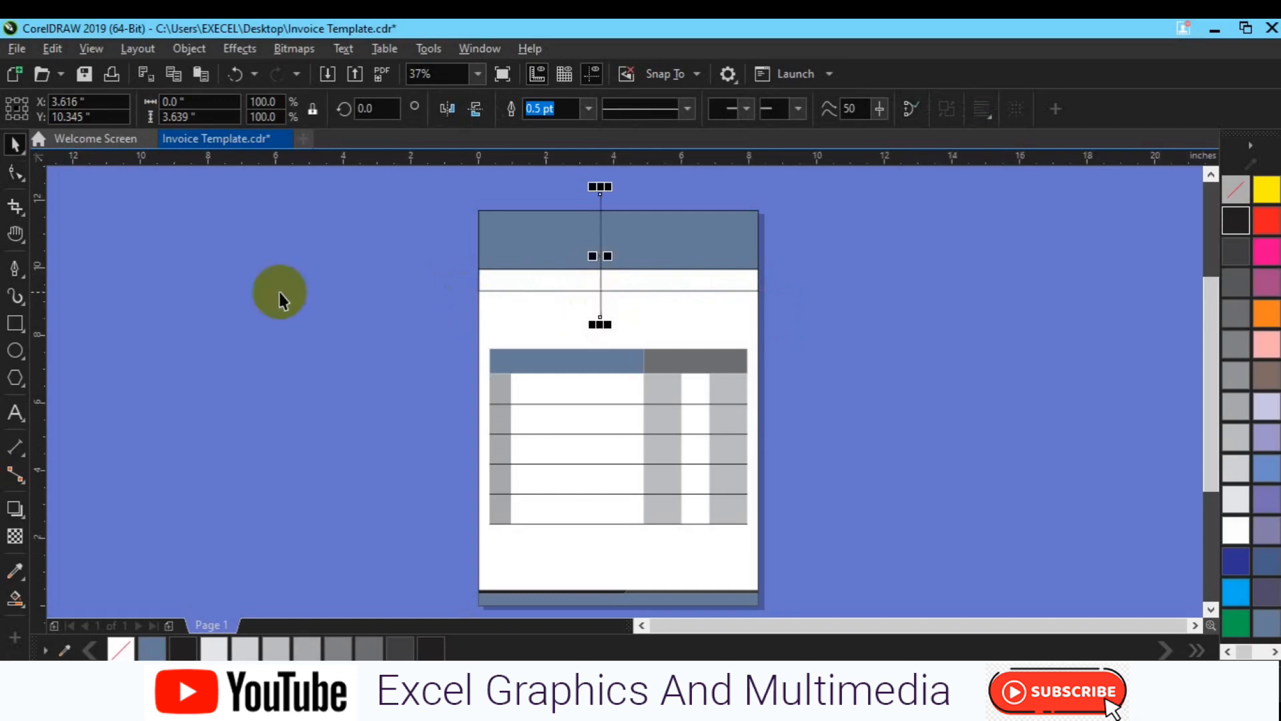
left_click(19, 604)
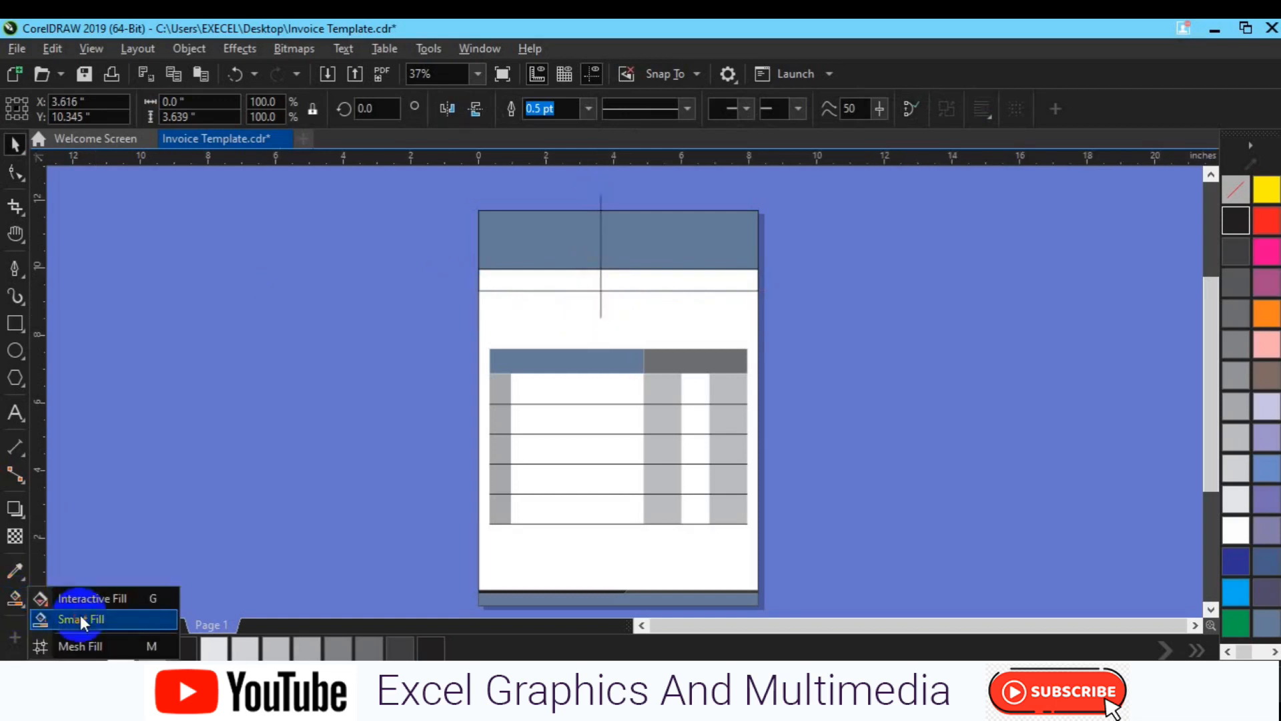
left_click(81, 621)
left_click(534, 286)
left_click(645, 281)
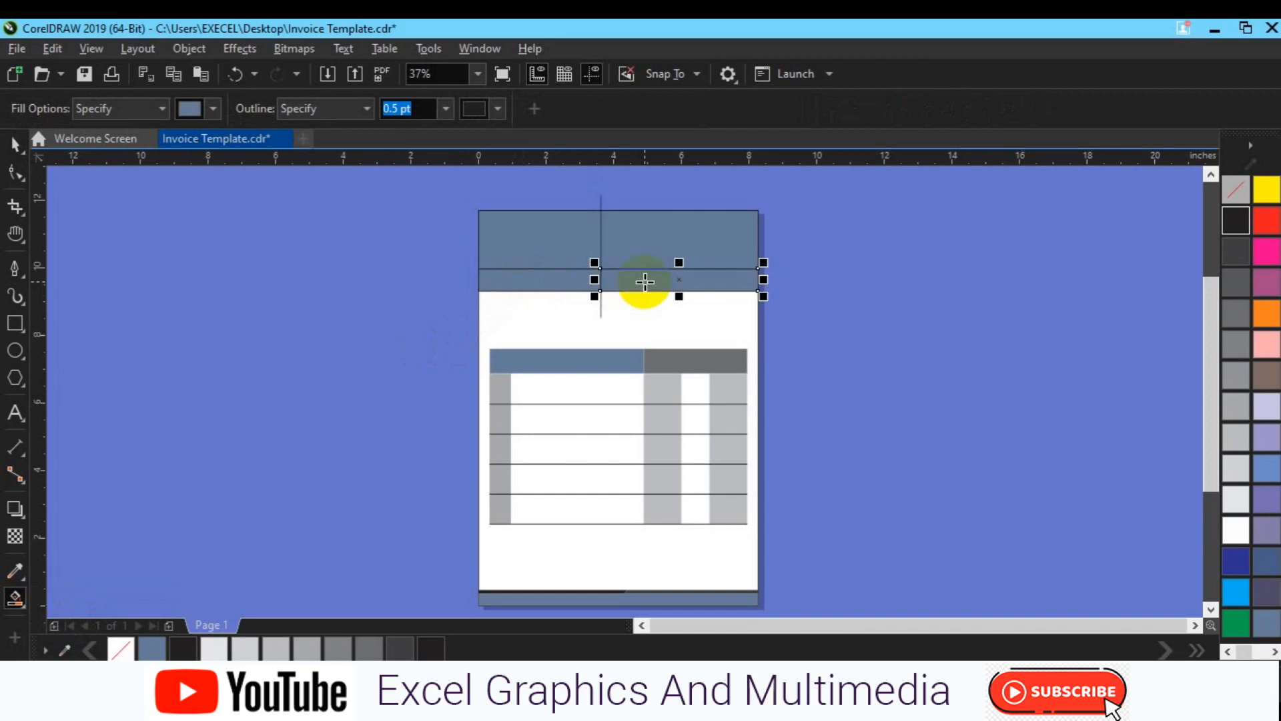
- Delete the vertical line crossing the header bands
key("space")
left_click(603, 207)
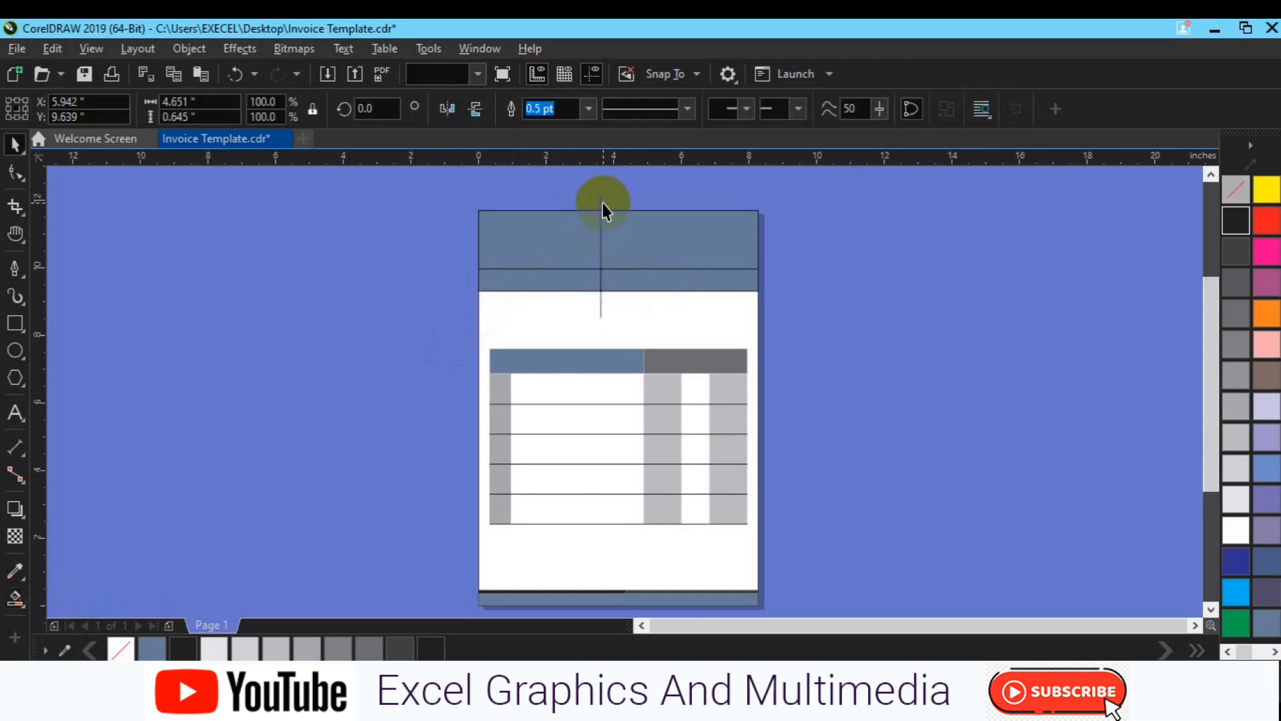
left_click(601, 203)
key("Delete")
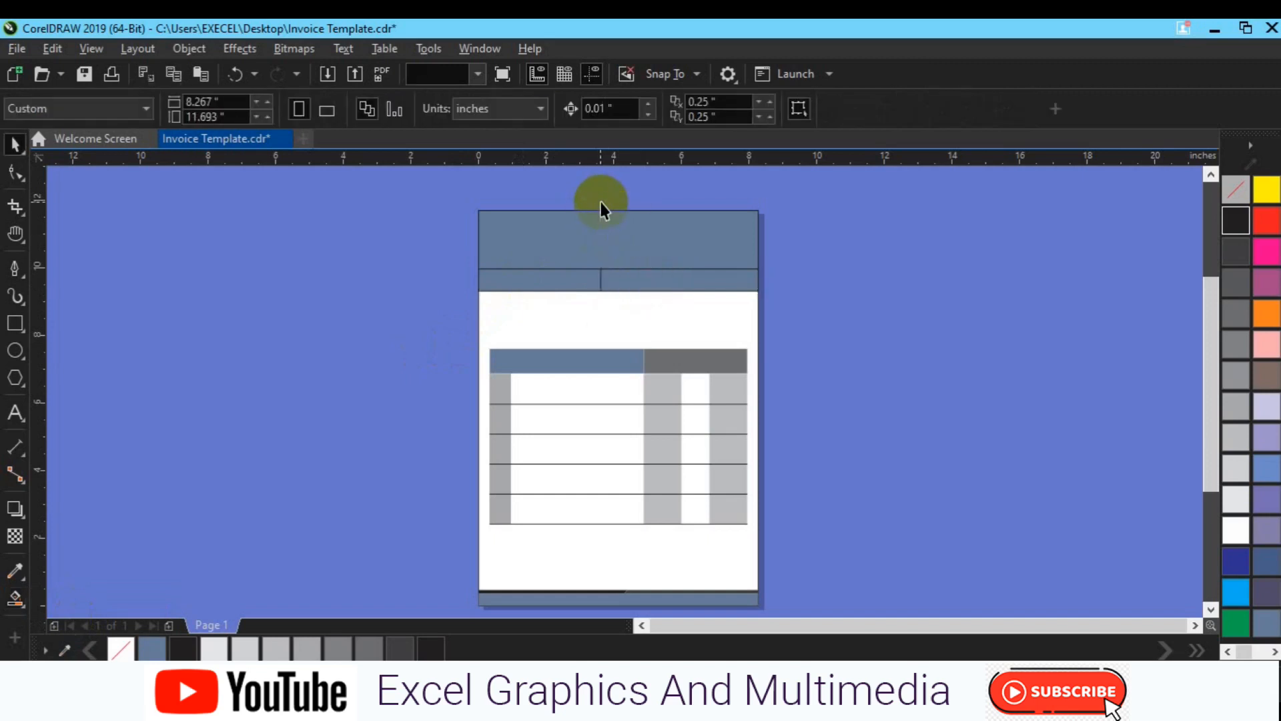
- Fill the wider section of the lower header band with the grey of the table's first column and remove the header shapes' outlines
left_click(678, 284)
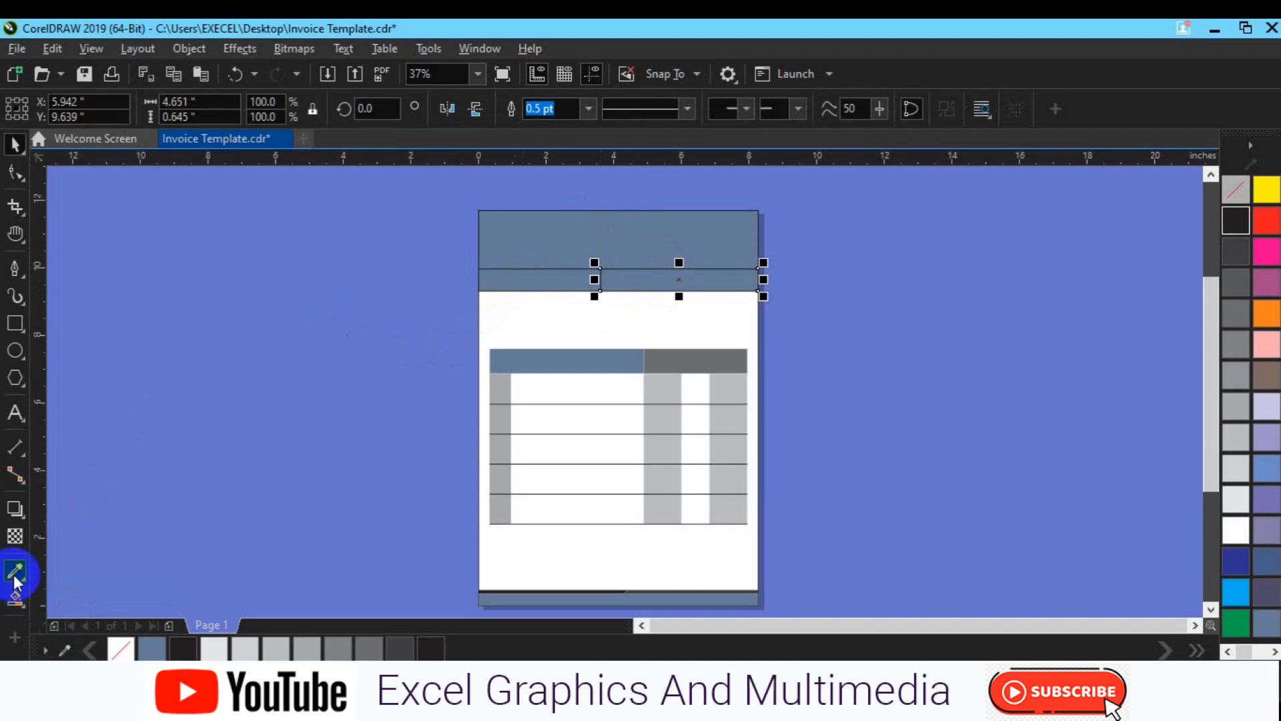
left_click(14, 571)
left_click(502, 472)
left_click(692, 279)
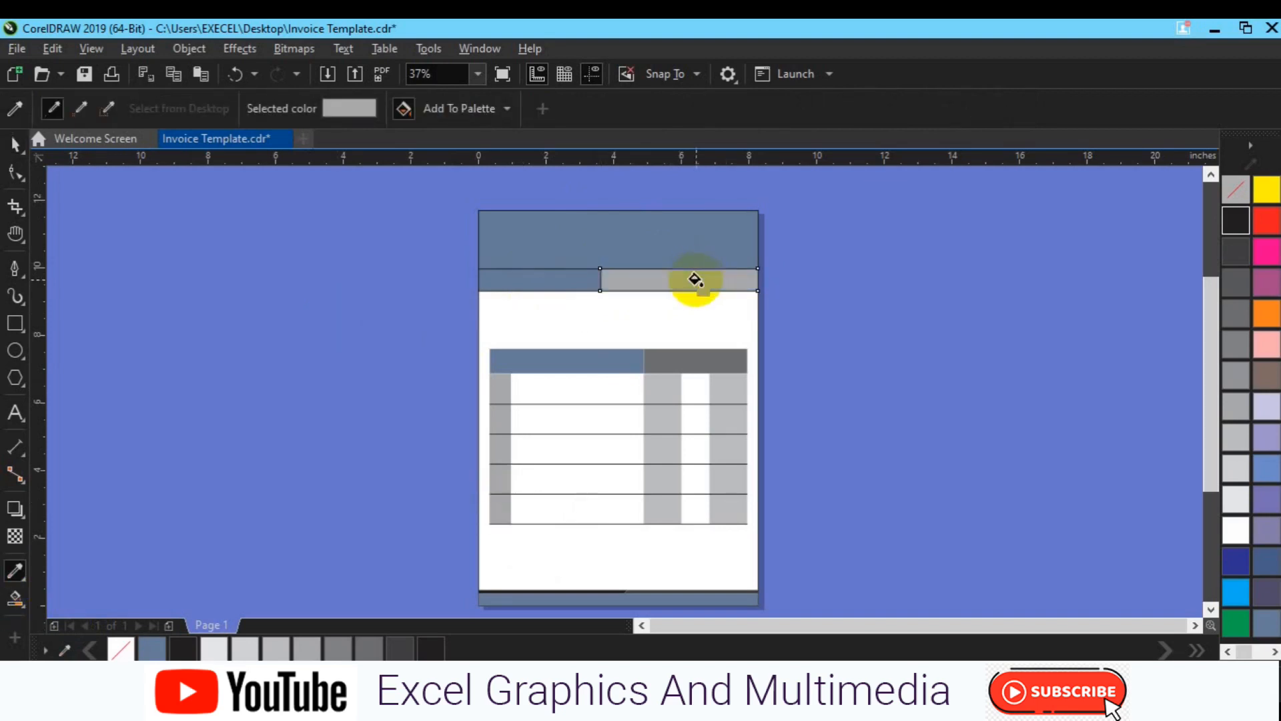
key("space")
left_click_drag(425, 200, 797, 313)
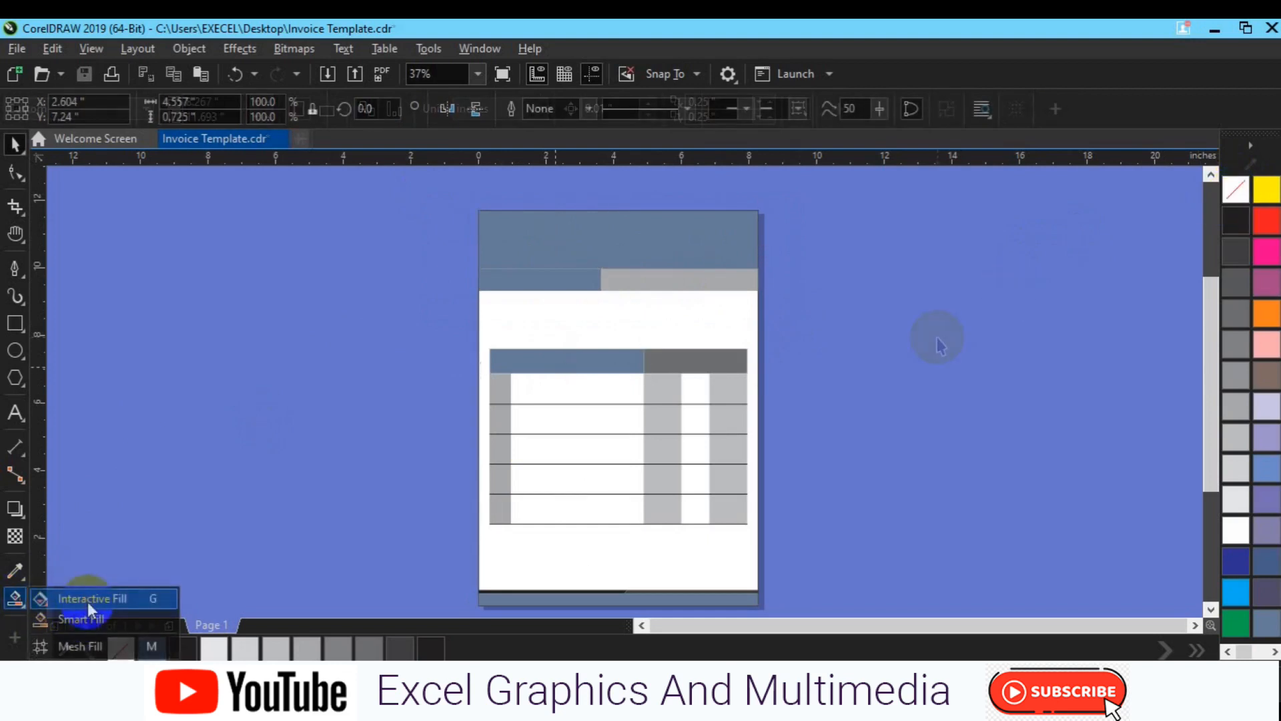
- Apply a linear fountain fill to the blue section of the table header with orange #F26108 as its end colour
left_click(72, 108)
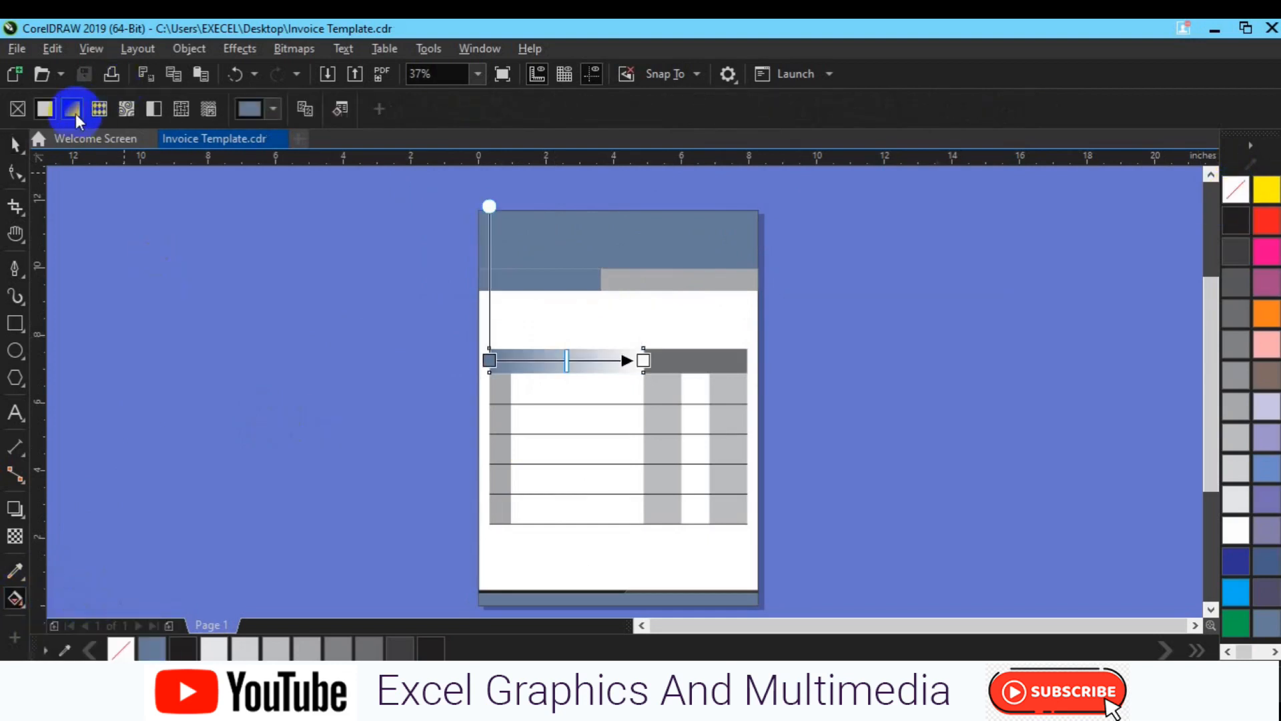
left_click(640, 359)
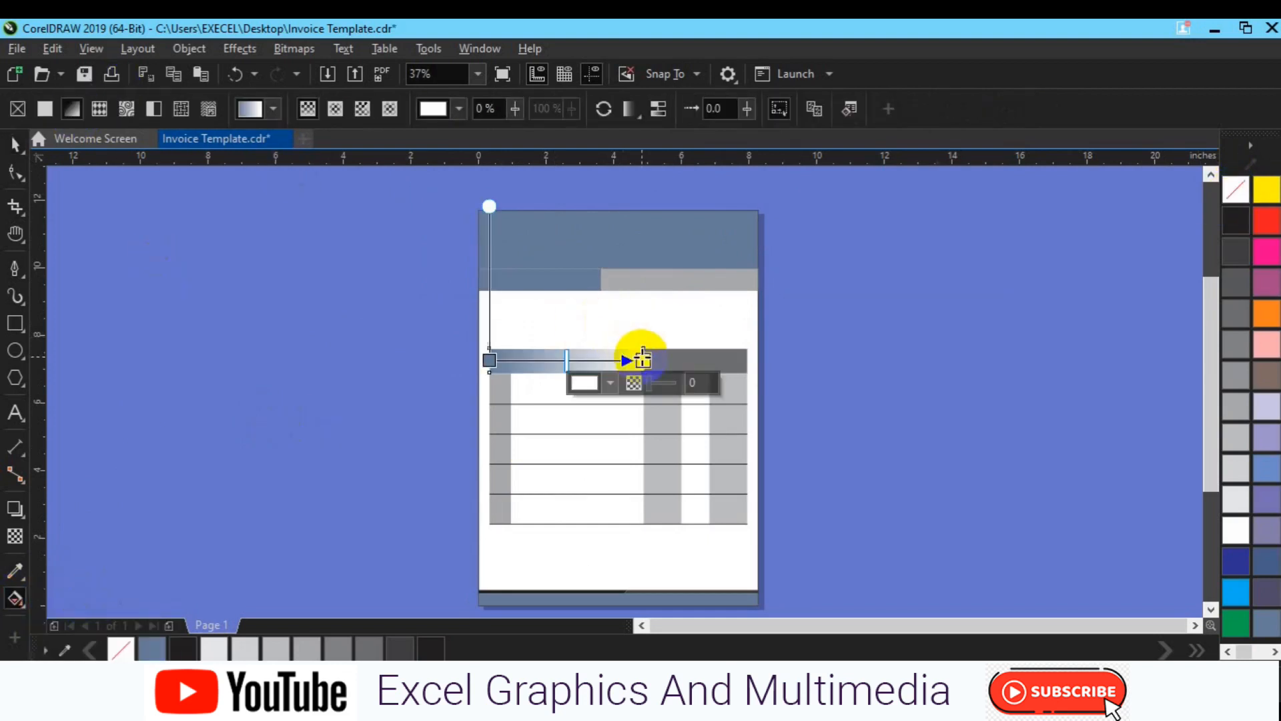
left_click(611, 382)
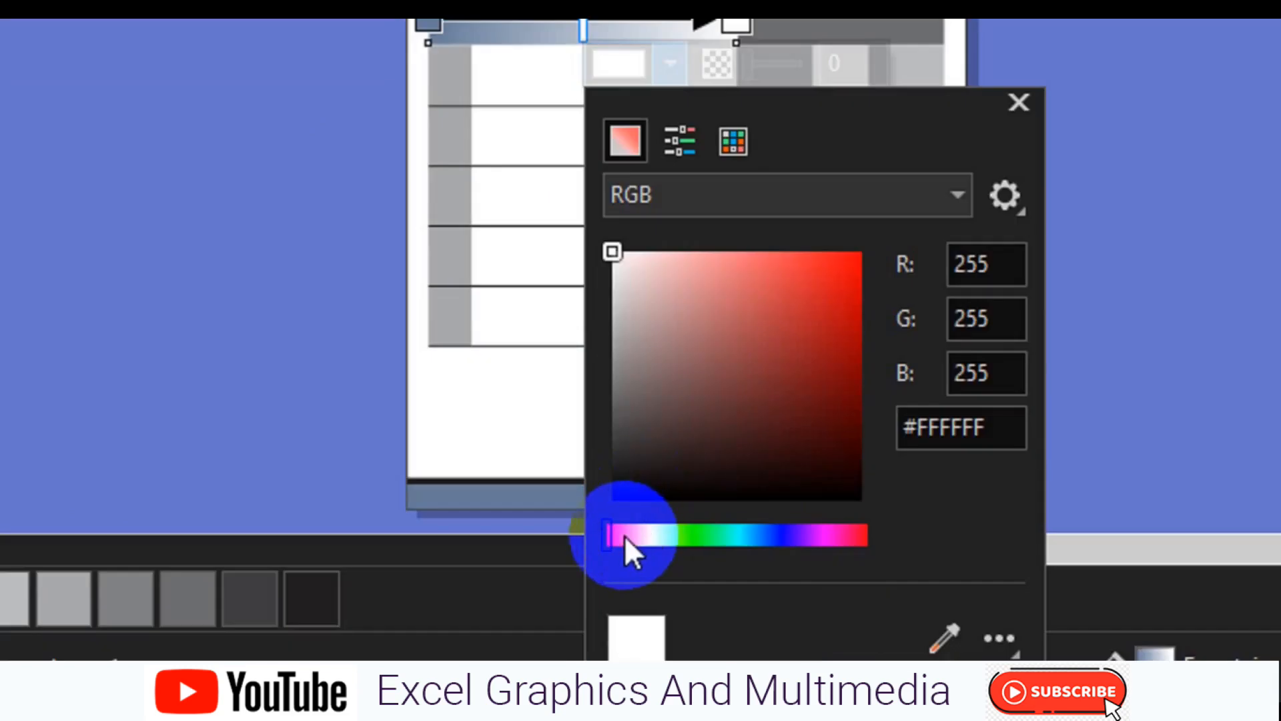
left_click(623, 535)
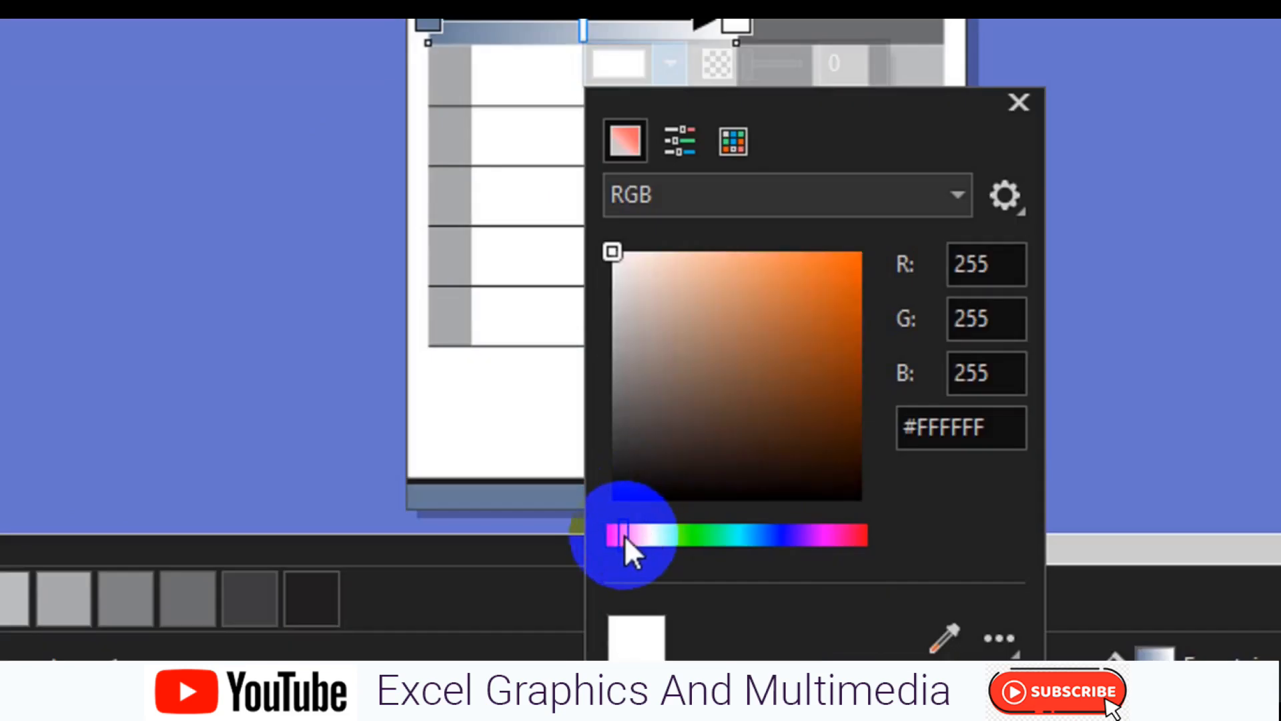
left_click(854, 262)
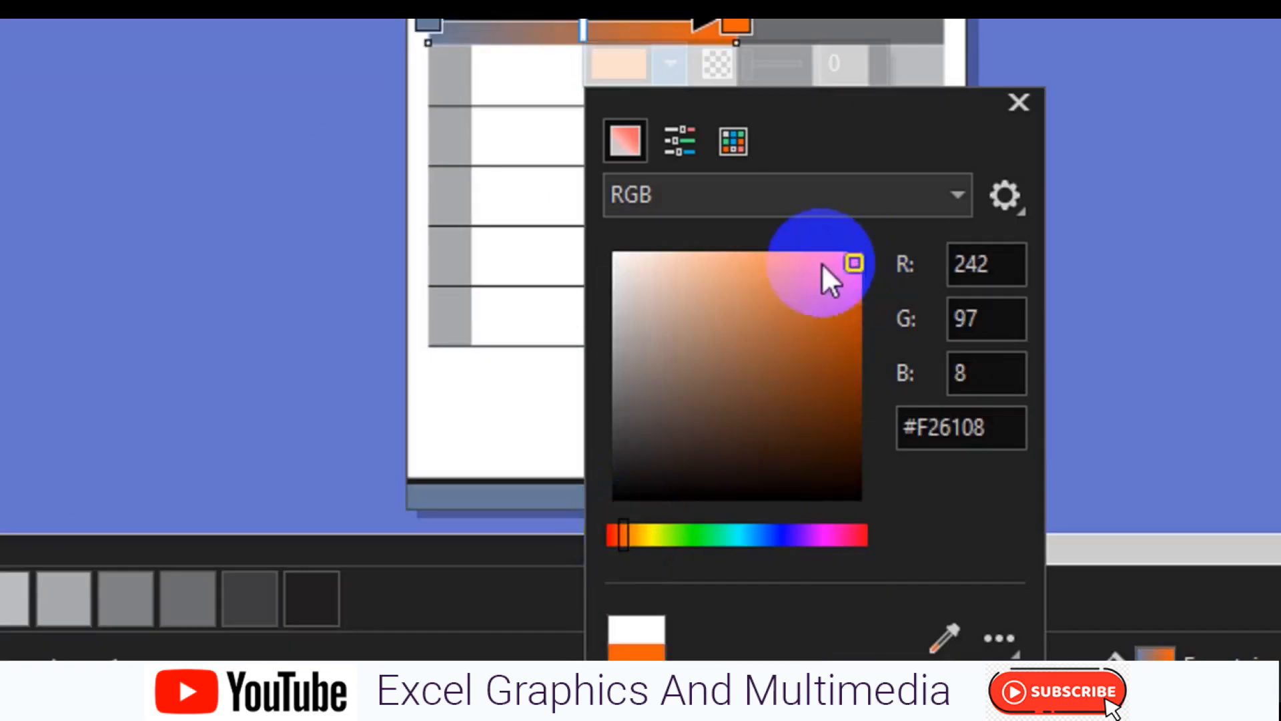
- Set the start colour of the table header gradient to red, CMYK 8, 98, 100, 2
left_click(425, 25)
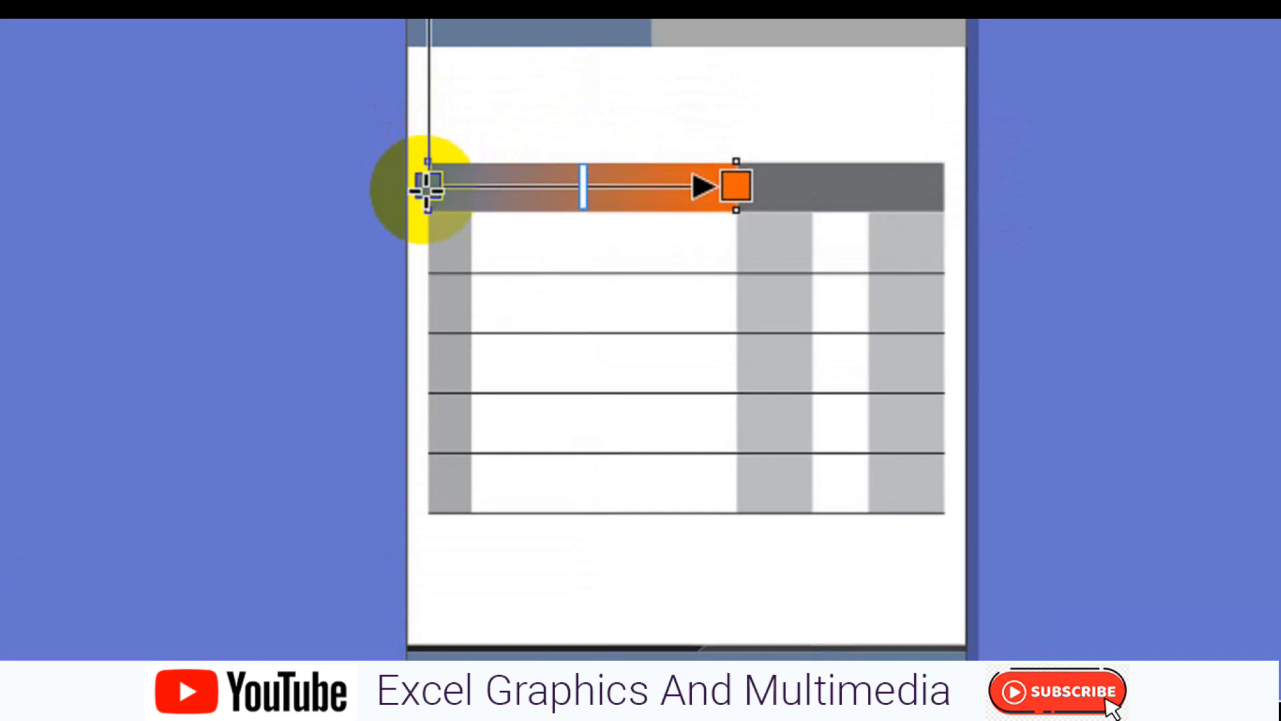
left_click(356, 238)
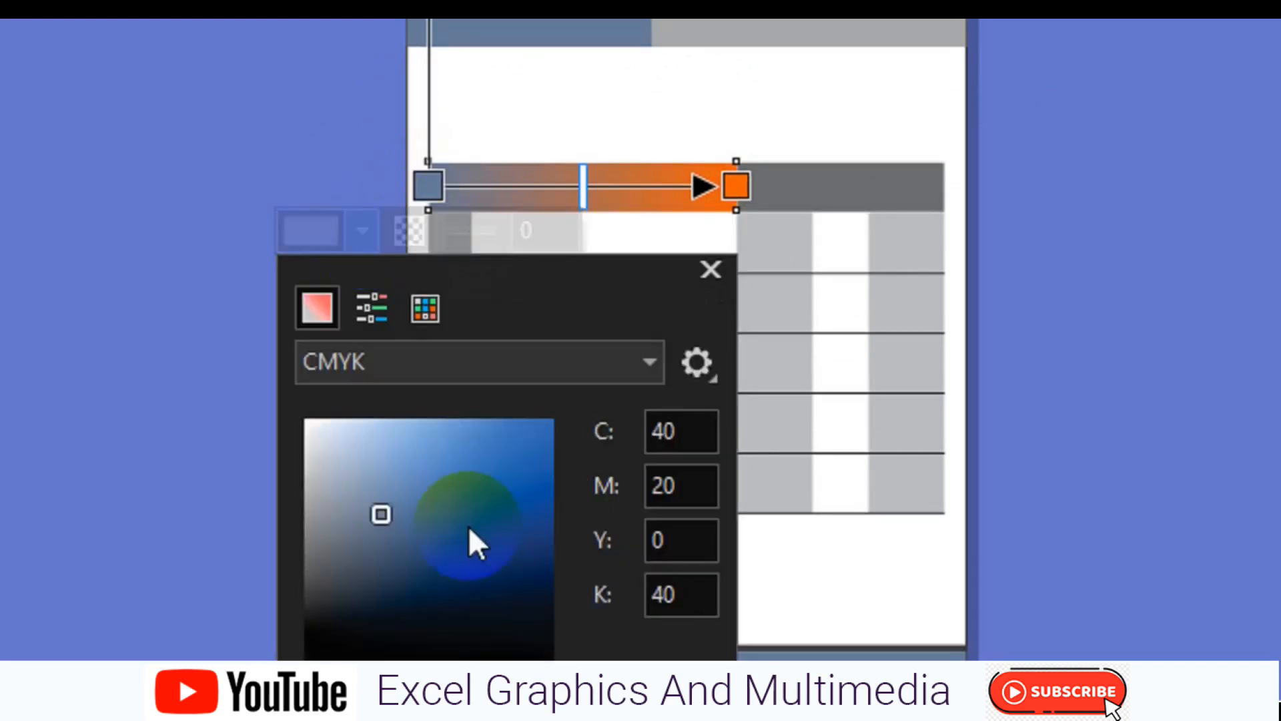
left_click(321, 538)
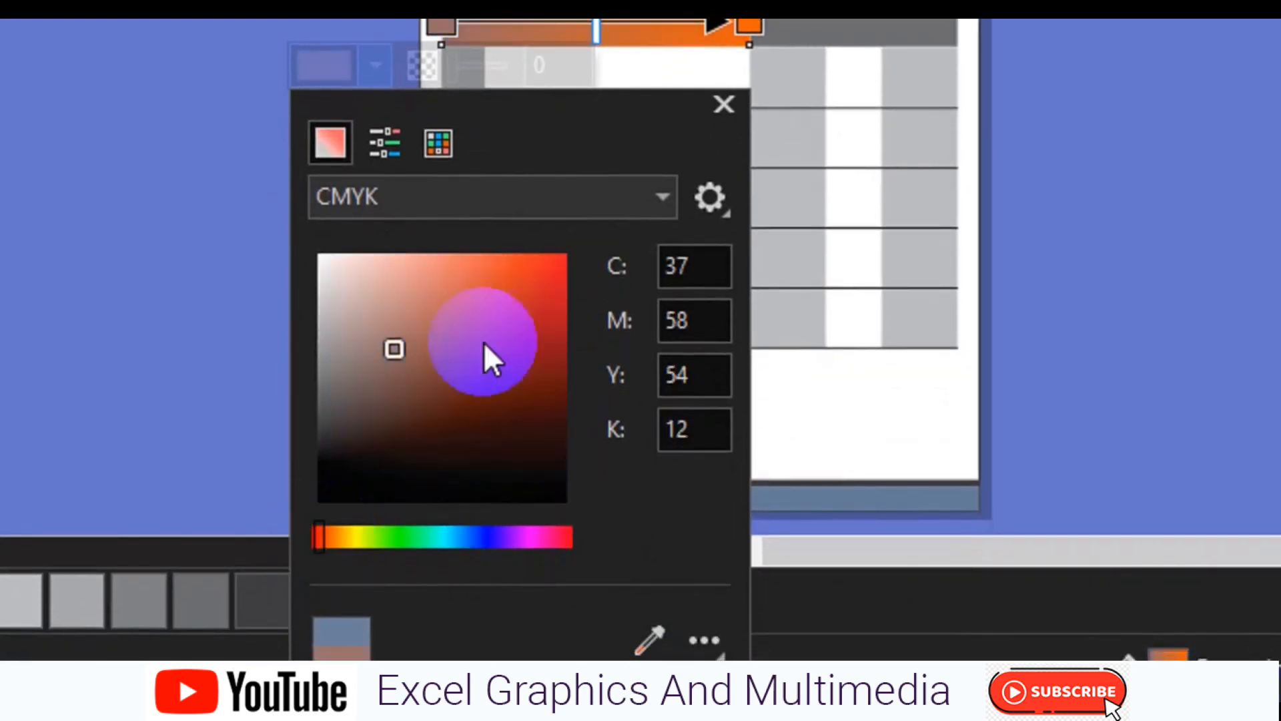
left_click(545, 289)
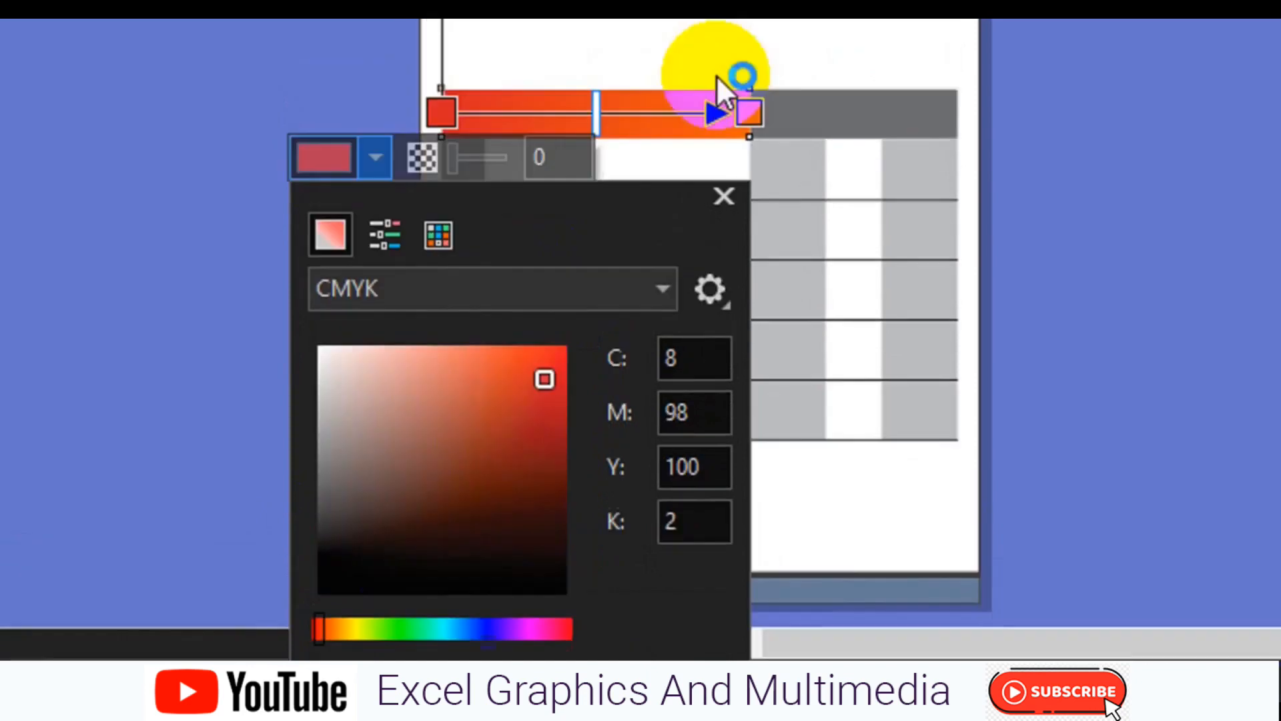
- Set the end colour of the table header gradient to lighter orange #FC7724
left_click(747, 111)
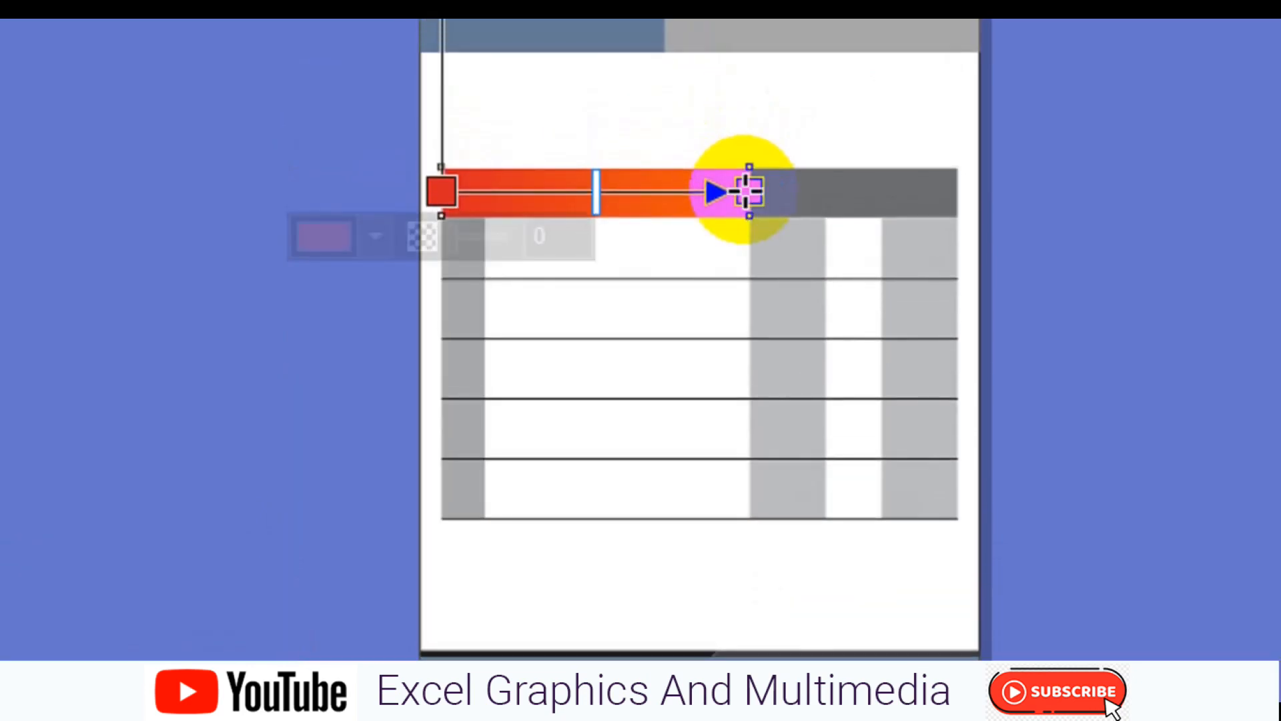
left_click(687, 237)
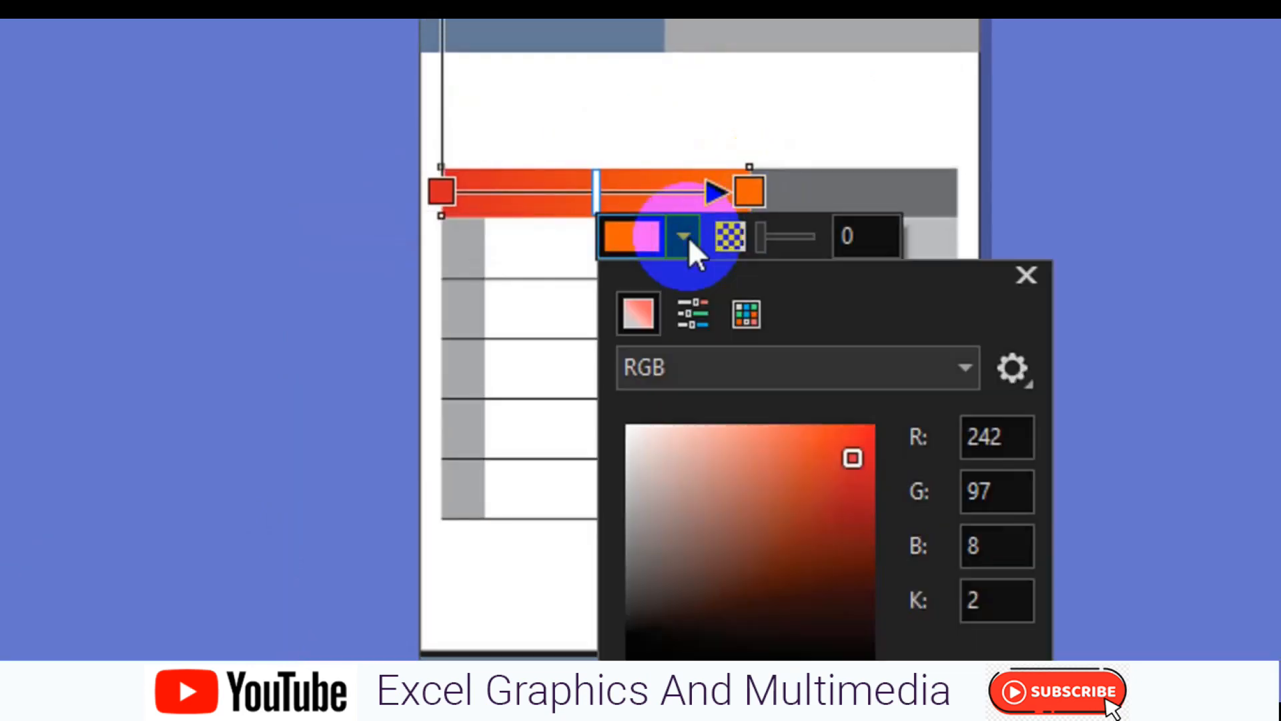
left_click(840, 425)
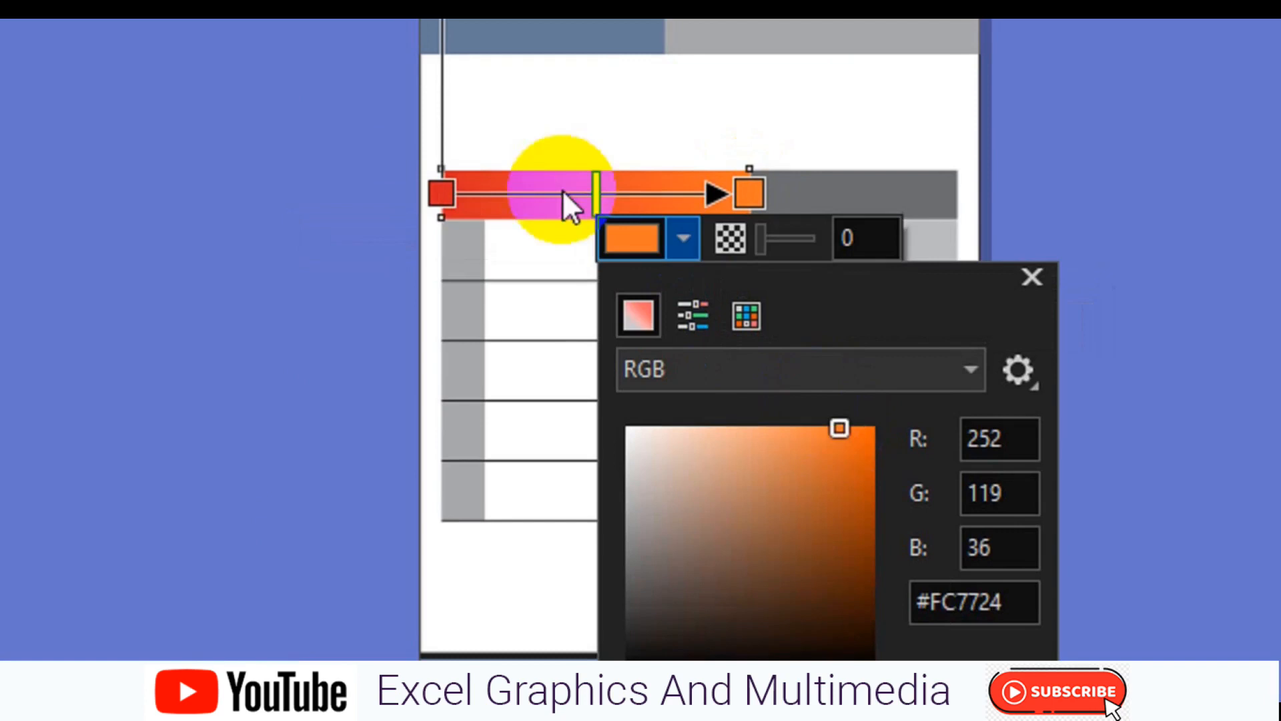
left_click(598, 194)
left_click(587, 193)
key("space")
left_click(185, 170)
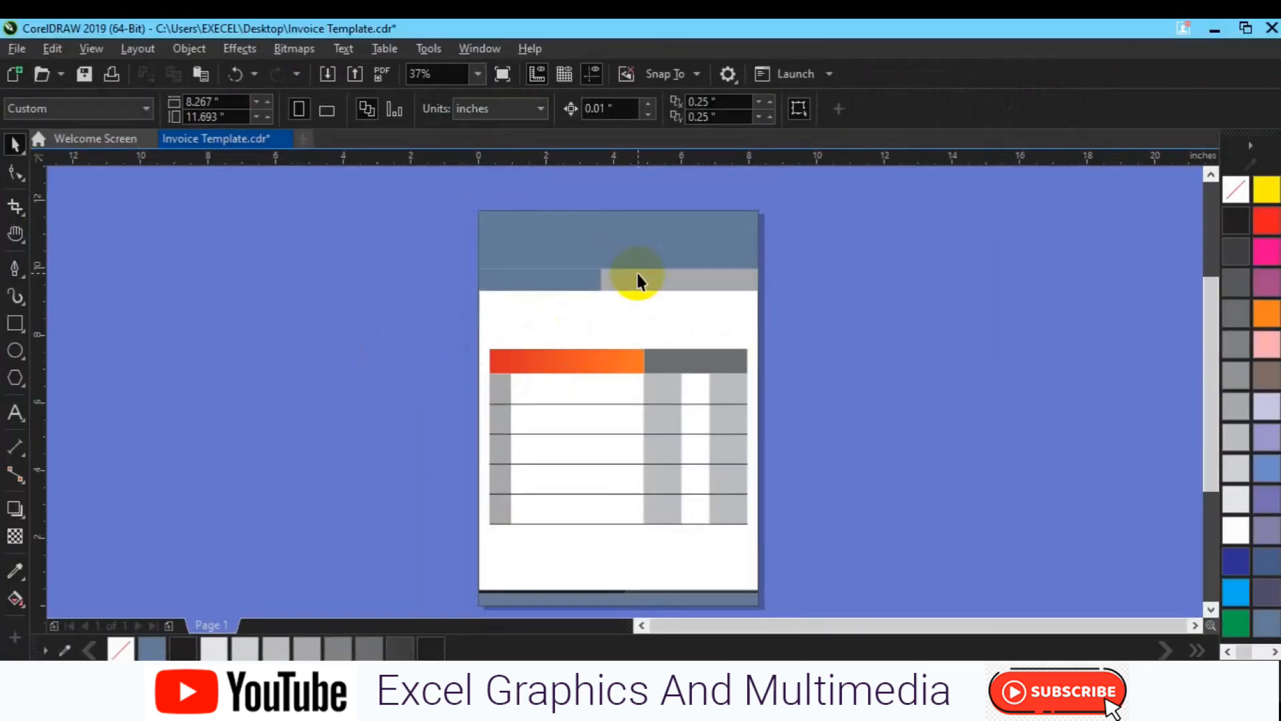
- Copy the table header's gradient to the blue section of the lower header band and reverse it to run from orange to red
left_click(581, 285)
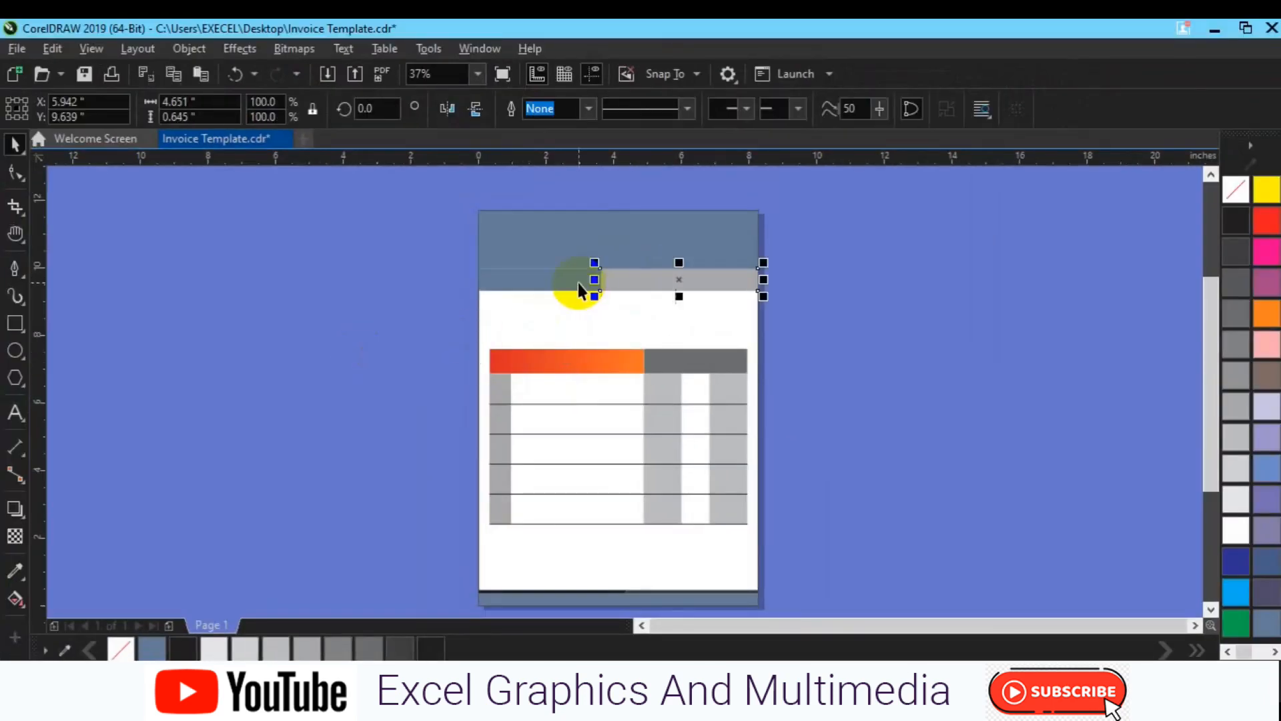
left_click(15, 597)
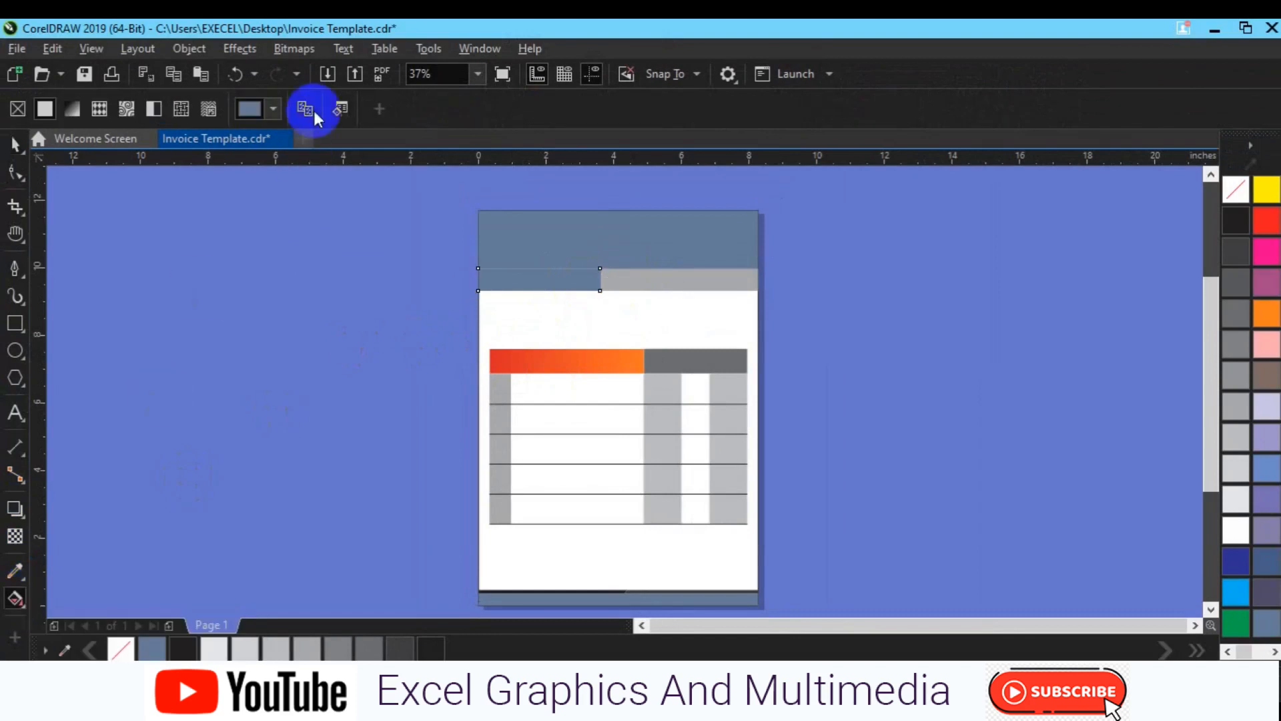
left_click(522, 337)
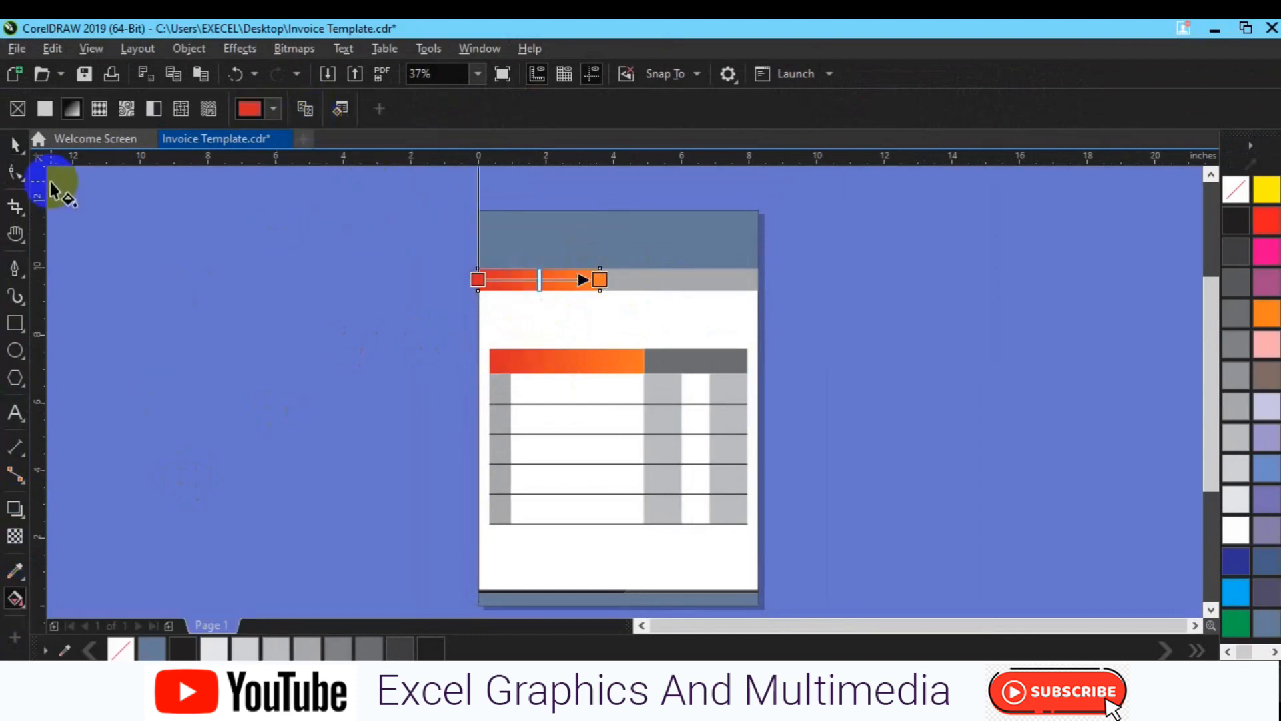
left_click_drag(590, 279, 480, 275)
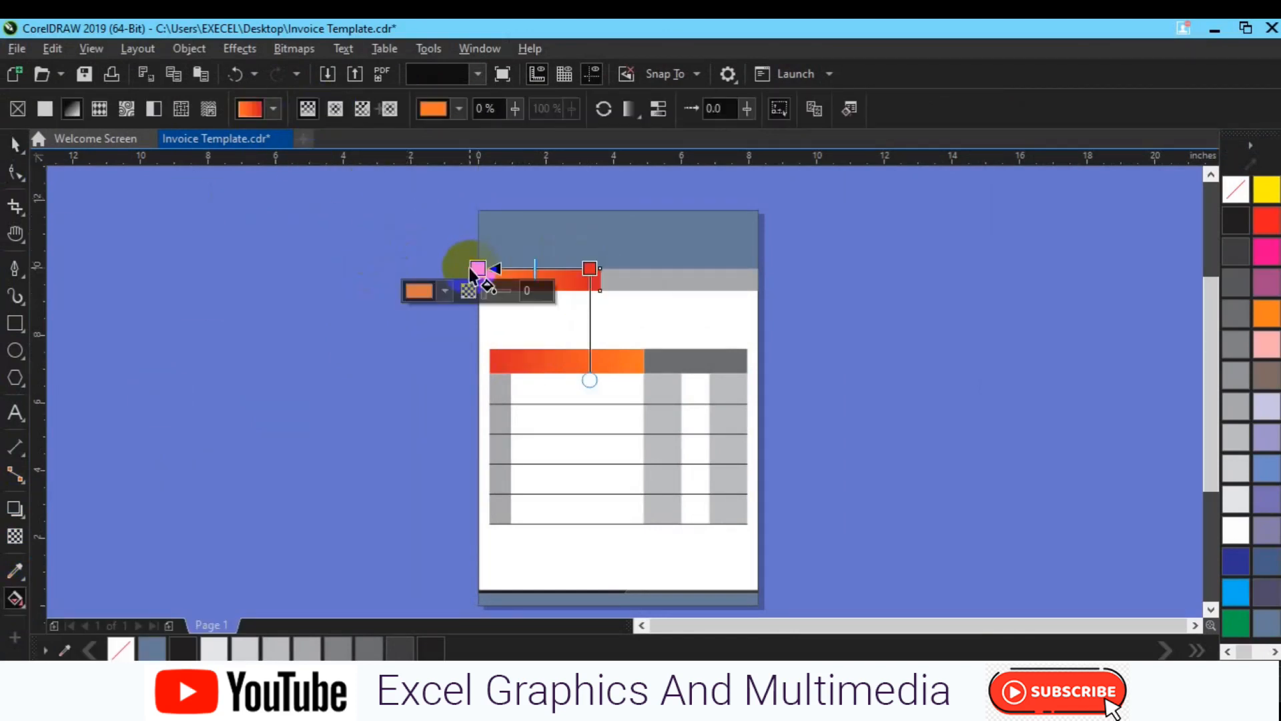
key("space")
left_click(848, 357)
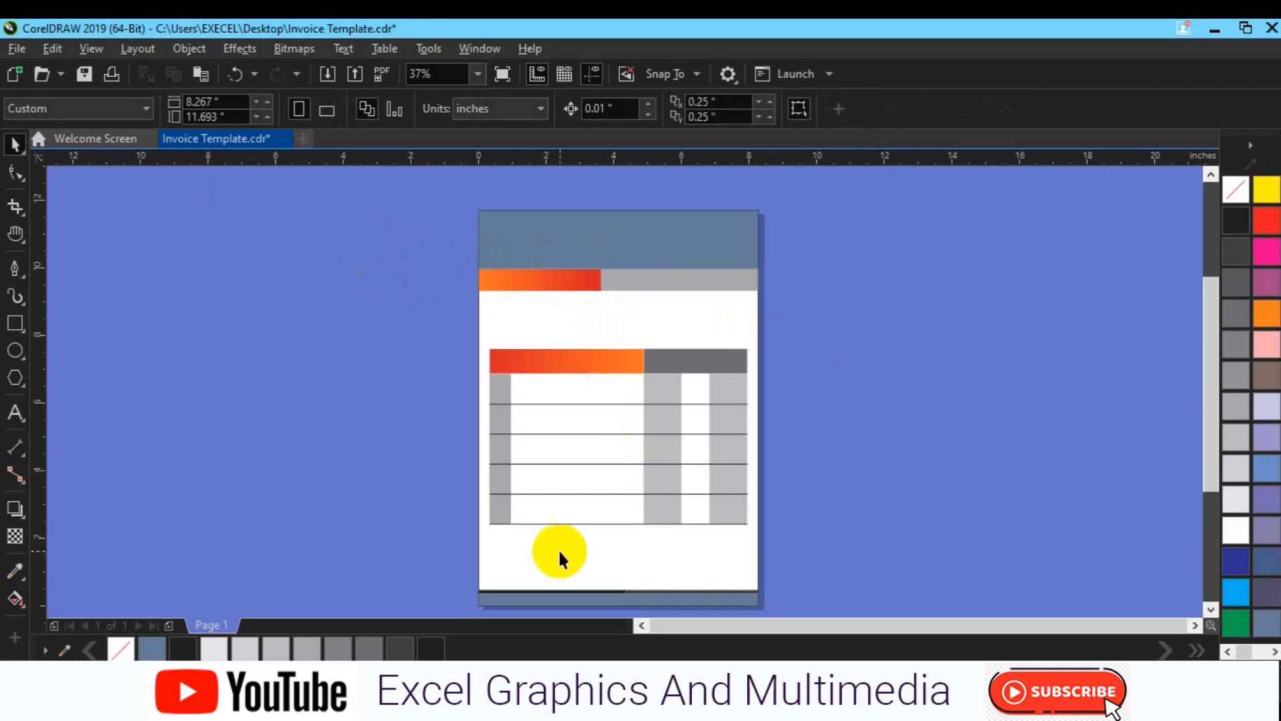
- Fill the footer's two accent strips with the gradient's sampled colours, orange for the first strip and red for the second
left_click(557, 591)
left_click(14, 570)
left_click(485, 279)
key("space")
left_click(15, 570)
left_click(492, 359)
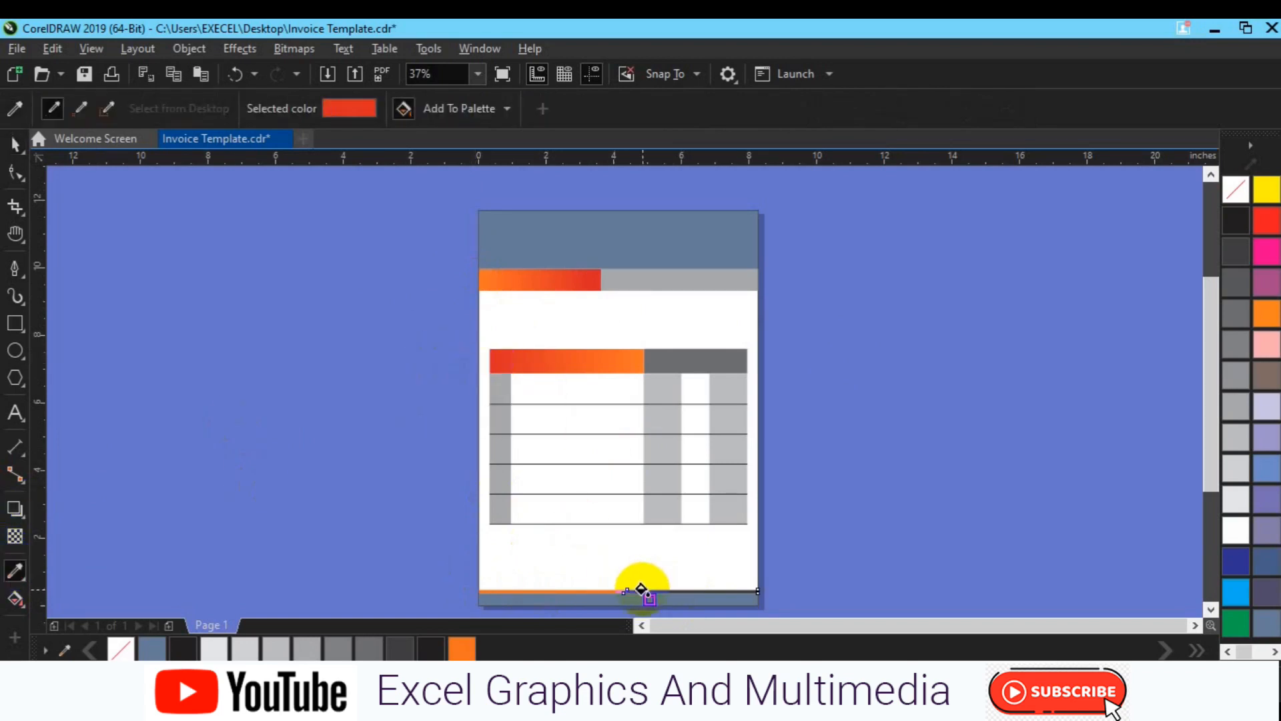
left_click(629, 591)
key("space")
- Fill the upper header band with a uniform bluish near-black, CMYK 82, 73, 60, 81
left_click(669, 253)
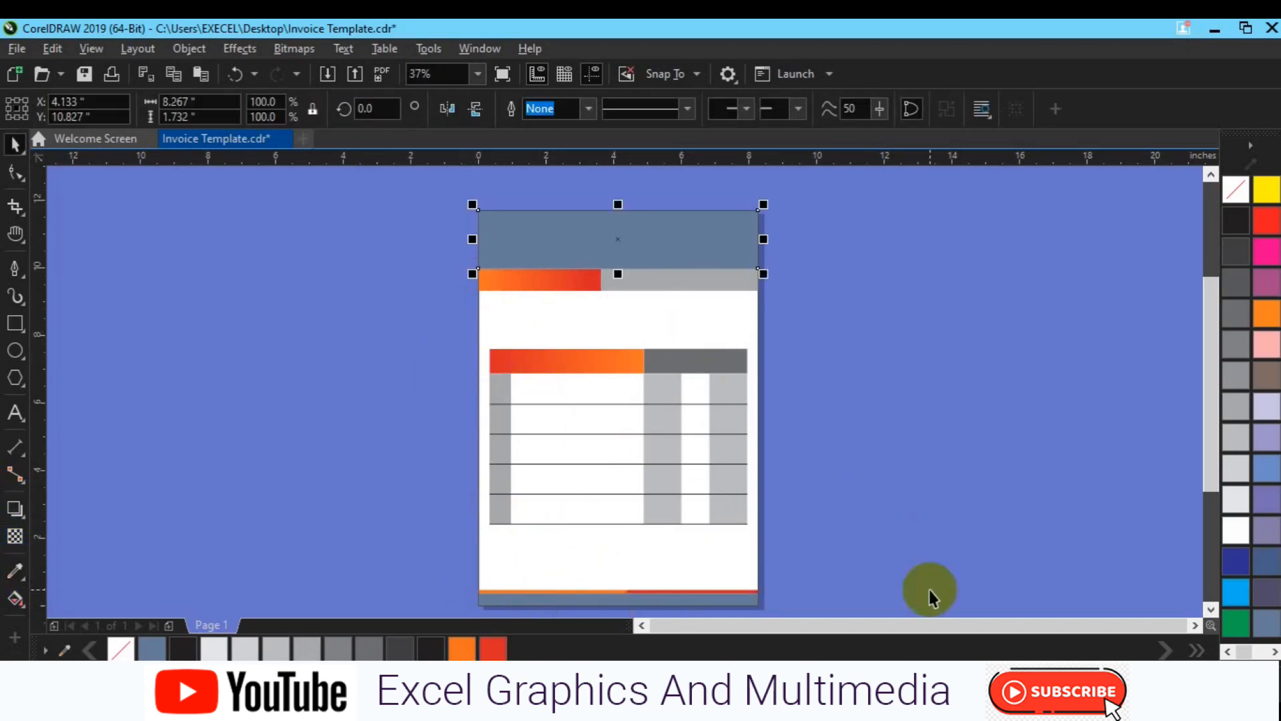
key("shift+F11")
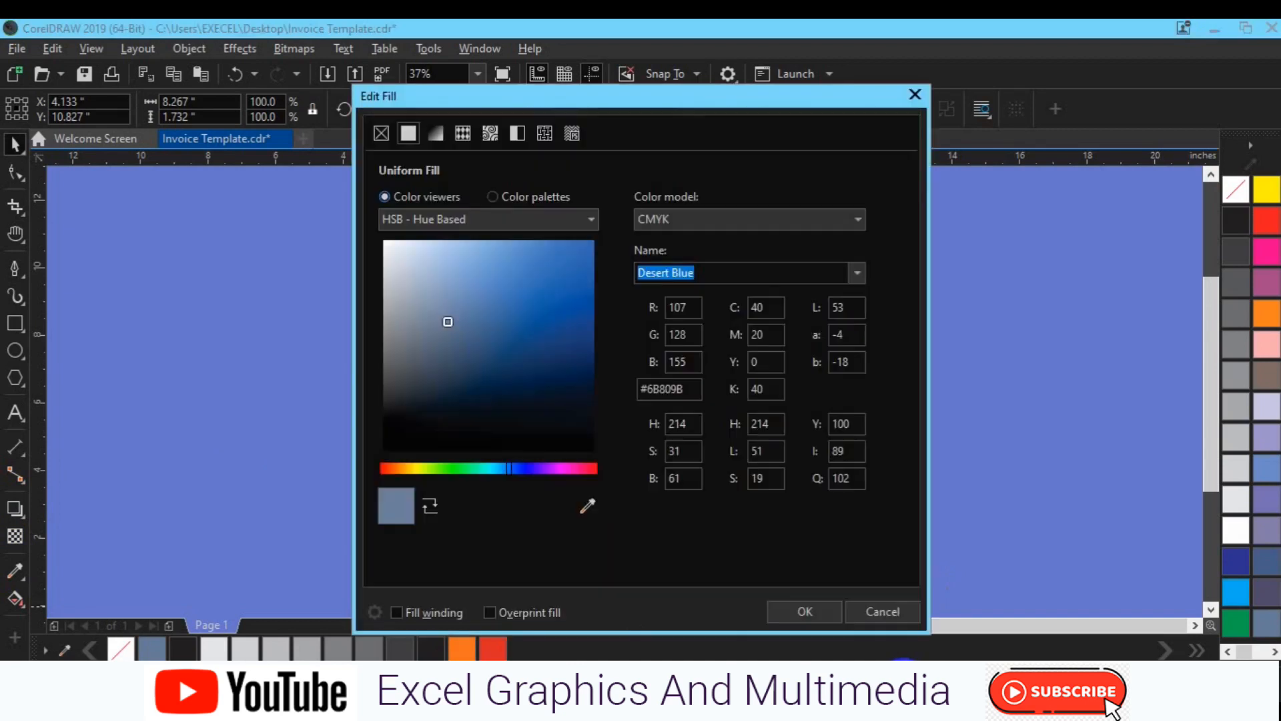
left_click_drag(554, 418, 579, 432)
left_click(775, 604)
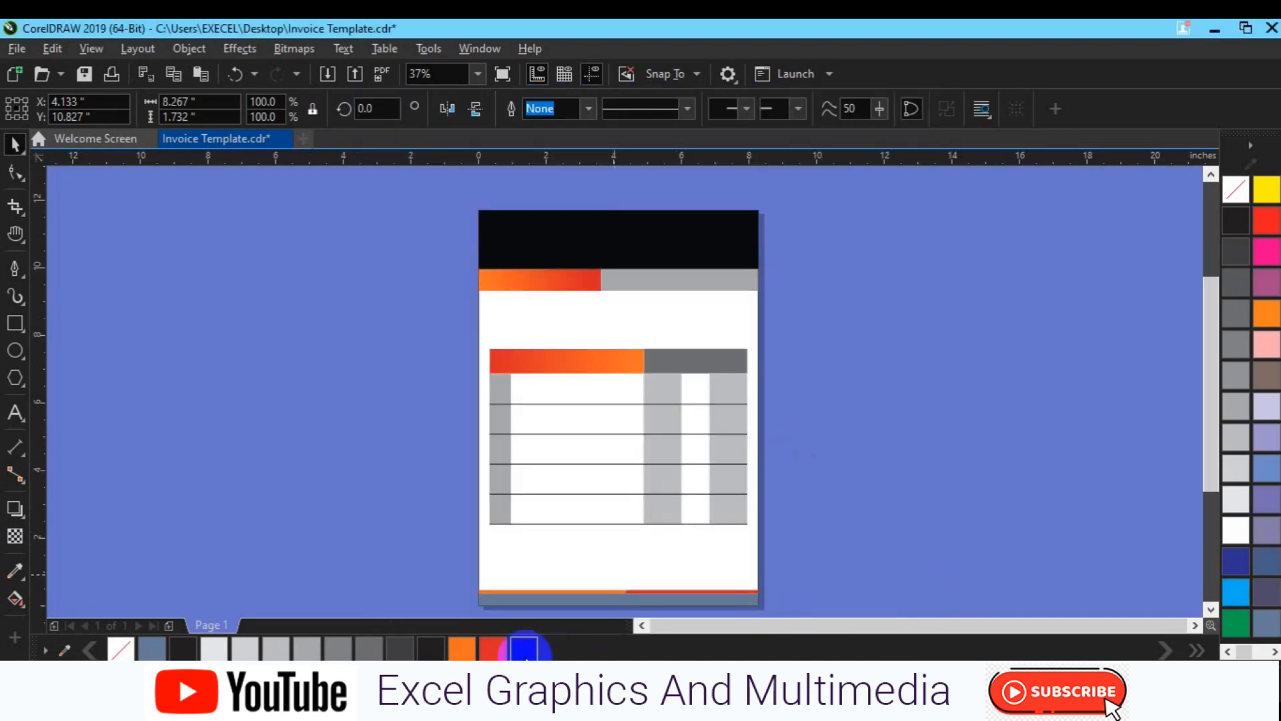
double_click(907, 676)
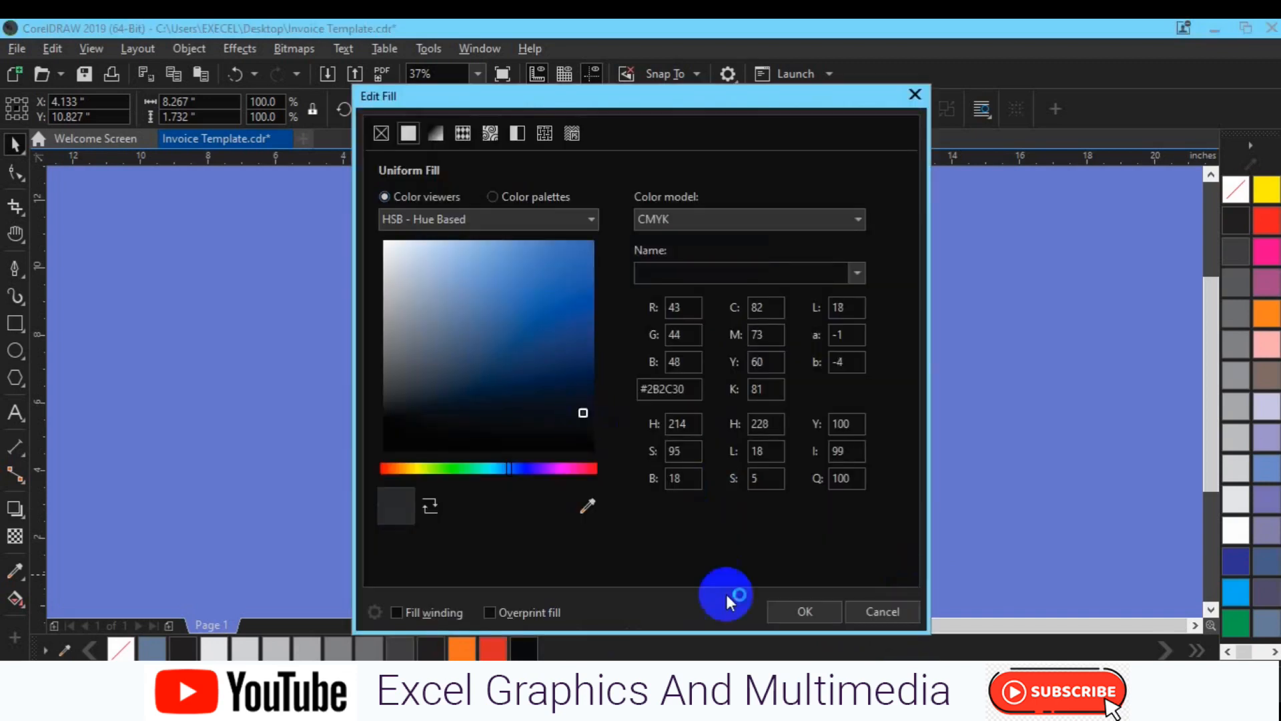
left_click(781, 609)
left_click(888, 495)
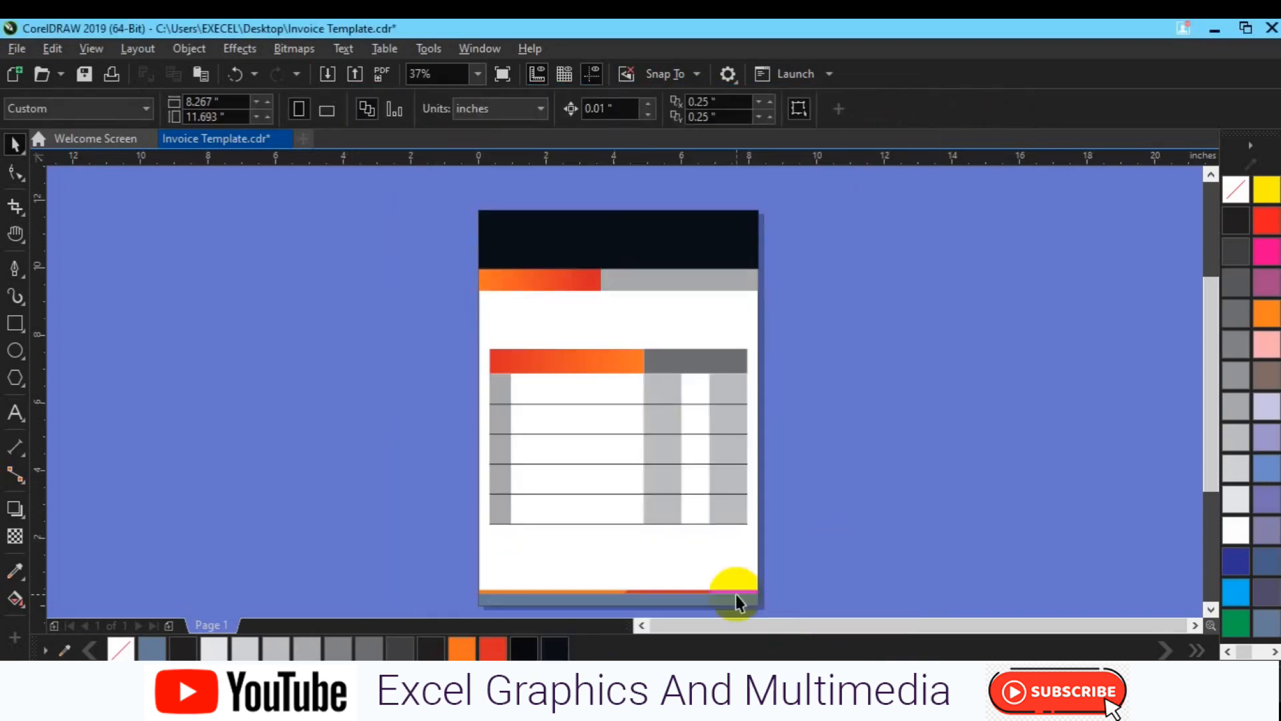
- Fill the footer band with the grey sampled from the lower header band
left_click(670, 599)
left_click(15, 571)
left_click(623, 283)
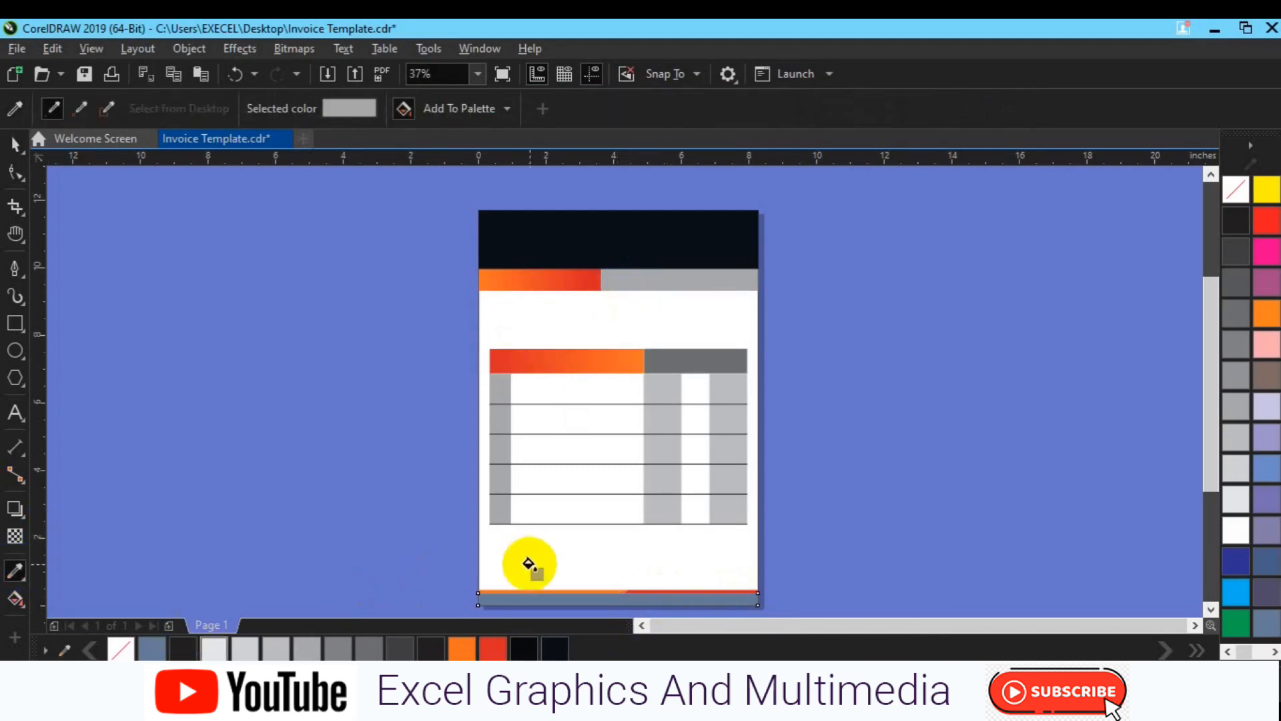
left_click(529, 600)
key("space")
left_click(819, 498)
- Fill the footer band with the same bluish near-black as the upper header band
scroll(894, 534, "up", 1)
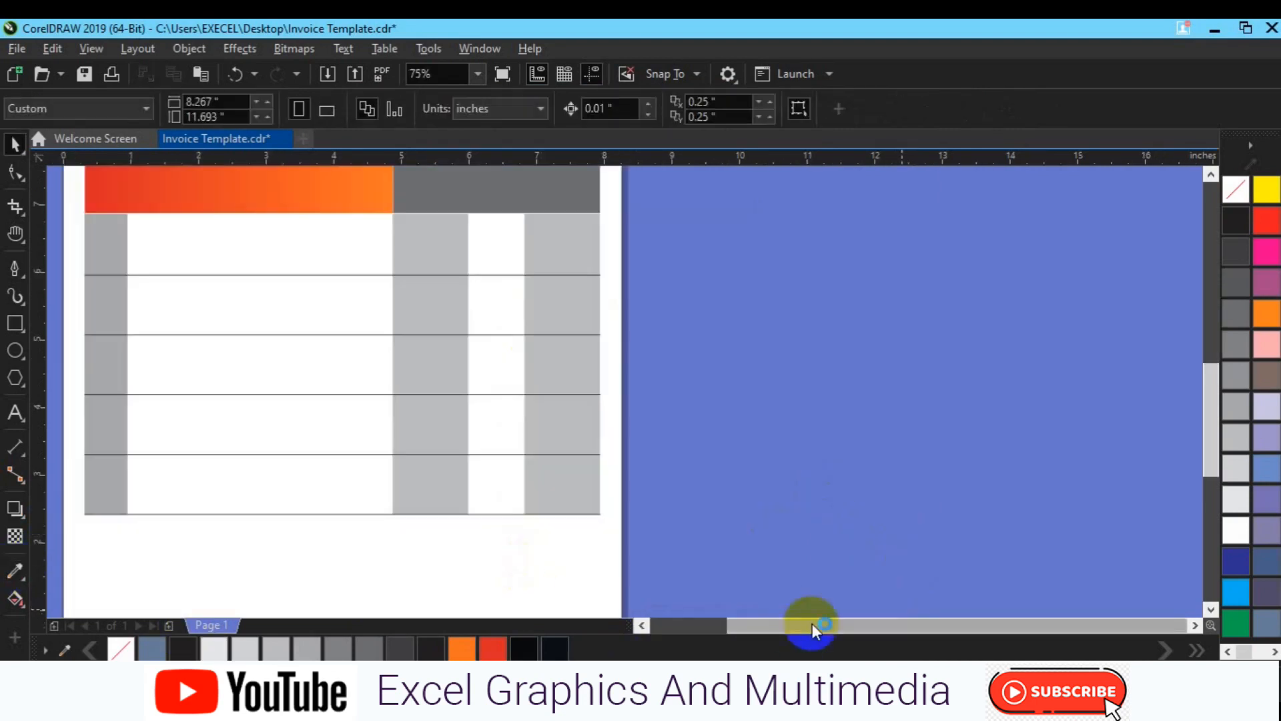
left_click_drag(811, 625, 788, 631)
left_click(1211, 609)
left_click(1211, 610)
left_click(1210, 609)
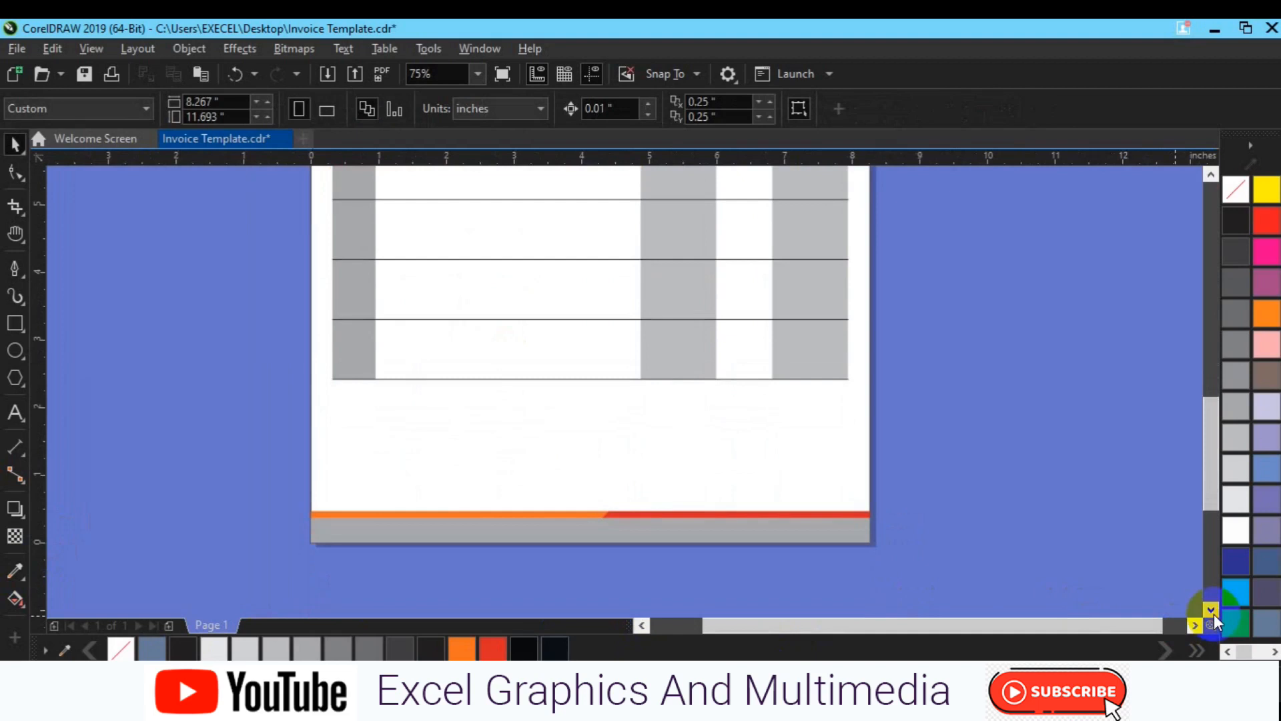
left_click(1211, 175)
left_click(784, 574)
left_click(554, 647)
left_click(878, 480)
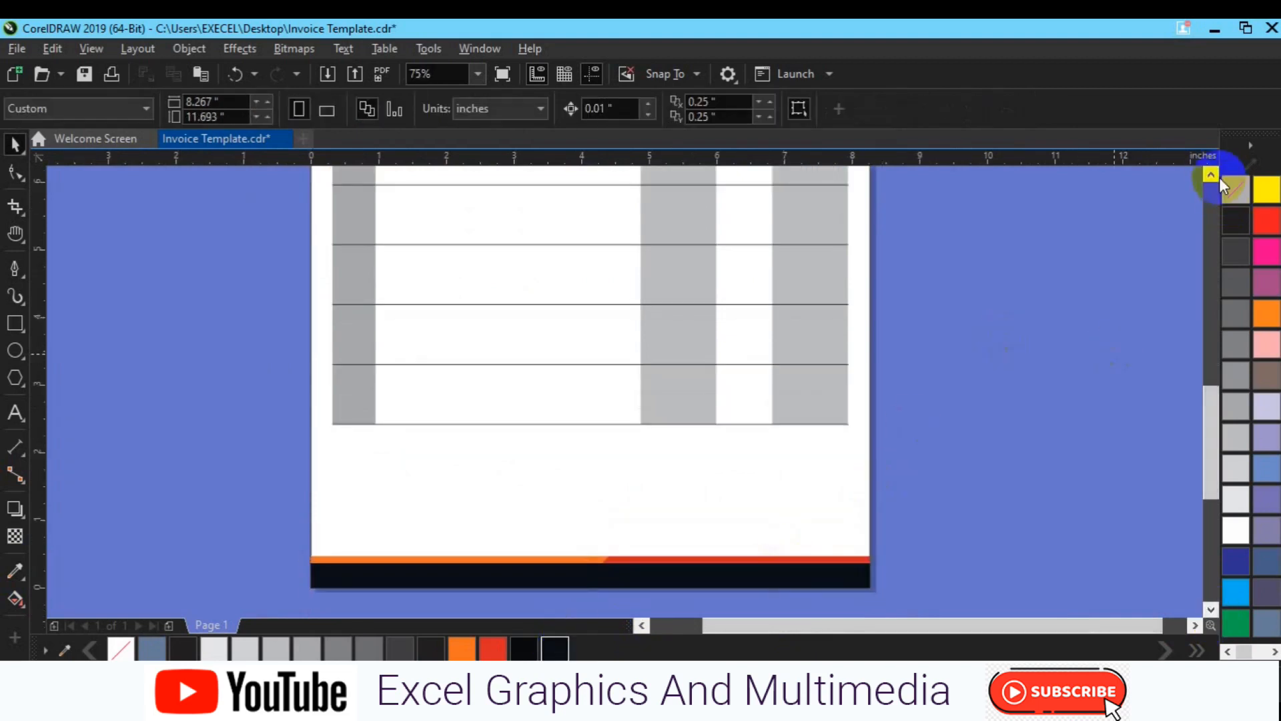
- Insert the recently used Webdings glyph, enlarge it to about 0.47 by 0.39 inches and place it near the upper header band's left end
left_click(1211, 175)
left_click(1211, 174)
left_click(1210, 174)
left_click(1211, 174)
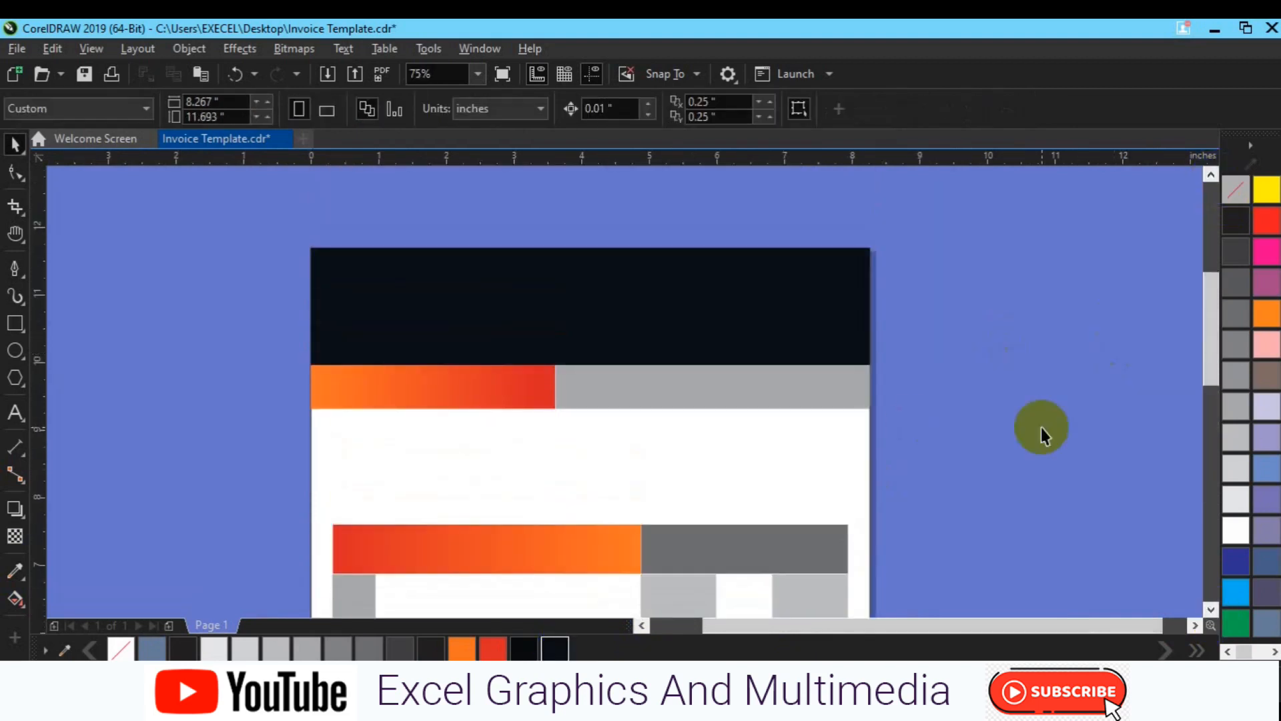
key("ctrl+F11")
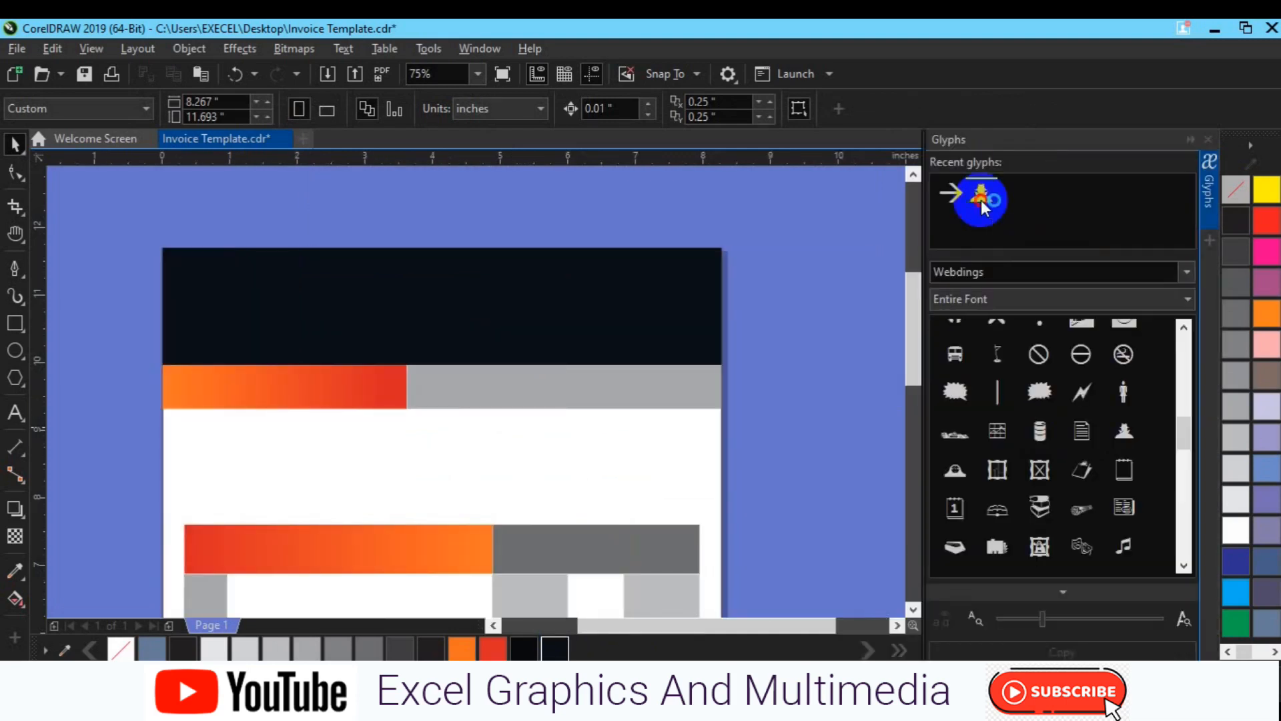
left_click_drag(982, 196, 767, 325)
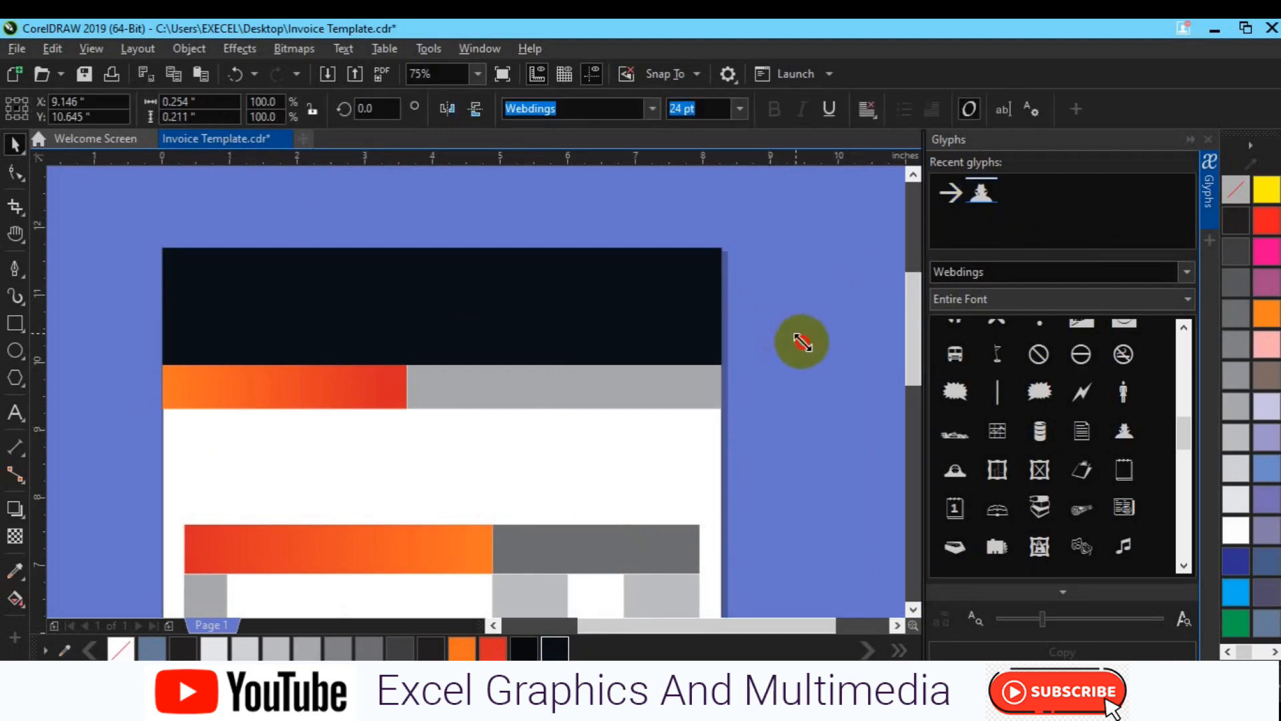
left_click_drag(782, 326, 202, 301)
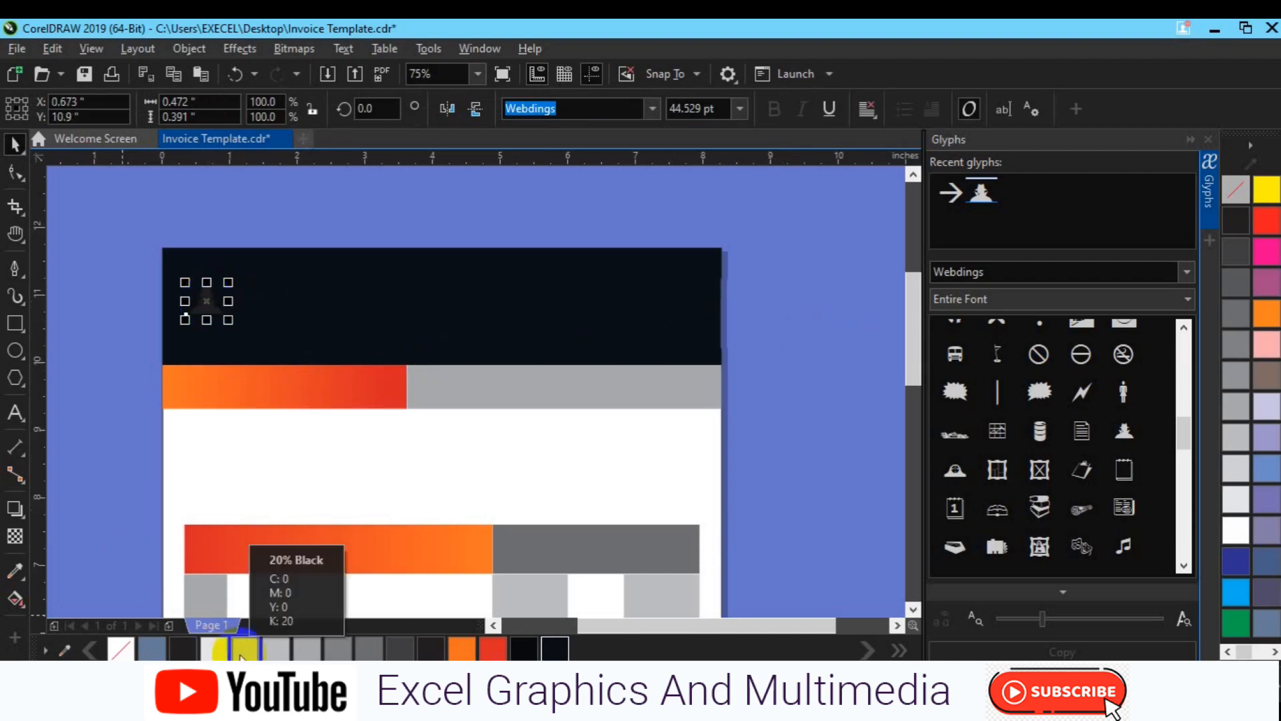
- Fill the logo glyph white and add the text "Company Name" in the upper header band
left_click(216, 648)
left_click(1232, 531)
left_click(15, 412)
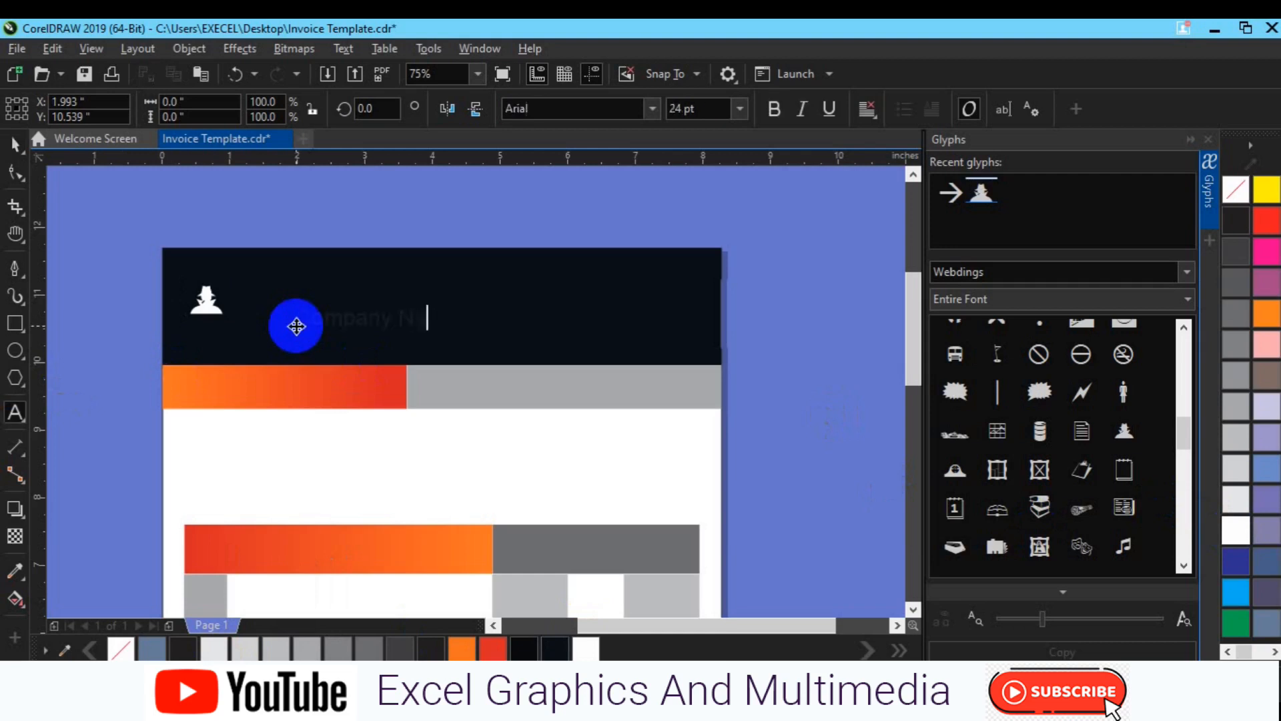
key("ctrl+a")
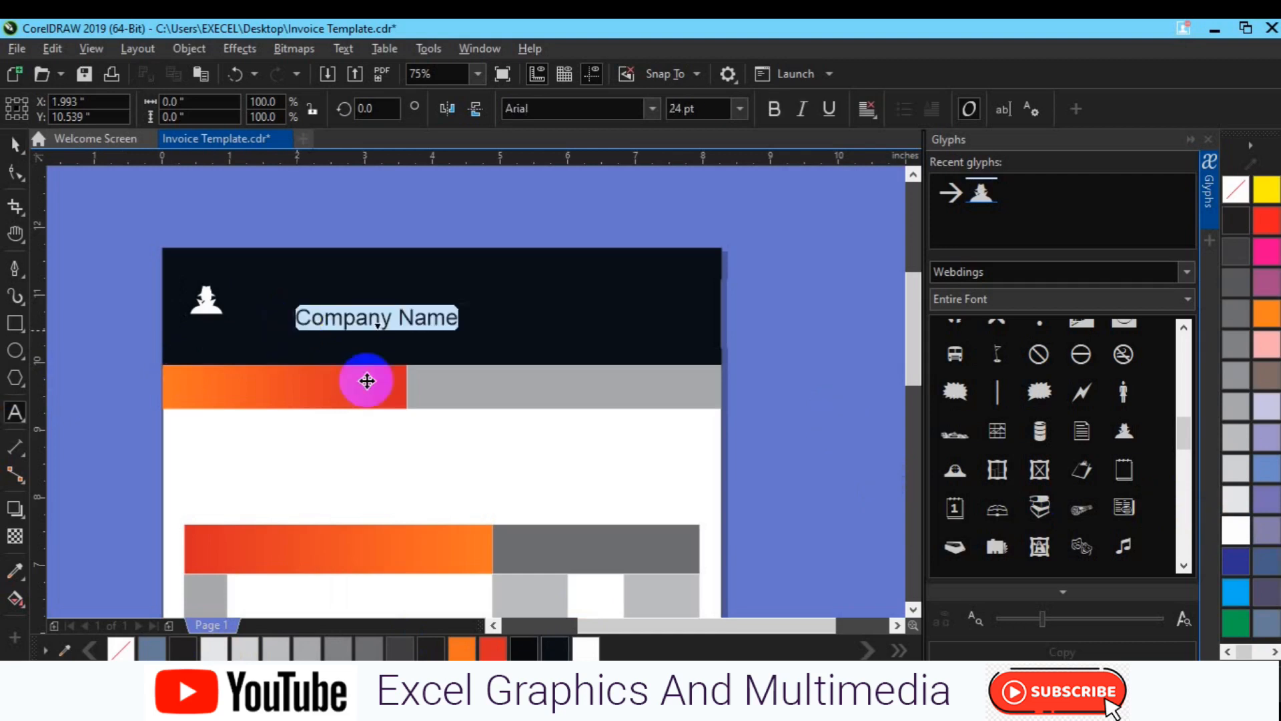
- Set the company name in orange Bebas and place it directly to the right of the logo glyph
left_click(651, 109)
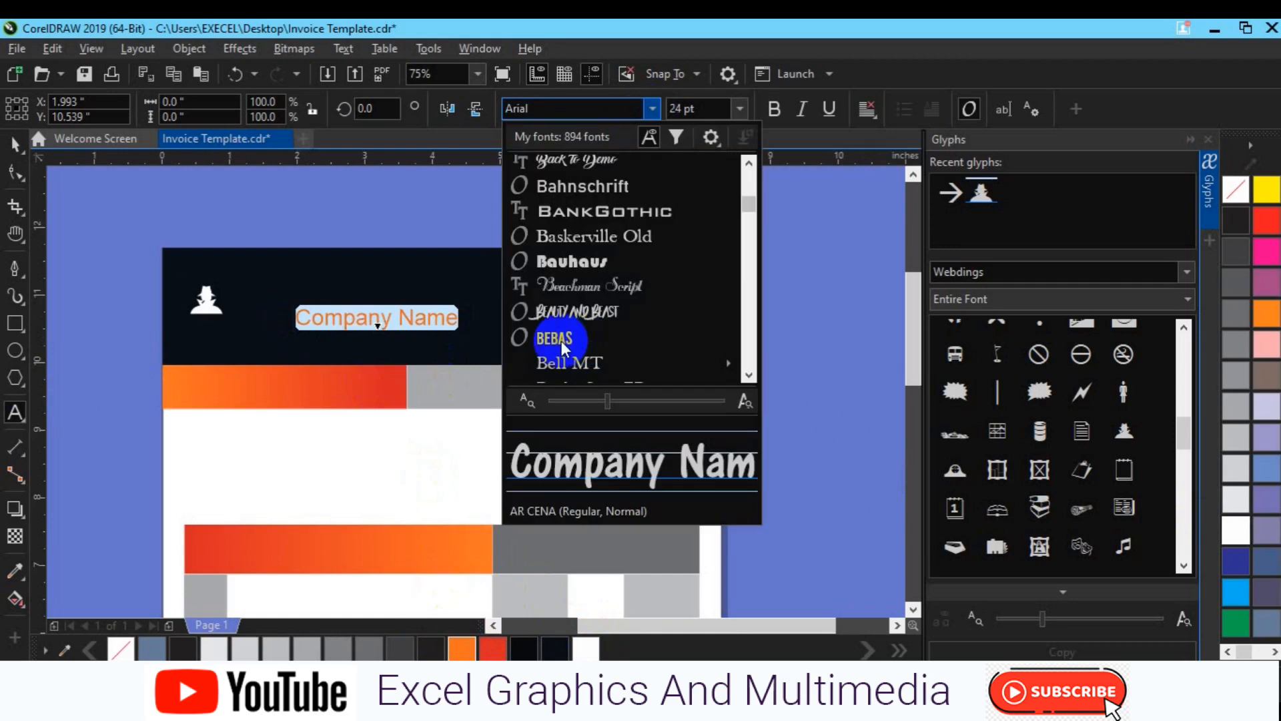
left_click(562, 342)
left_click(15, 143)
left_click_drag(356, 319, 294, 300)
- Select the glyph and company name together and centre them vertically in the upper header band
left_click(204, 309, "shift")
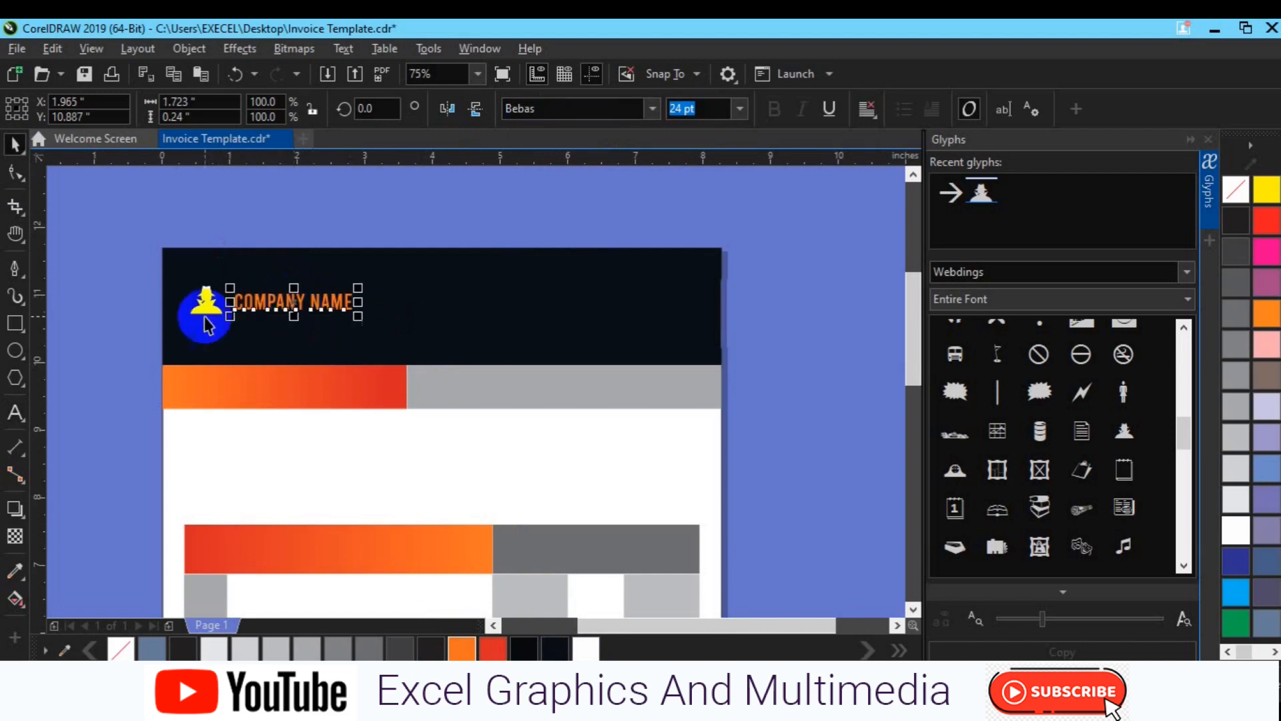
left_click(337, 329)
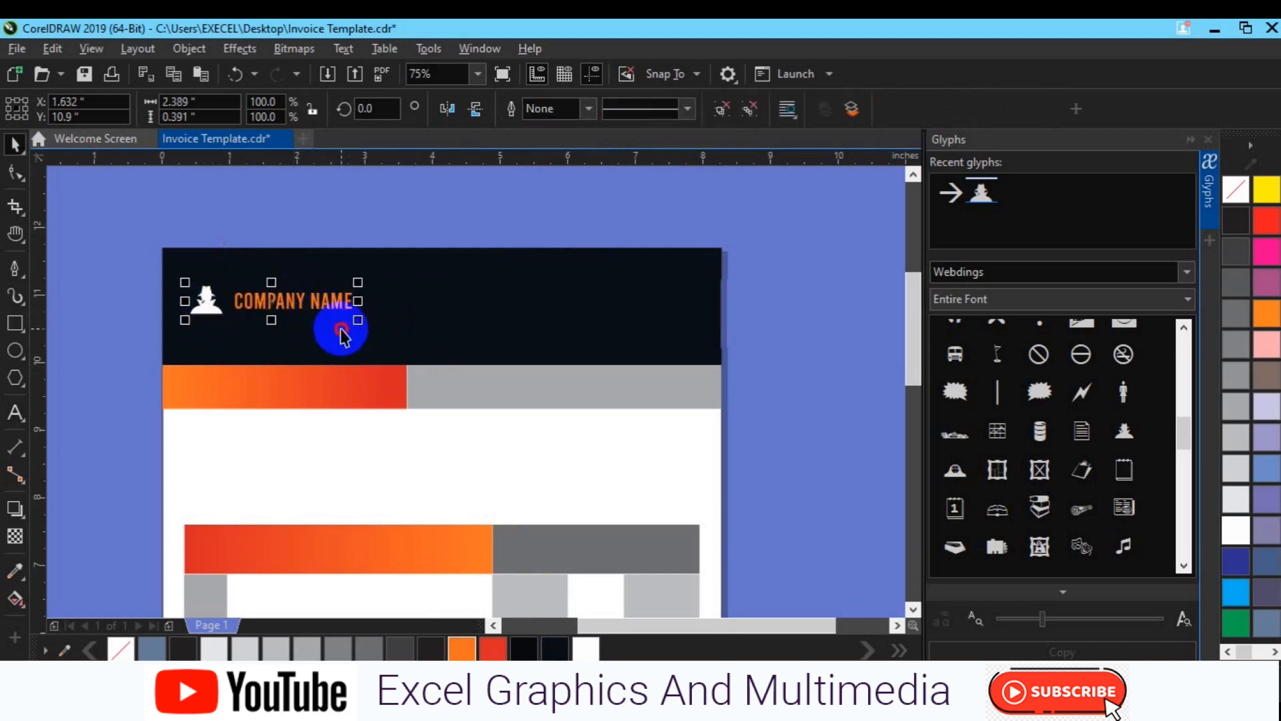
left_click(292, 311)
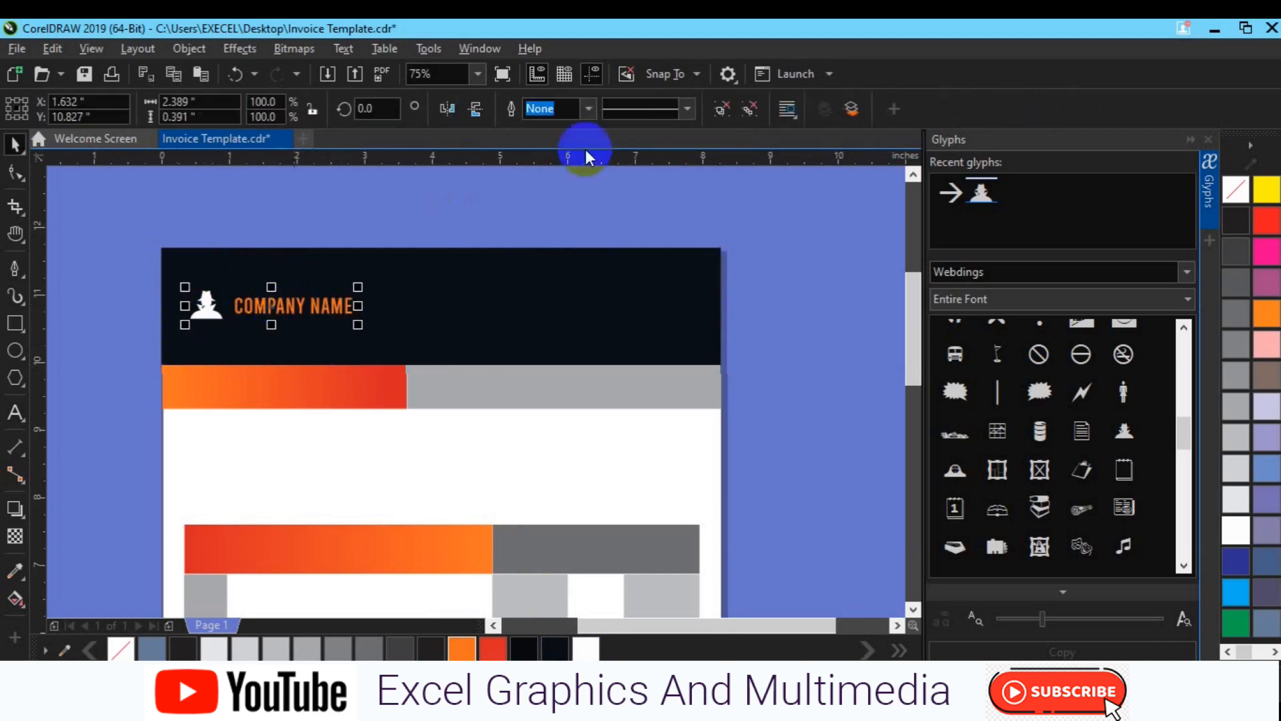
- Duplicate the company name text, change the copy to "INVOICE" and place it near the header band's right end
left_click(328, 294)
key("ctrl+d")
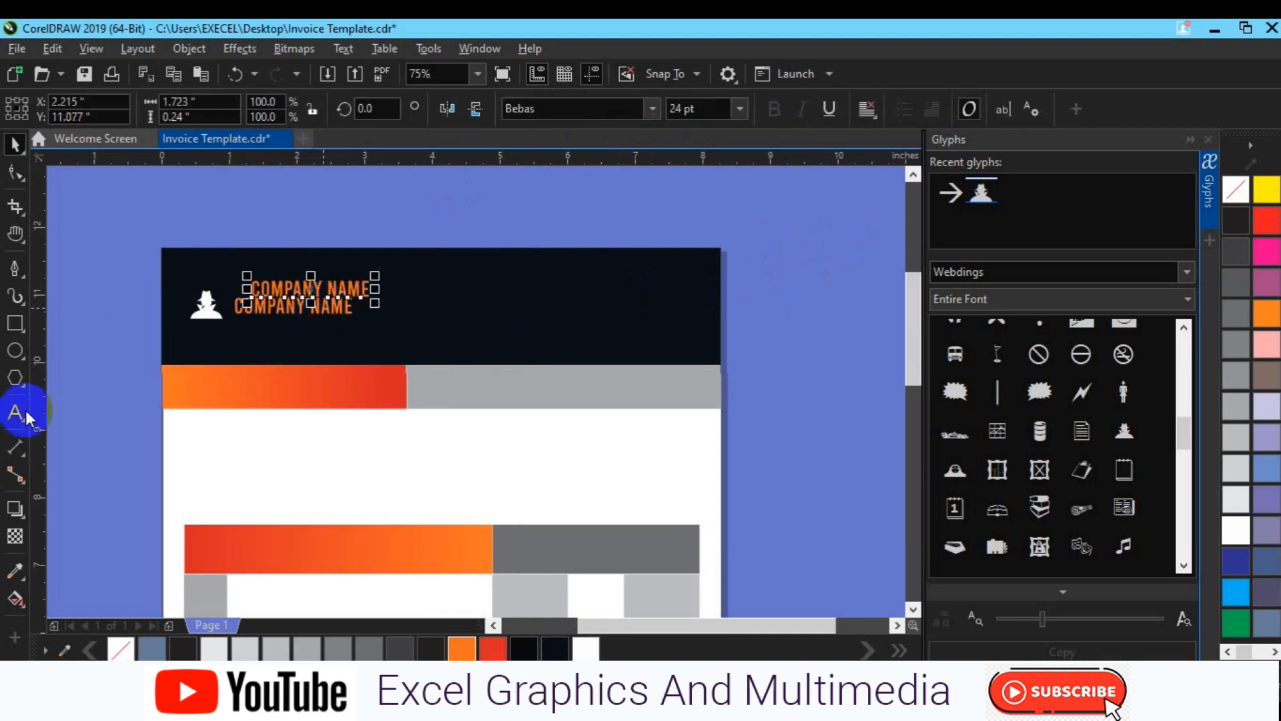
key("ctrl+a")
type("INVOICE")
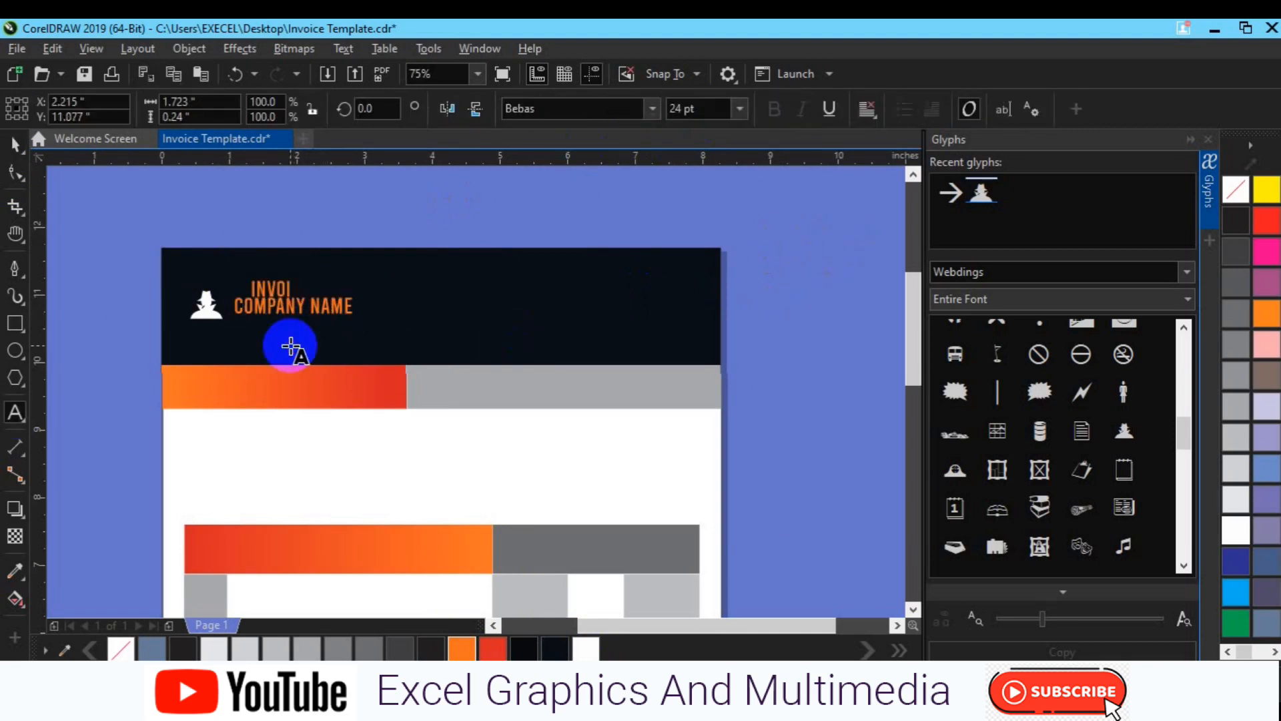
left_click(15, 144)
left_click_drag(278, 292, 605, 311)
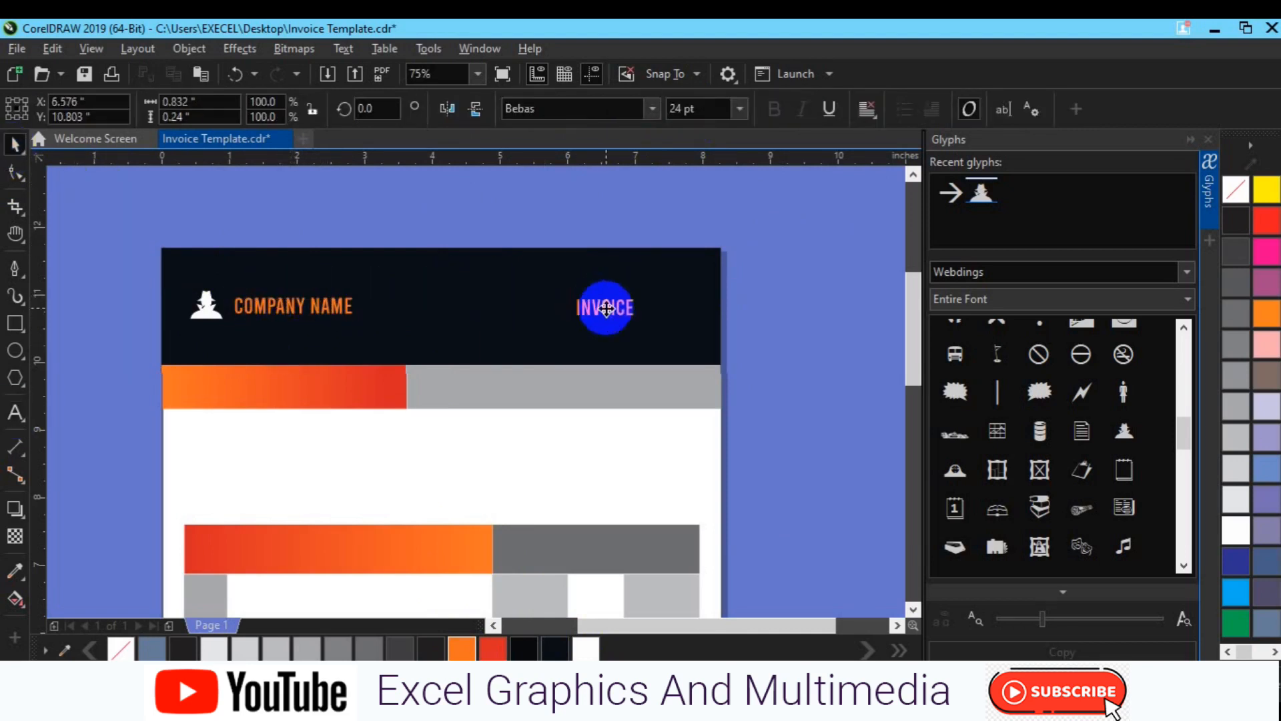
- Enlarge the INVOICE heading to 50 pt and centre it vertically in the upper header band
left_click(681, 108)
type("4")
key("Return")
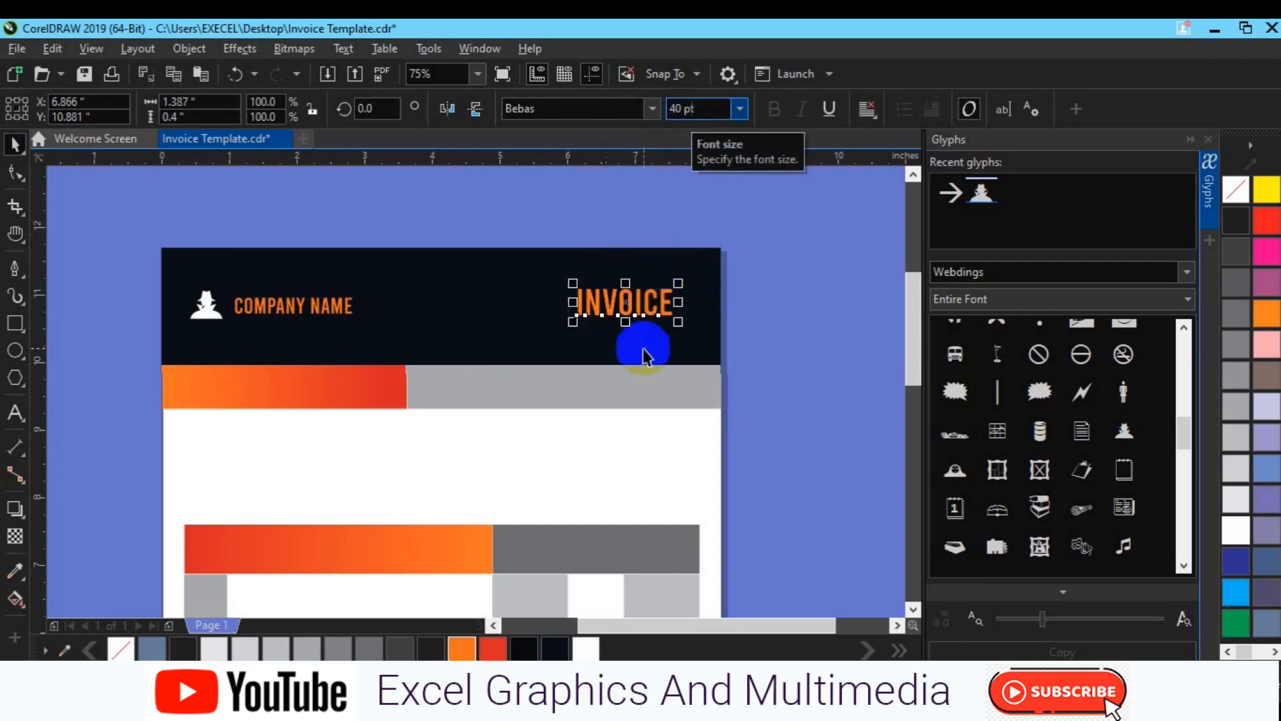
left_click(642, 345)
left_click(623, 315)
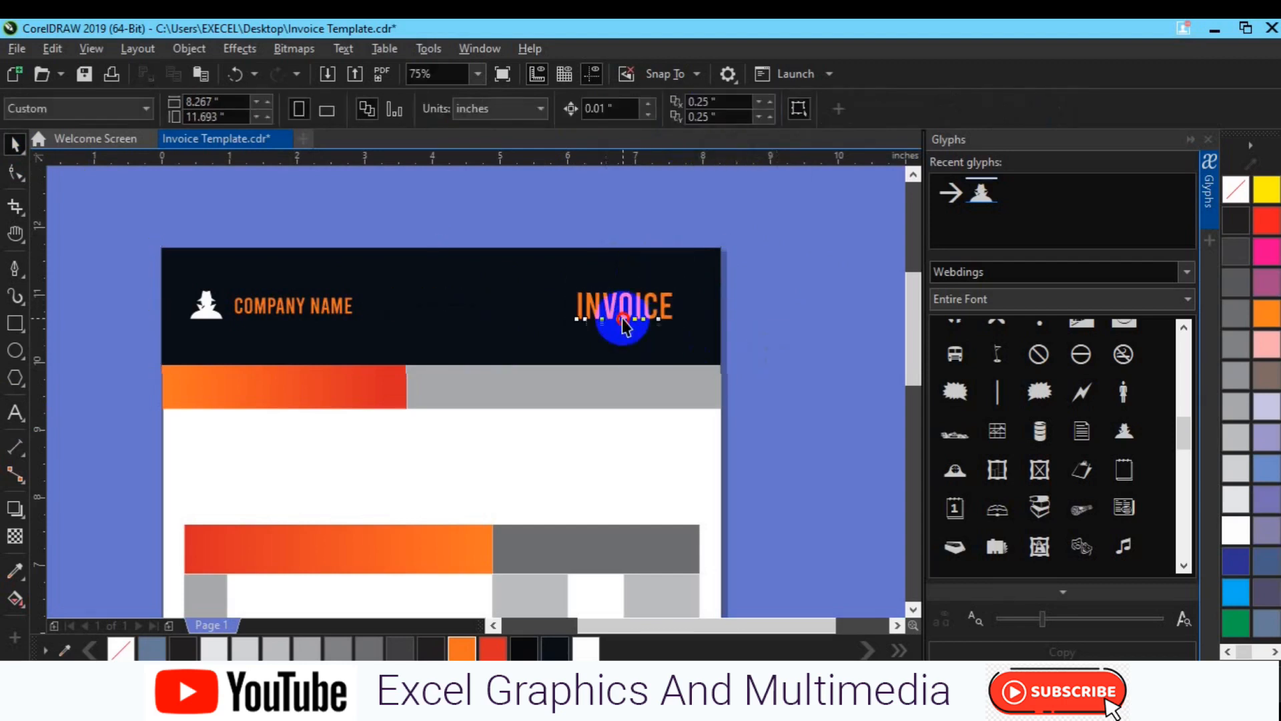
left_click(677, 108)
type("50")
key("Return")
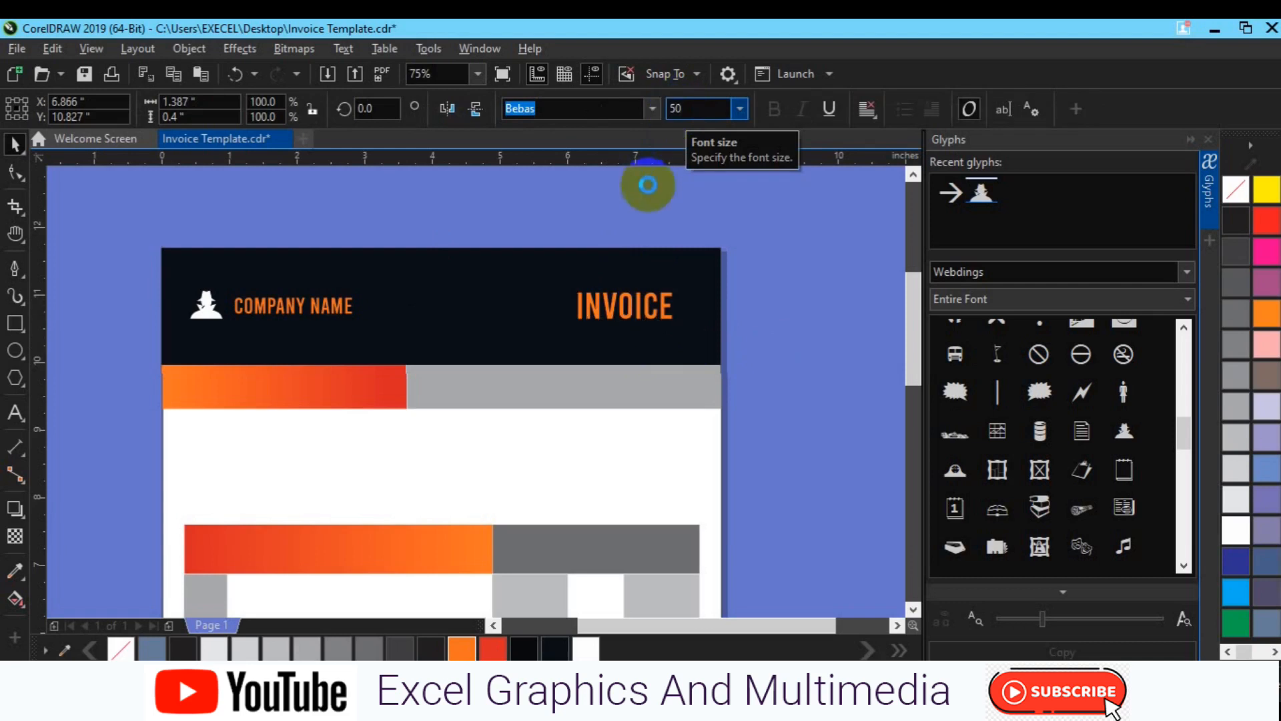
left_click(667, 356)
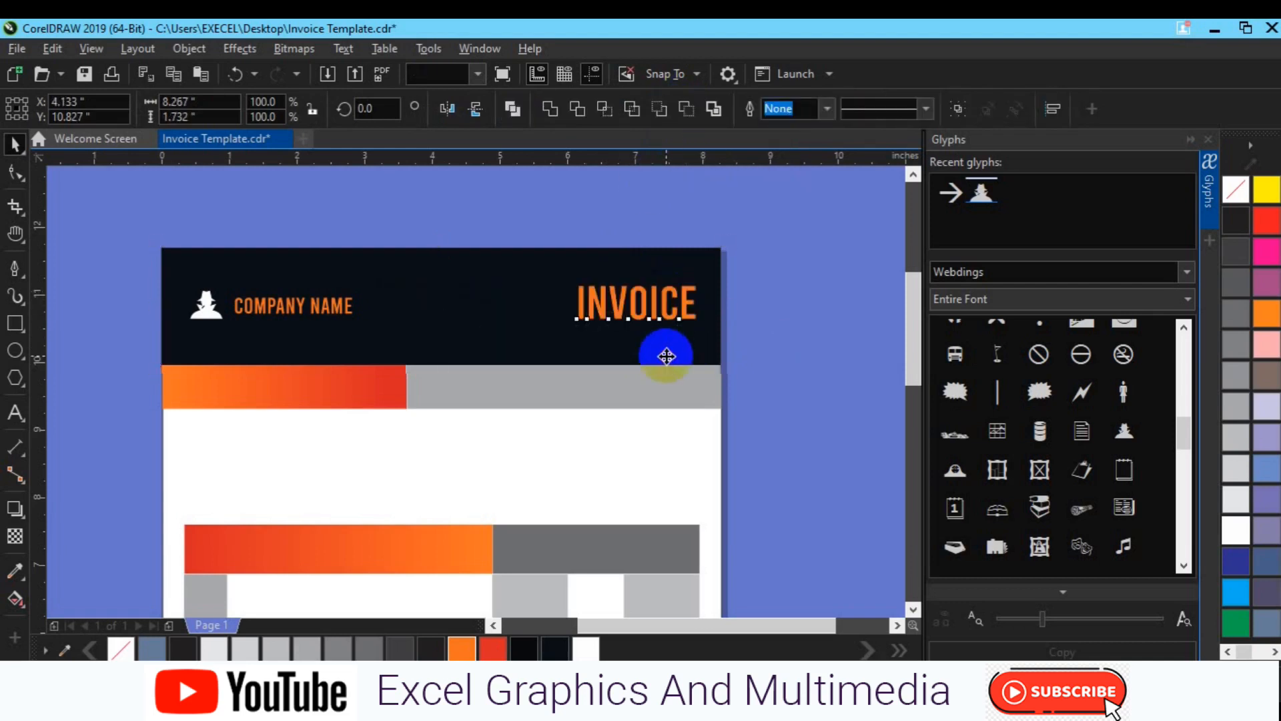
- Fill the company name white, stack the glyph centred above it and group the two as a logo
left_click(334, 314)
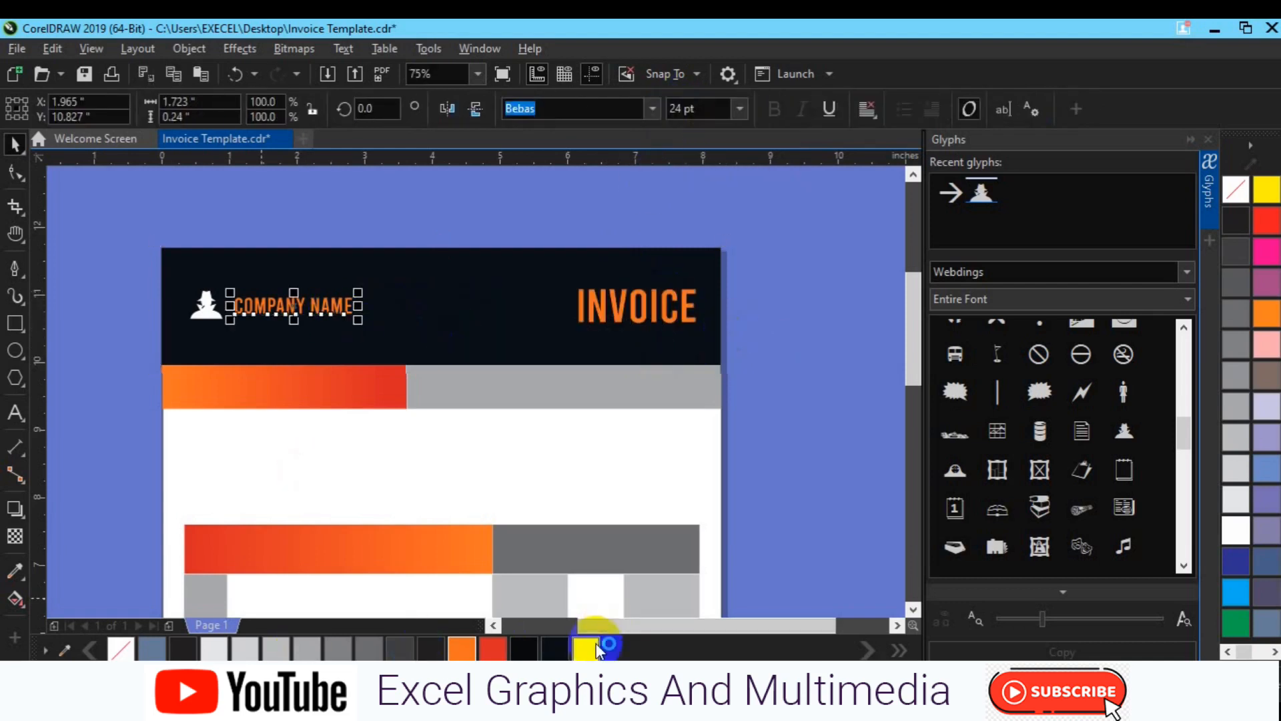
left_click(206, 314)
left_click_drag(208, 319, 247, 295)
key("ctrl+g")
- Centre the stacked logo vertically in the upper header band, keeping it near the band's left end
left_click(351, 336)
key("c")
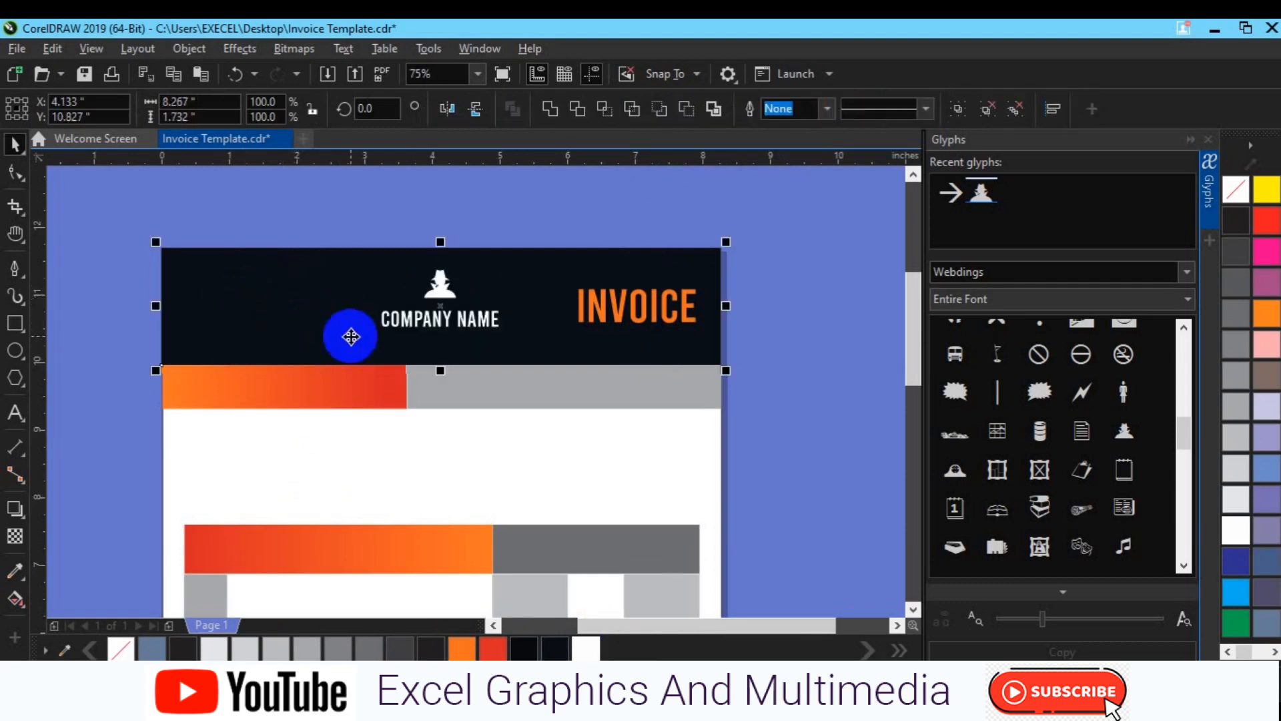
key("ctrl+z")
key("e")
left_click(803, 312)
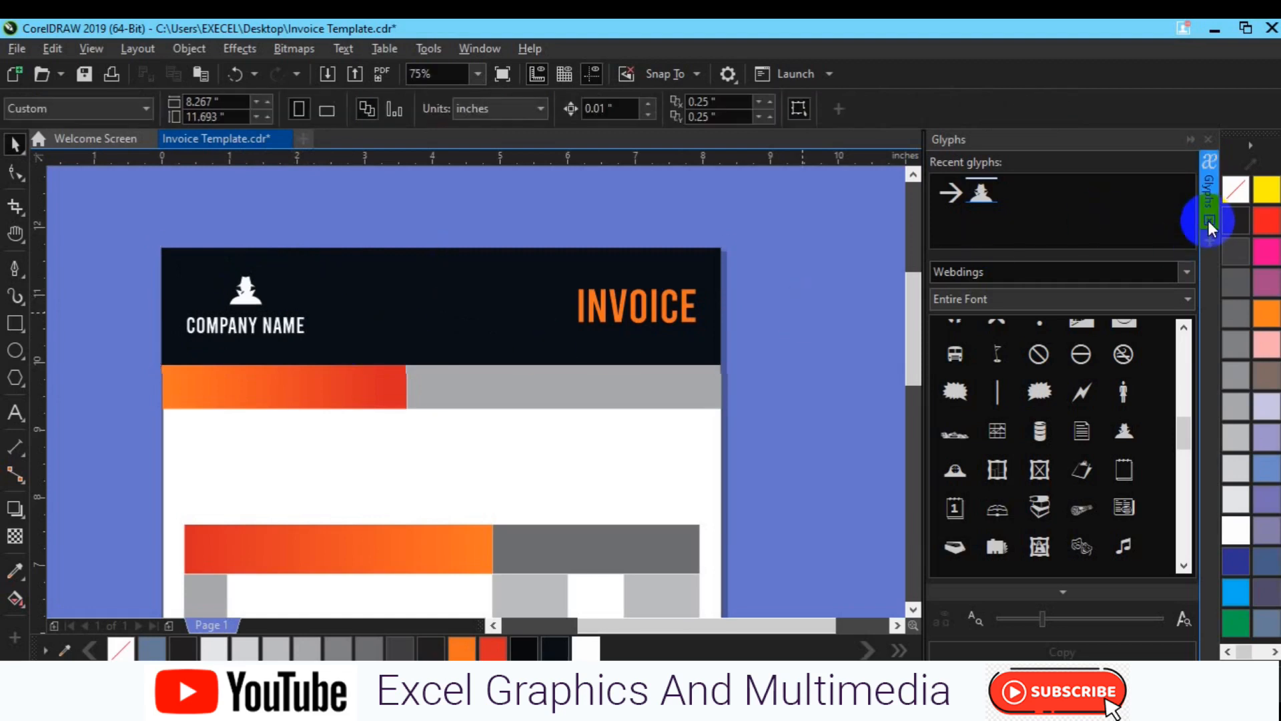
- Close the Glyphs docker and add the text "Invoice Name" beside the page, level with the lower header strip
left_click(1208, 220)
left_click(19, 409)
left_click(194, 415)
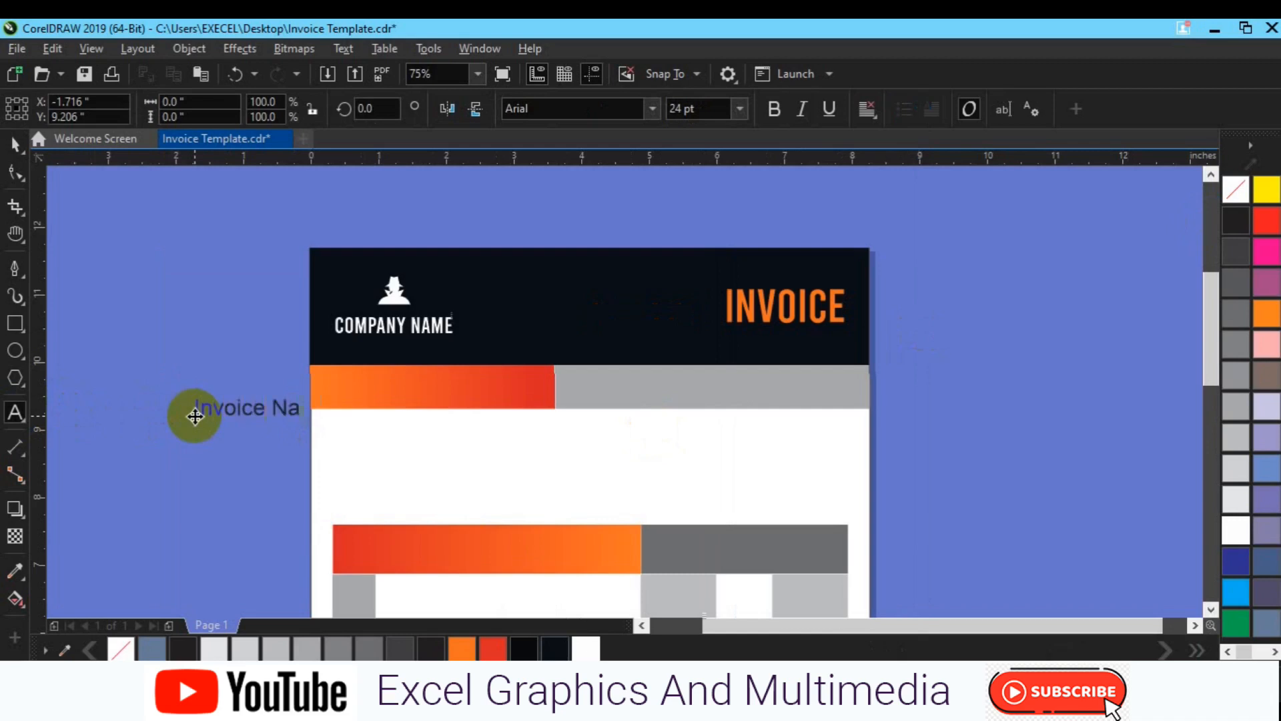
- Set the Invoice Name text in Roboto Bold at 18 pt
left_click(657, 113)
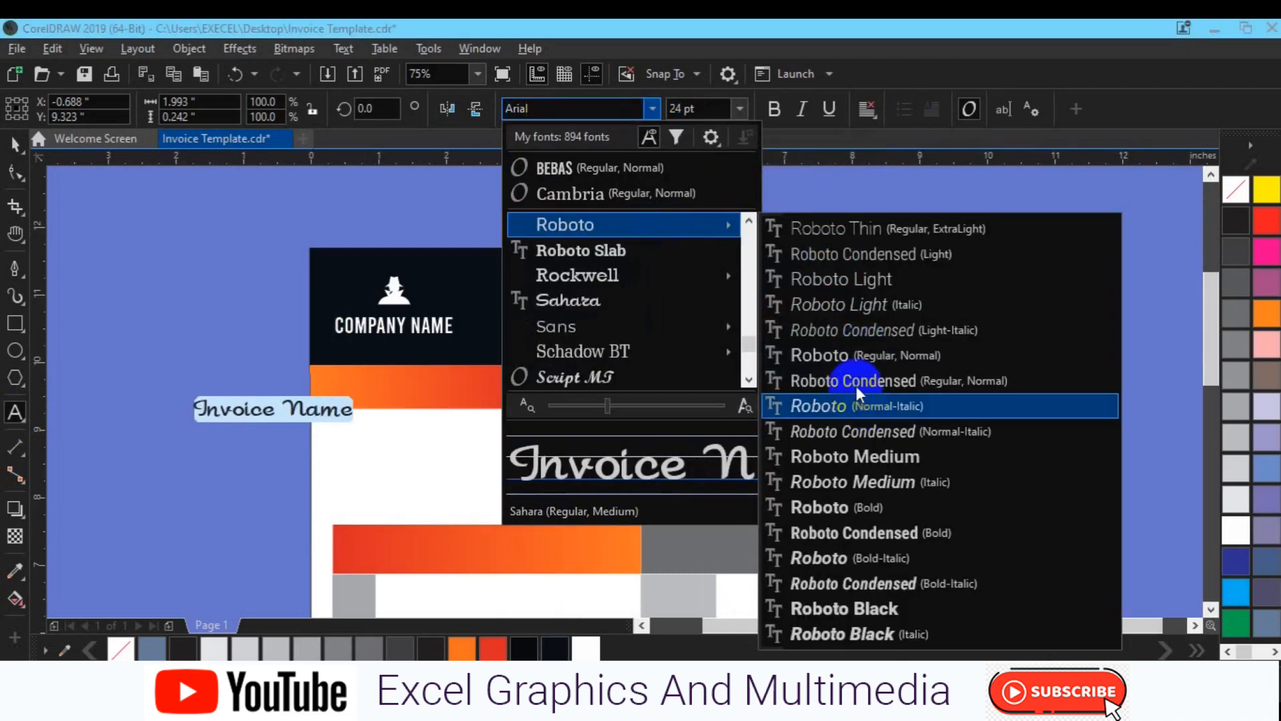
left_click(858, 513)
left_click(678, 112)
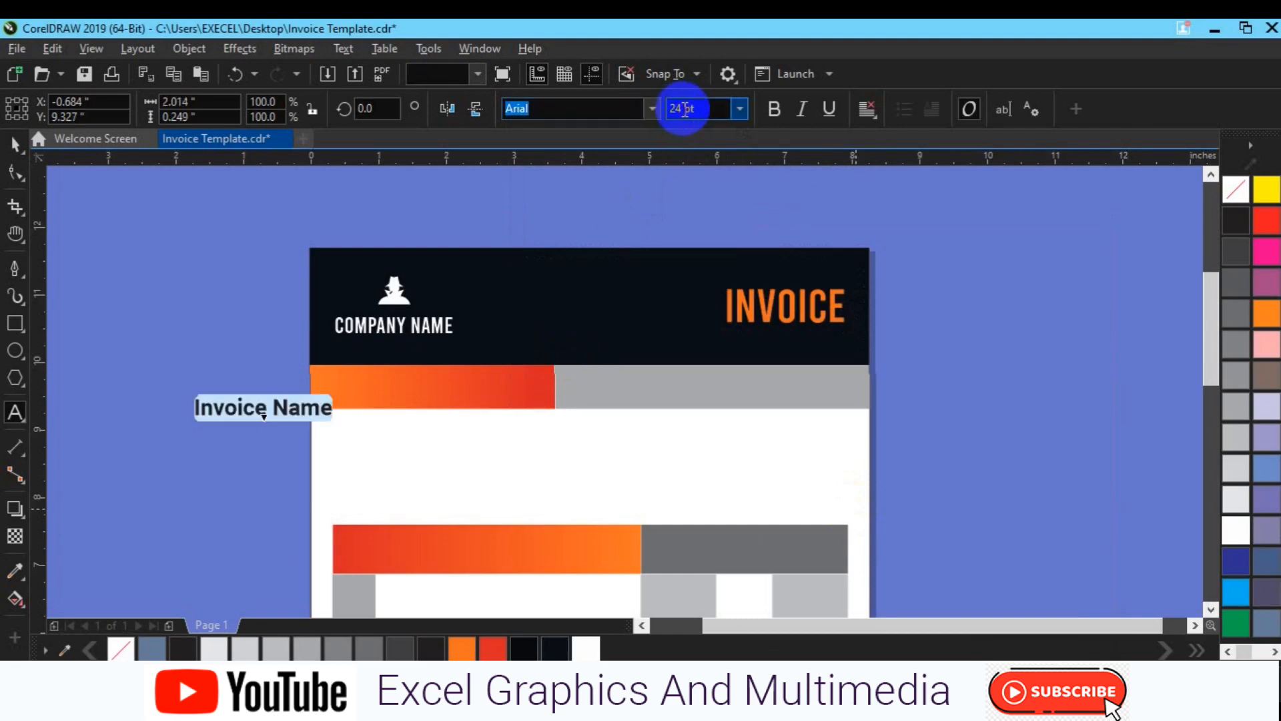
triple_click(684, 110)
type("18")
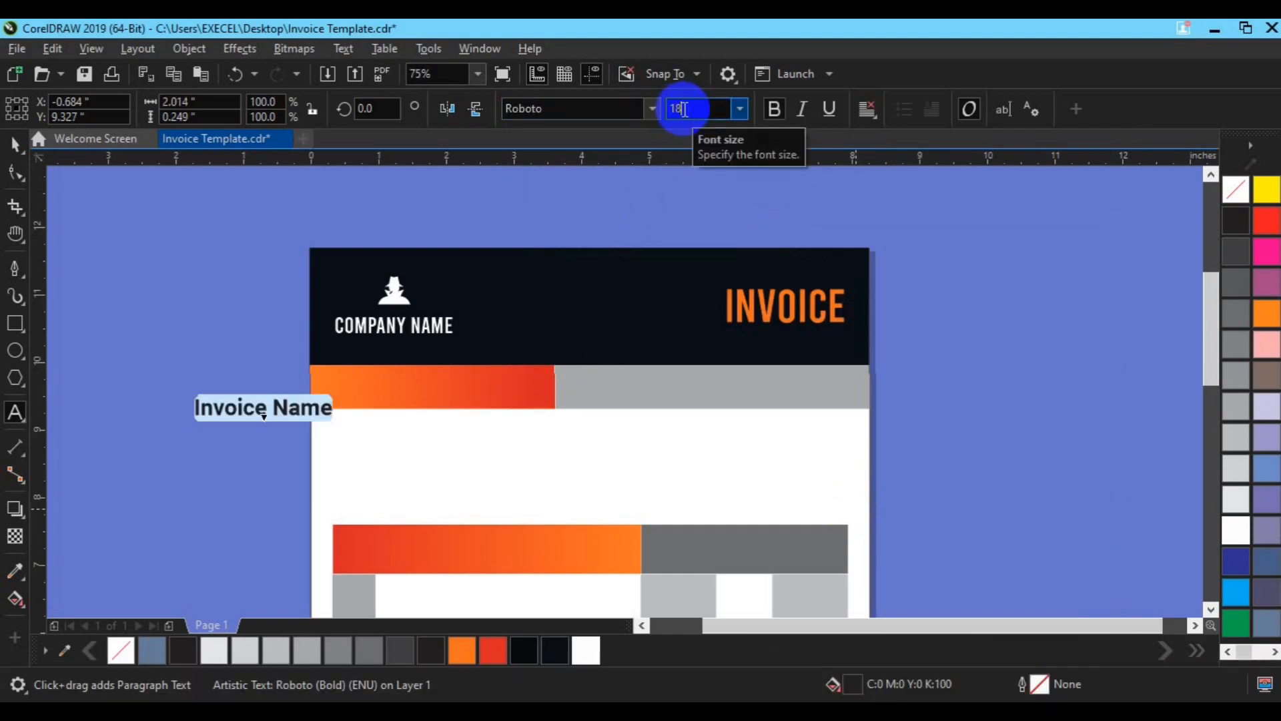
key("Return")
- Move Invoice Name onto the orange-red header strip, fill it white and centre it horizontally and vertically in the strip
left_click(15, 146)
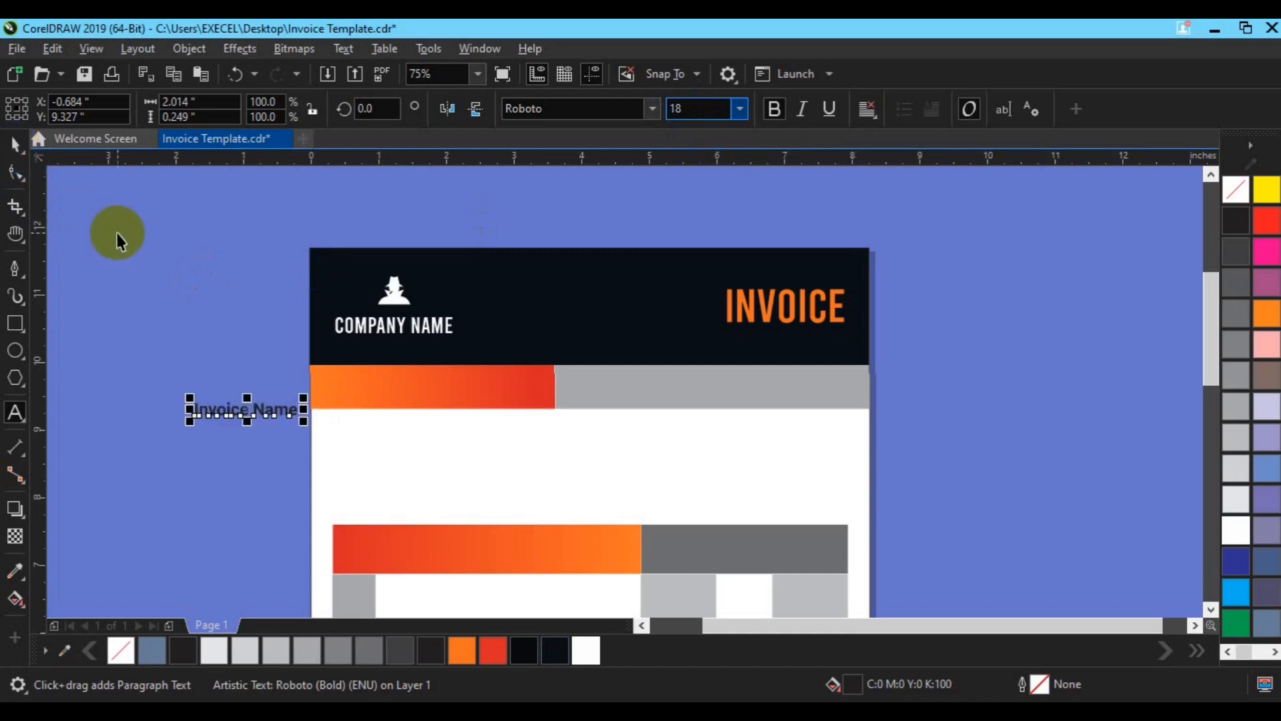
left_click_drag(243, 412, 397, 399)
left_click(586, 650)
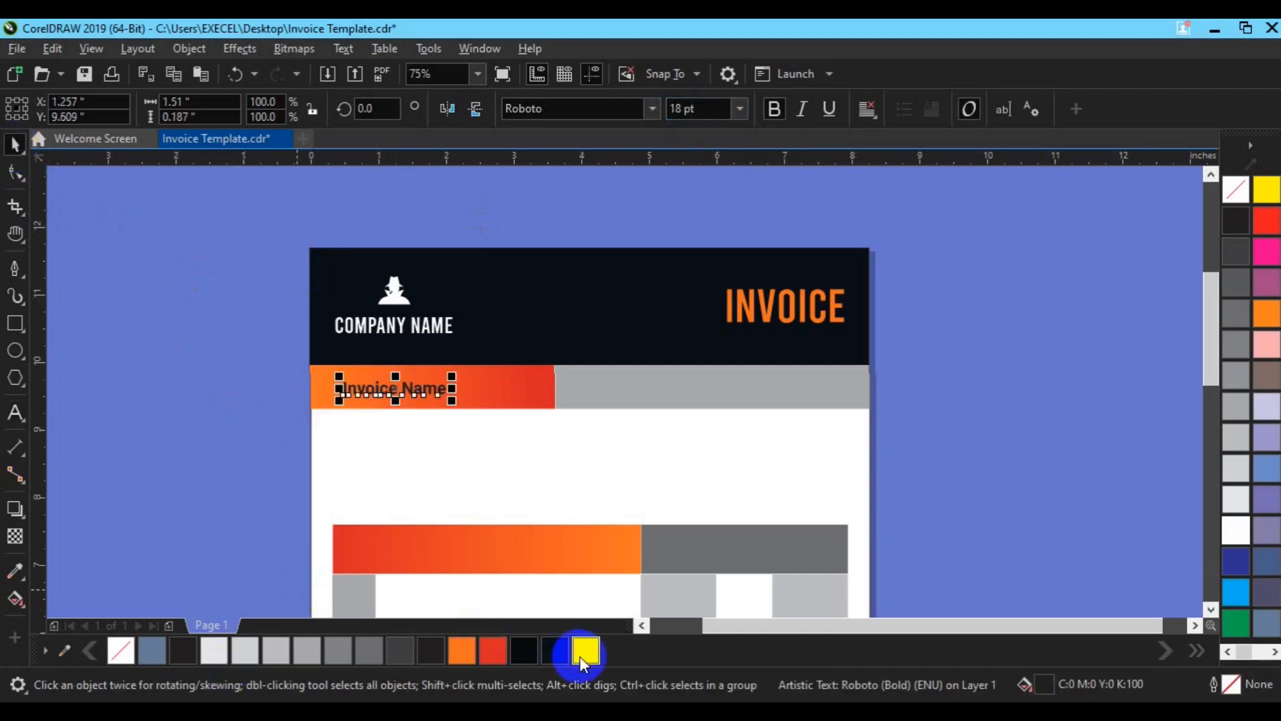
left_click(500, 393, "shift")
key("c")
key("e")
key("Escape")
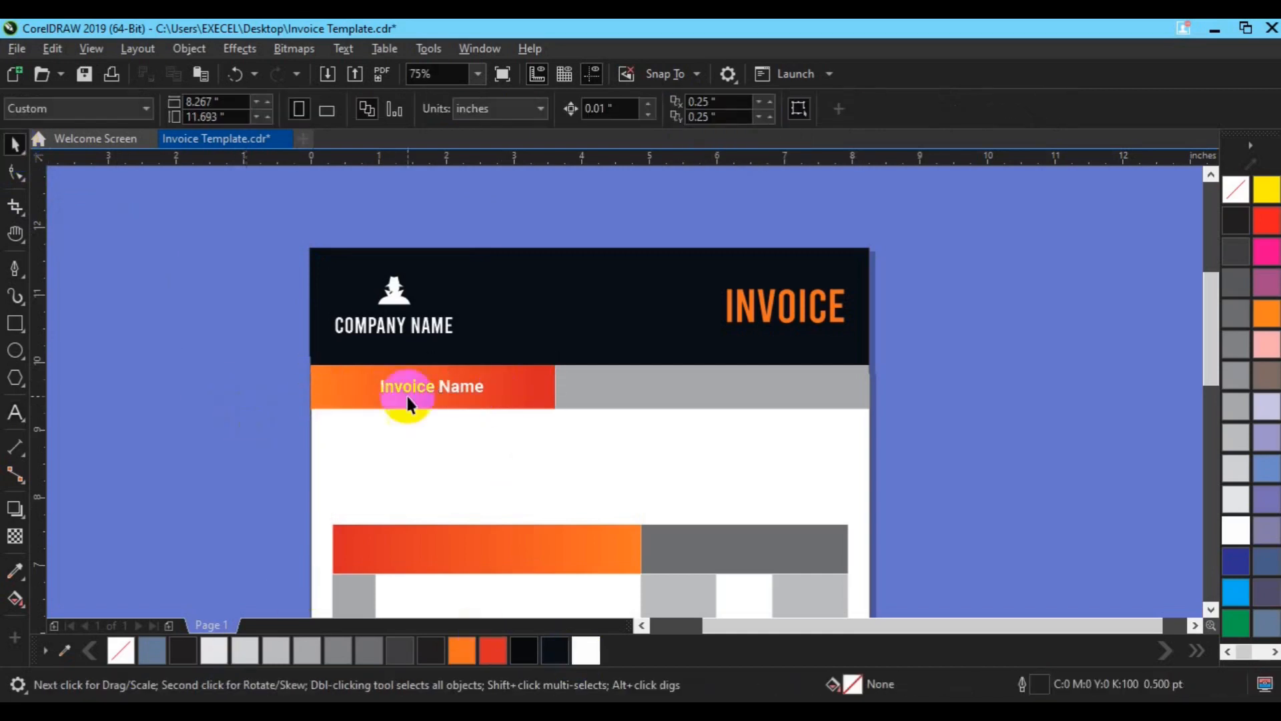
- Duplicate Invoice Name onto the grey header strip and fill the copy with the bluish near-black, CMYK 82, 73, 60, 81
left_click(429, 390)
key("ctrl+d")
left_click_drag(450, 370, 641, 387)
left_click(562, 646)
- Change the copy on the grey strip to "Date: 02/12/2025" and widen the gap after the colon with extra spaces
left_click(15, 412)
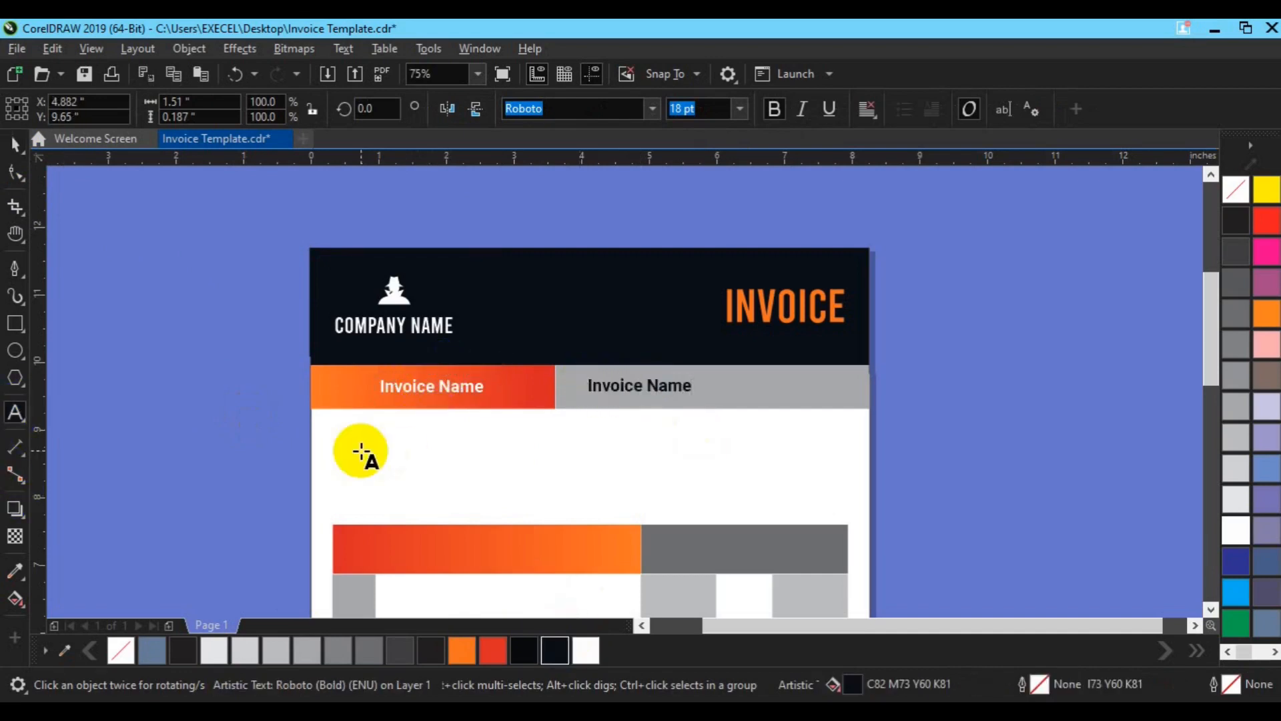
type("Date: 02/12/2025")
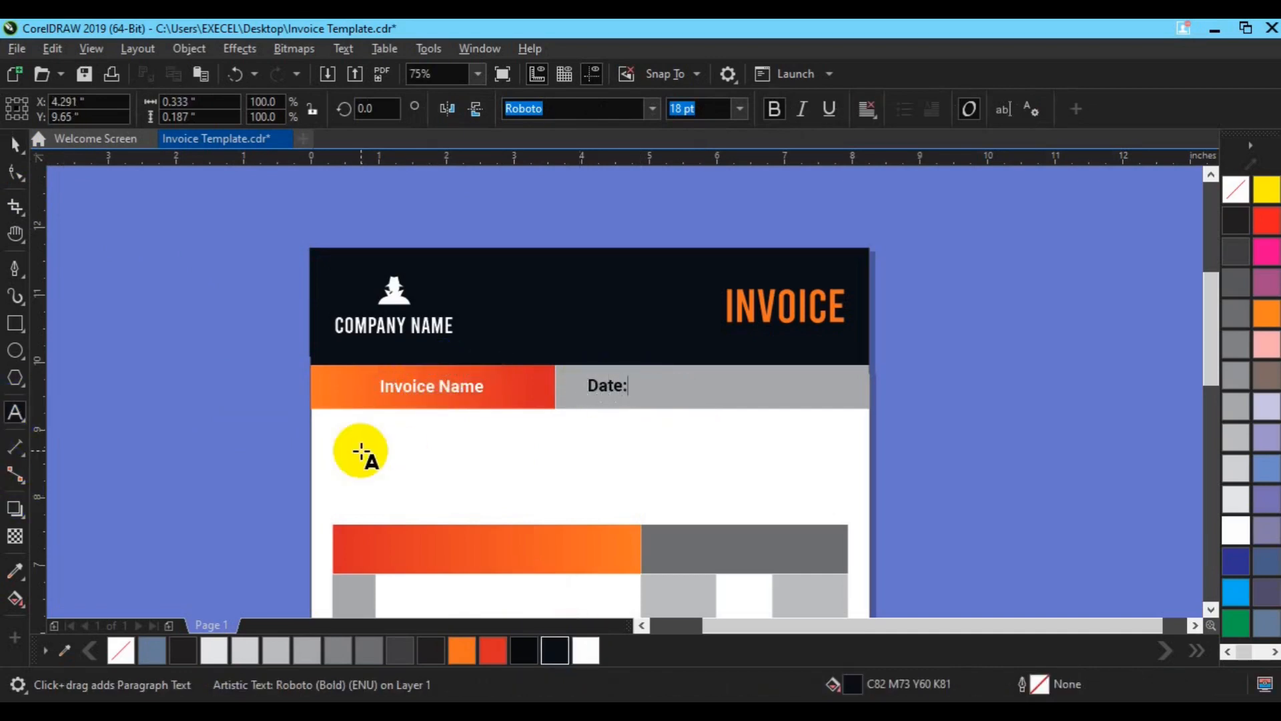
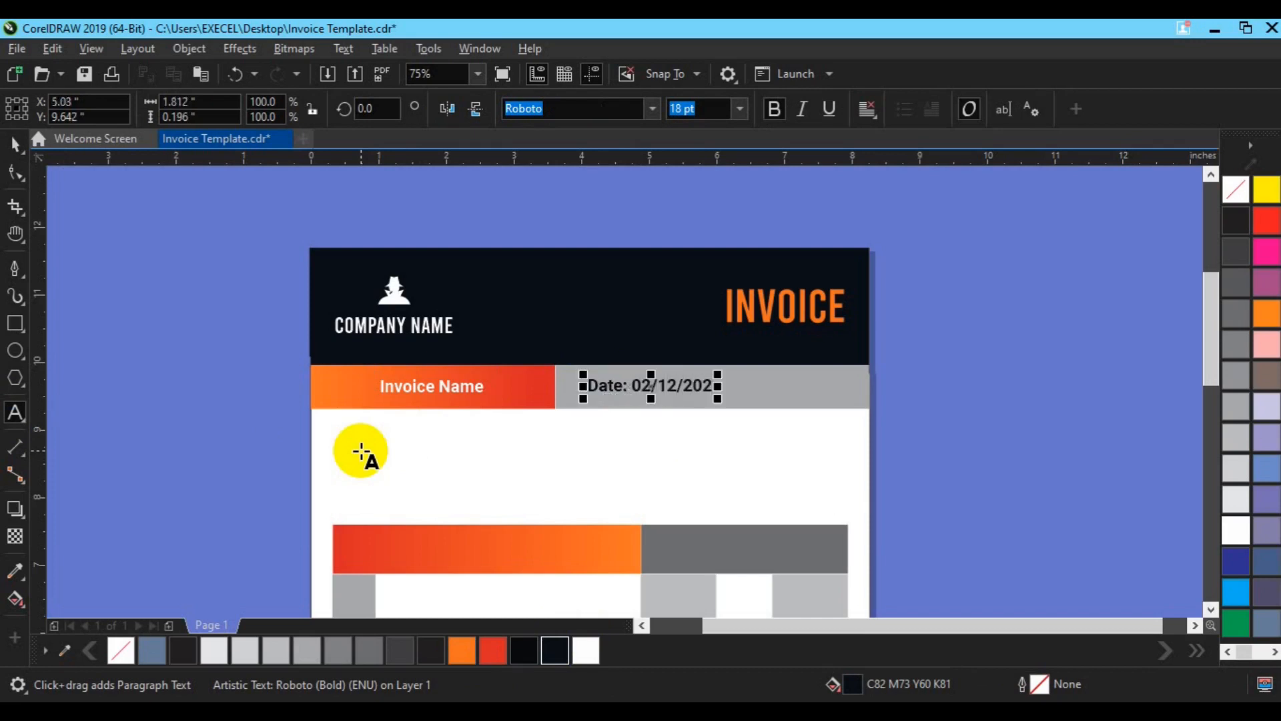
left_click(636, 385)
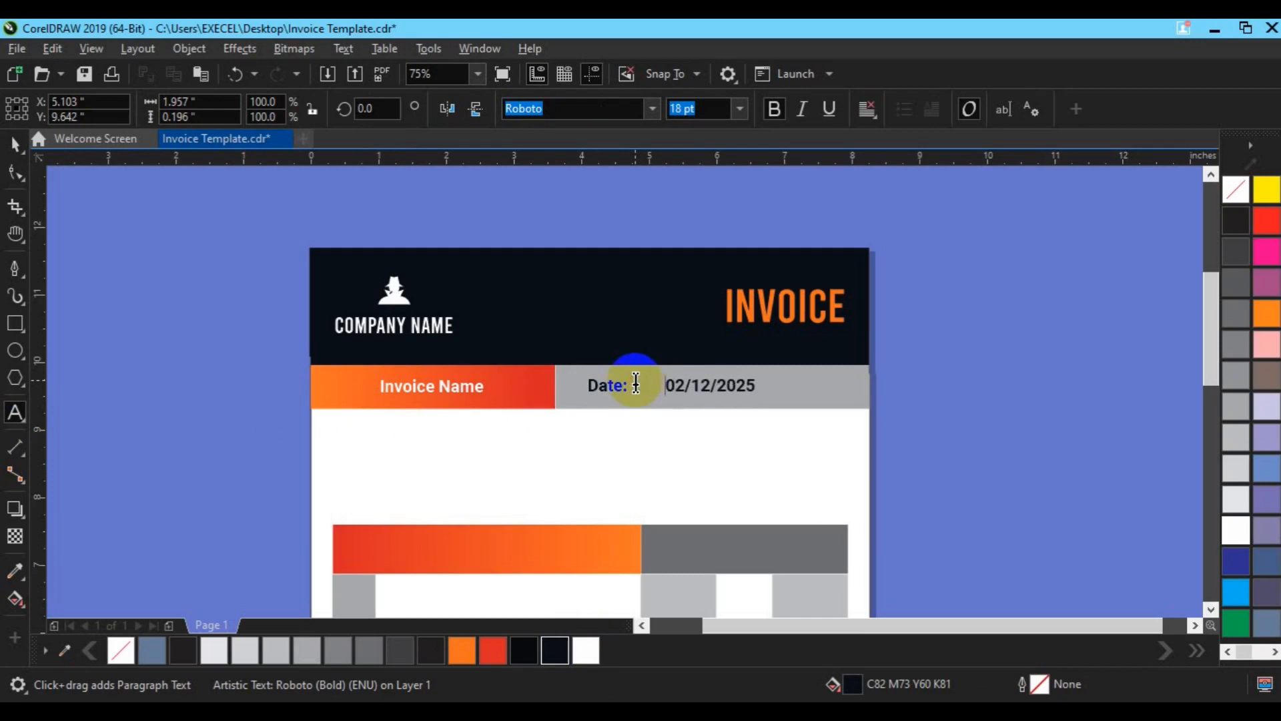
- Centre the date line in the grey strip and align its right edge with the INVOICE heading
left_click(14, 143)
left_click(800, 395, "shift")
key("c")
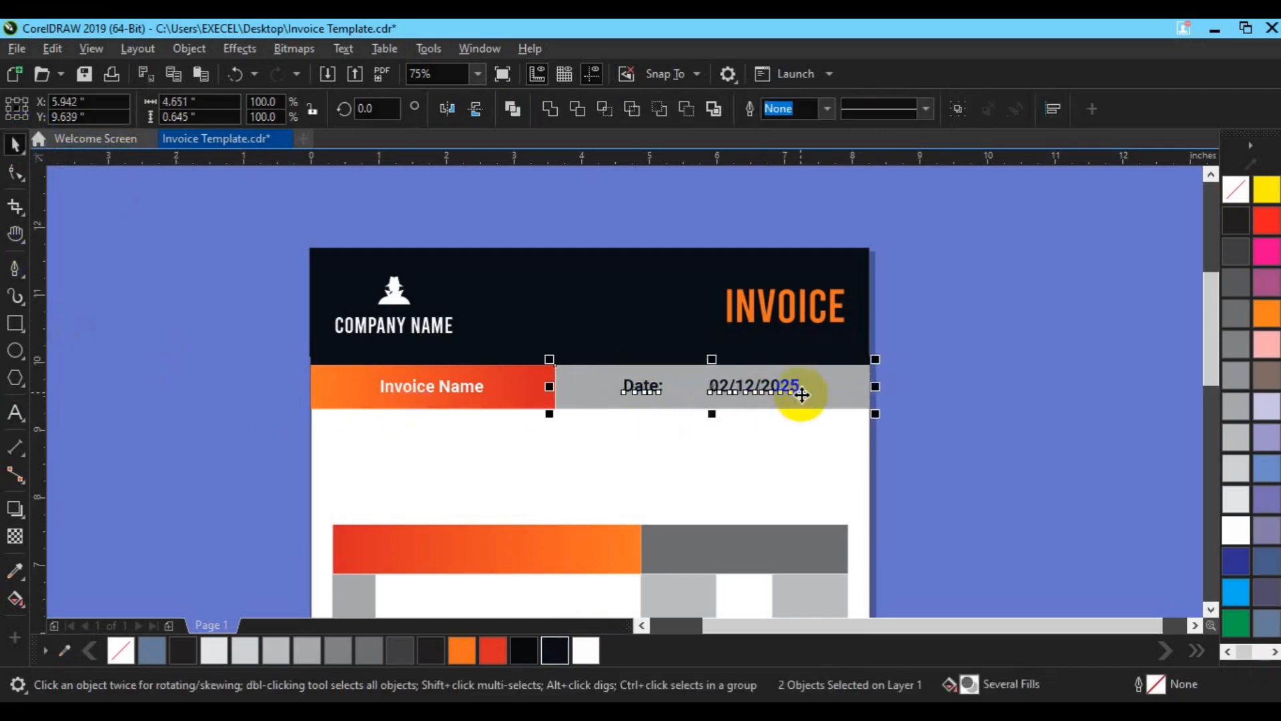
key("Escape")
left_click(784, 394)
left_click(781, 323, "shift")
key("r")
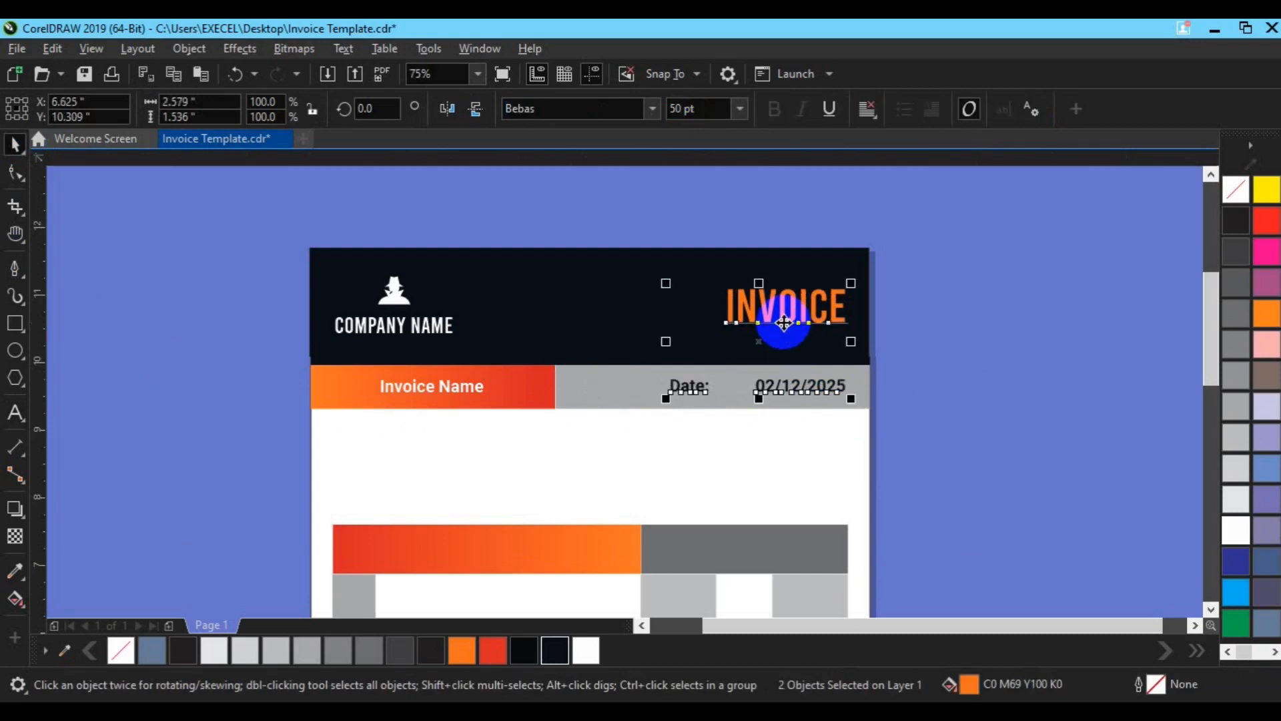
left_click(906, 399)
- Remove the bold style from the date line
left_click(792, 390)
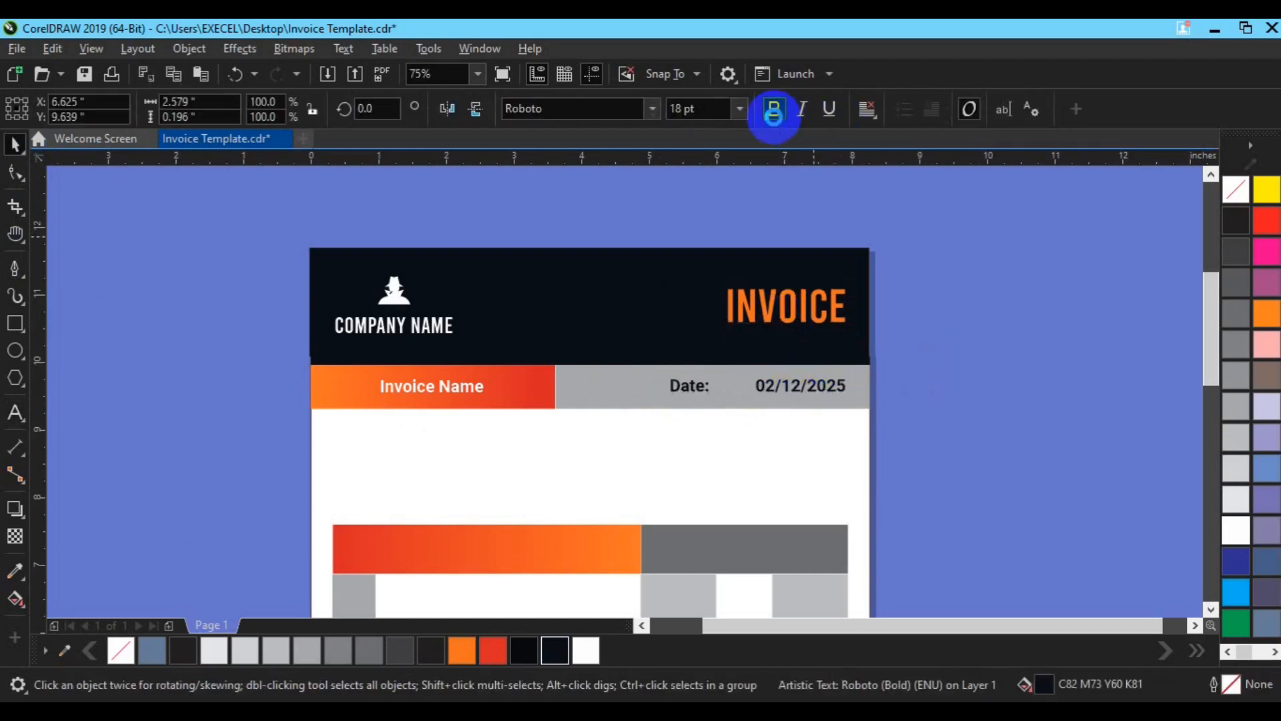
left_click(773, 110)
key("Escape")
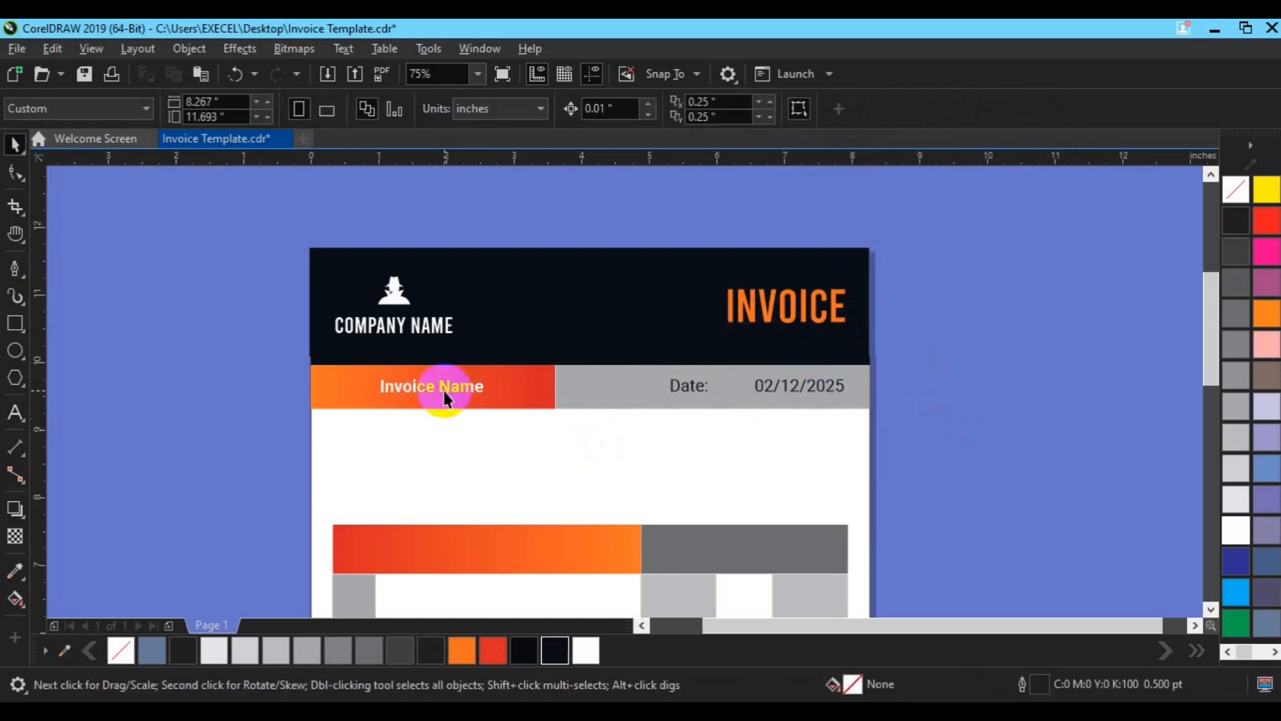
- Copy Invoice Name onto the item table's orange-red header cell and change the copy to "Description"
left_click(444, 397)
left_click_drag(444, 397, 447, 556)
key("F8")
type("Description")
left_click(15, 143)
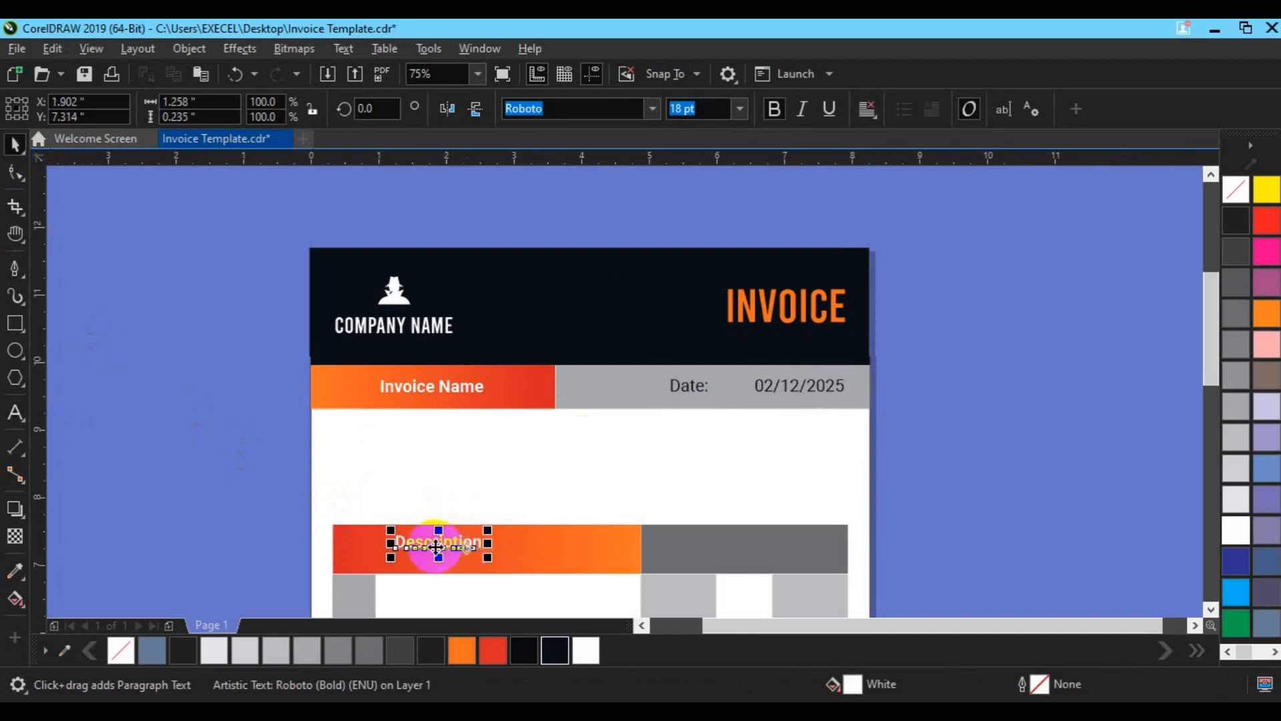
- Centre the Description label horizontally and vertically in the item table's orange-red header cell
left_click(525, 548, "shift")
key("c")
key("e")
left_click(242, 550)
- Duplicate the Description label, change the copy to "S/No" and move it to the left end of the orange-red header cell
left_click(483, 553)
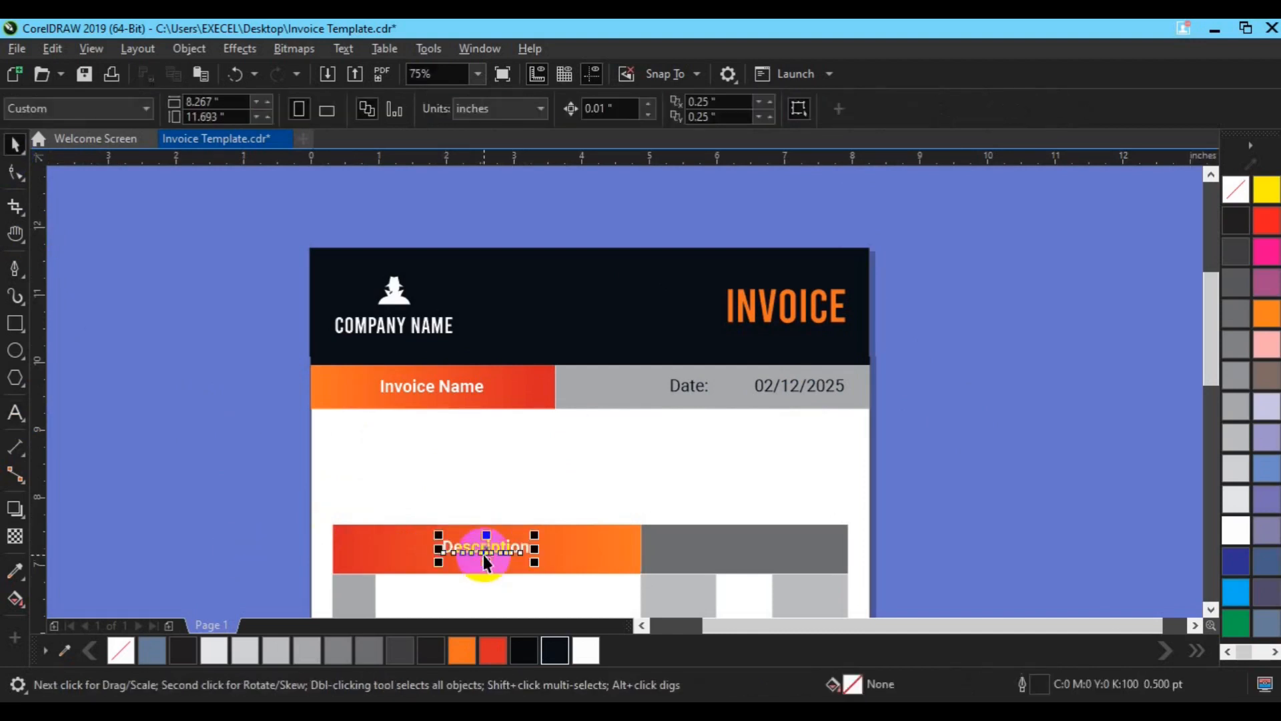
key("ctrl+d")
left_click(15, 412)
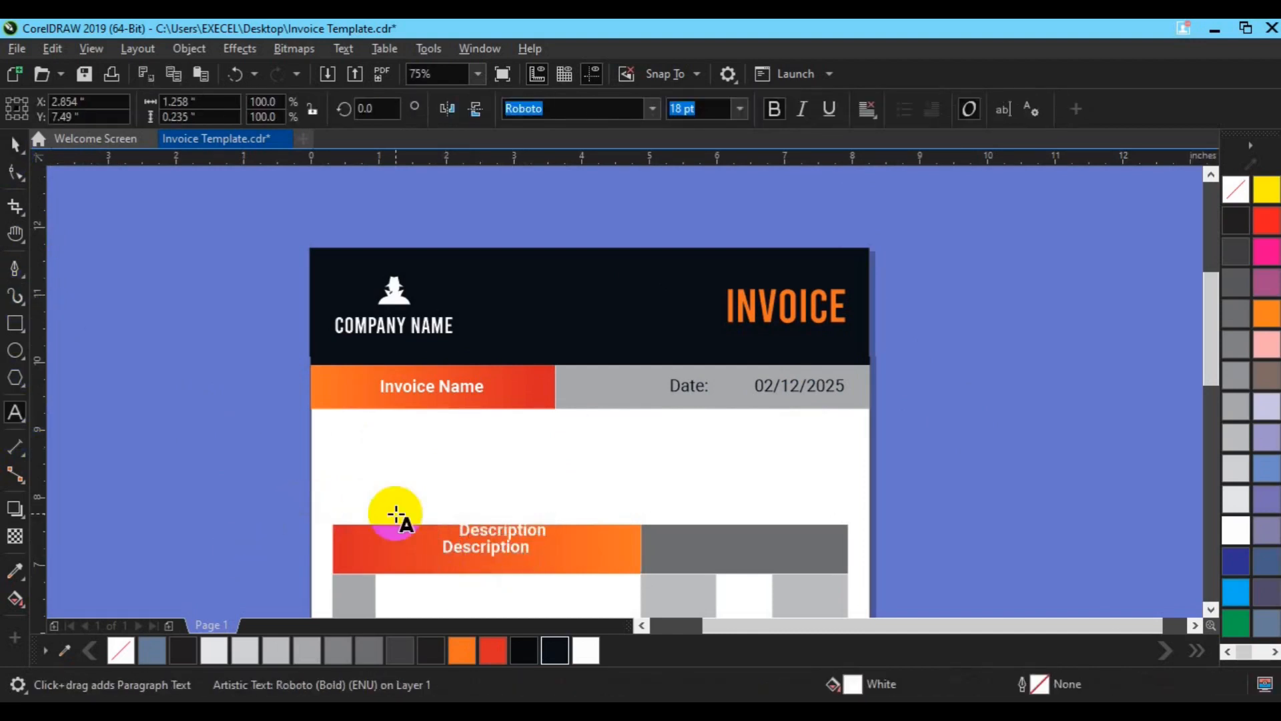
type("S.No")
left_click(15, 143)
left_click_drag(467, 531, 361, 555)
- Align the S/No label vertically with Description and nudge it into place above the narrow first column
left_click(467, 548, "shift")
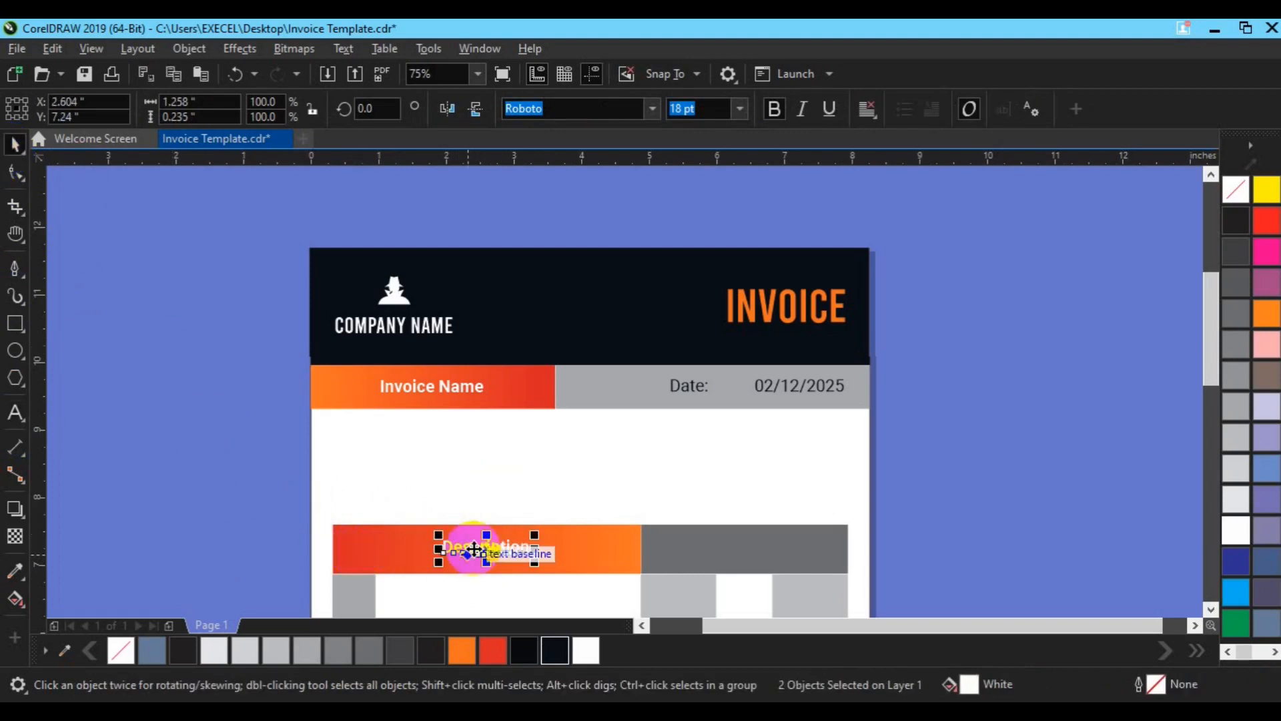
left_click(299, 546)
left_click(348, 547)
key("Right")
key("Right")
key("Right")
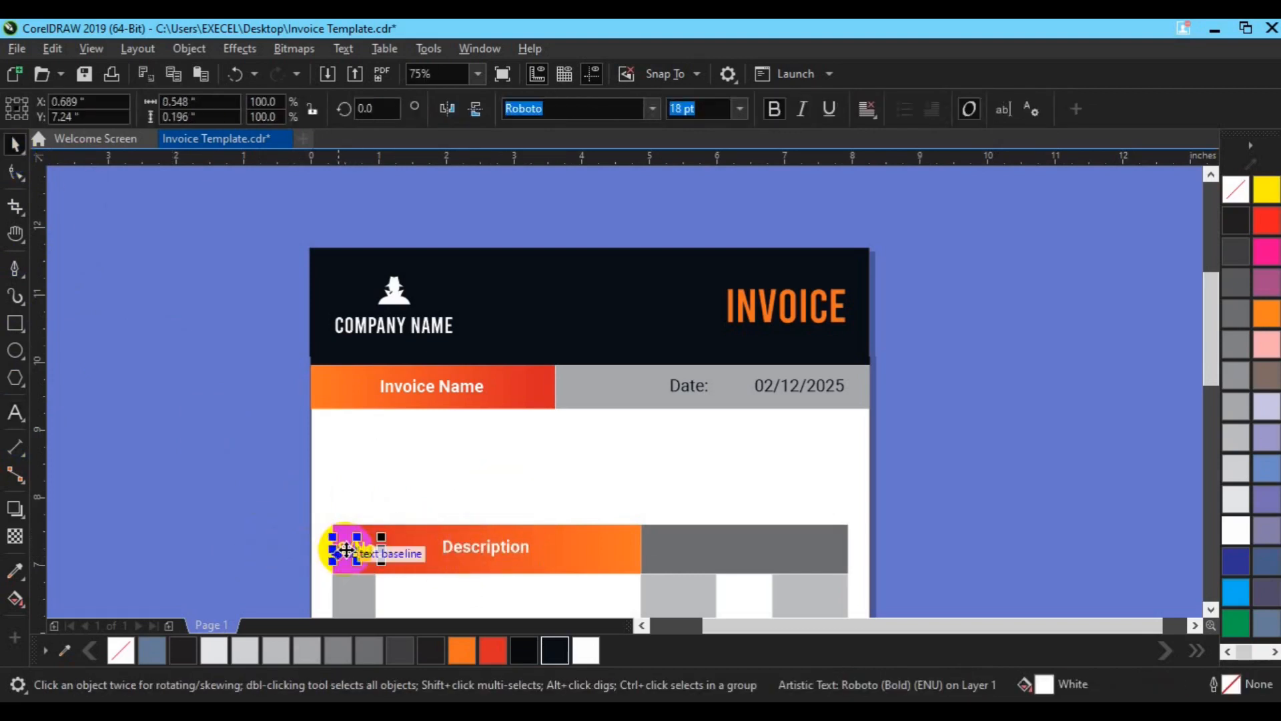
left_click(395, 537, "shift")
left_click(340, 519)
- Set the S/No and Description labels to 15 pt and shift Description right to sit over its wide column
left_click(366, 548)
left_click(449, 551, "shift")
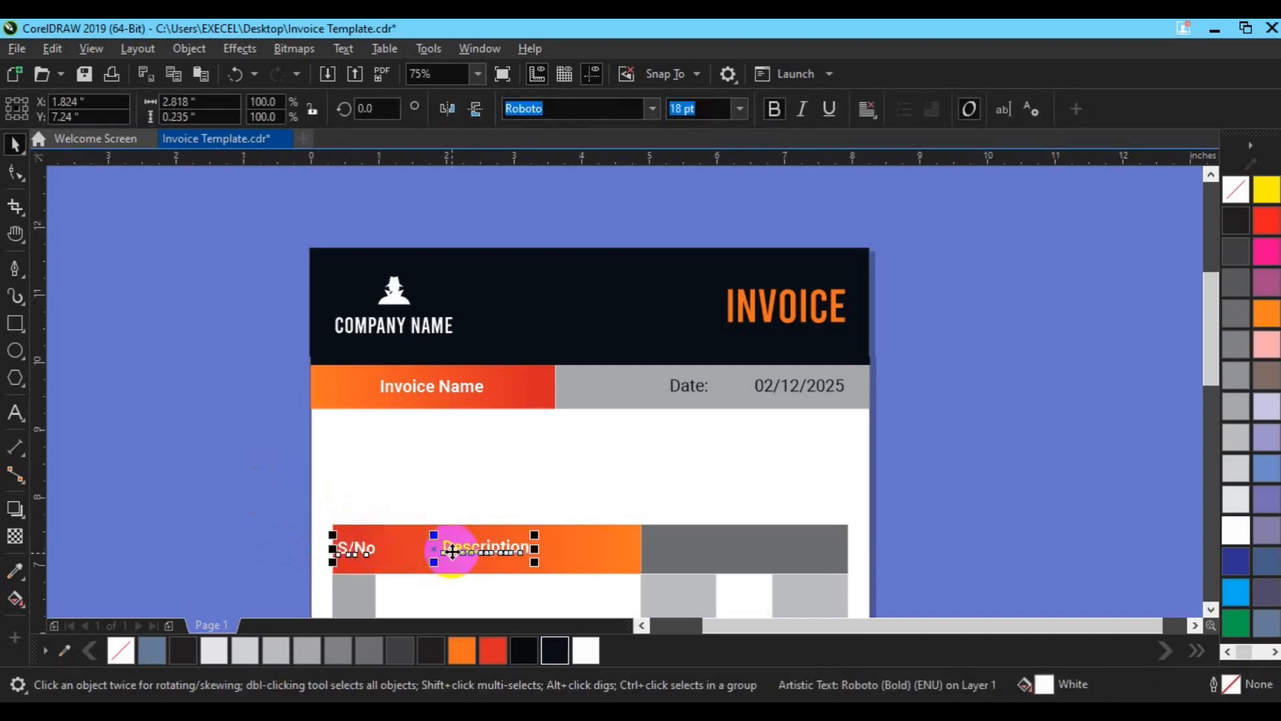
type("15")
key("Return")
left_click(337, 518)
left_click(469, 546)
left_click_drag(470, 547, 478, 546)
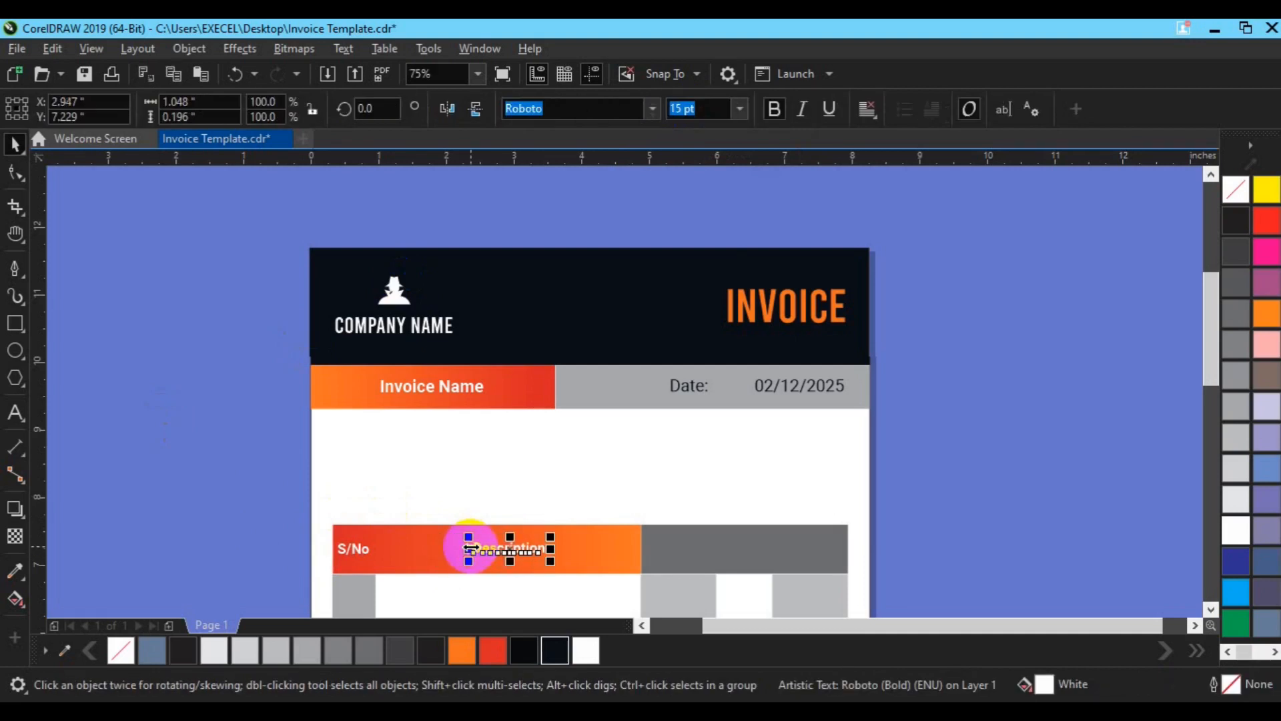
- Add a "Price" label, copied from Description, vertically centred at the left end of the dark grey header cell
left_click_drag(470, 546, 673, 545)
left_click(15, 413)
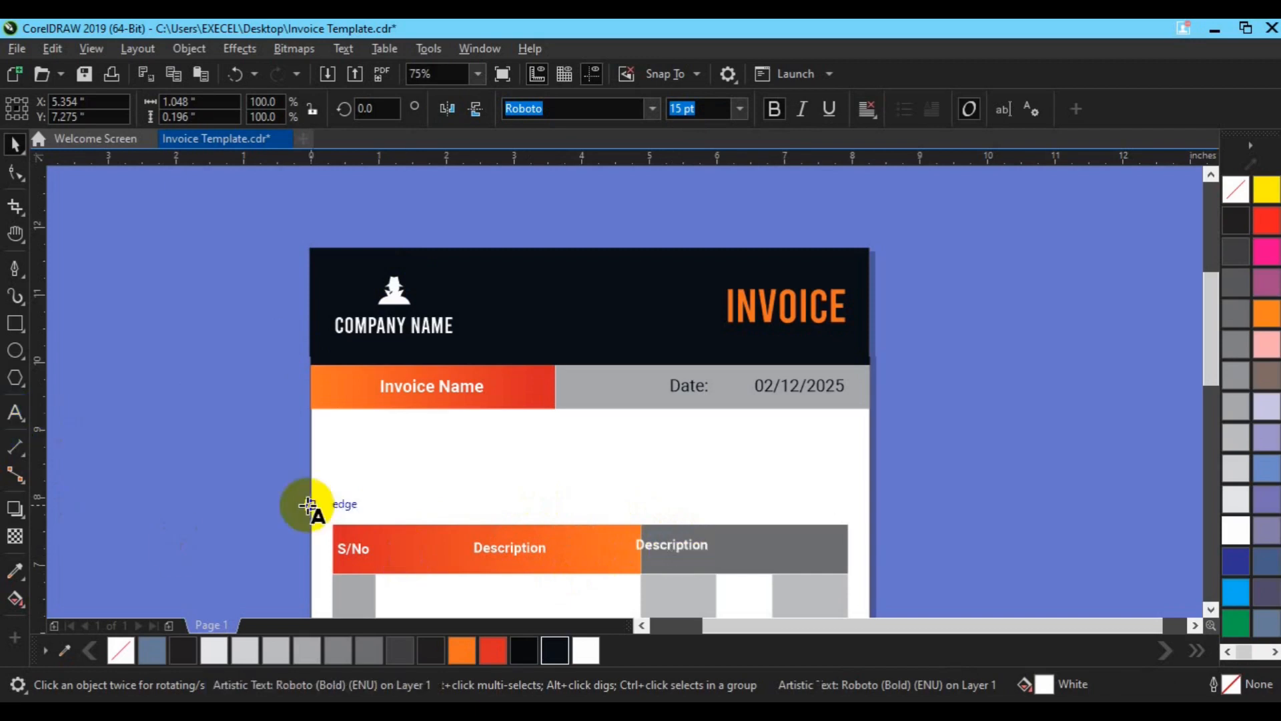
double_click(672, 545)
type("Price")
left_click(15, 144)
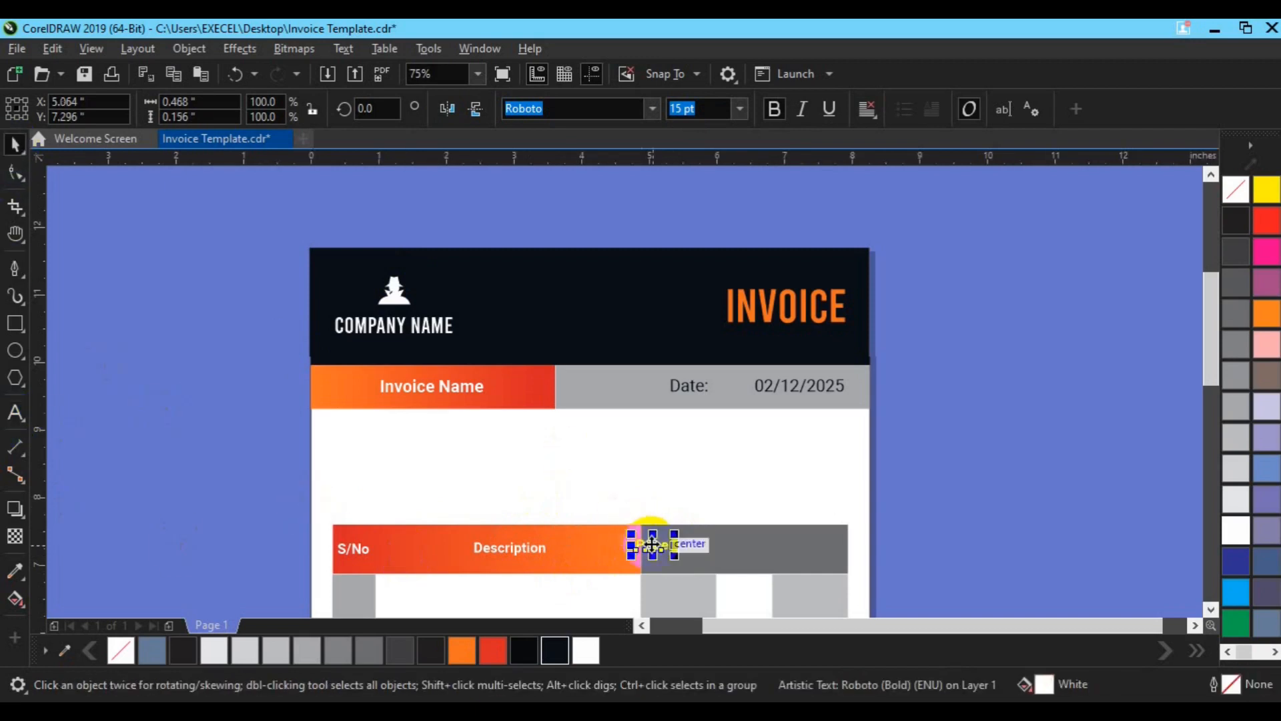
left_click(716, 548, "shift")
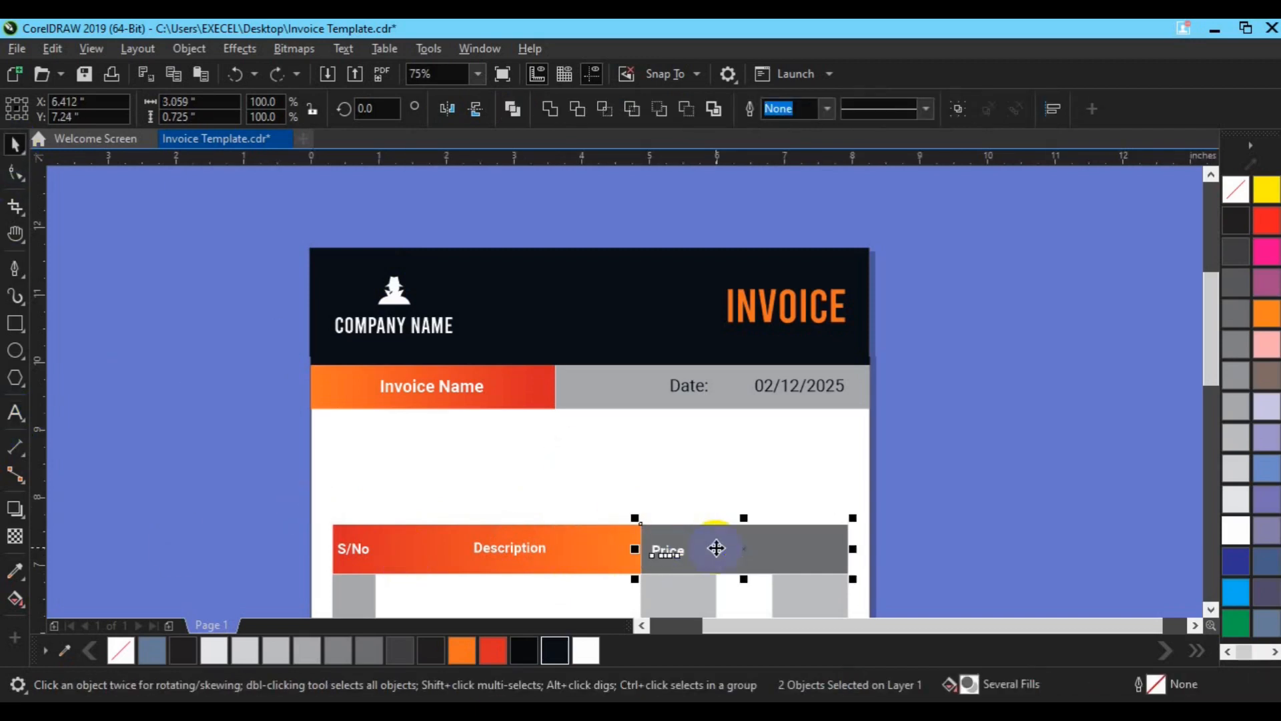
left_click(899, 527)
- Duplicate the Price label, change the copy to "Qty" and centre it in the dark grey header cell
left_click(670, 550)
key("ctrl+d")
left_click(16, 413)
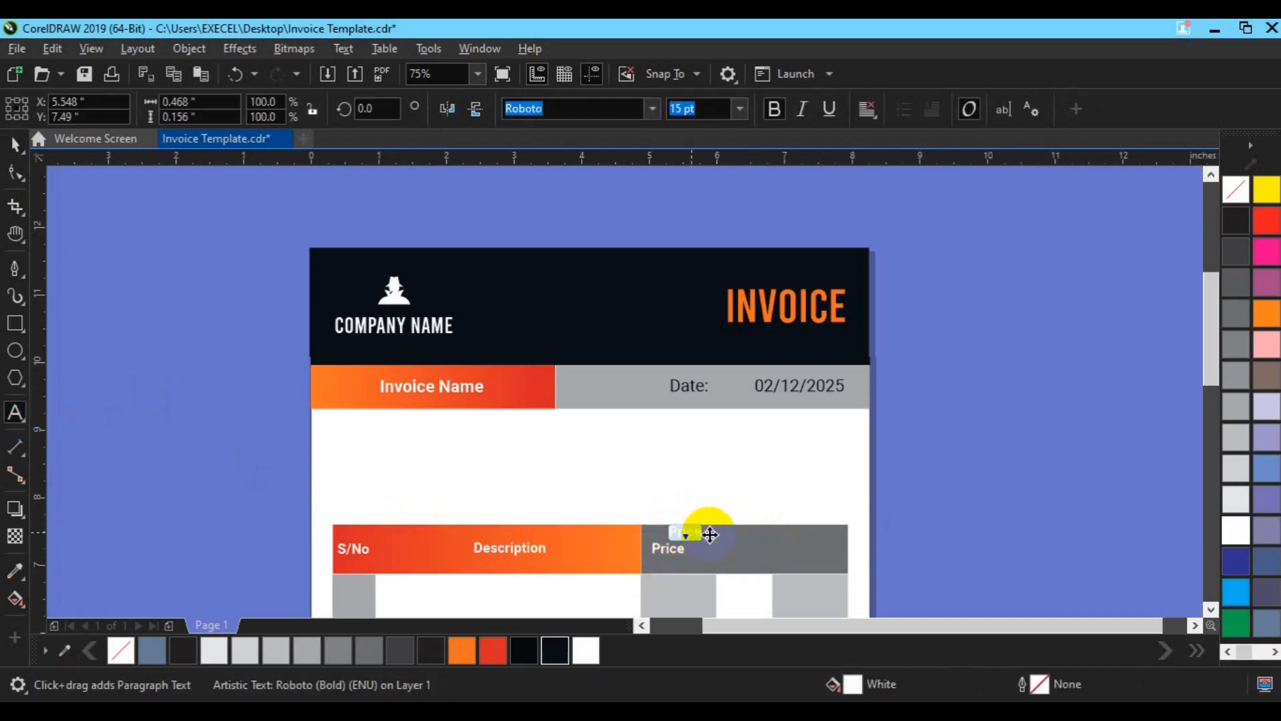
type("Qty")
left_click(15, 143)
left_click(764, 544, "shift")
key("e")
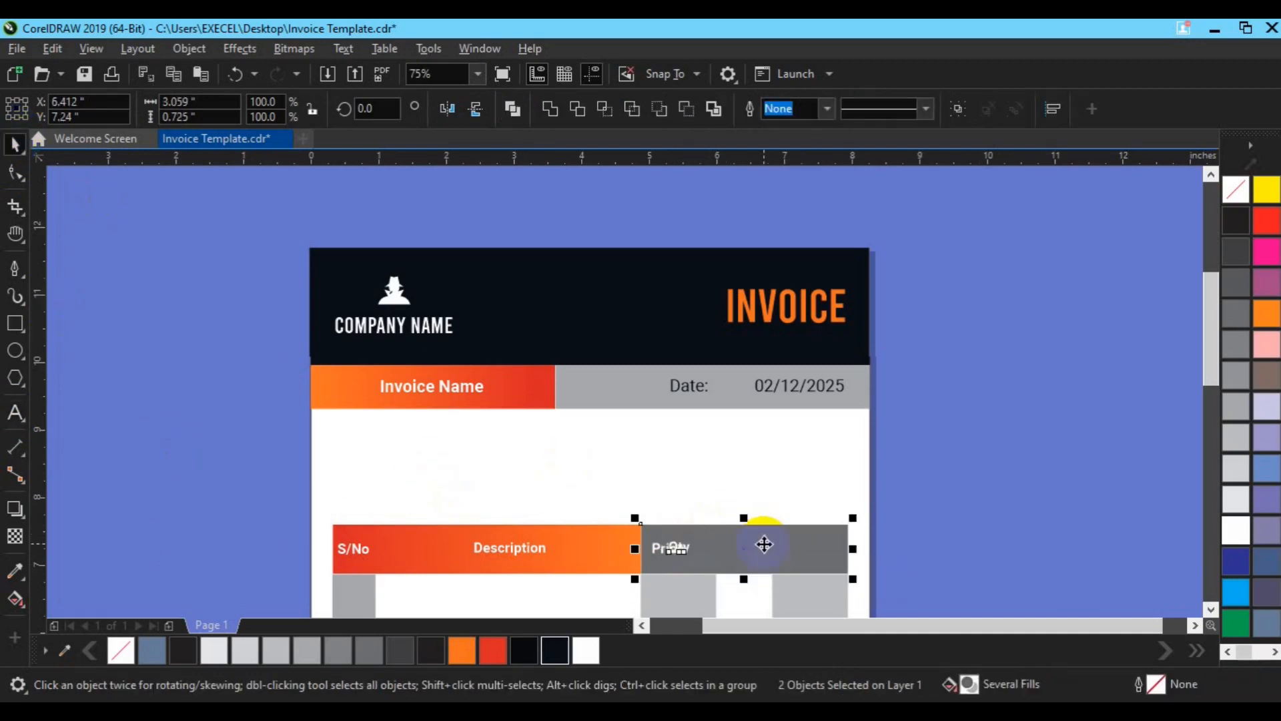
key("Escape")
- Duplicate the Qty label as "Amount" and place it vertically centred at the right end of the dark grey header cell
left_click(748, 548)
key("ctrl+d")
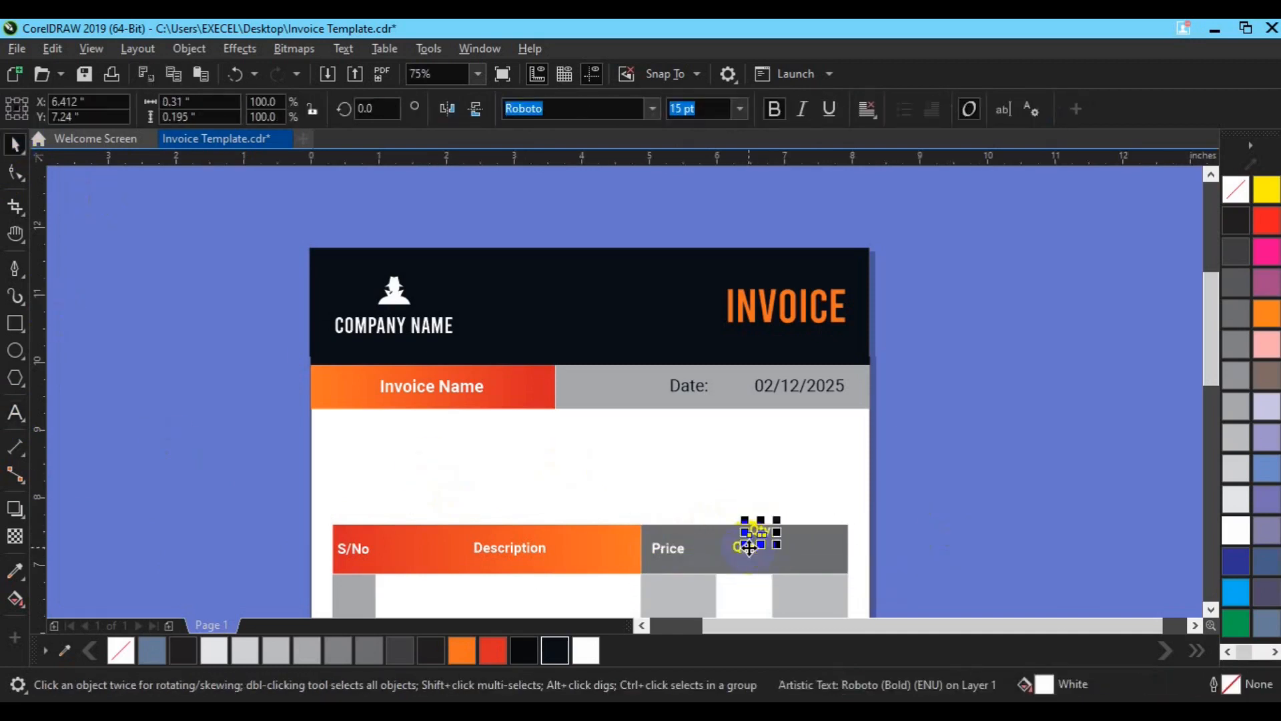
left_click(19, 416)
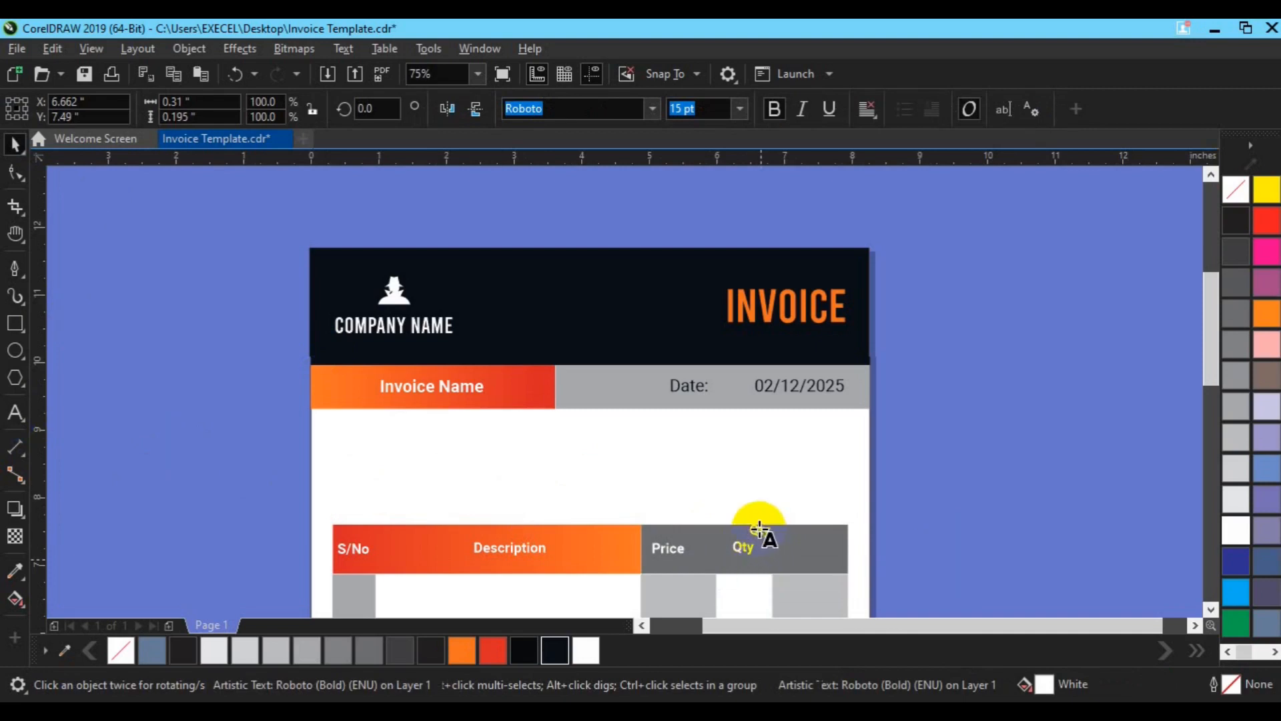
type("Amount")
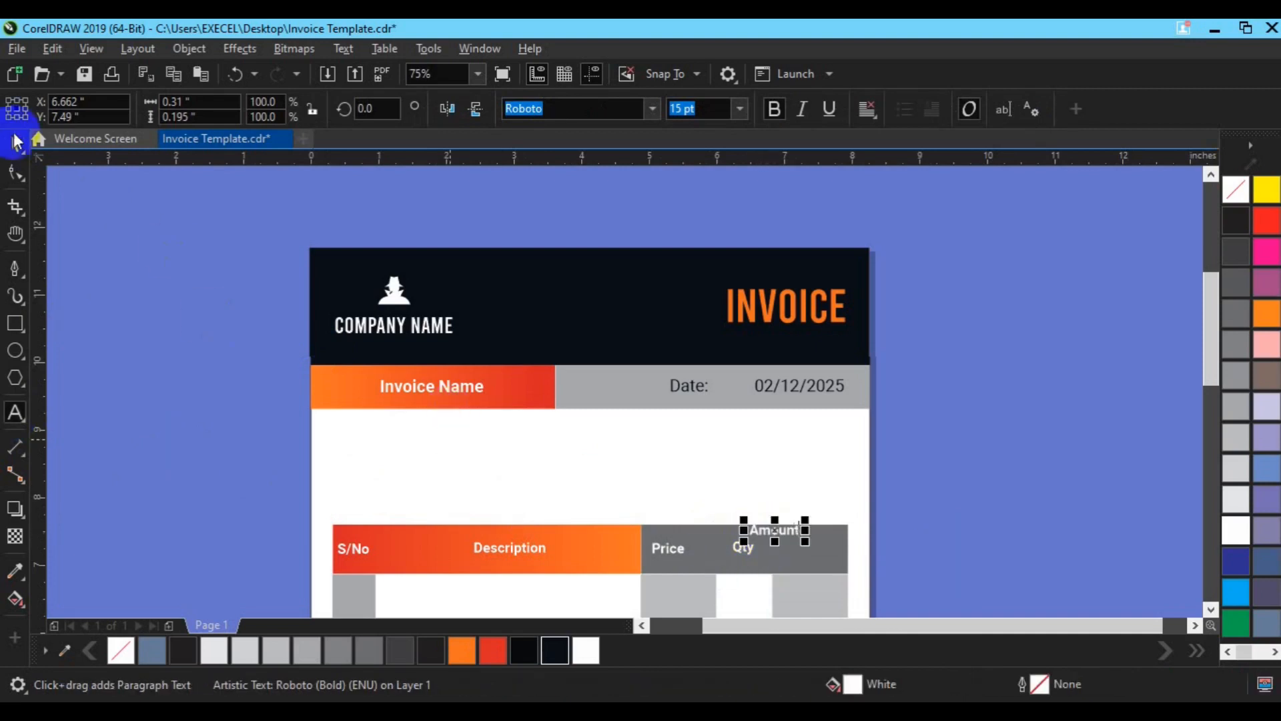
left_click(15, 144)
key("e")
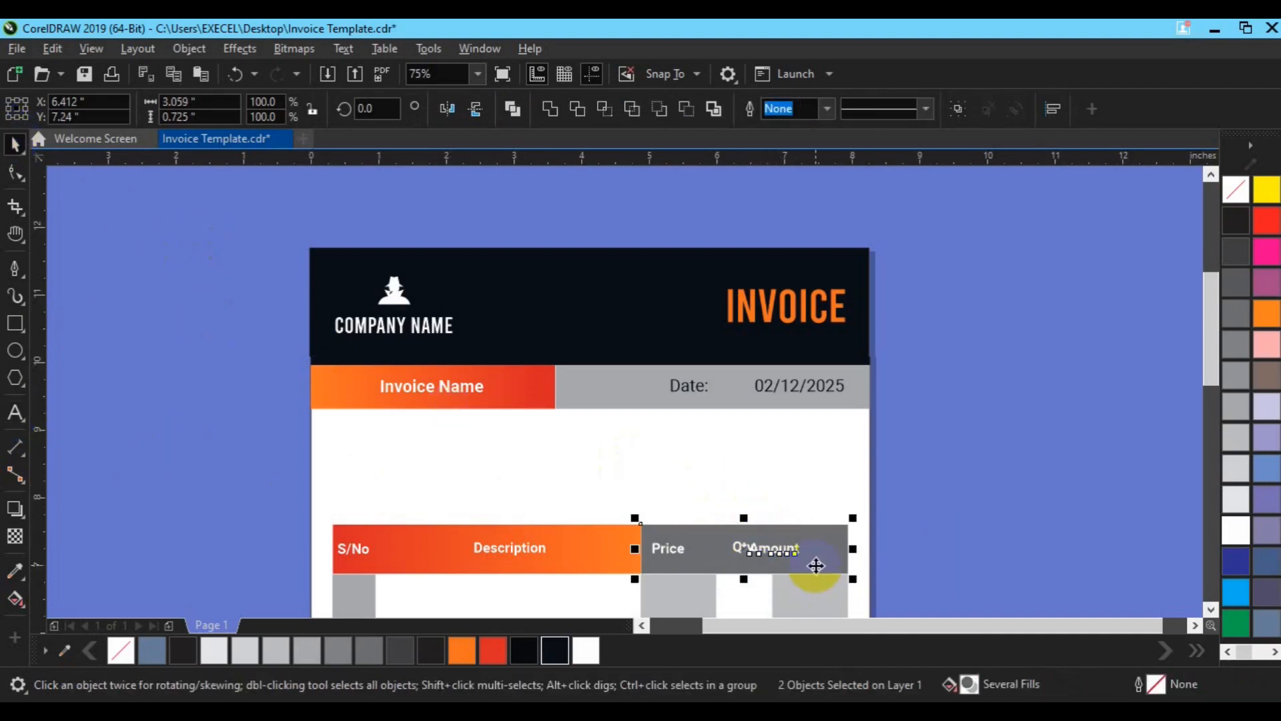
left_click(958, 524)
left_click_drag(792, 553, 819, 553)
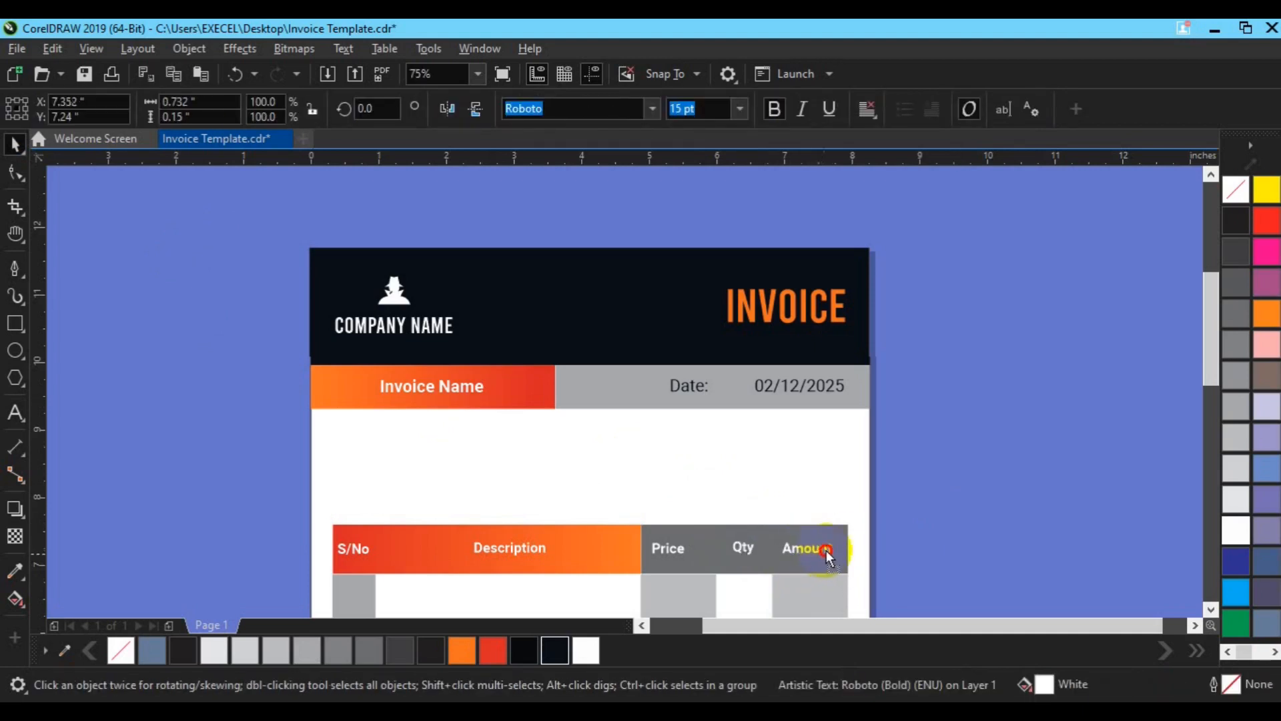
- Balance the Price and Amount labels around Qty in the dark grey header cell and group the labels
left_click(665, 549)
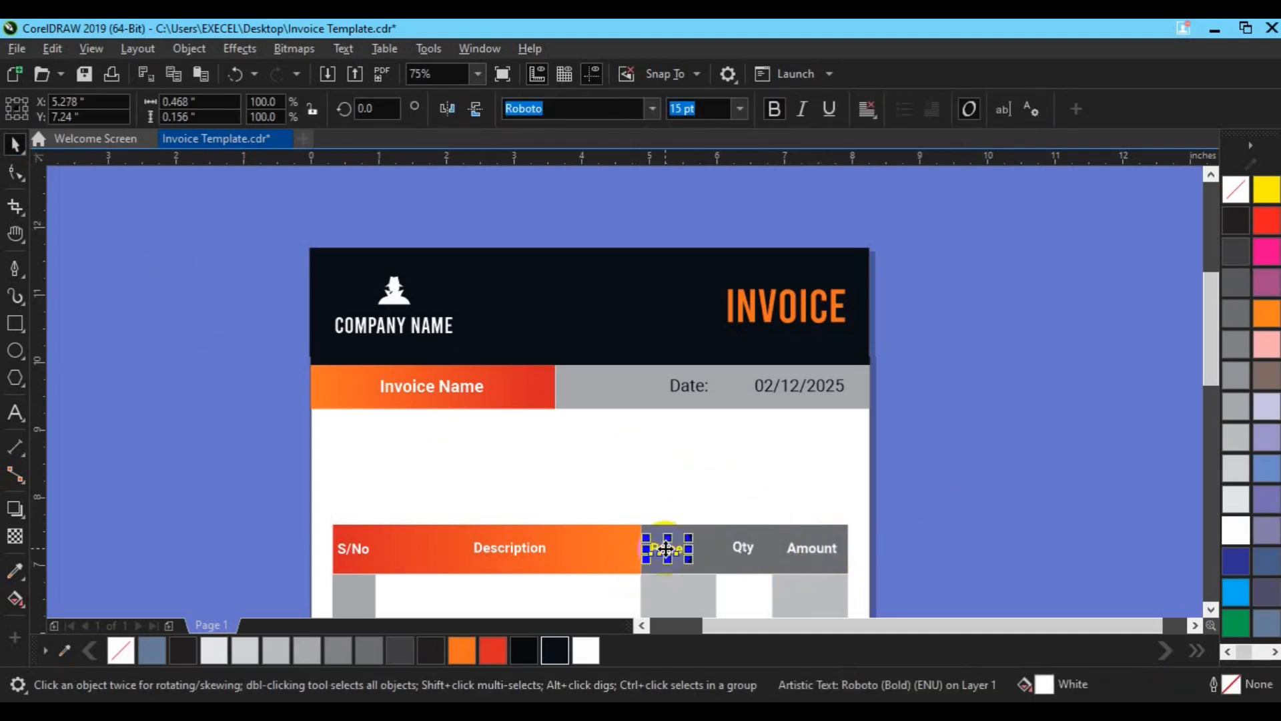
left_click(790, 559, "shift")
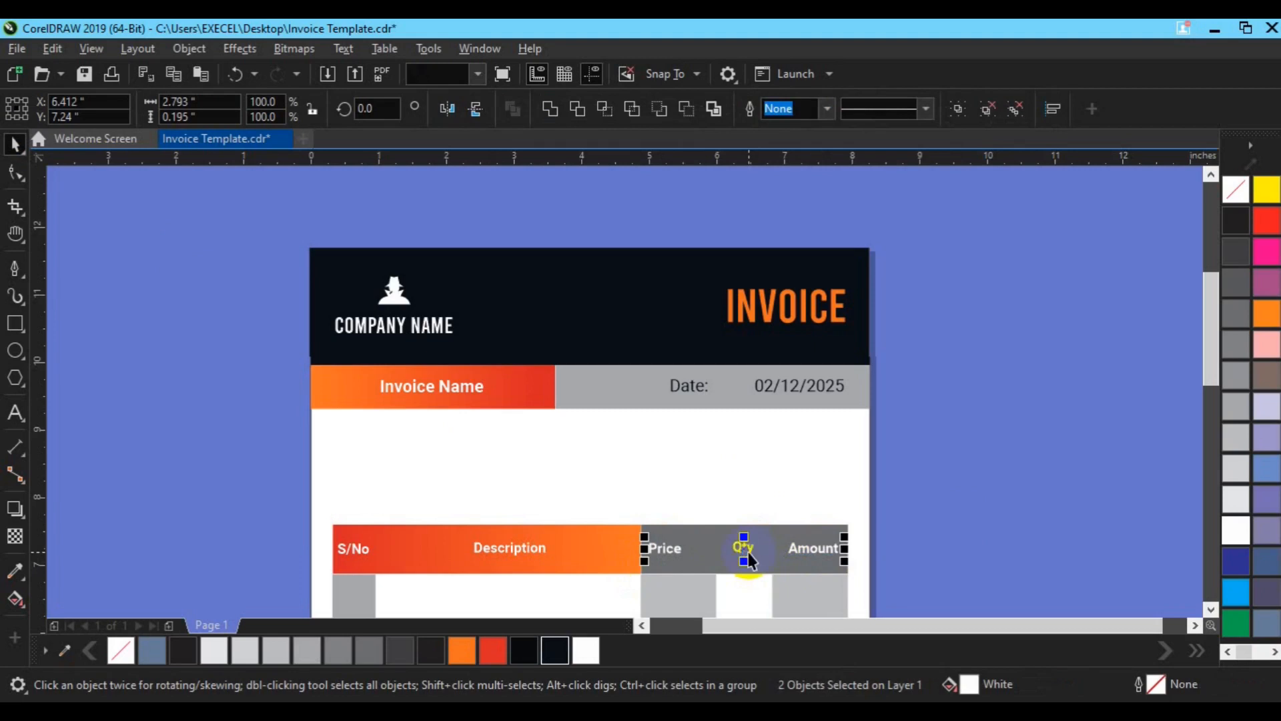
key("ctrl+g")
left_click(980, 515)
- Copy the dark grey header cell straight down to the space below the item table and fill the copy orange
scroll(980, 514, "down", 2)
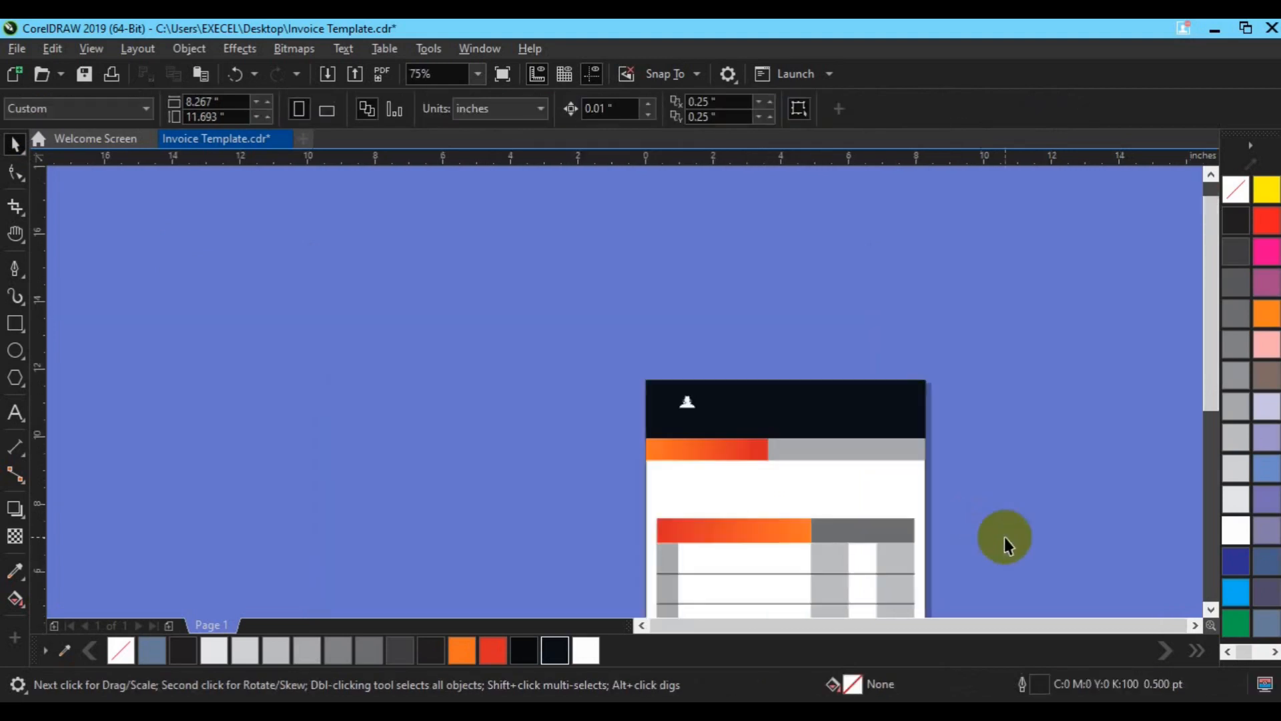
left_click(1212, 609)
left_click(1212, 610)
left_click(1212, 610)
left_click(1195, 629)
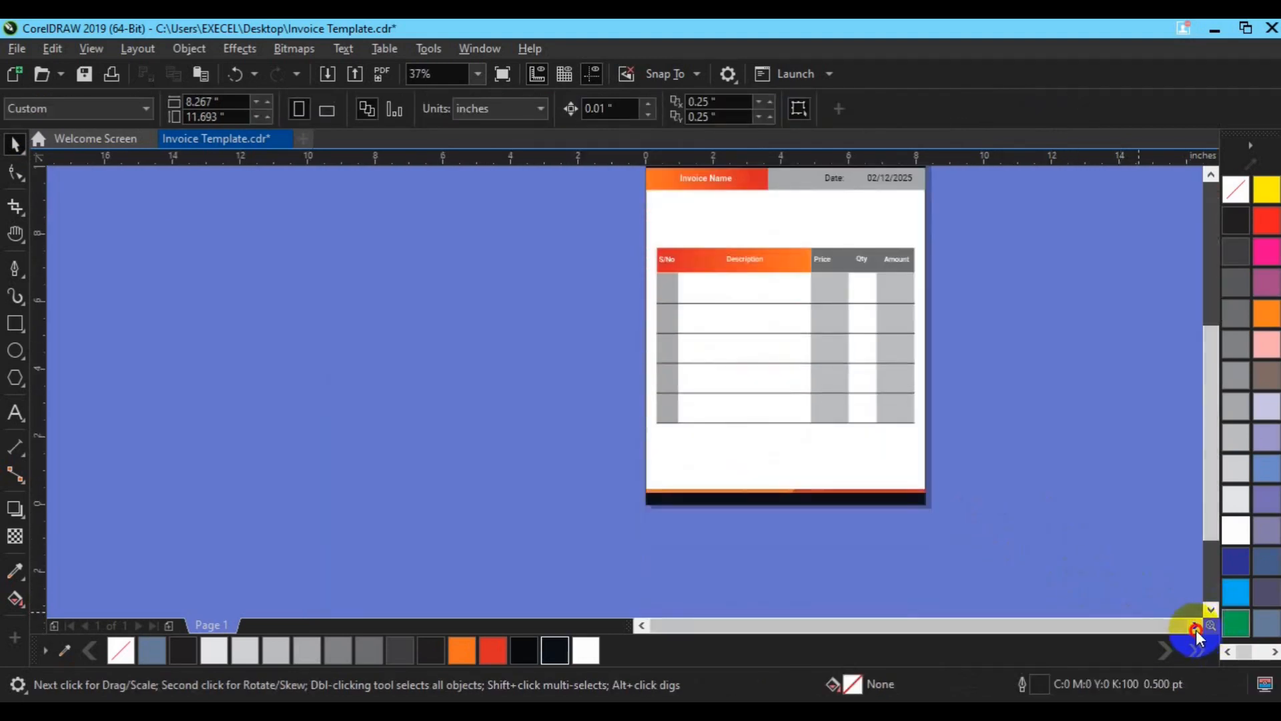
left_click(769, 256)
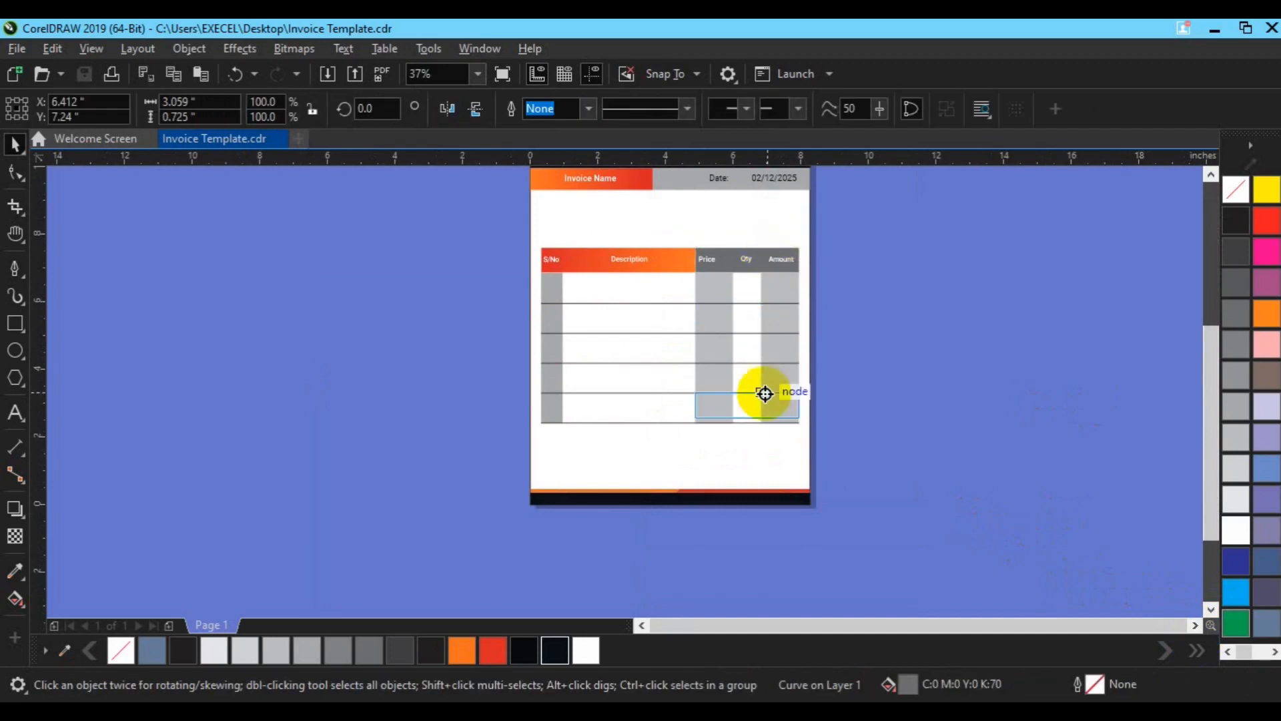
left_click(773, 458)
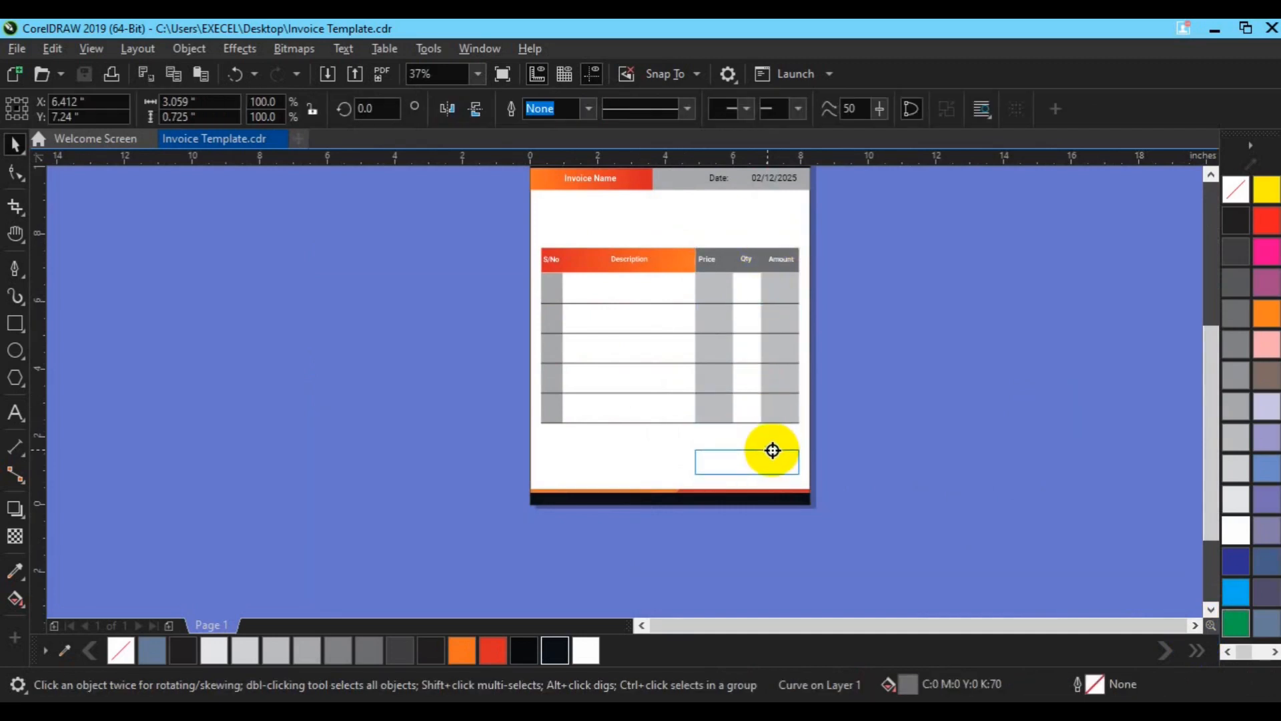
right_click(773, 451)
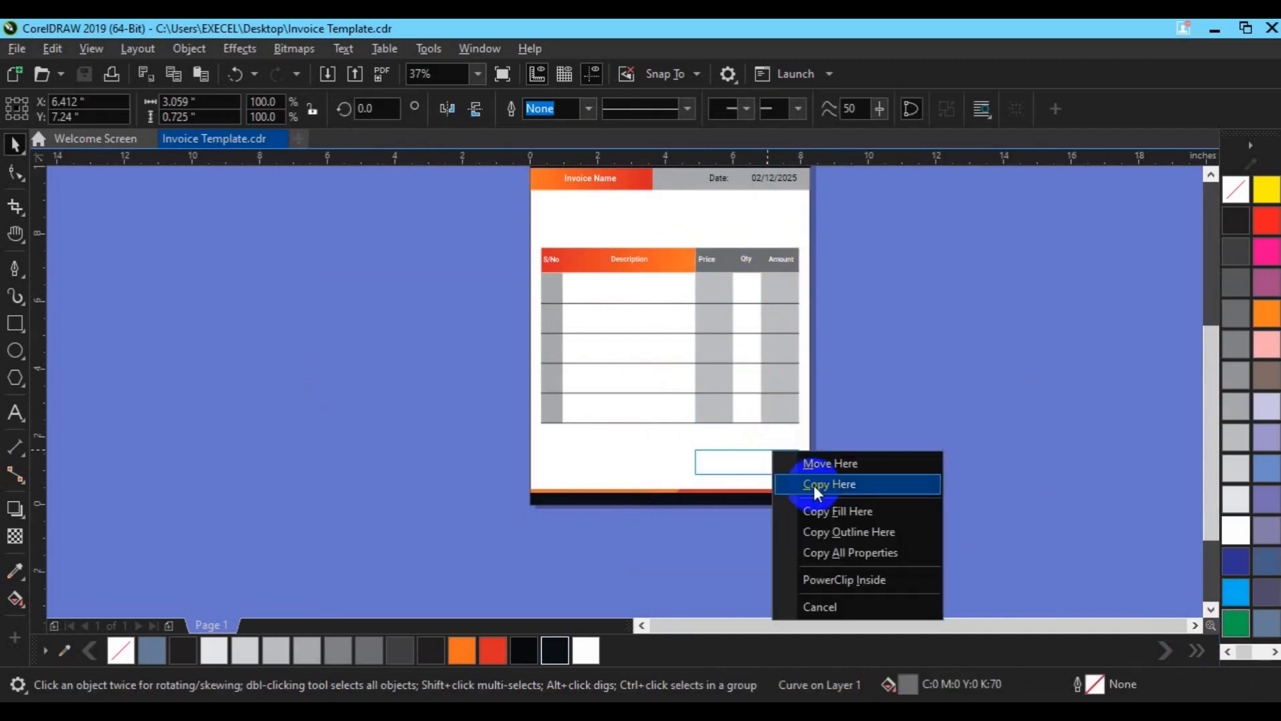
left_click(814, 486)
left_click(494, 648)
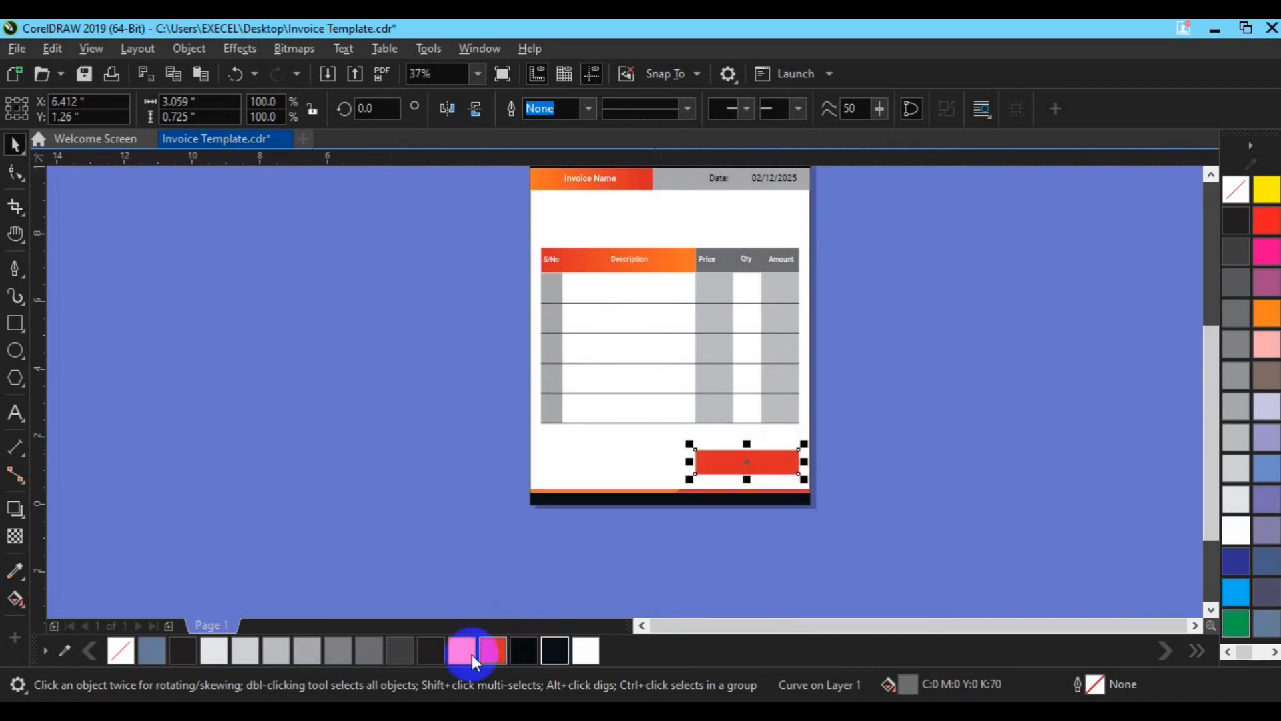
left_click(471, 653)
- Reduce the height of the orange bar below the table to 0.665" by adjusting its nodes
left_click(15, 173)
left_click_drag(856, 407, 679, 456)
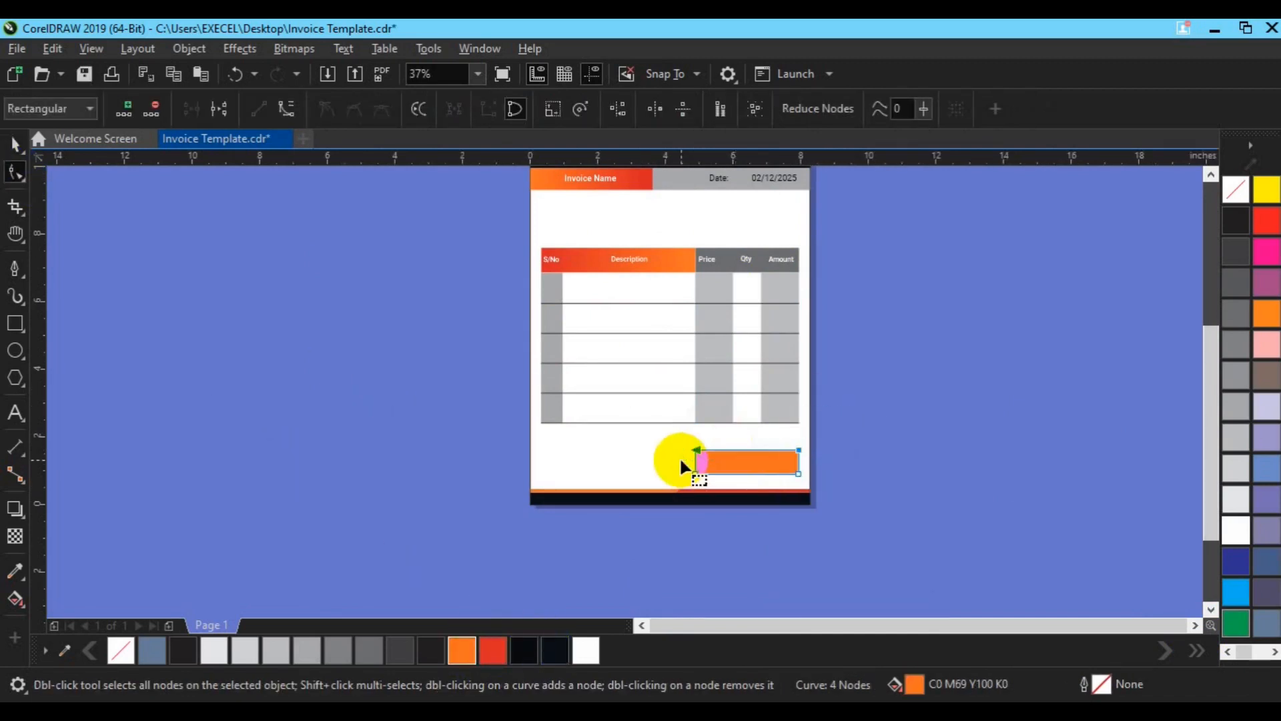
key("space")
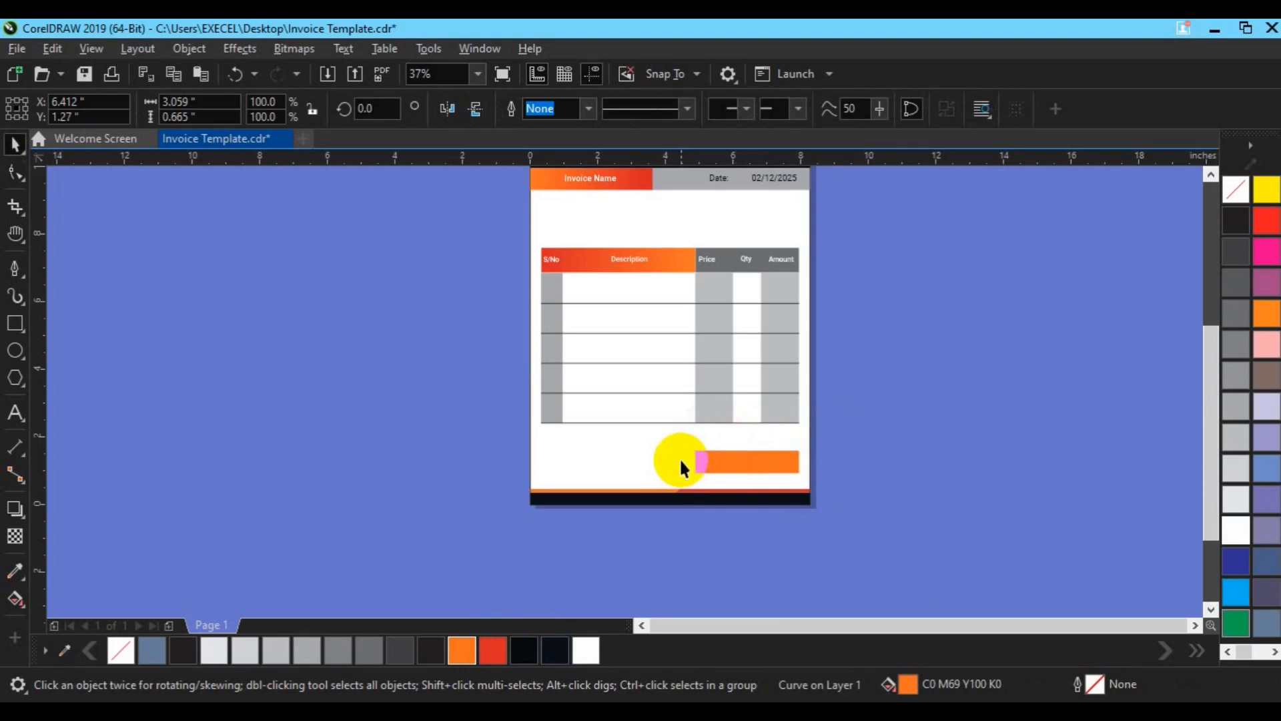
left_click(338, 540)
- Move the item table, its labels and the orange bar together up the page by about 0.45"
left_click_drag(454, 222, 915, 481)
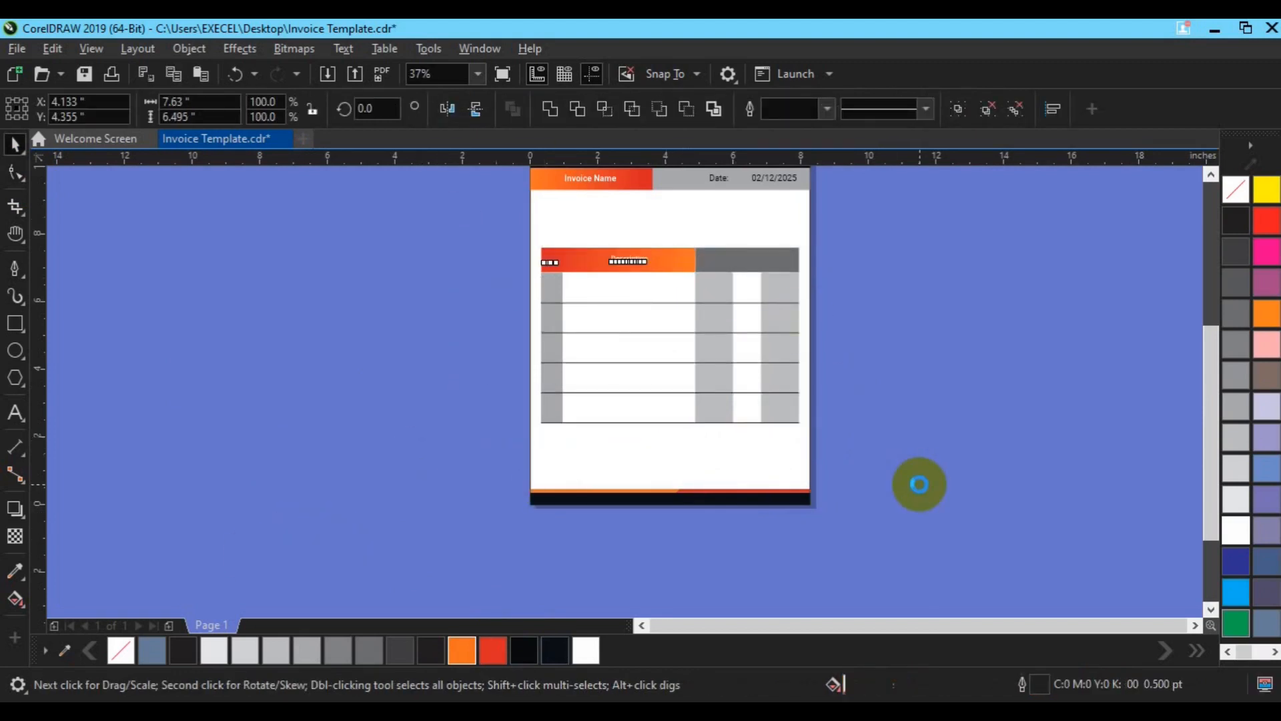
key("Up")
key("Up")
key("Up")
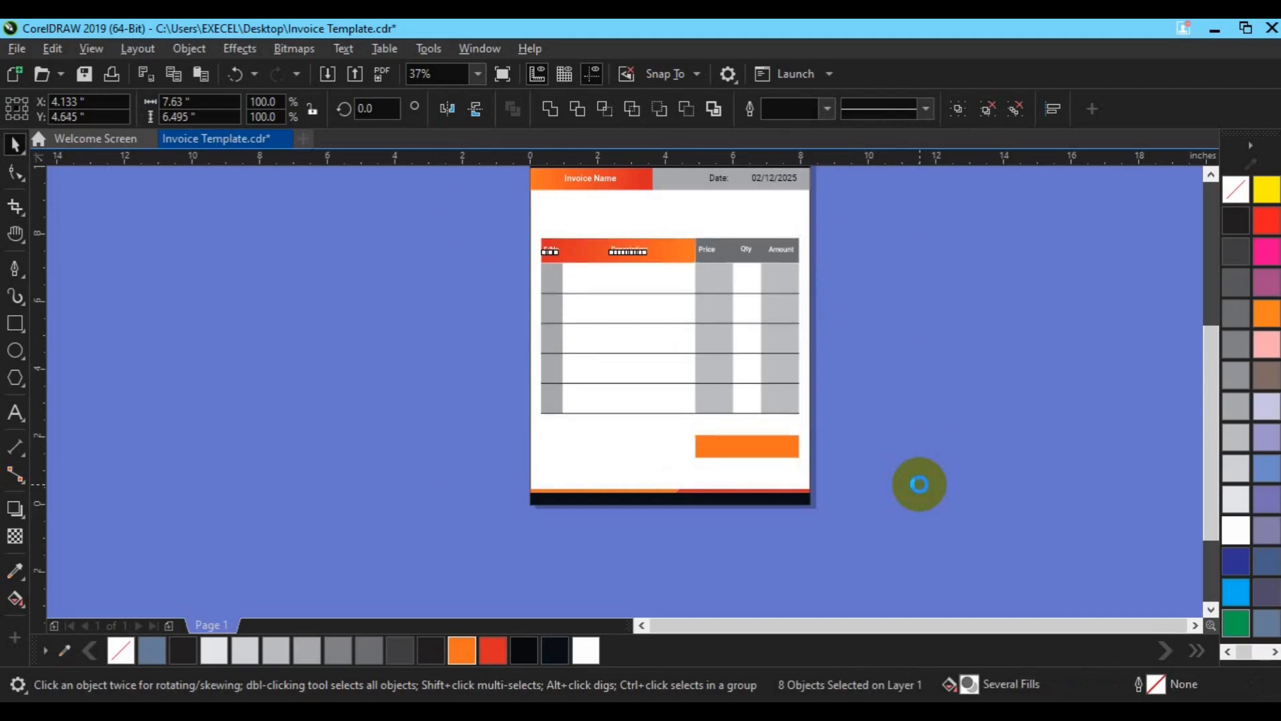
key("Up")
key("Up")
key("Up")
key("Up")
key("Up")
key("Up")
key("Up")
key("Up")
key("Up")
key("Up")
key("Up")
key("Up")
key("Up")
key("Up")
key("Up")
key("Up")
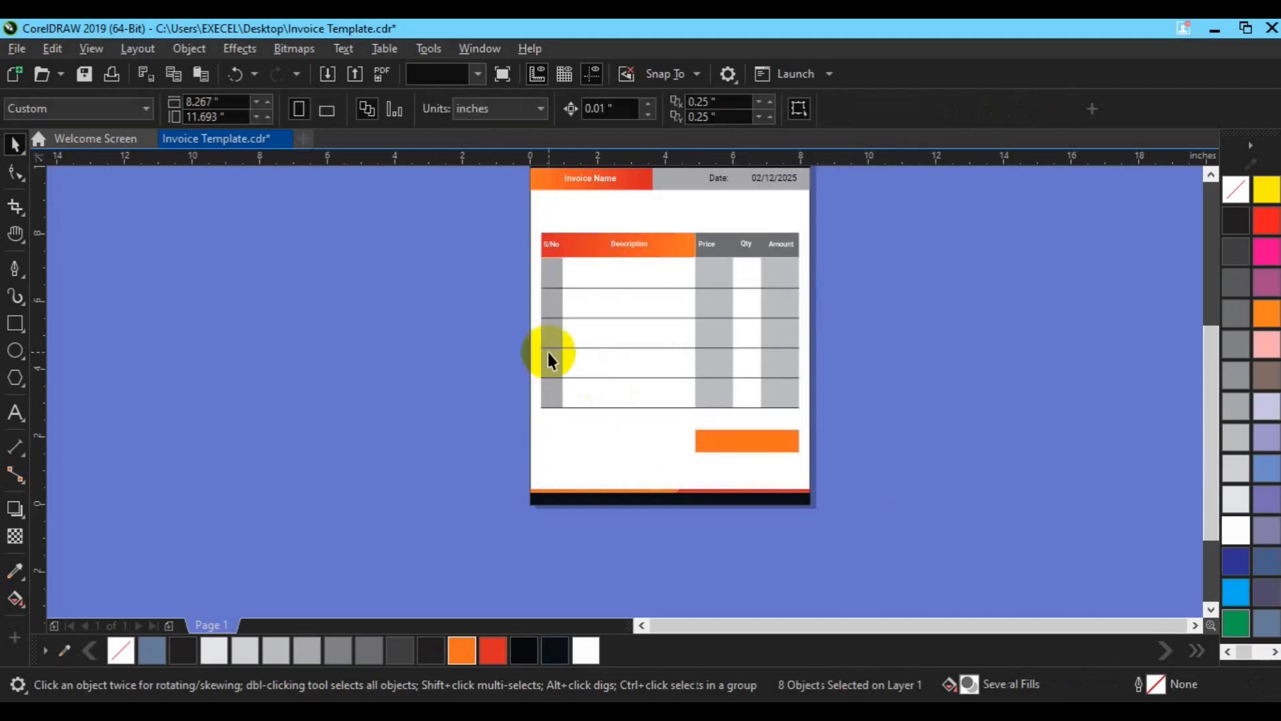
left_click(420, 289)
- Copy the date line to the empty space below the item table and group the table's cells and labels
left_click(612, 249)
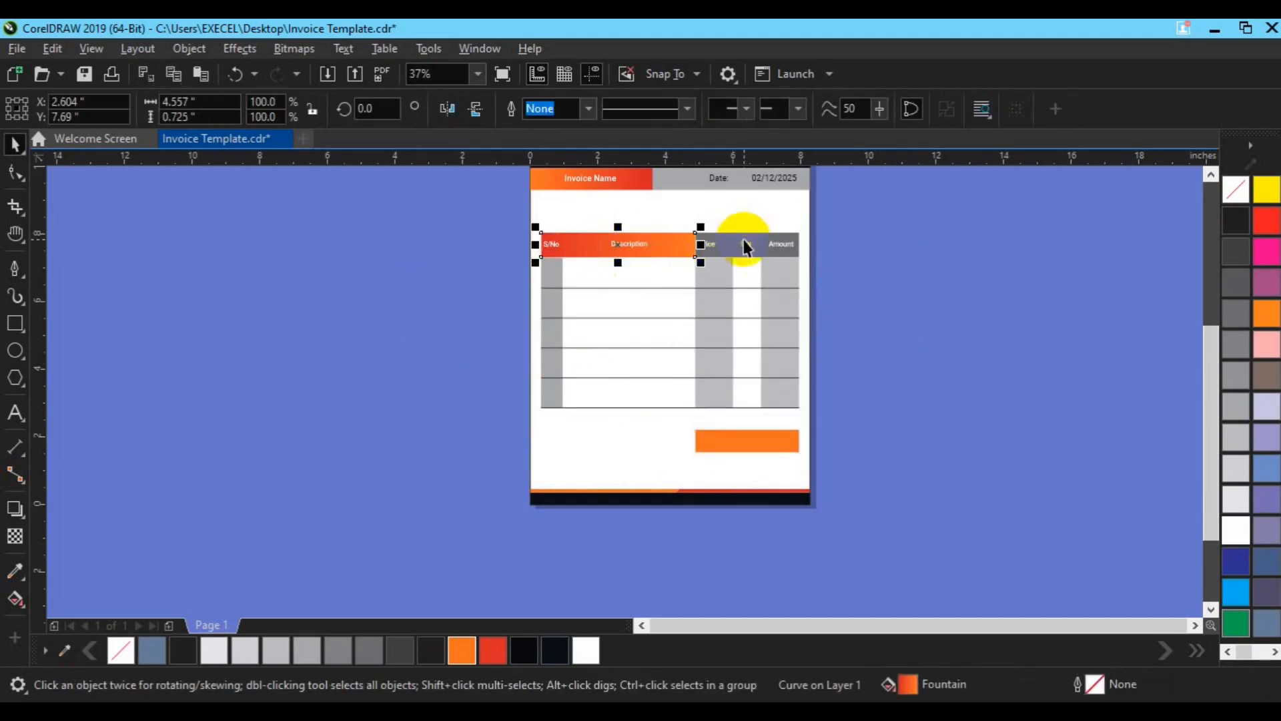
left_click_drag(722, 178, 589, 441)
left_click_drag(460, 220, 901, 417)
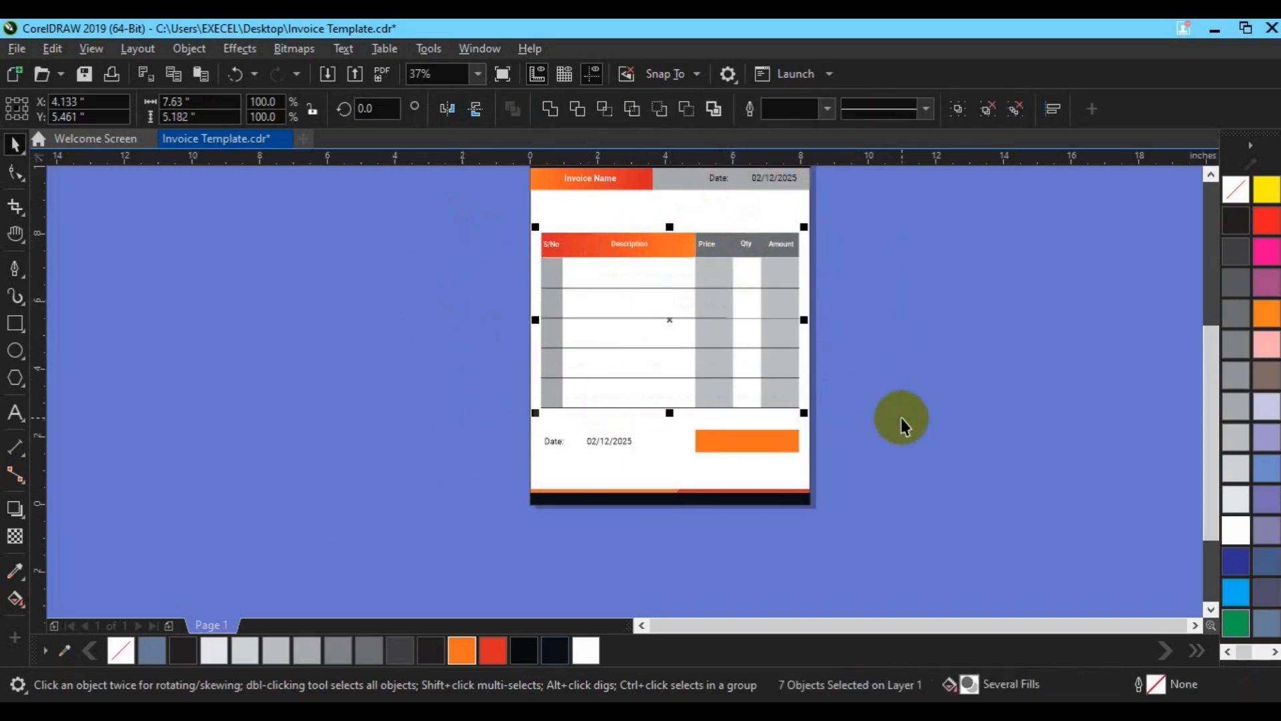
key("ctrl+g")
- Replace the copied date line below the table with the Arial 24 pt text "Thank you for your business"
left_click(22, 417)
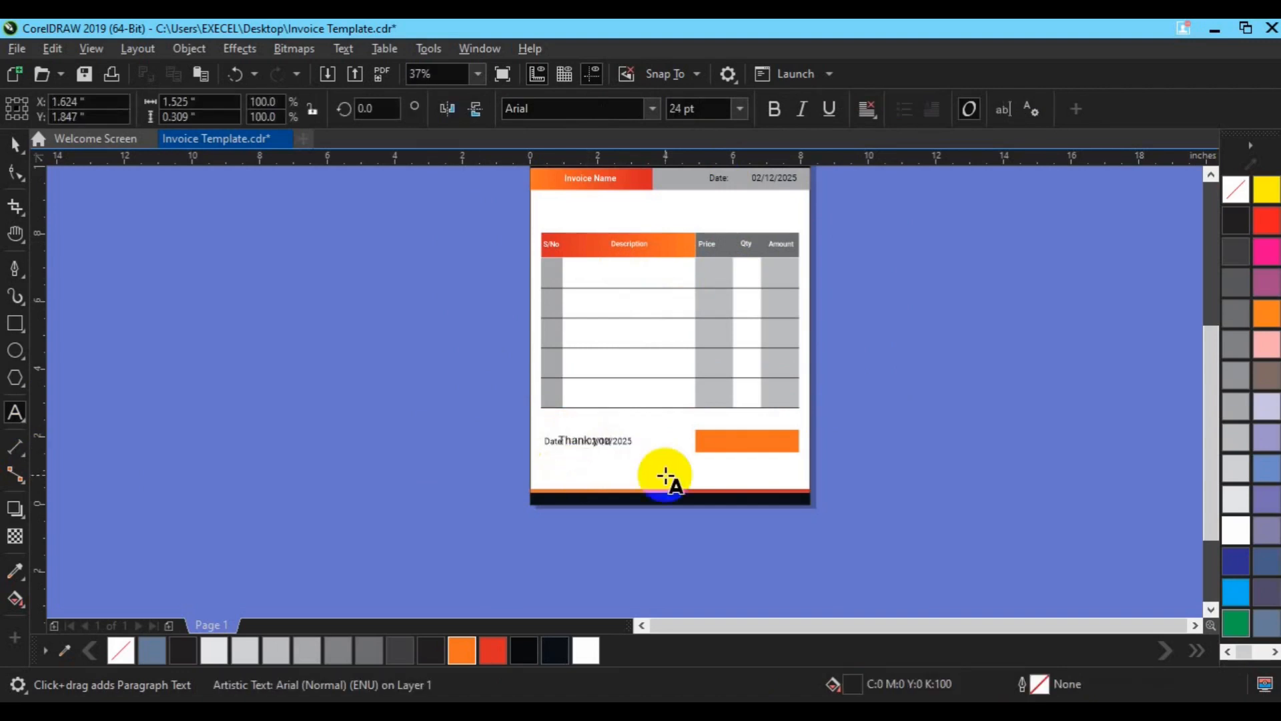
left_click_drag(611, 441, 474, 443)
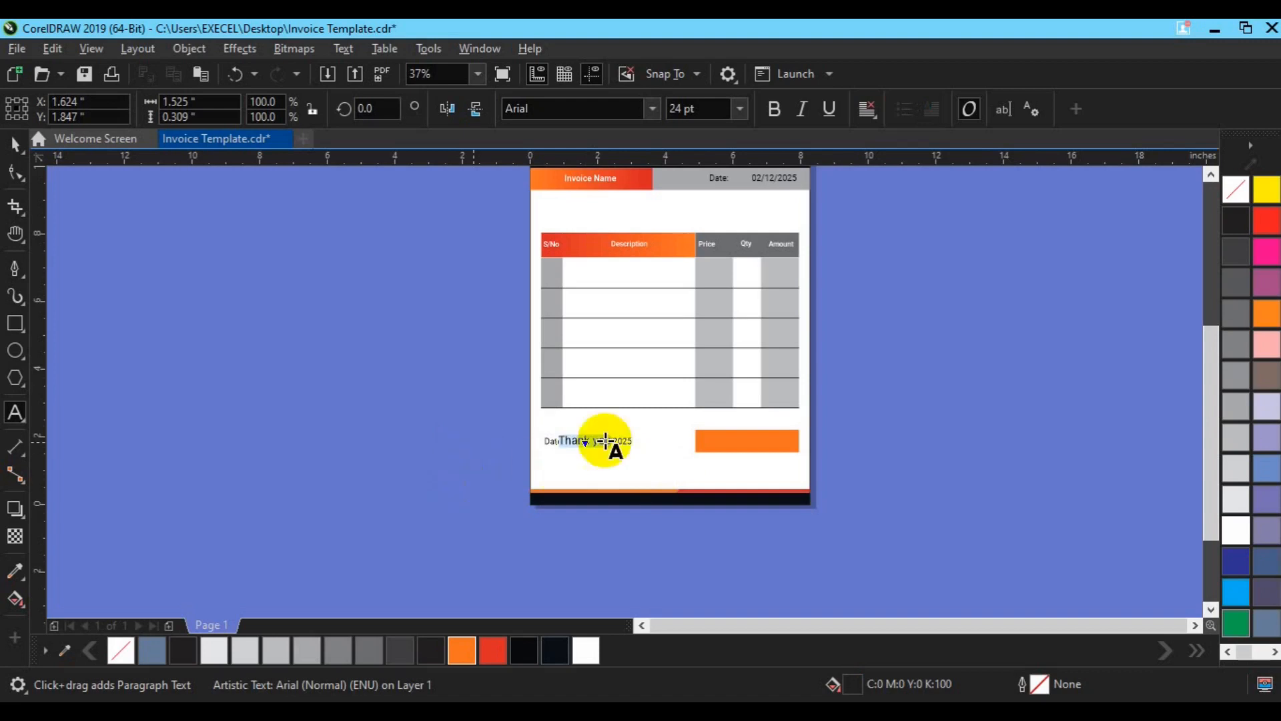
key("BackSpace")
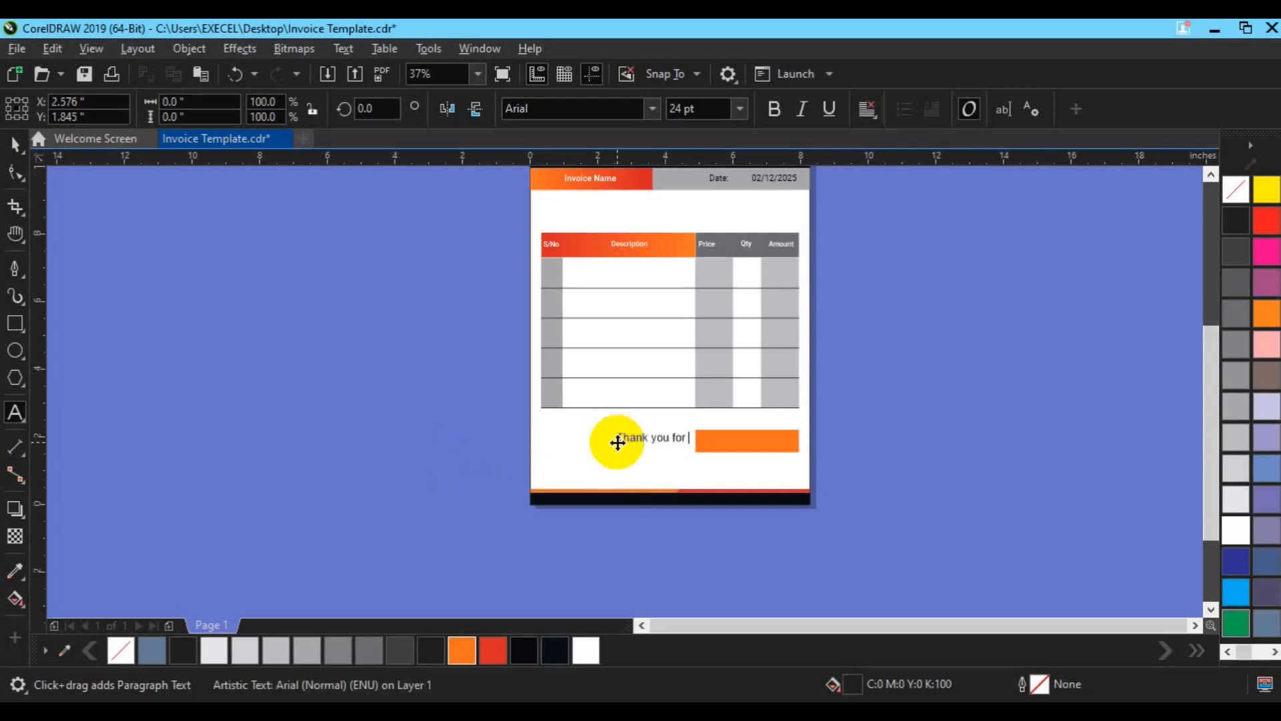
type("Thank you for your business")
left_click(16, 174)
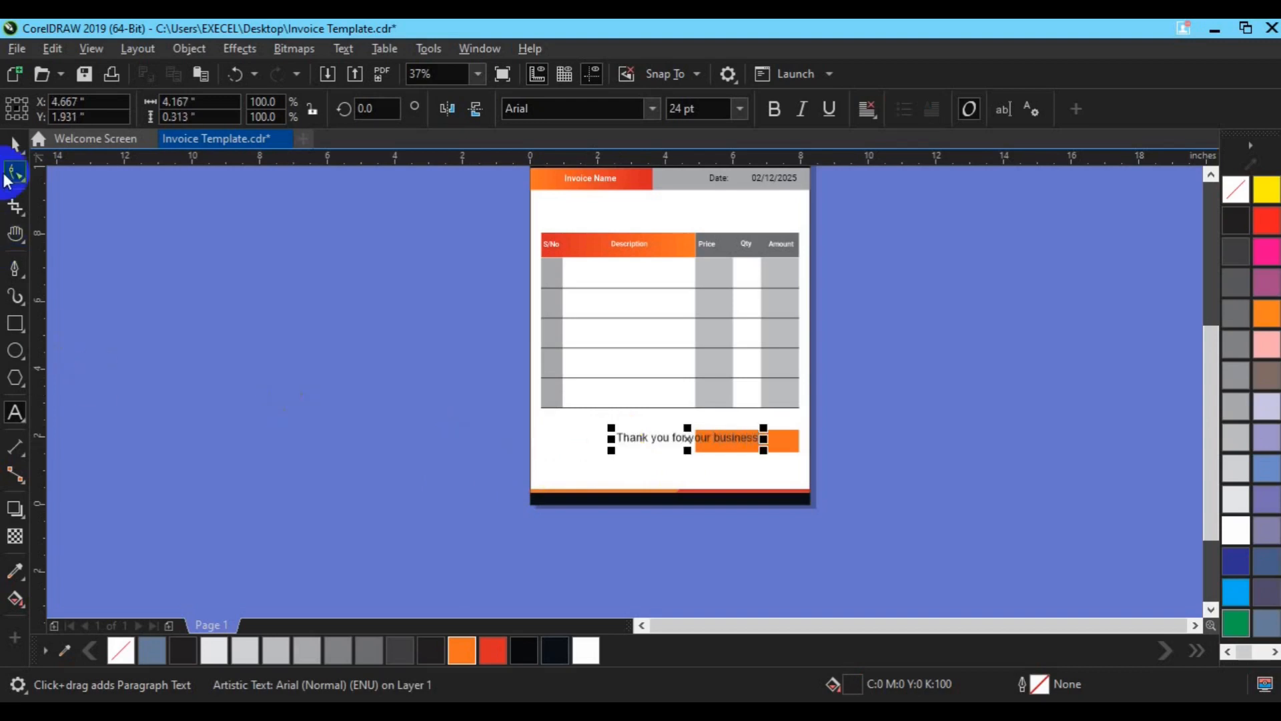
- Move the thank-you line onto the dark footer band in white and group the footer's strips
left_click_drag(674, 488, 671, 499)
left_click(585, 649)
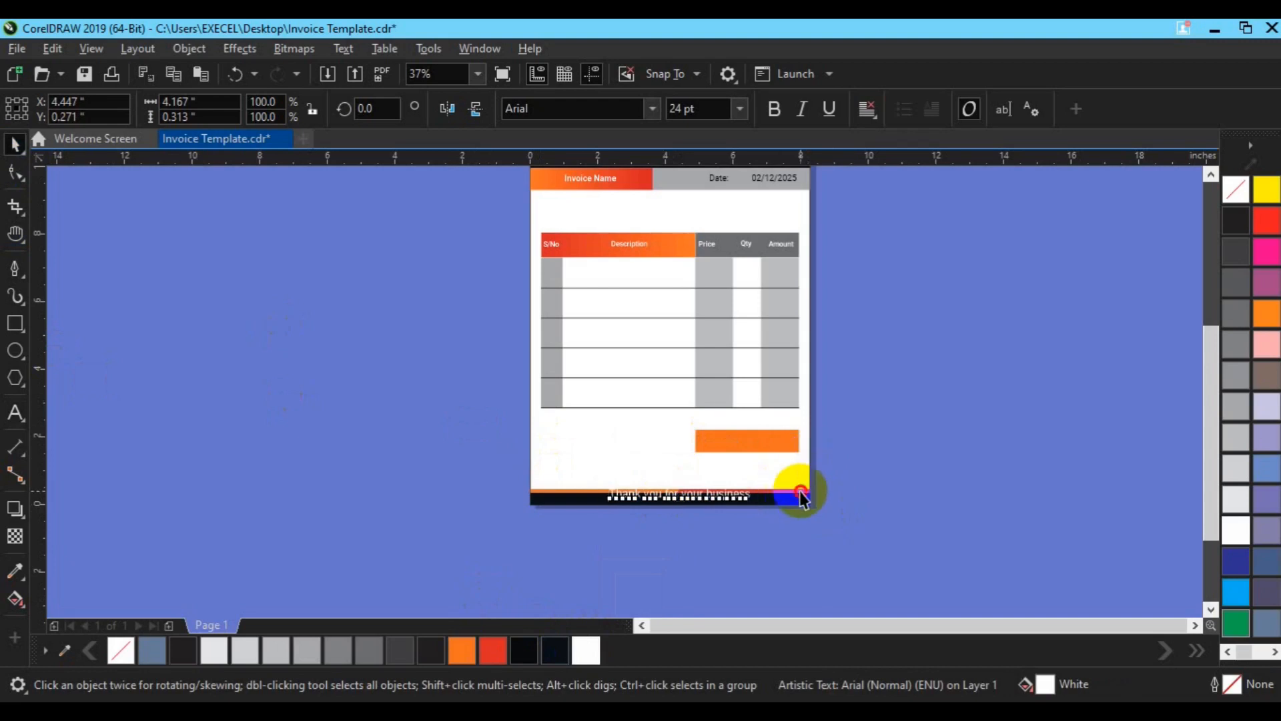
left_click(800, 492)
left_click(554, 491, "shift")
left_click(552, 504, "shift")
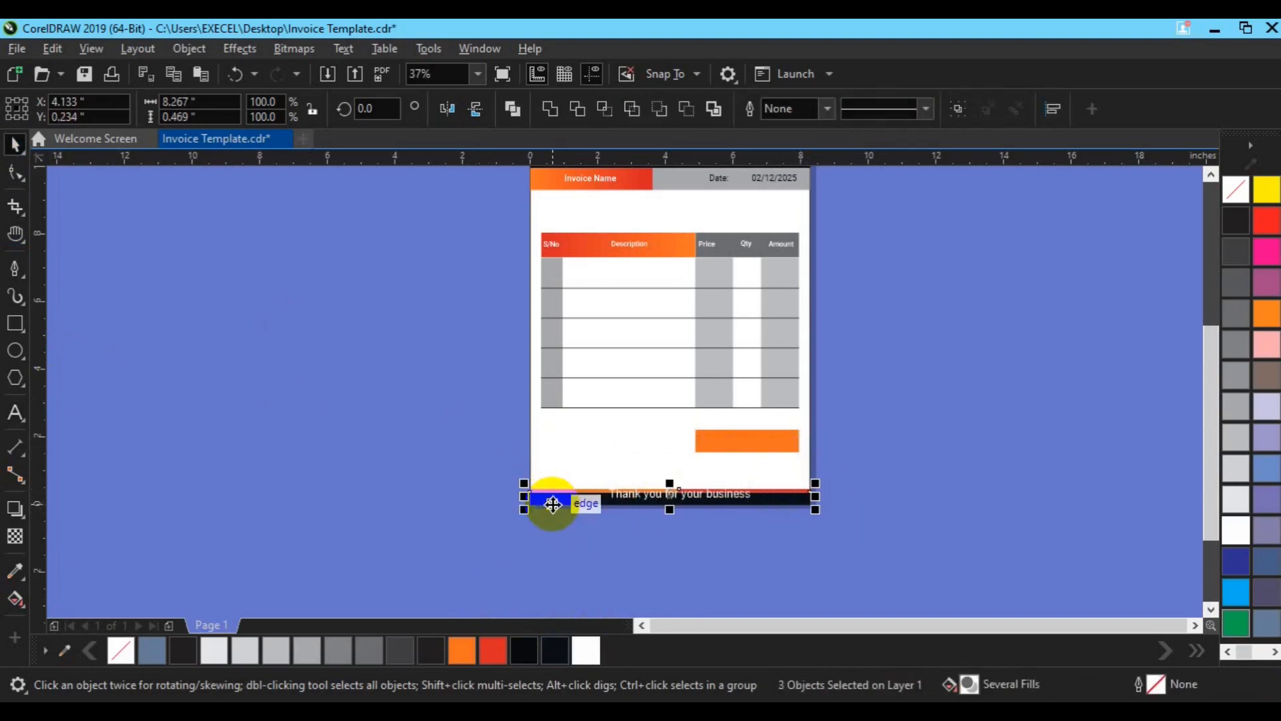
key("ctrl+g")
- Centre the thank-you line horizontally on the page, keeping the footer strips aligned to the page width
left_click(700, 497, "shift")
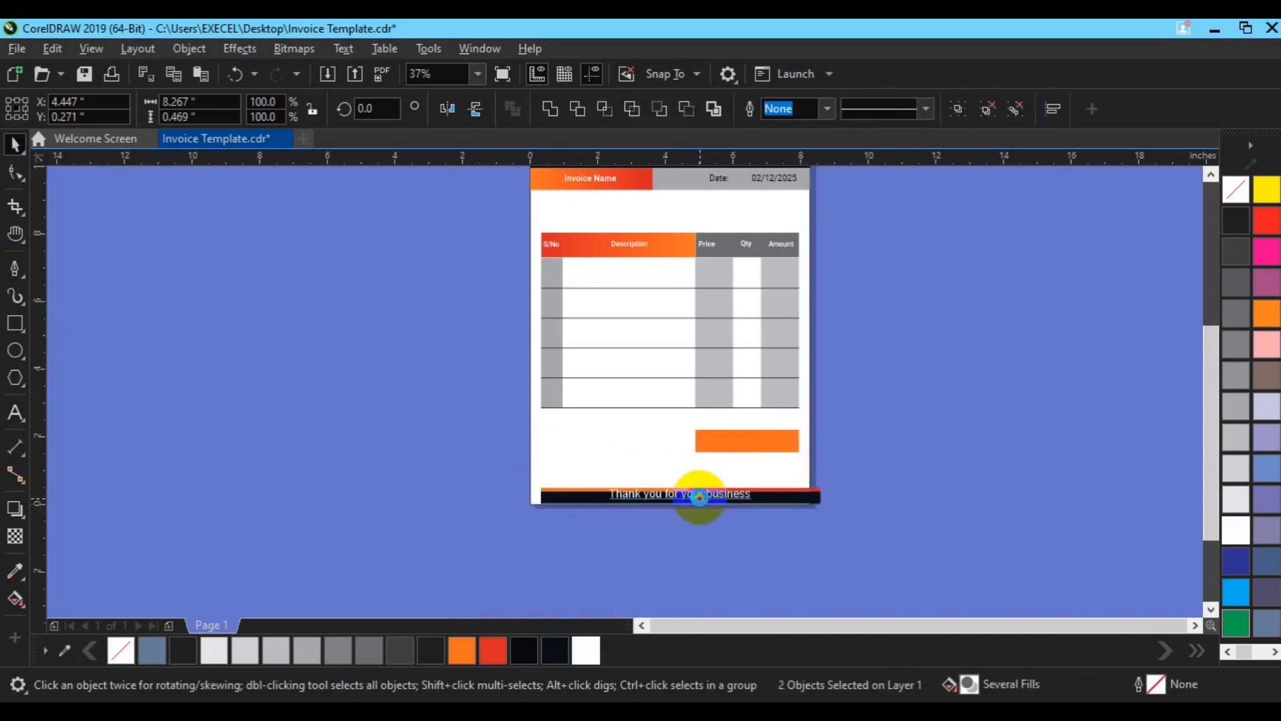
key("ctrl+g")
left_click(731, 462, "shift")
key("c")
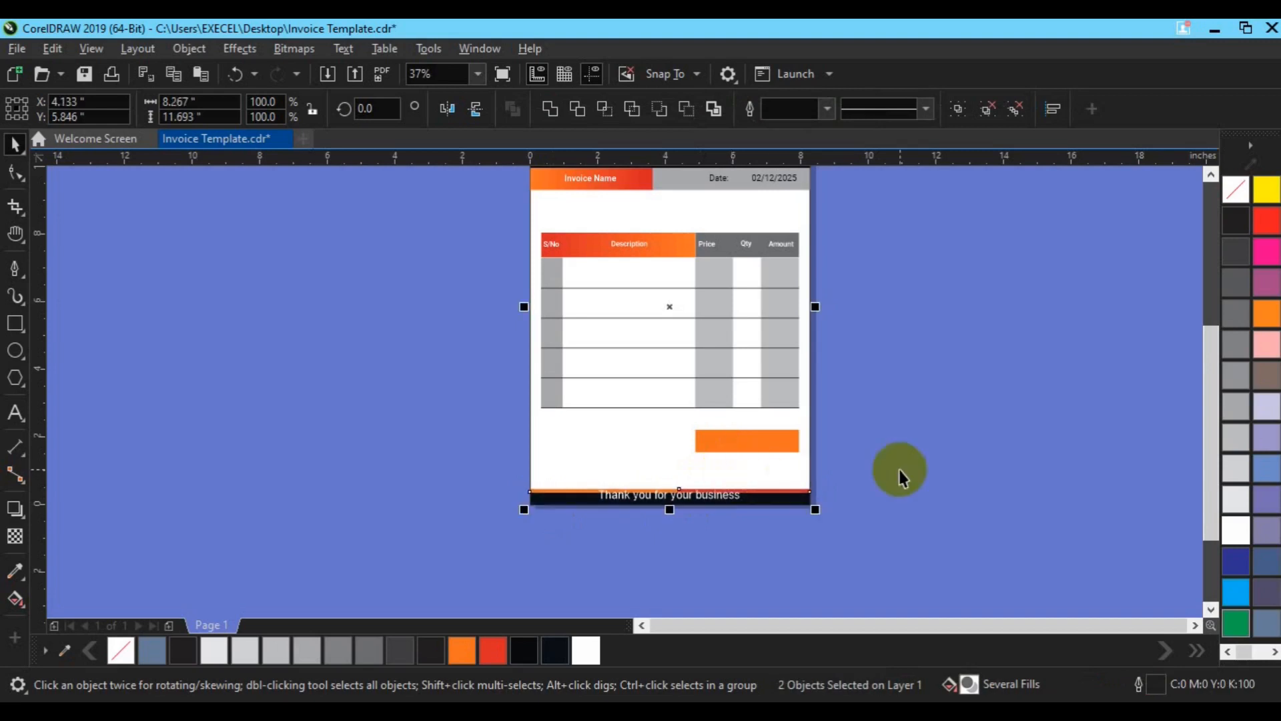
left_click(901, 477)
- Copy the thank-you line to just above the footer and colour the copy red
scroll(366, 459, "up", 1)
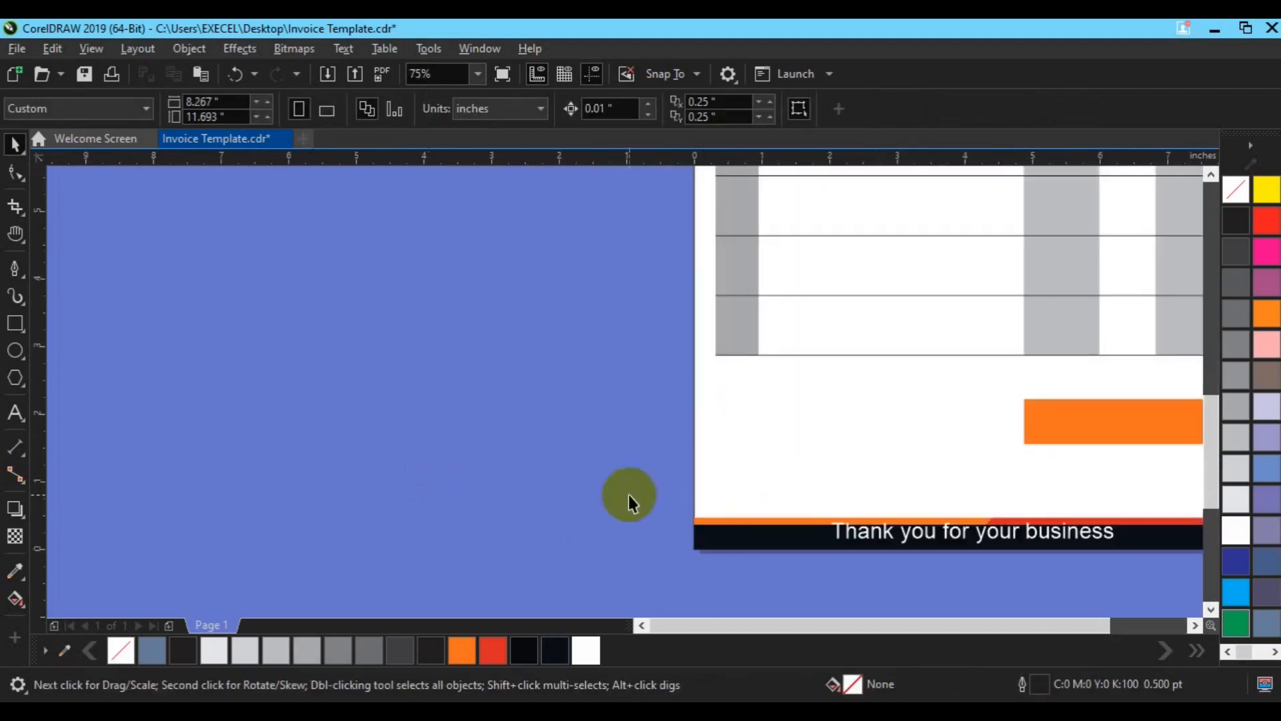
left_click(1193, 626)
left_click(1211, 174)
left_click(1211, 175)
left_click(1194, 625)
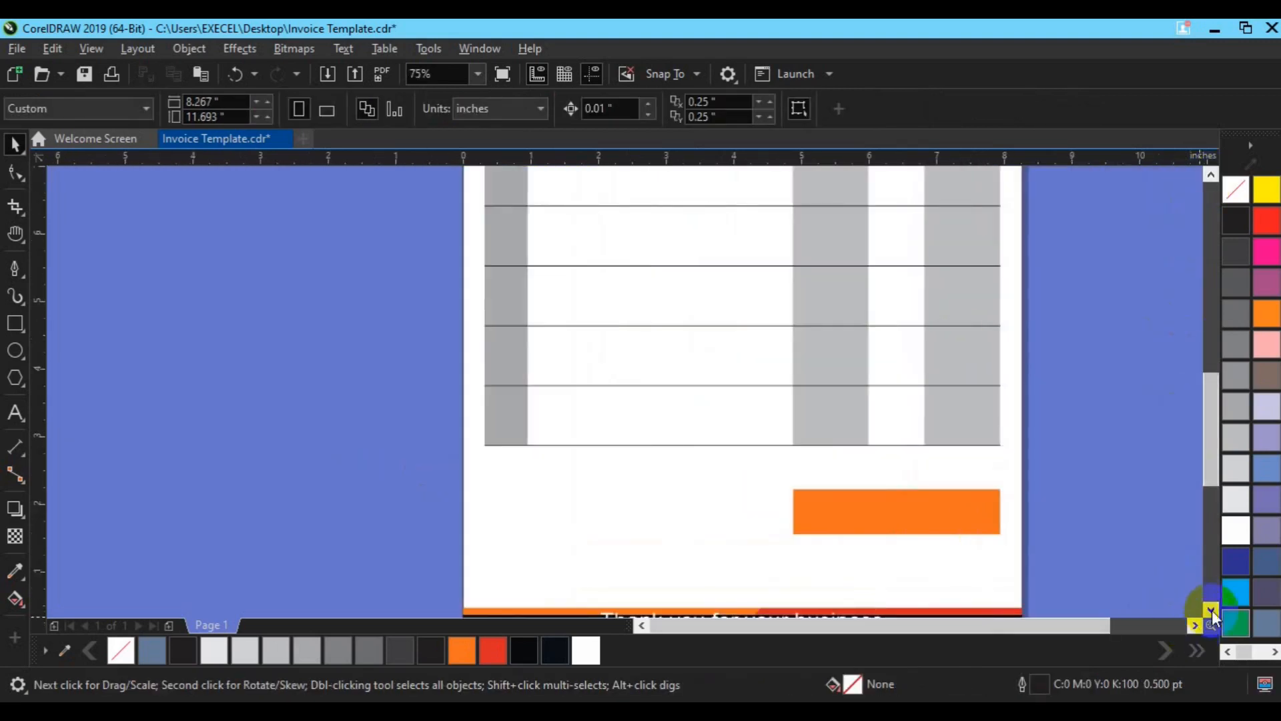
left_click(1211, 609)
left_click(803, 538)
left_click(604, 530, "ctrl")
left_click(483, 657)
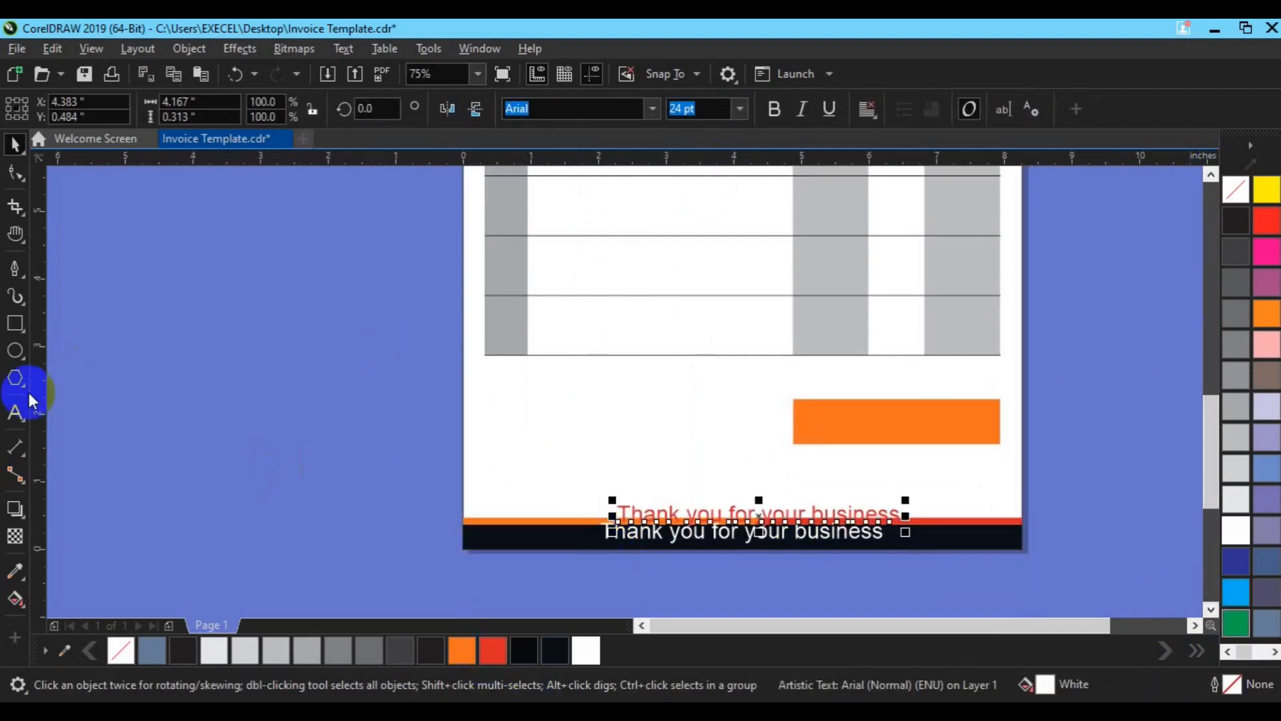
- Replace the red copy's text with "Signature" and move it below the orange bar
left_click(15, 412)
type("Signature")
left_click(15, 143)
left_click_drag(658, 501, 903, 492)
- Set the Signature text's font size to 16 pt
left_click(679, 109)
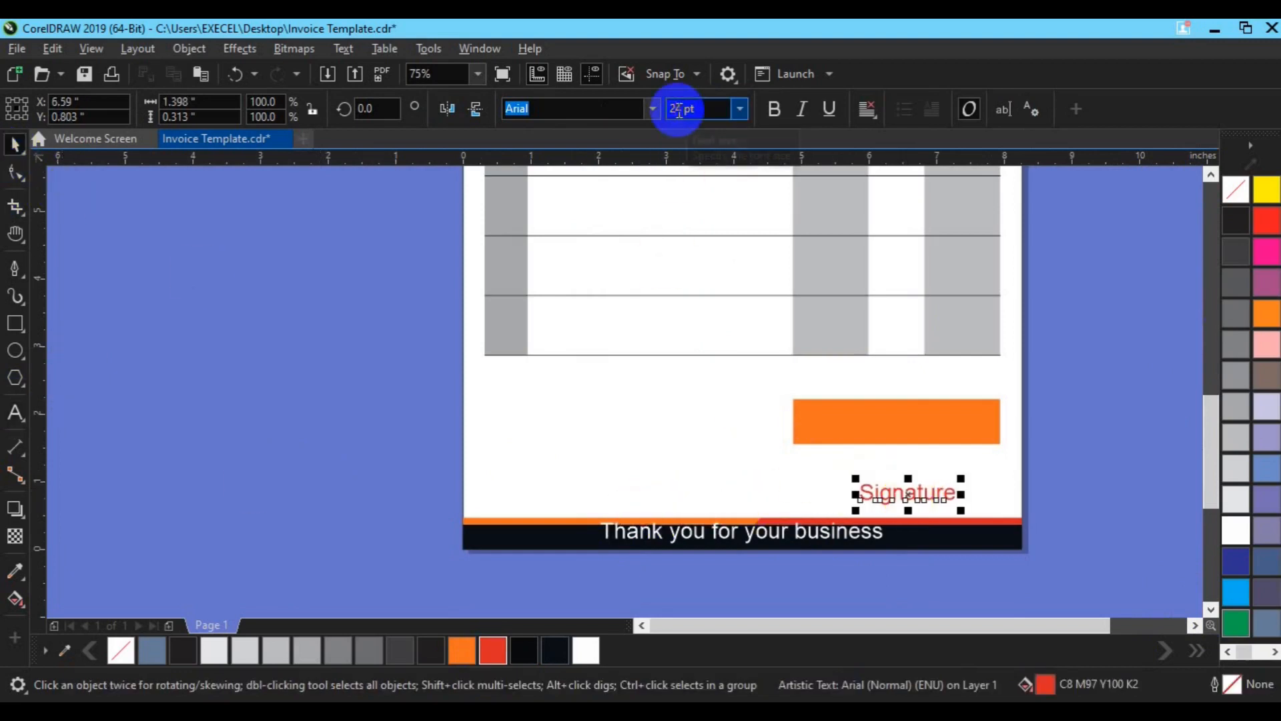
double_click(679, 110)
type("16")
key("Return")
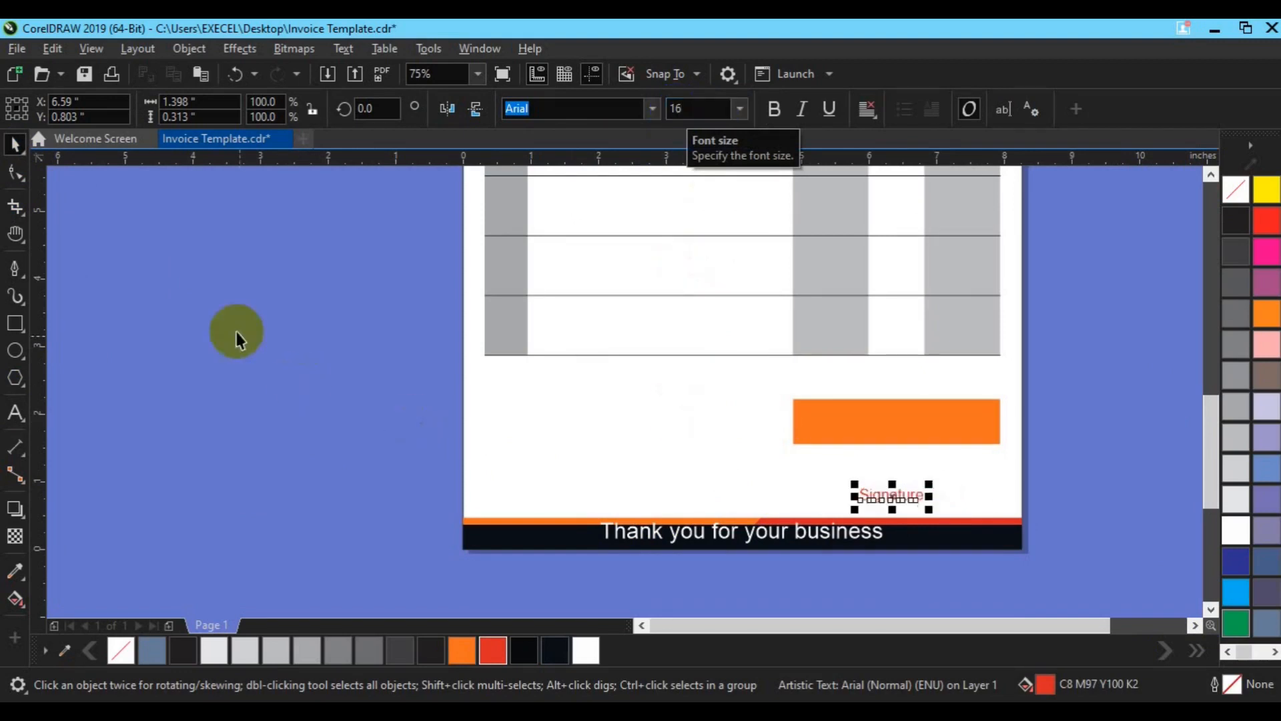
- Draw a horizontal signature line about 2.35" long between the orange bar and the Signature text
left_click(15, 268)
left_click(843, 472)
double_click(1001, 473)
key("space")
- Centre the Signature text under the signature line and move it closer to the line
left_click(903, 495)
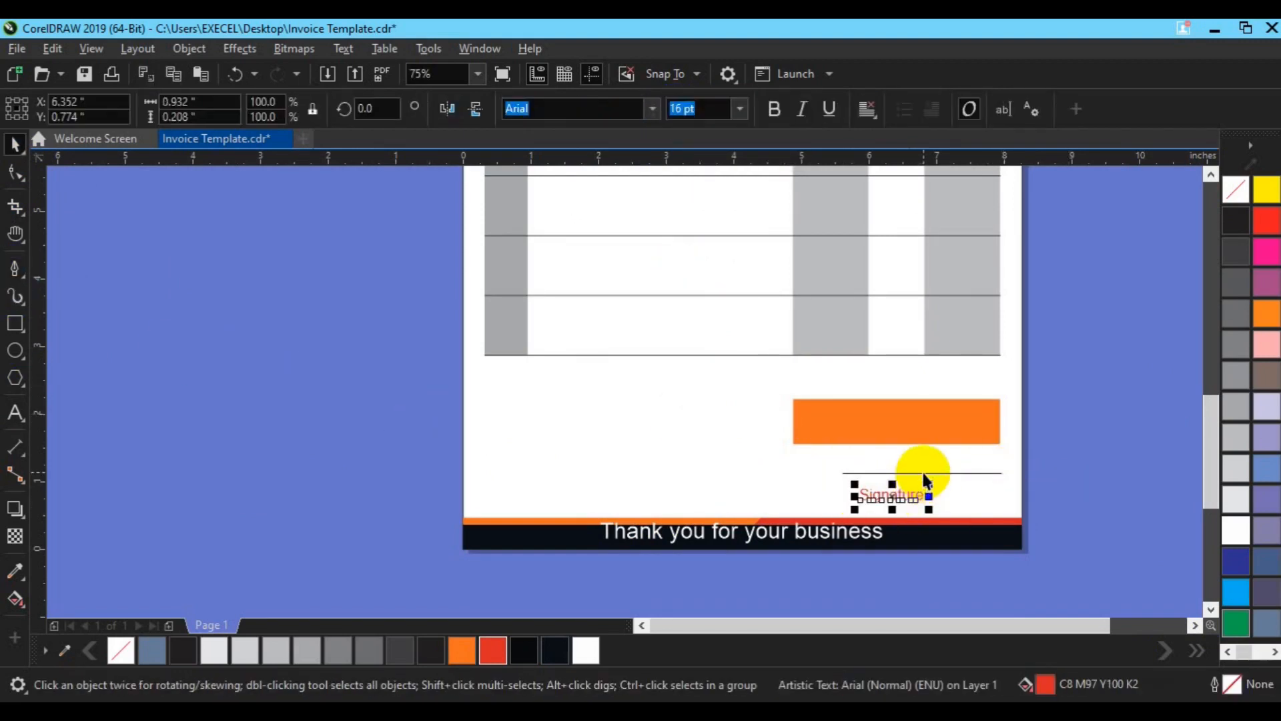
left_click(914, 471, "shift")
key("c")
left_click(918, 501)
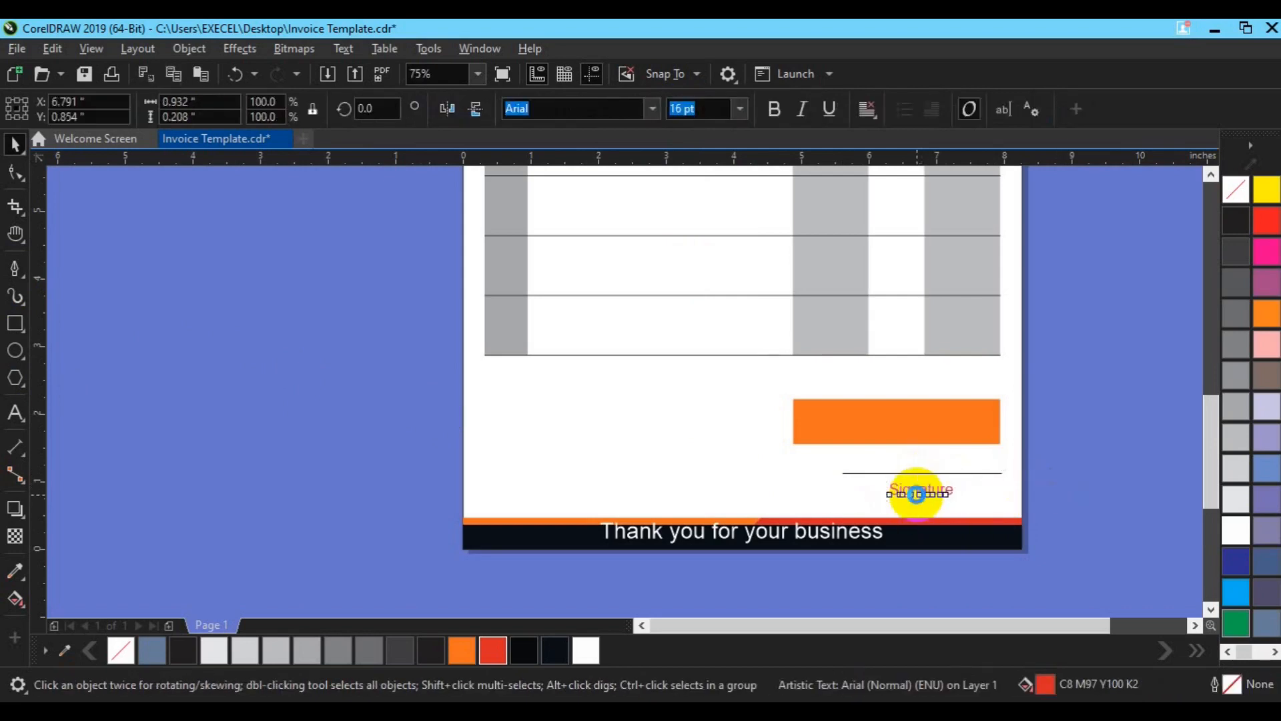
- Group the signature line with its text and align the group to the orange bar's right edge
left_click_drag(1061, 439, 825, 523)
key("ctrl+g")
left_click(947, 423, "shift")
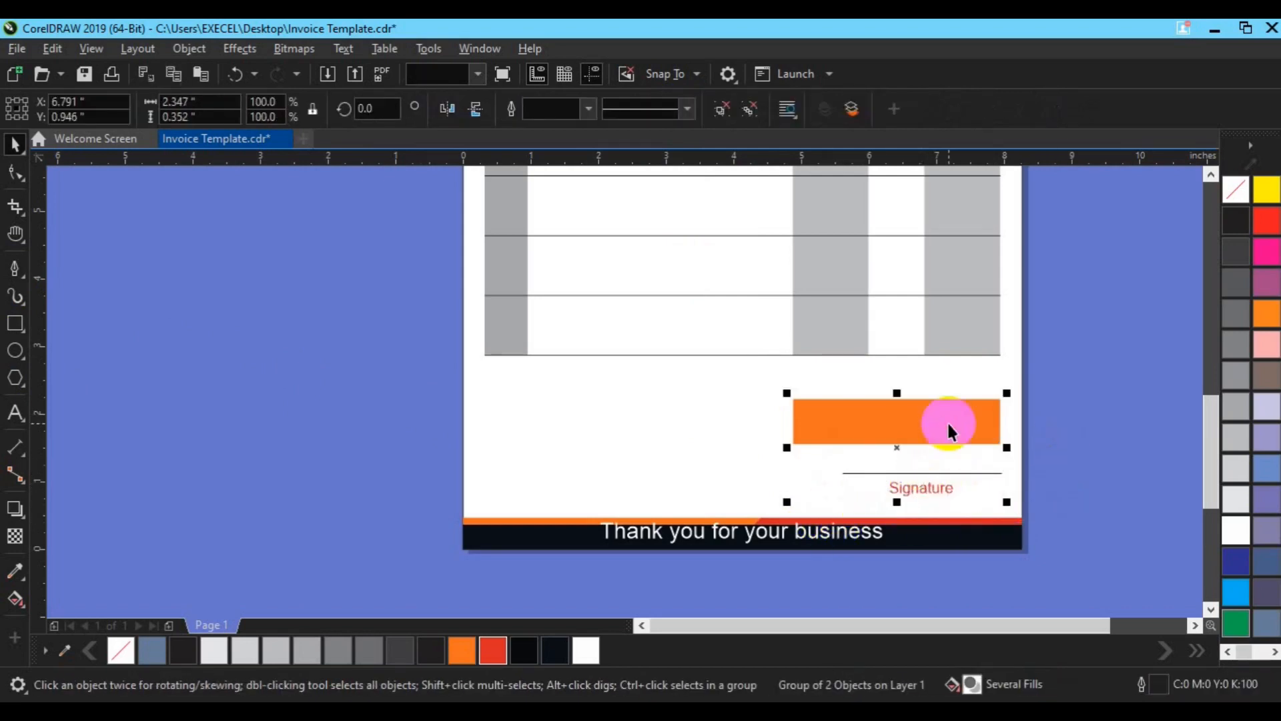
key("r")
left_click(1052, 461)
- Copy the Signature text to the empty area under the table's first columns and change it to "Term of service"
left_click_drag(943, 489, 753, 466)
key("ctrl+u")
key("ctrl+z")
key("ctrl+d")
mouse_move(937, 477)
left_mouse_down()
mouse_move(621, 423)
mouse_move(545, 396)
left_mouse_up()
left_click(14, 408)
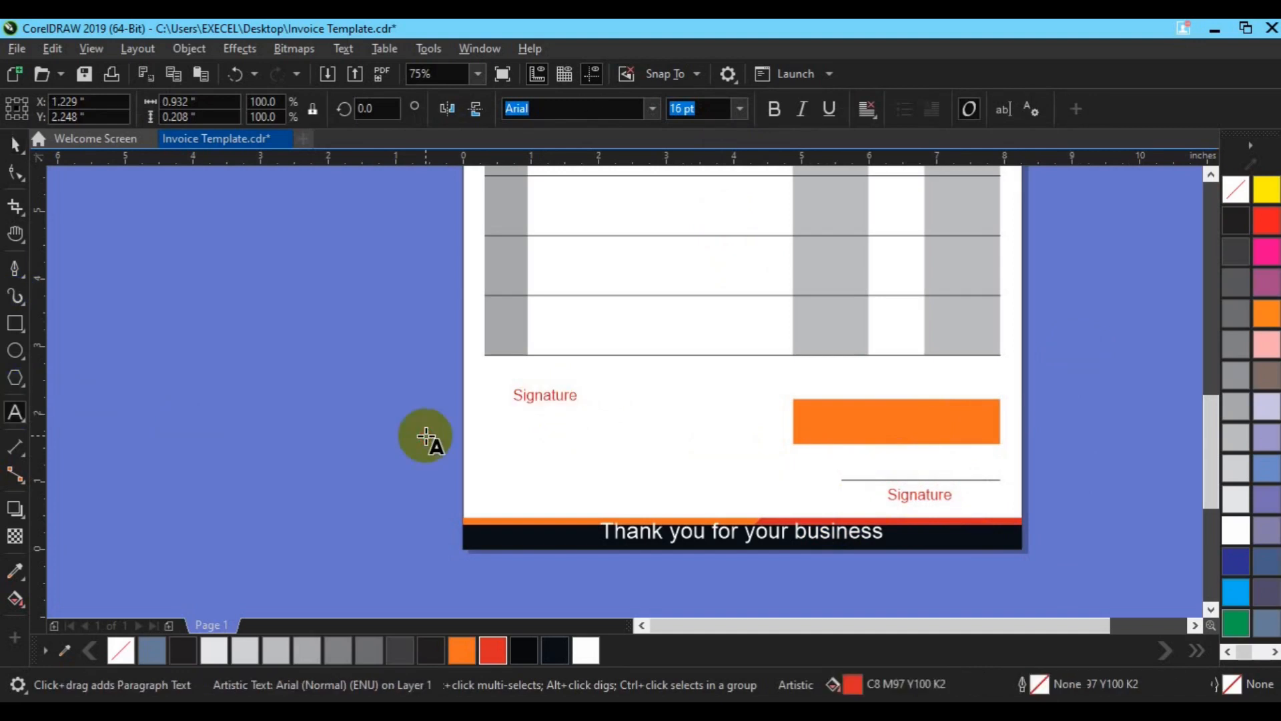
type("rvice")
left_click(14, 144)
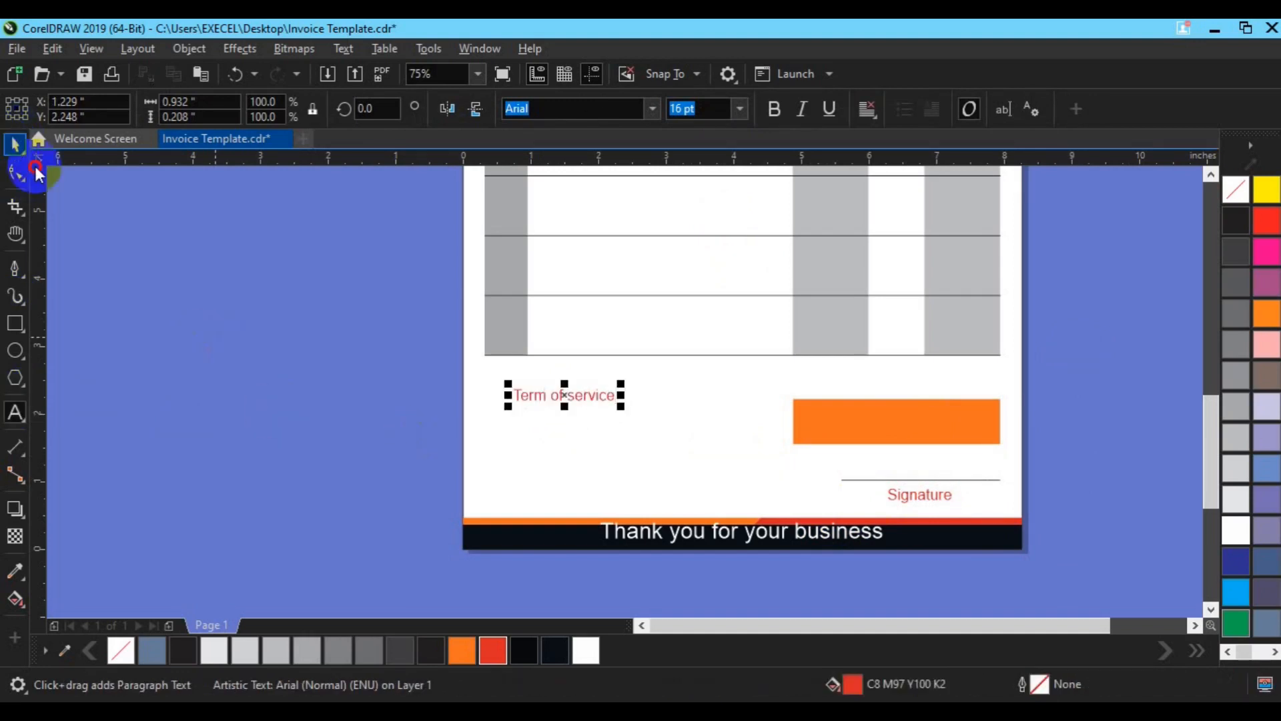
- Shift the "Term of service" text toward the table's left edge and draw a rectangle about 3.94" × 1.15" around it
left_click(552, 398)
left_click_drag(552, 399, 752, 443)
key("F6")
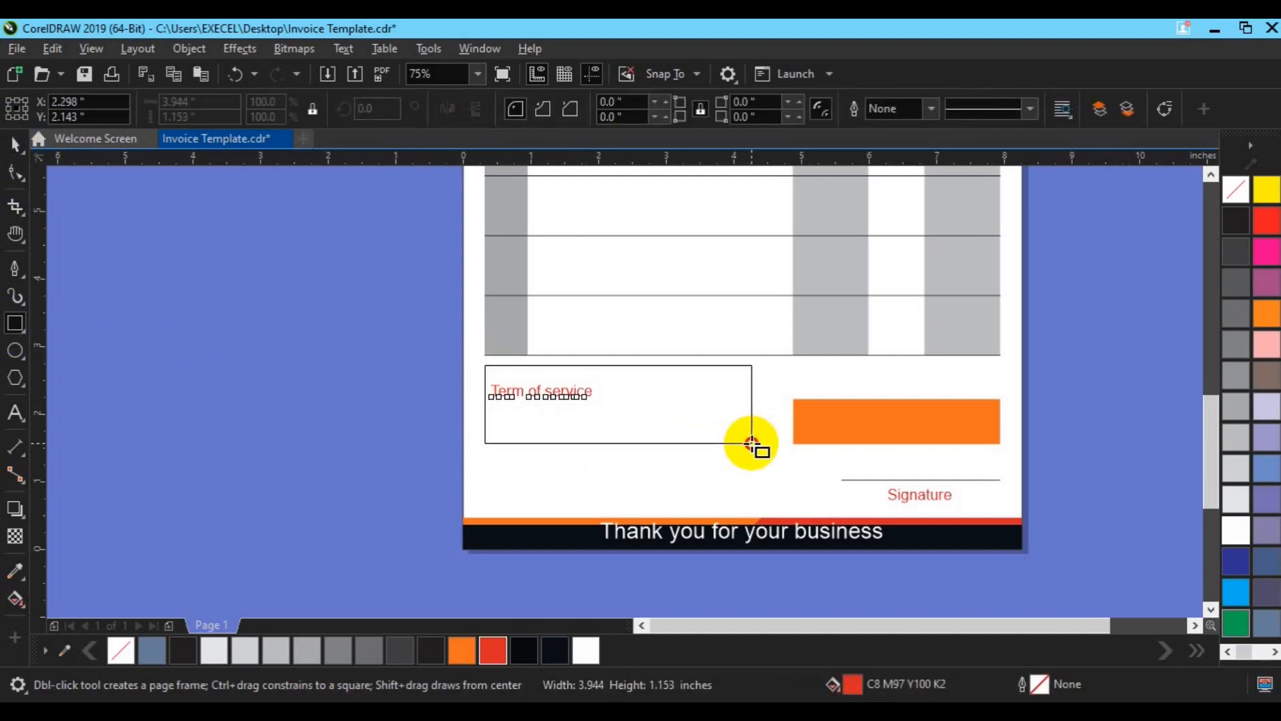
key("space")
- Align the "Term of service" rectangle with the item table's left edge
left_click(747, 292)
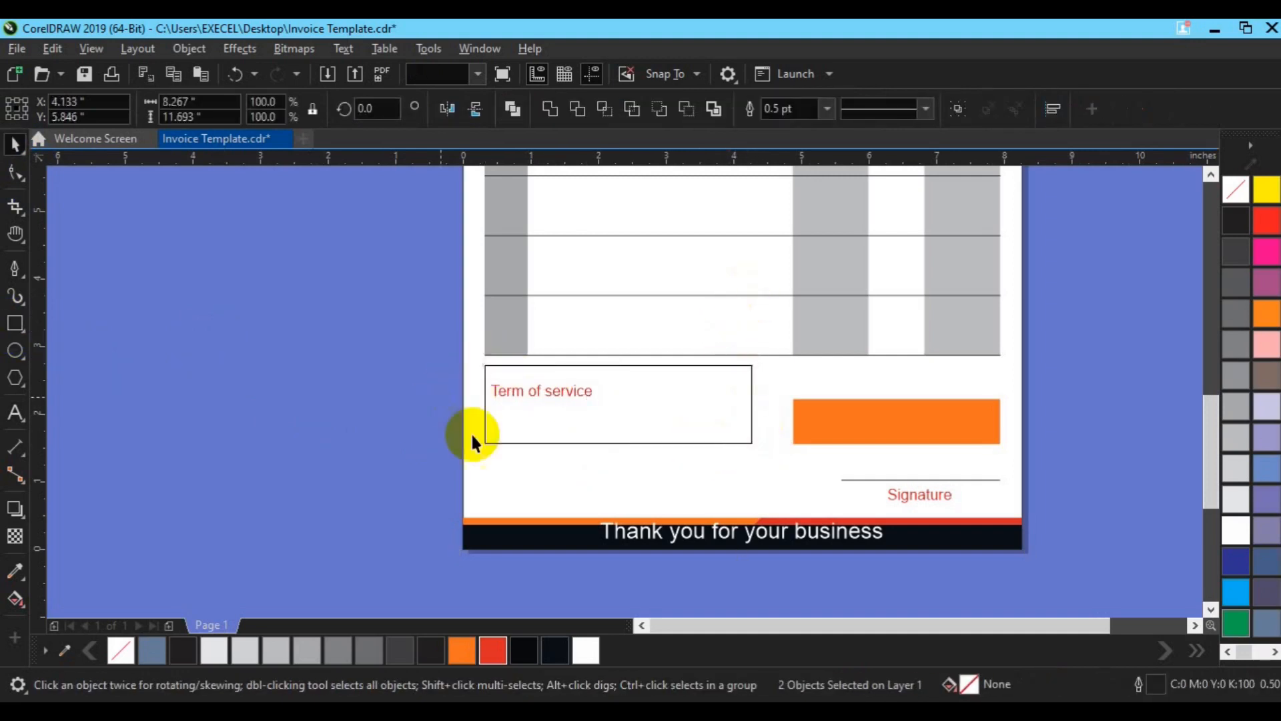
left_click(507, 310)
left_click(591, 404, "shift")
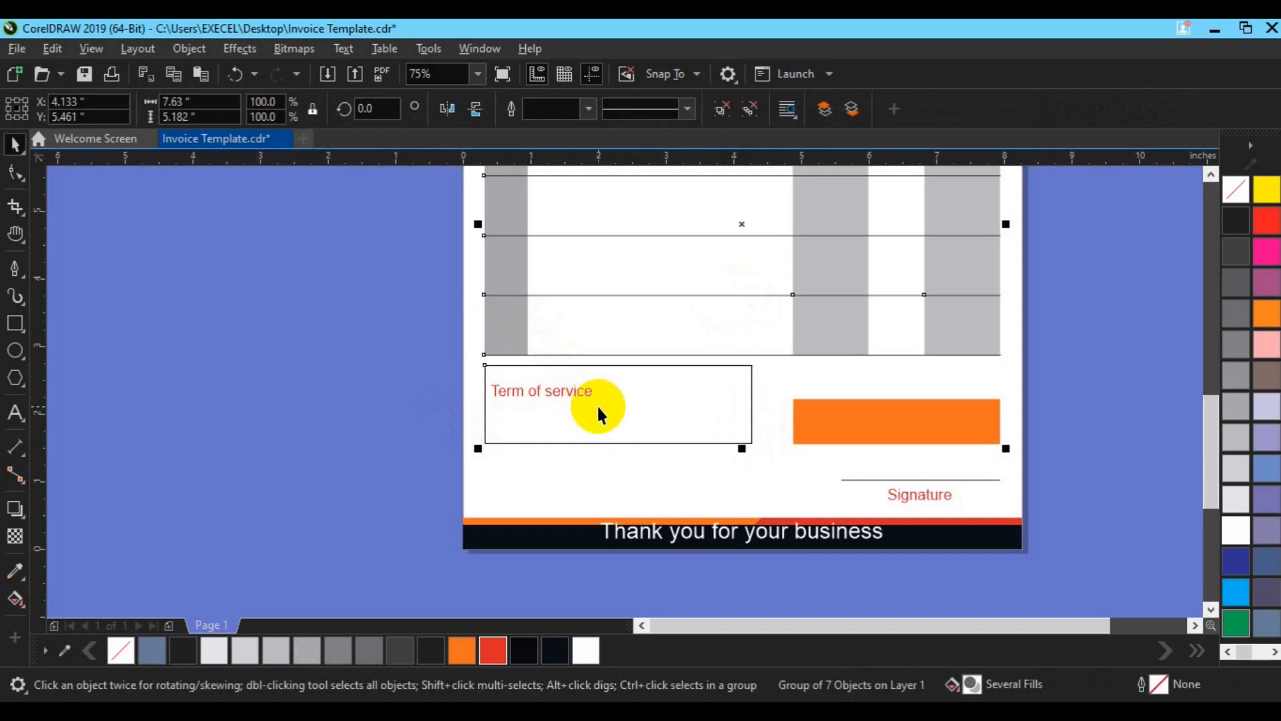
left_click(573, 429)
left_click(829, 269, "shift")
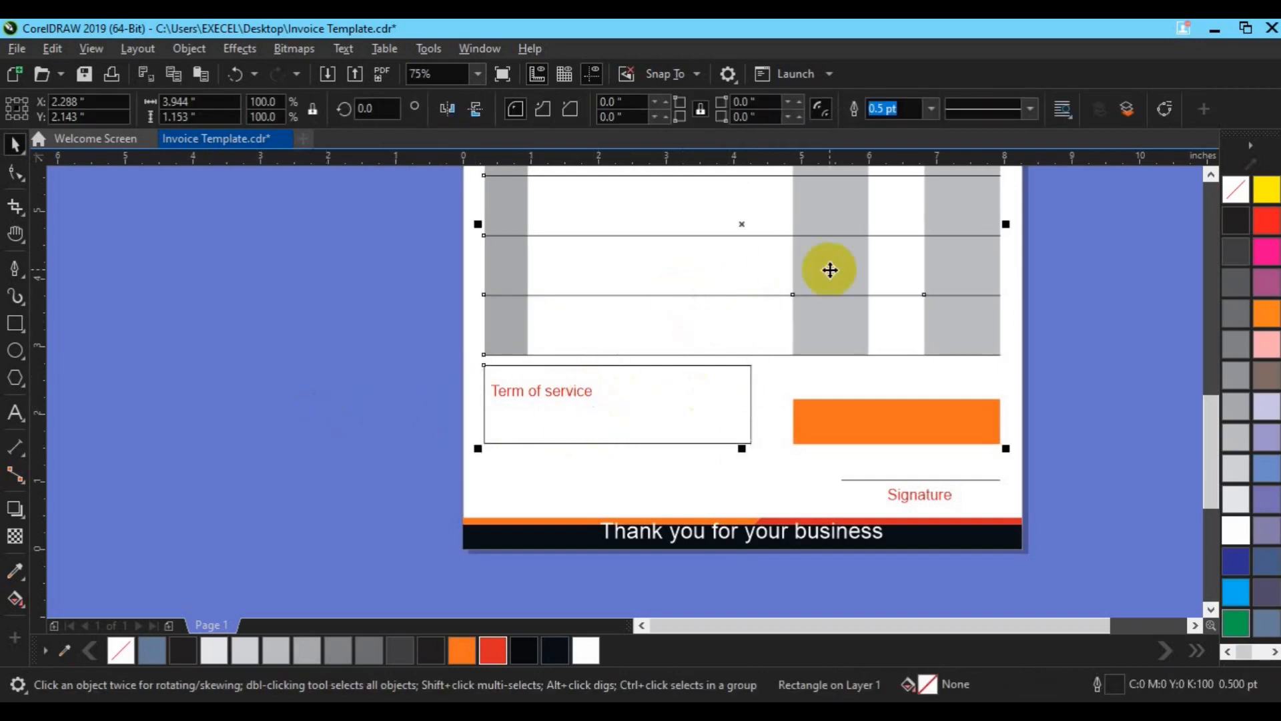
left_click(373, 384)
- Set the "Term of service" text to 14 pt bold and move it up into the box's upper-left corner
left_click(529, 393)
left_click(680, 109)
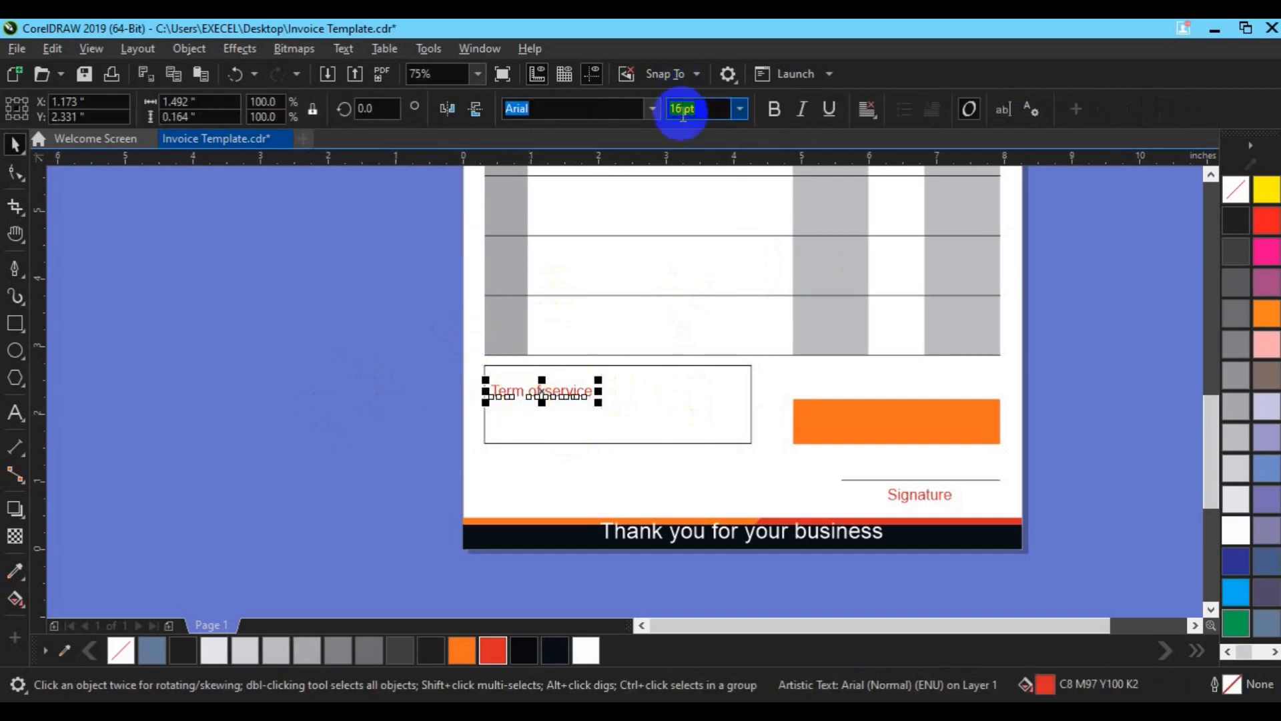
type("14")
key("Return")
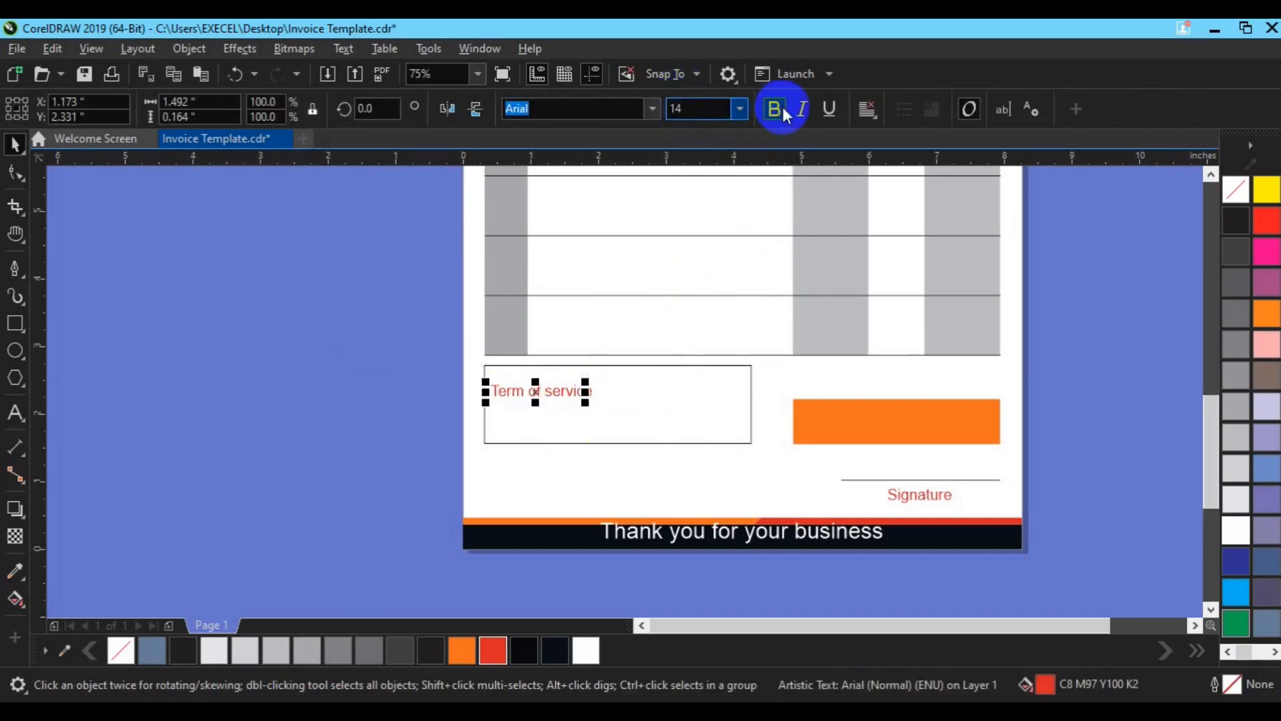
left_click(777, 108)
left_click(739, 414)
left_click(539, 391)
left_click_drag(539, 391, 536, 379)
- Reduce the "Term of service" box's height to 0.833" and convert the box to curves
left_click(613, 443)
mouse_move(613, 443)
left_mouse_down()
mouse_move(610, 404)
mouse_move(614, 429)
left_mouse_up()
right_click(616, 410)
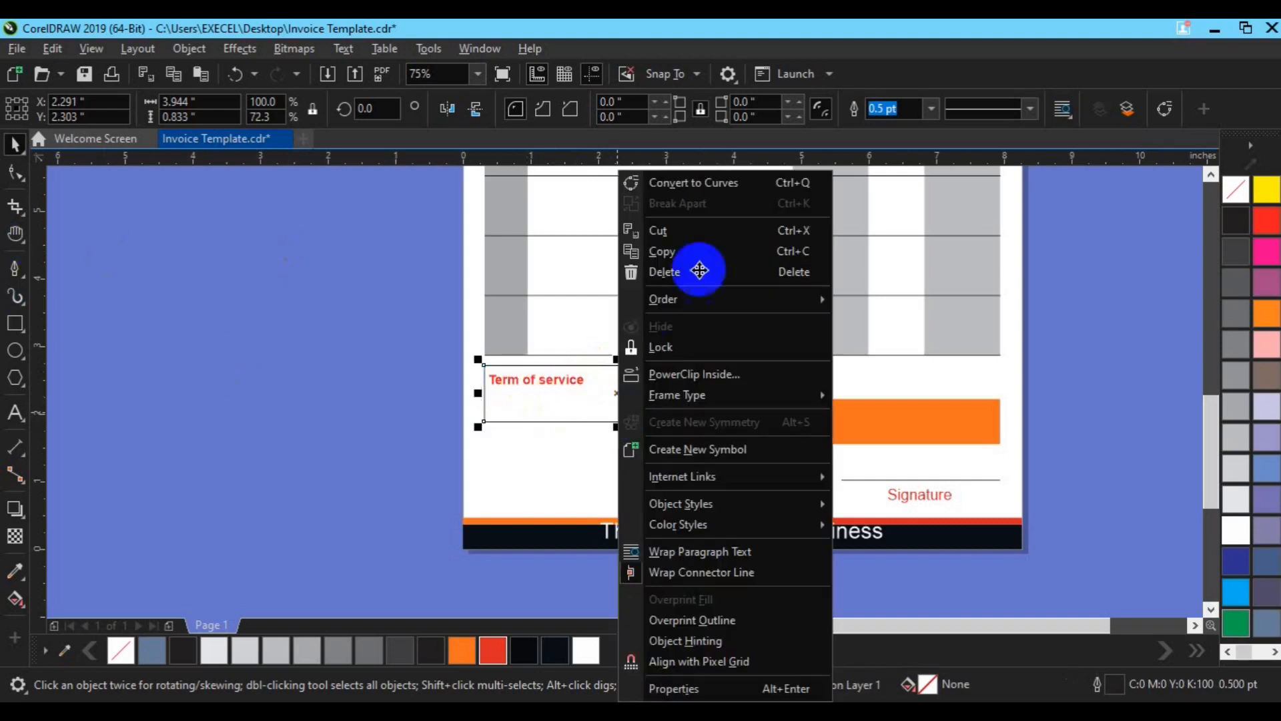
left_click(710, 191)
- Try to trim the "Term of service" box with an overlapping rectangle about 4.56" × 0.92", and remove that rectangle
left_click(14, 324)
left_click_drag(398, 332, 706, 394)
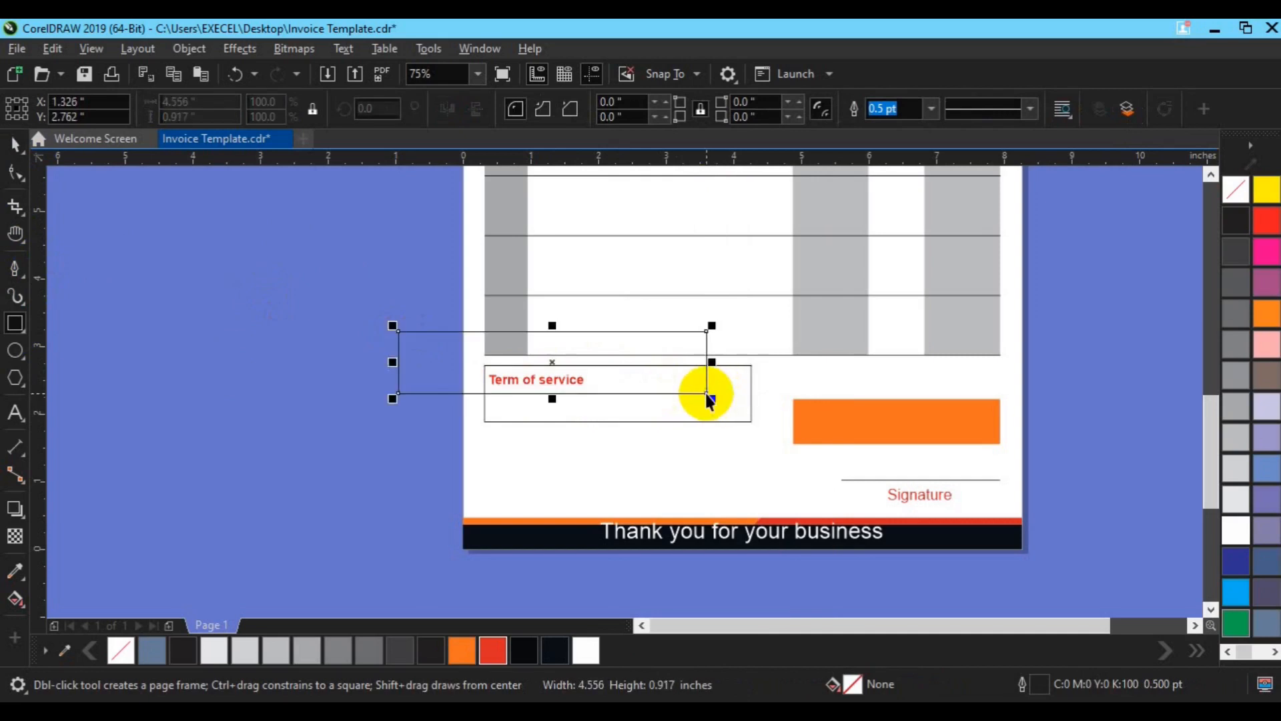
key("space")
left_click(742, 412, "shift")
left_click(575, 110)
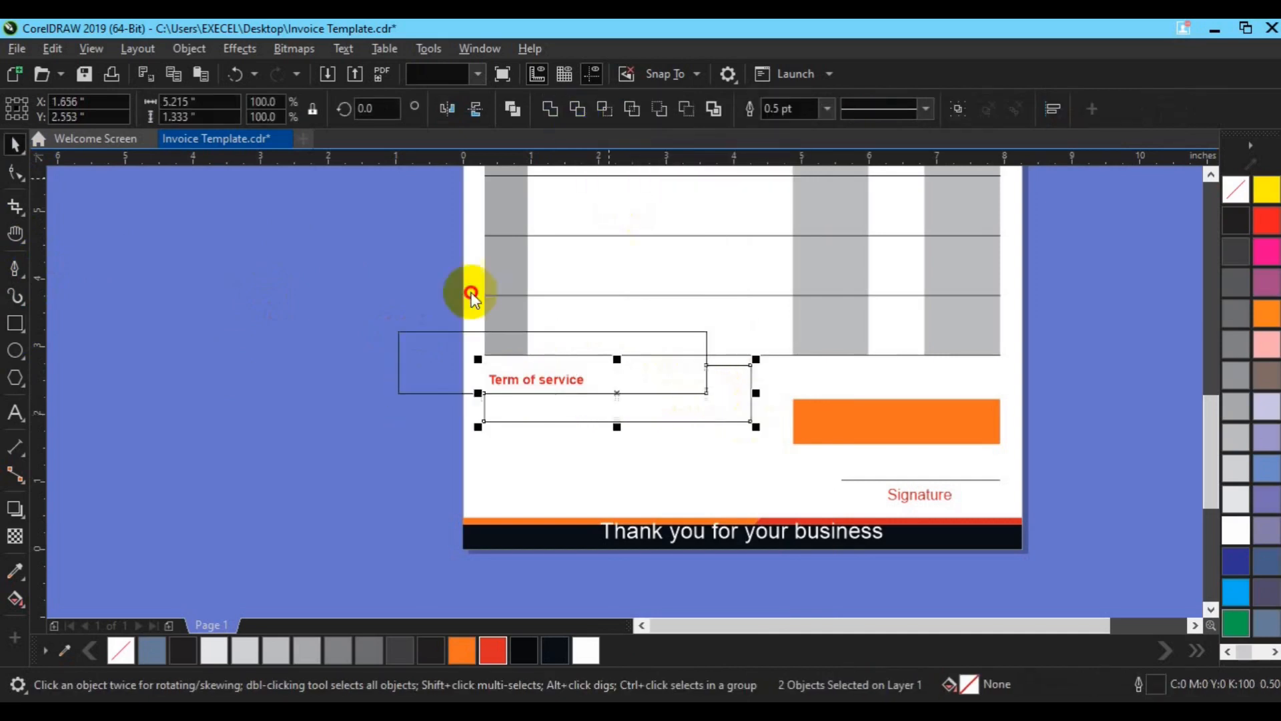
left_click(419, 366)
key("Delete")
key("ctrl+z")
key("ctrl+z")
left_click(410, 369)
key("Delete")
- Convert the "Term of service" box's outline to an object
left_click(599, 407)
left_click(192, 49)
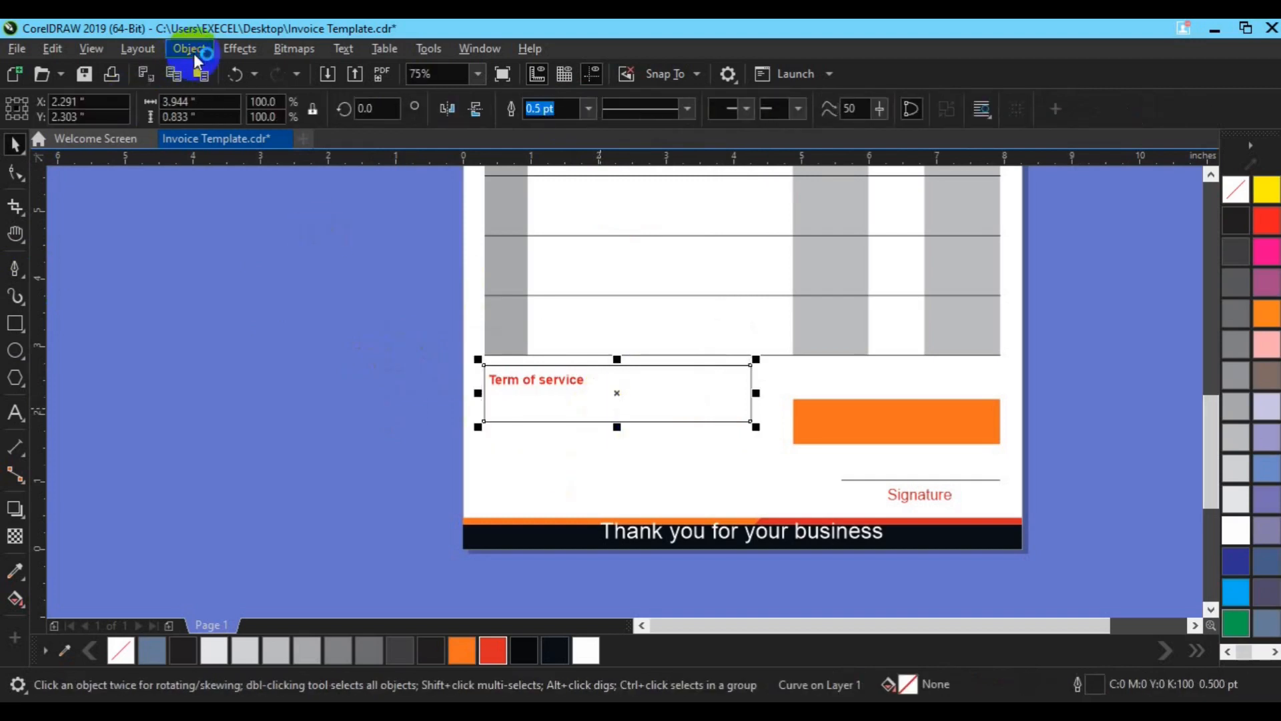
left_click(313, 527)
- Trim the box outline around the "Term of service" text with a rectangle about 5.21" × 0.99" and delete the cutting rectangle
left_click(15, 324)
left_click_drag(331, 327, 682, 393)
key("space")
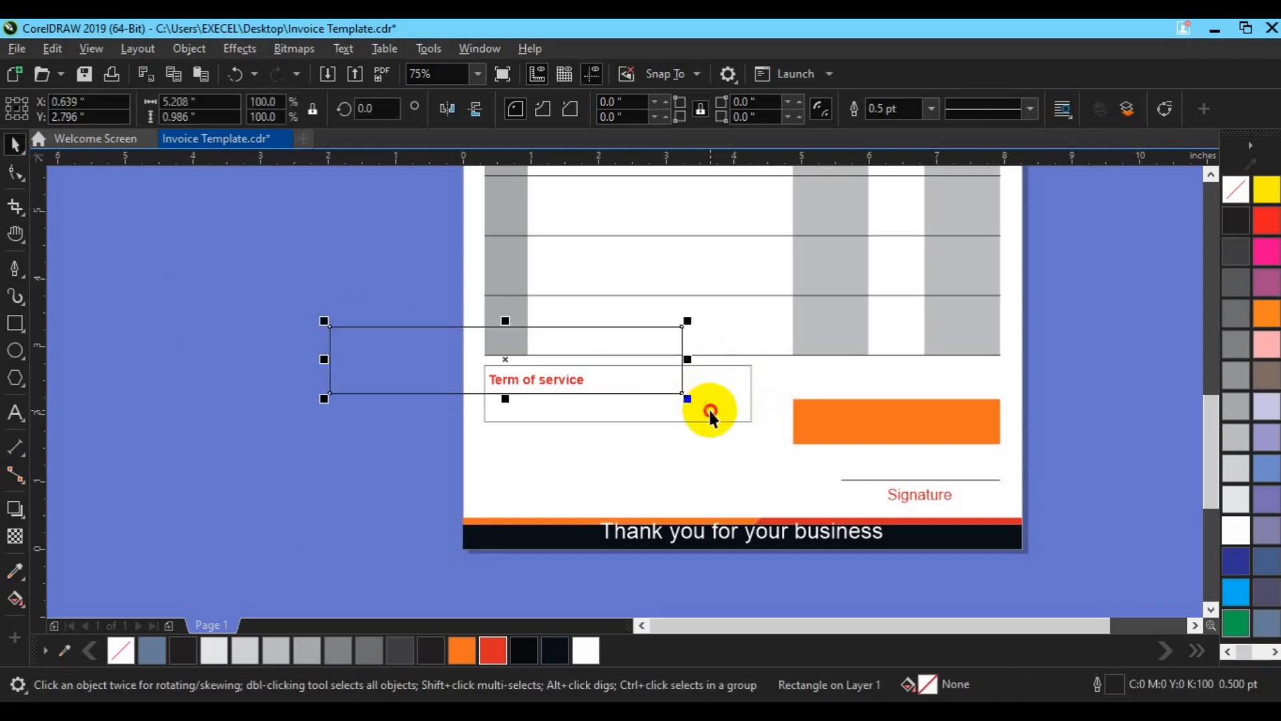
left_click(724, 422, "shift")
left_click(582, 112)
left_click(399, 367)
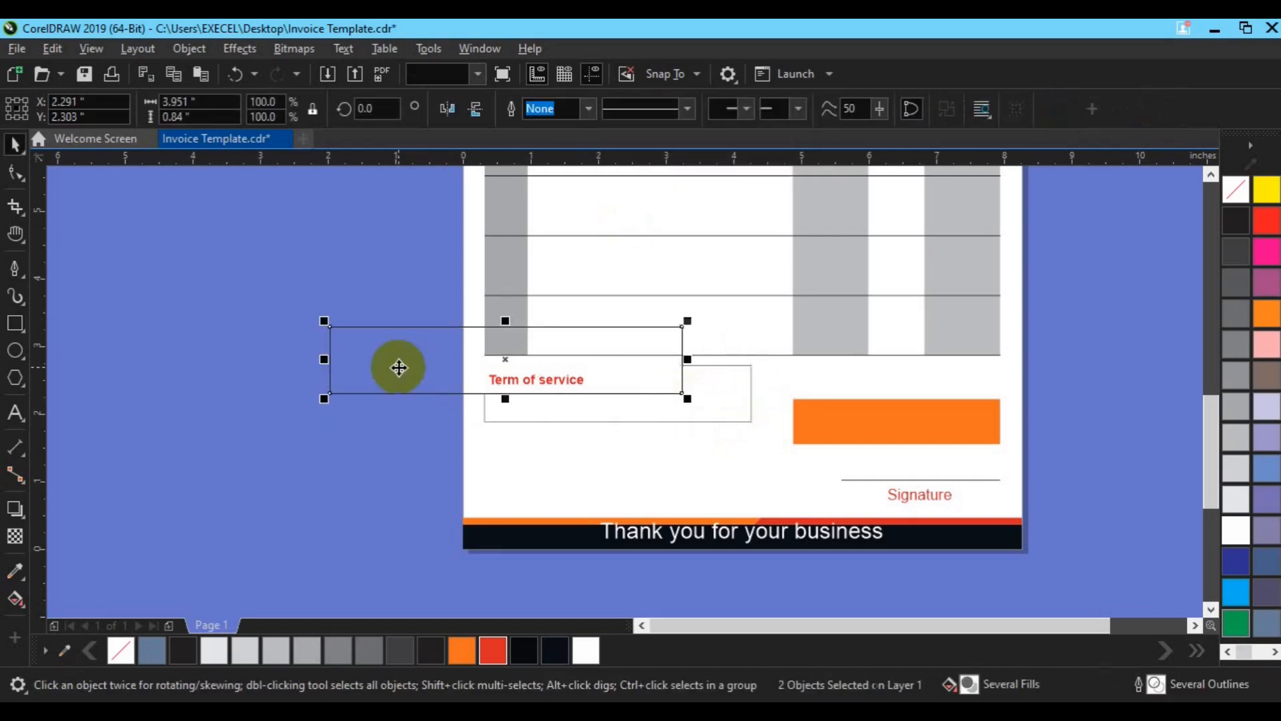
key("Delete")
- Group the "Term of service" text with its open frame and align the group with the table's left edge
left_click_drag(504, 380, 542, 421)
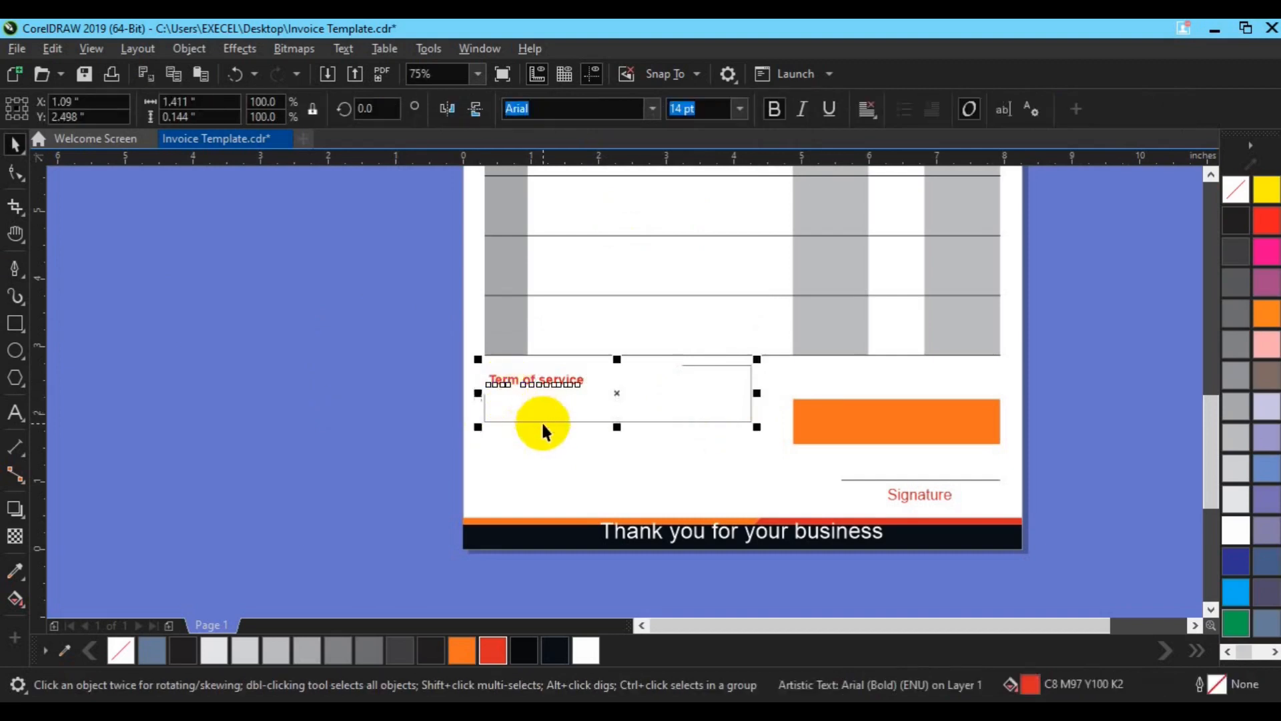
key("ctrl+g")
left_click(829, 319, "shift")
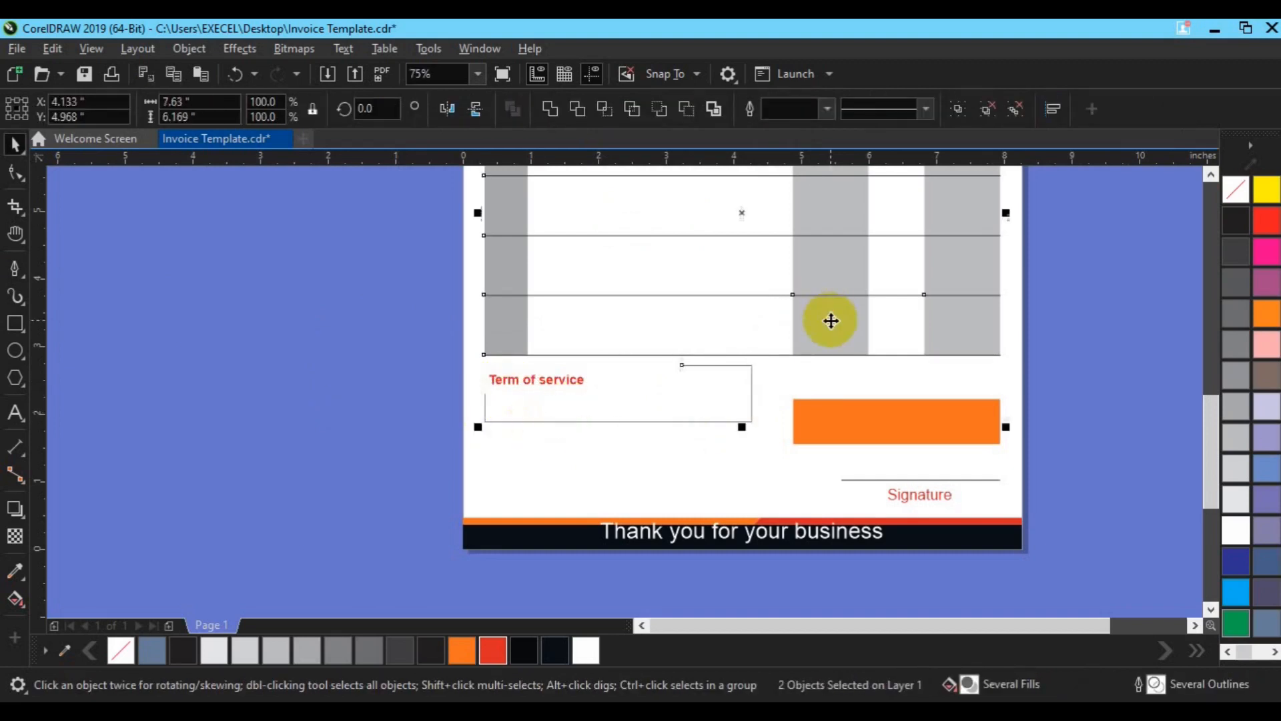
scroll(829, 321, "down", 2)
left_click(856, 458)
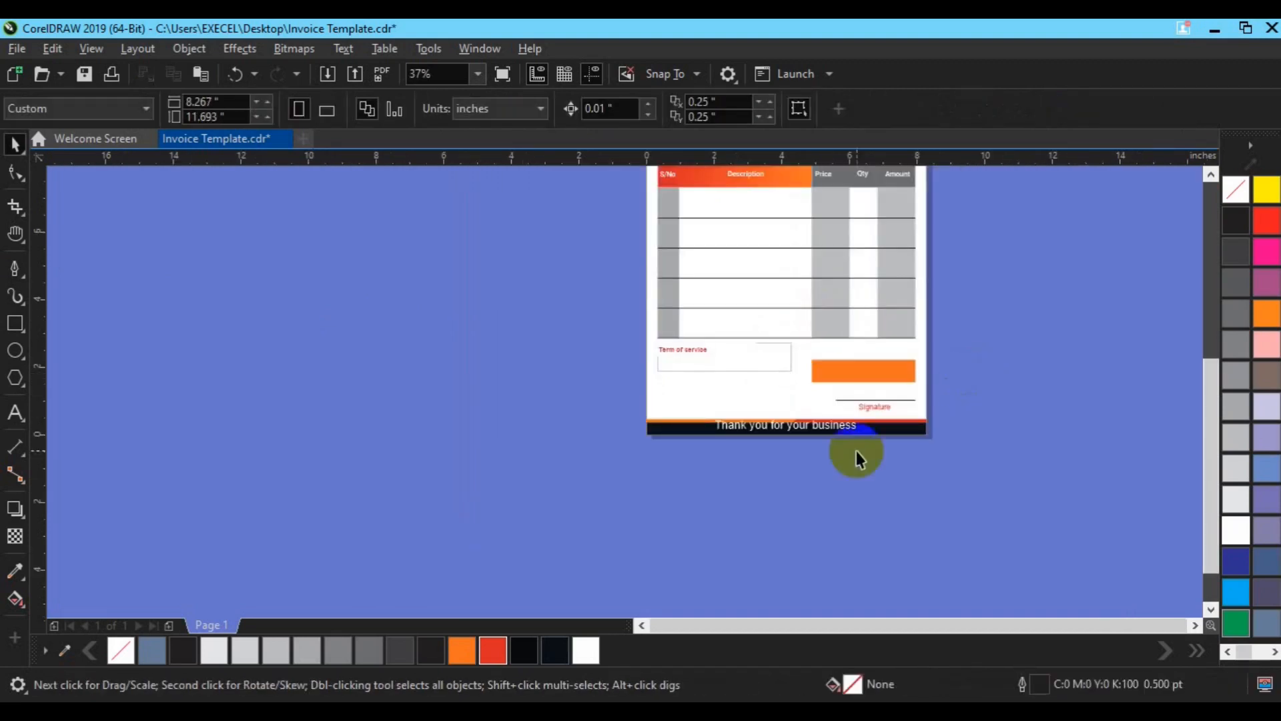
- Give the frame around the "Term of service" text an orange outline
left_click(1196, 624)
left_click(1210, 175)
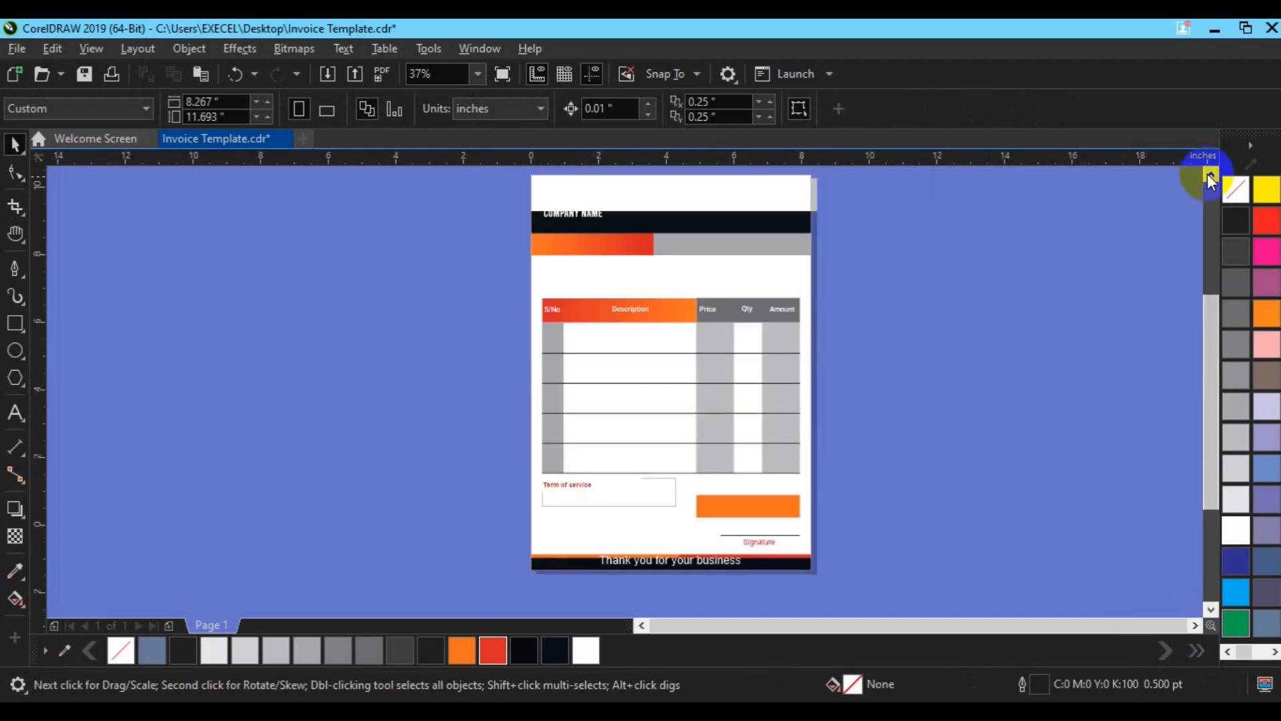
left_click(553, 499)
left_click(591, 499, "ctrl")
right_click(467, 653)
- Duplicate the "Term of service" text and set its frame's outline to the dark near-black colour
left_click(559, 491, "ctrl")
key("ctrl+d")
left_click(577, 610)
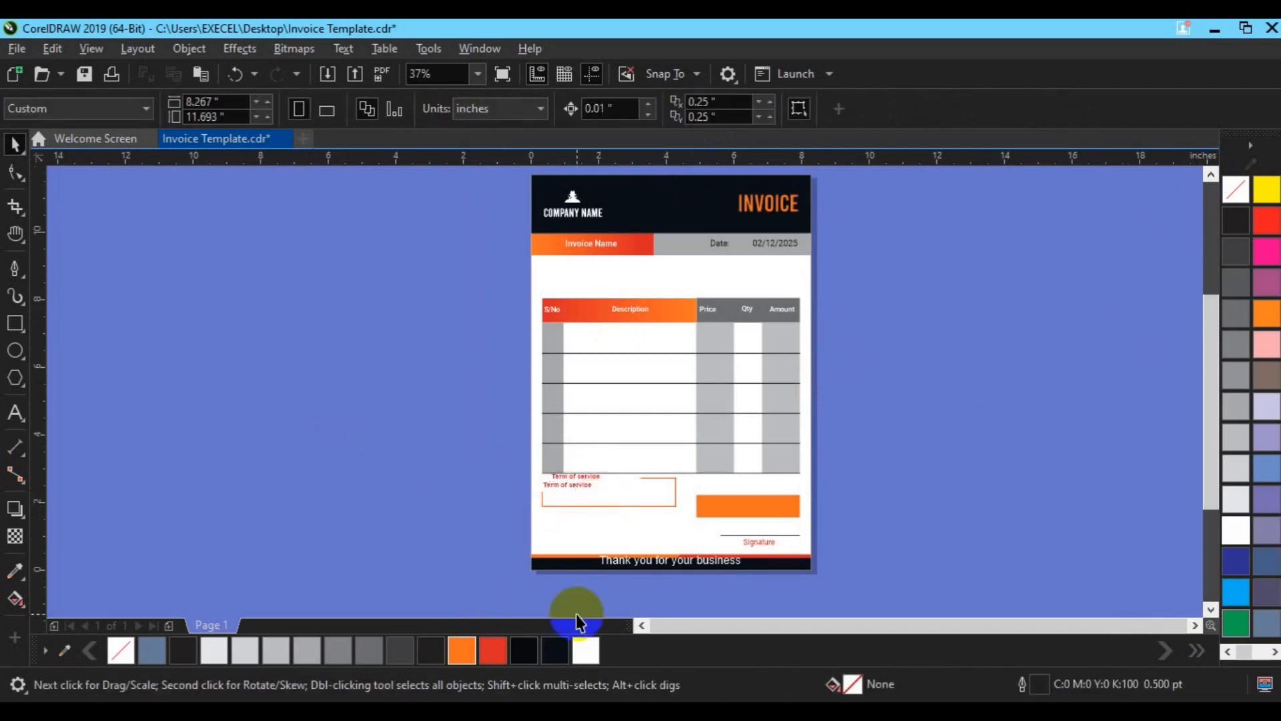
left_click(674, 502)
right_click(555, 654)
- Move the duplicated text below the Invoice Name band and change it to "Invoice To:"
left_click_drag(572, 474, 567, 267)
left_click(14, 412)
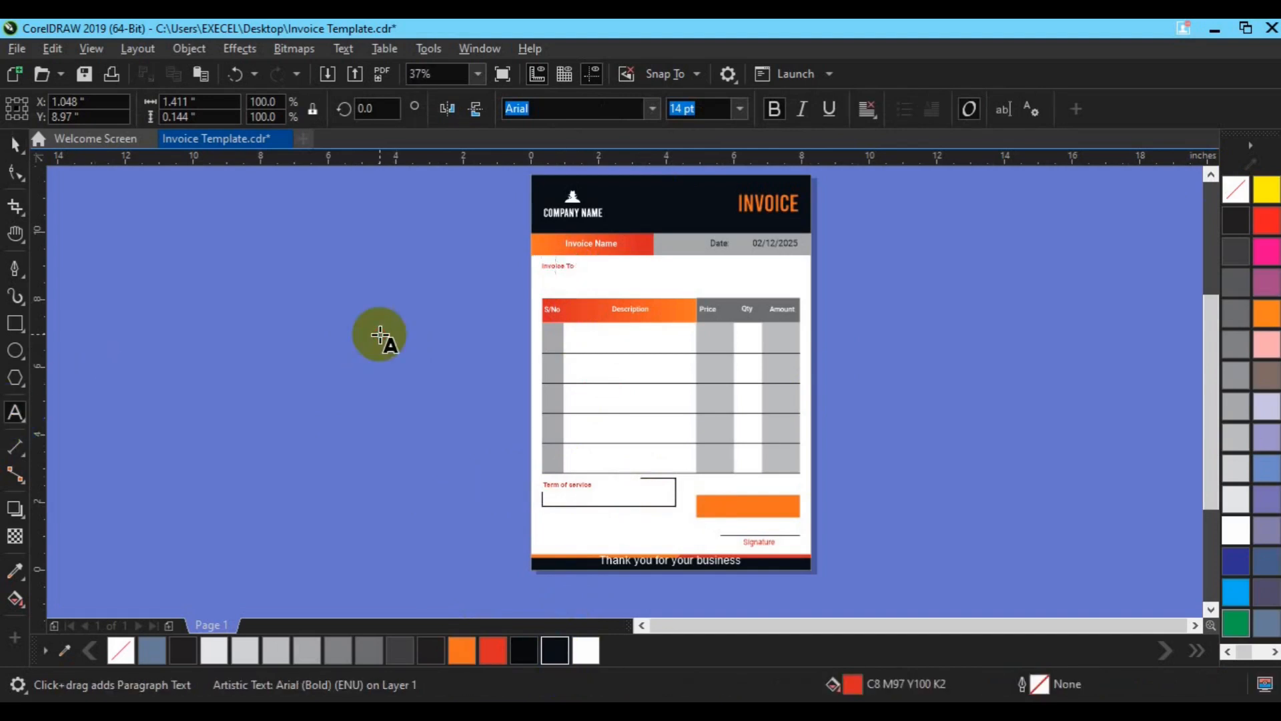
left_click(14, 144)
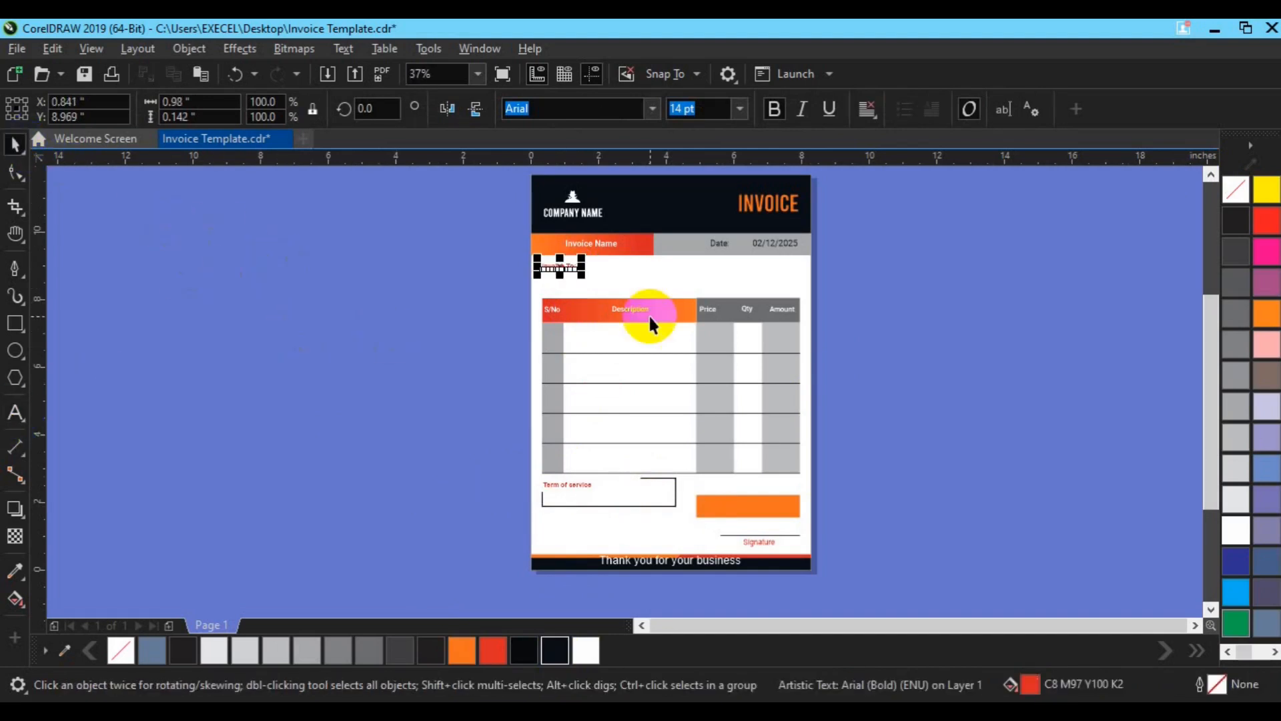
- Duplicate the "Invoice To:" text below the Date band and align the copy horizontally level with the original
left_click_drag(561, 267, 725, 279)
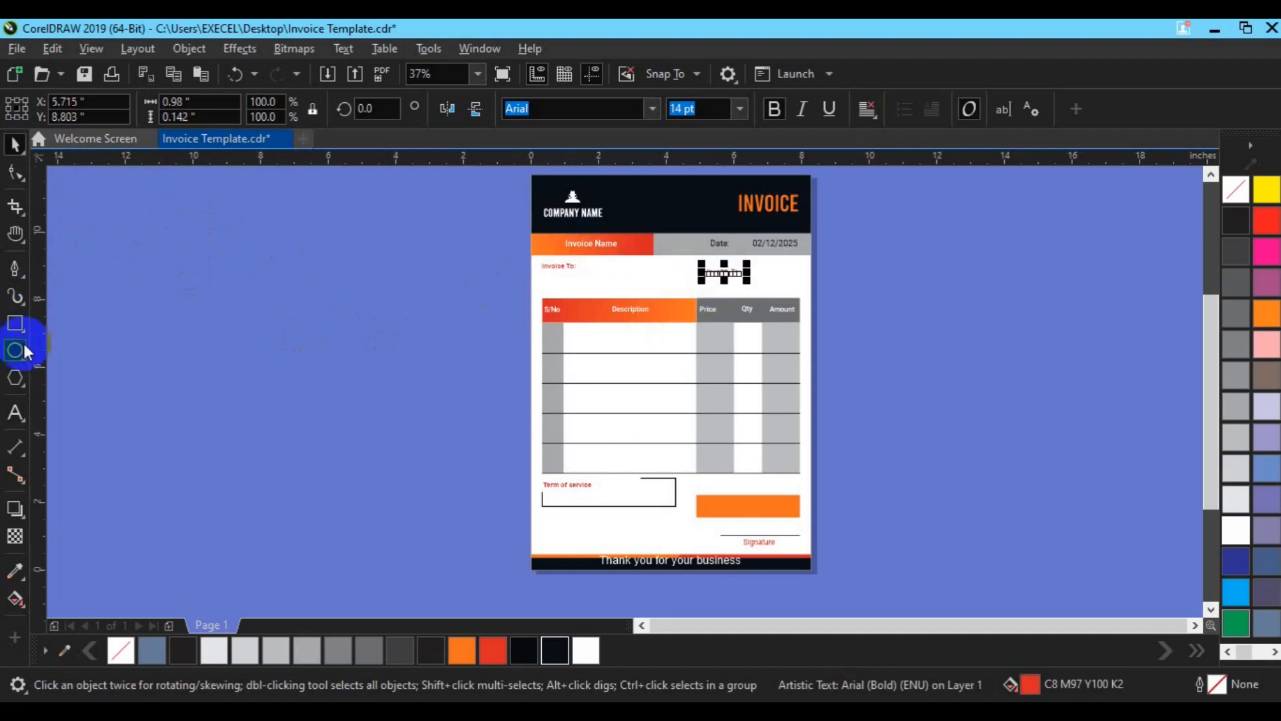
left_click(19, 408)
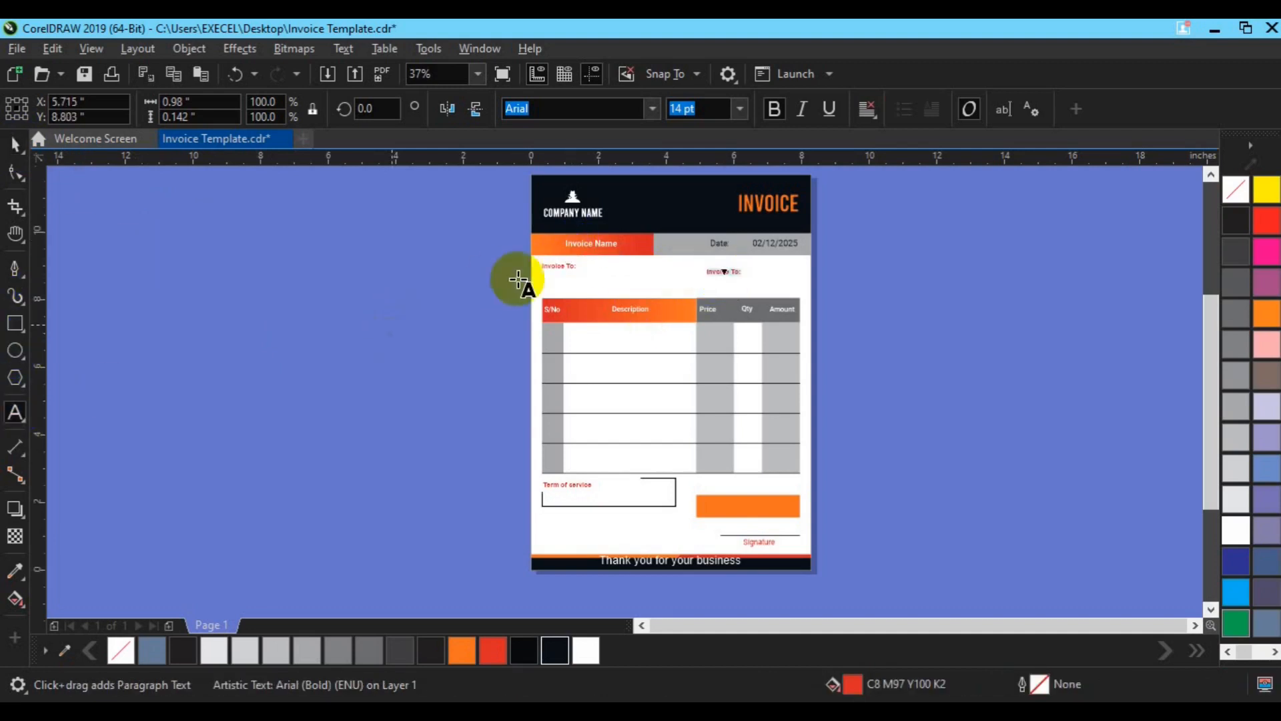
left_click(14, 144)
left_click(567, 268, "shift")
key("e")
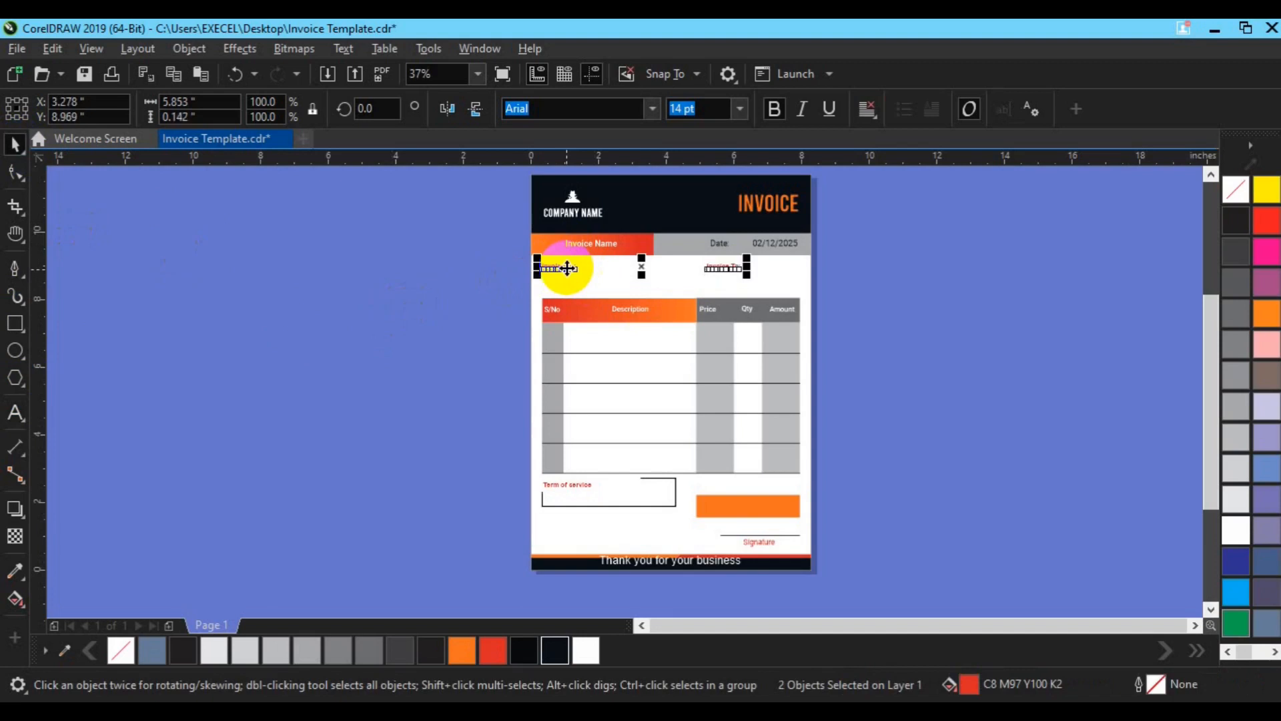
- Change the "Invoice To:" text below the Invoice Name band to "Invoice From:"
left_click(557, 265)
left_click(14, 412)
left_click(578, 265)
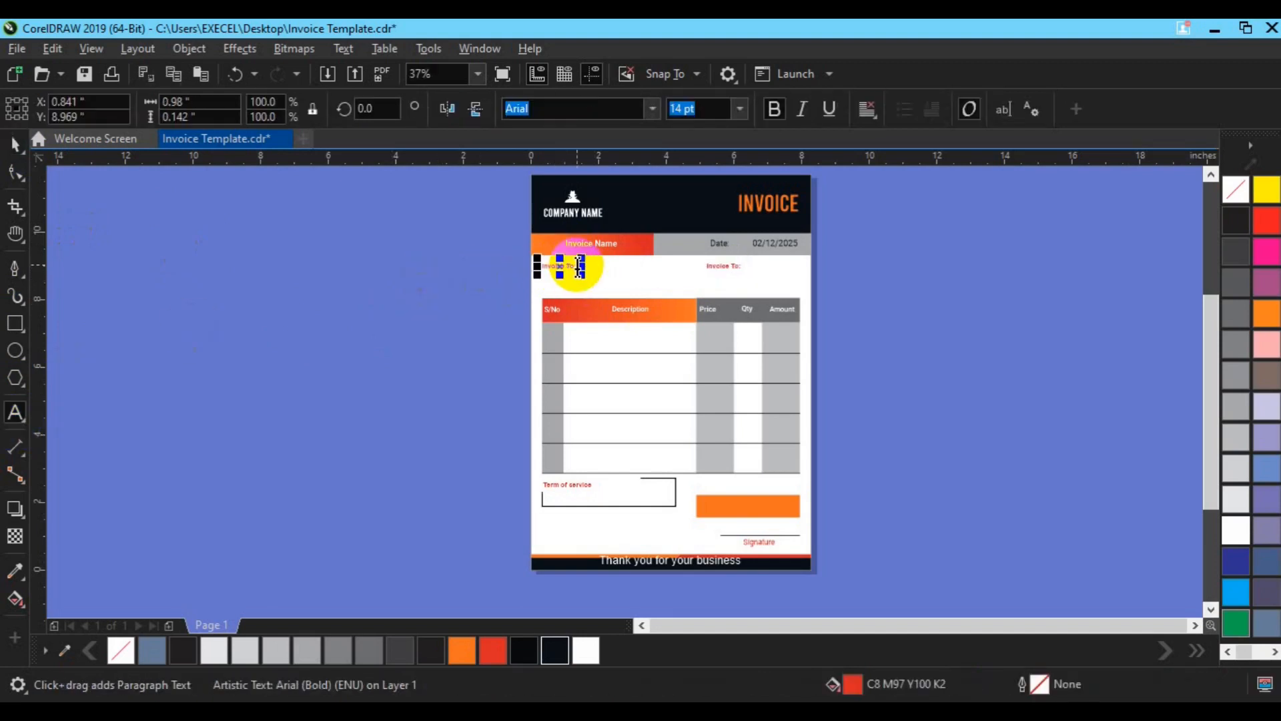
left_click_drag(578, 266, 374, 272)
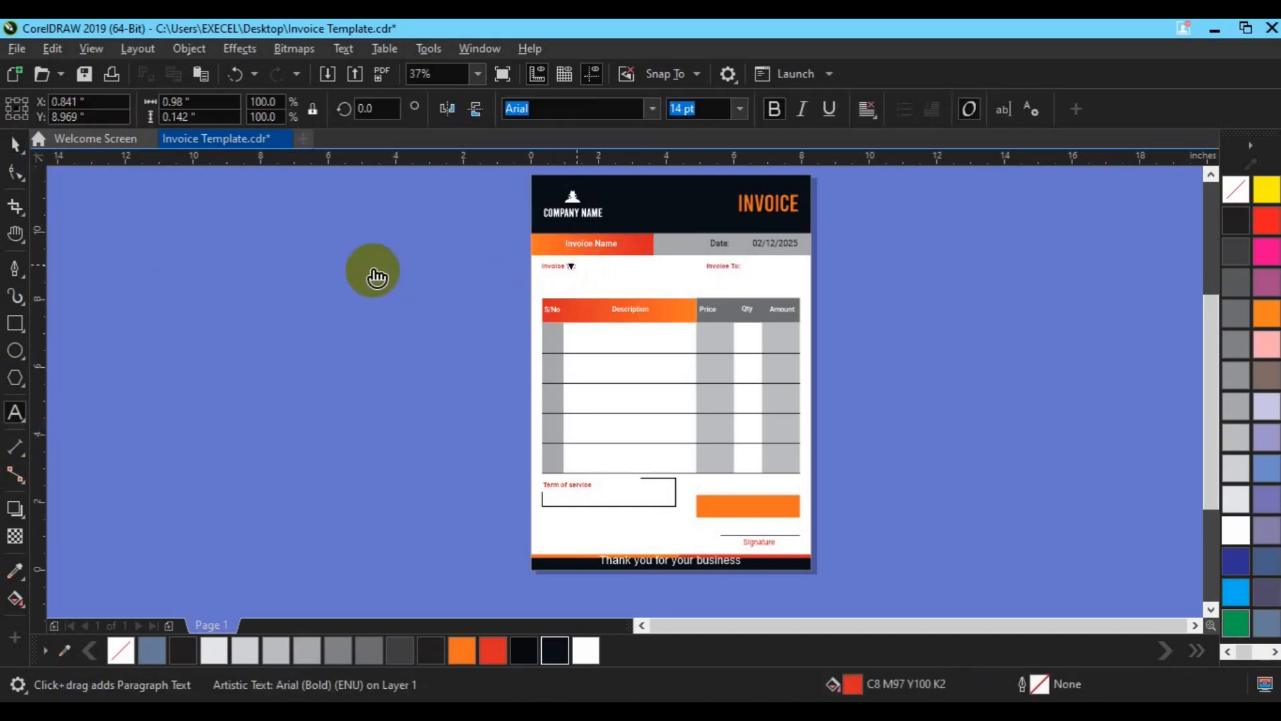
left_click(15, 143)
left_click(606, 343)
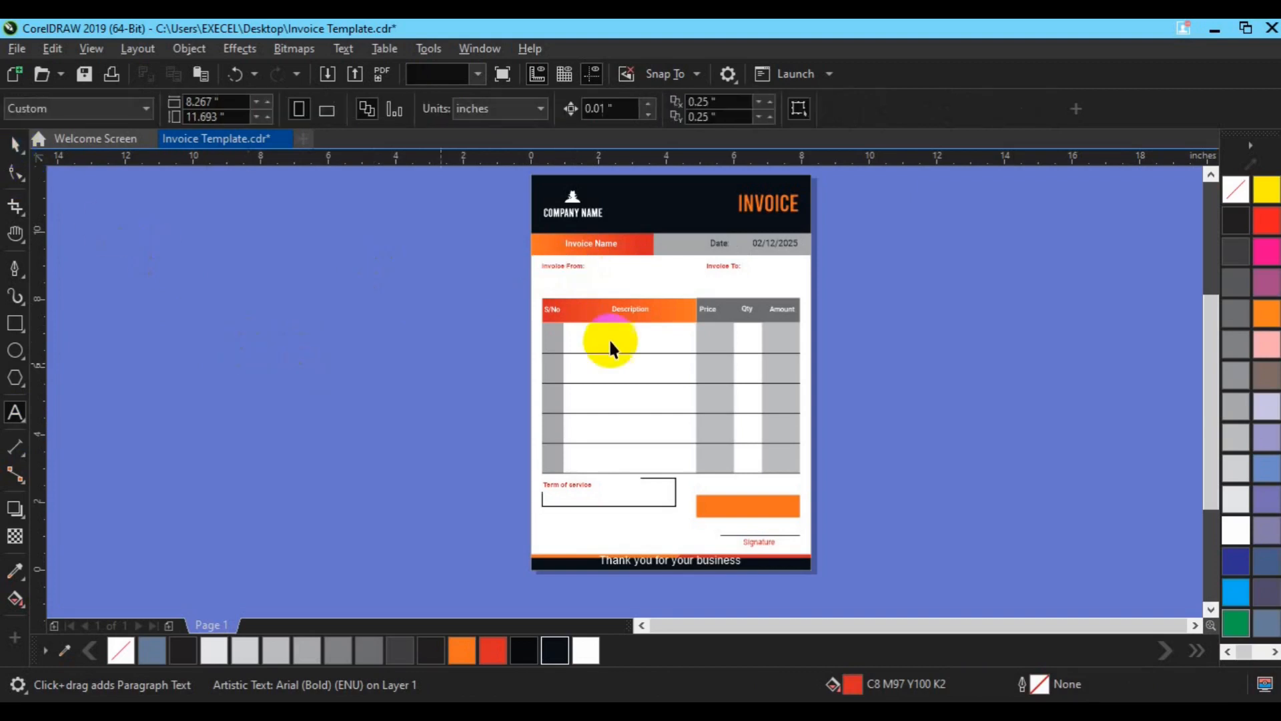
- Add a page-sized rectangle and select it together with the item table
left_click(564, 485)
double_click(14, 323)
key("space")
left_click(571, 311)
left_click(592, 534, "shift")
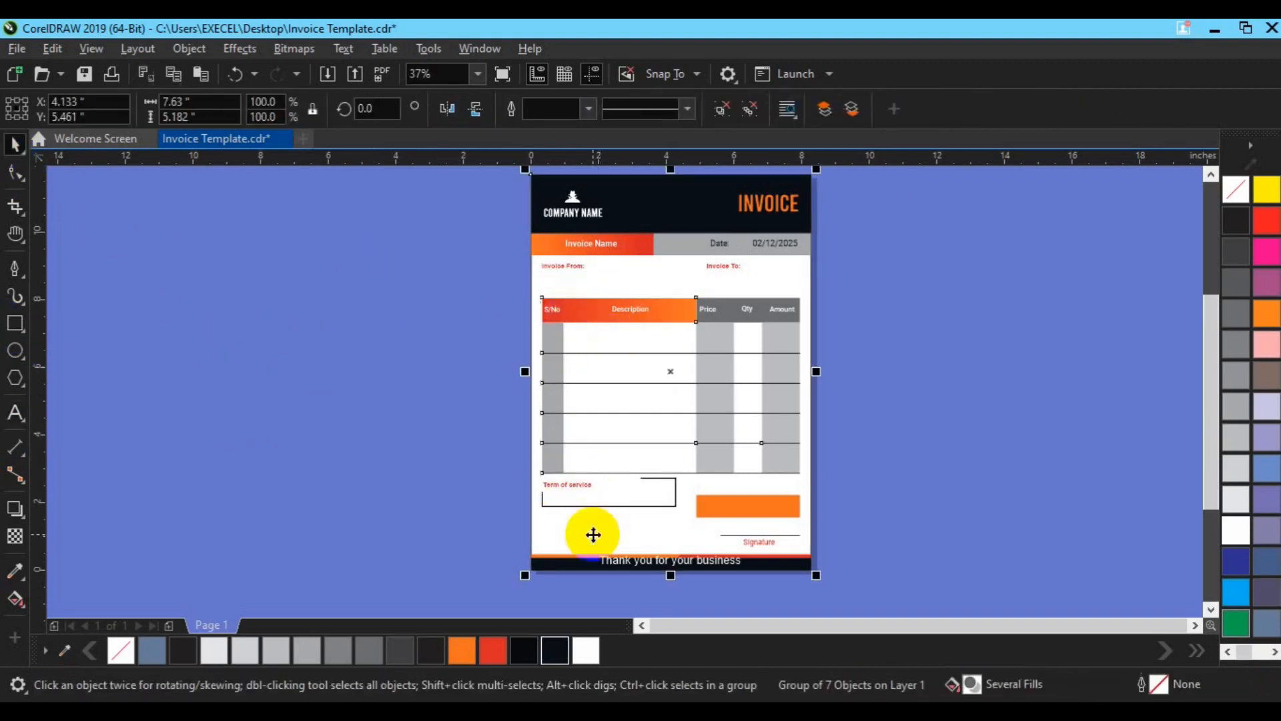
key("Escape")
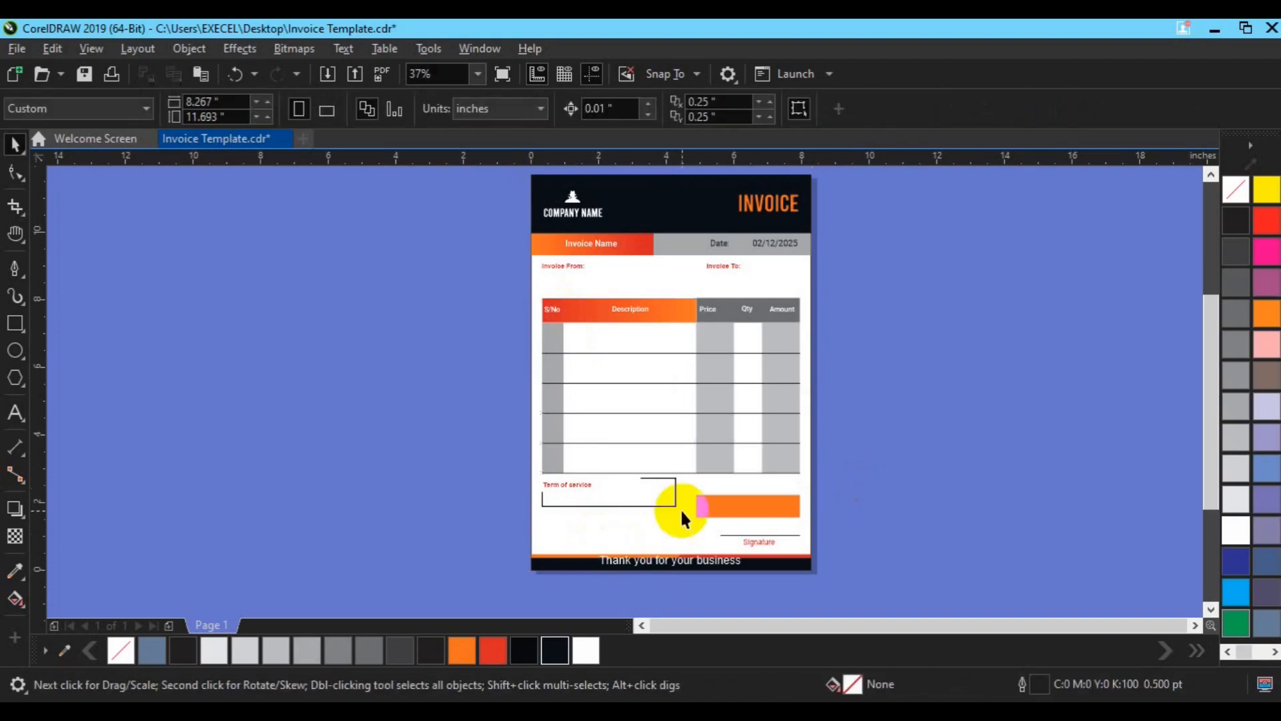
- Align the left edge of the "Term of service" text with the "Invoice From:" text
left_click(562, 266)
left_click(568, 263, "shift")
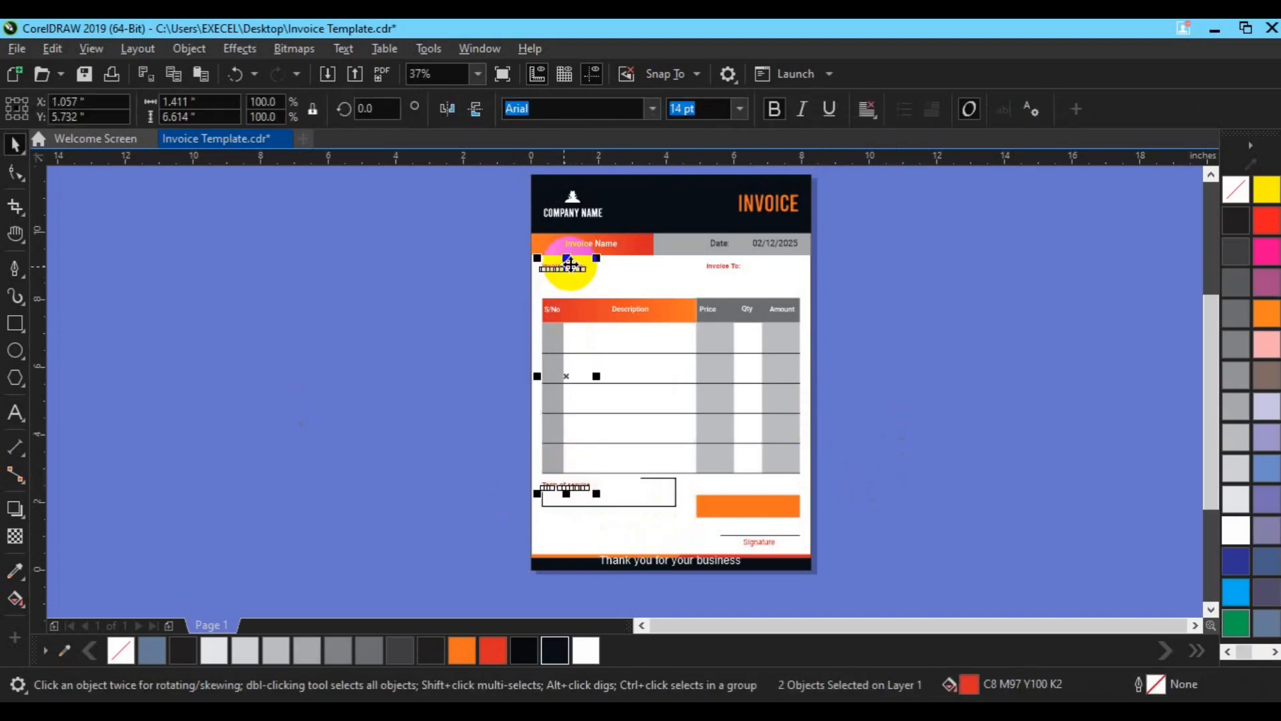
key("Escape")
- Duplicate the "Term of service" text below its open frame and change the copy to "Bank Detail:"
left_click(579, 481)
left_click(571, 486)
key("ctrl+d")
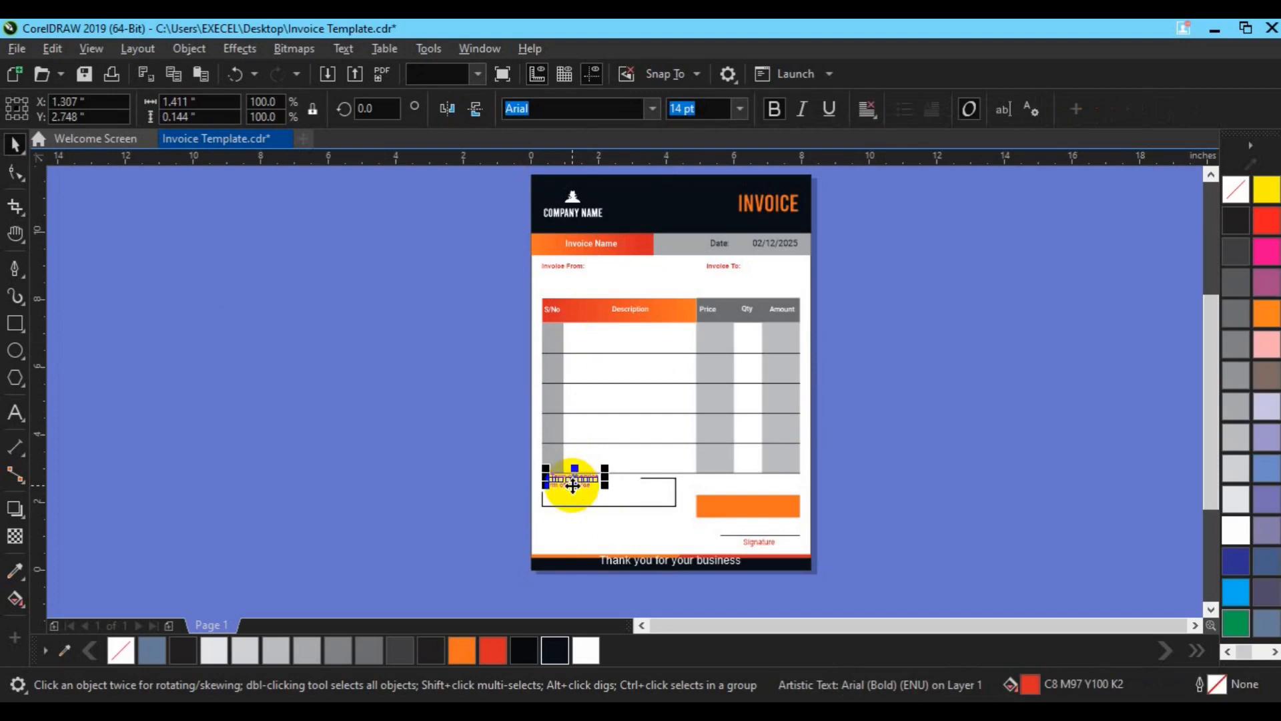
left_click_drag(572, 477, 567, 523)
left_click(16, 414)
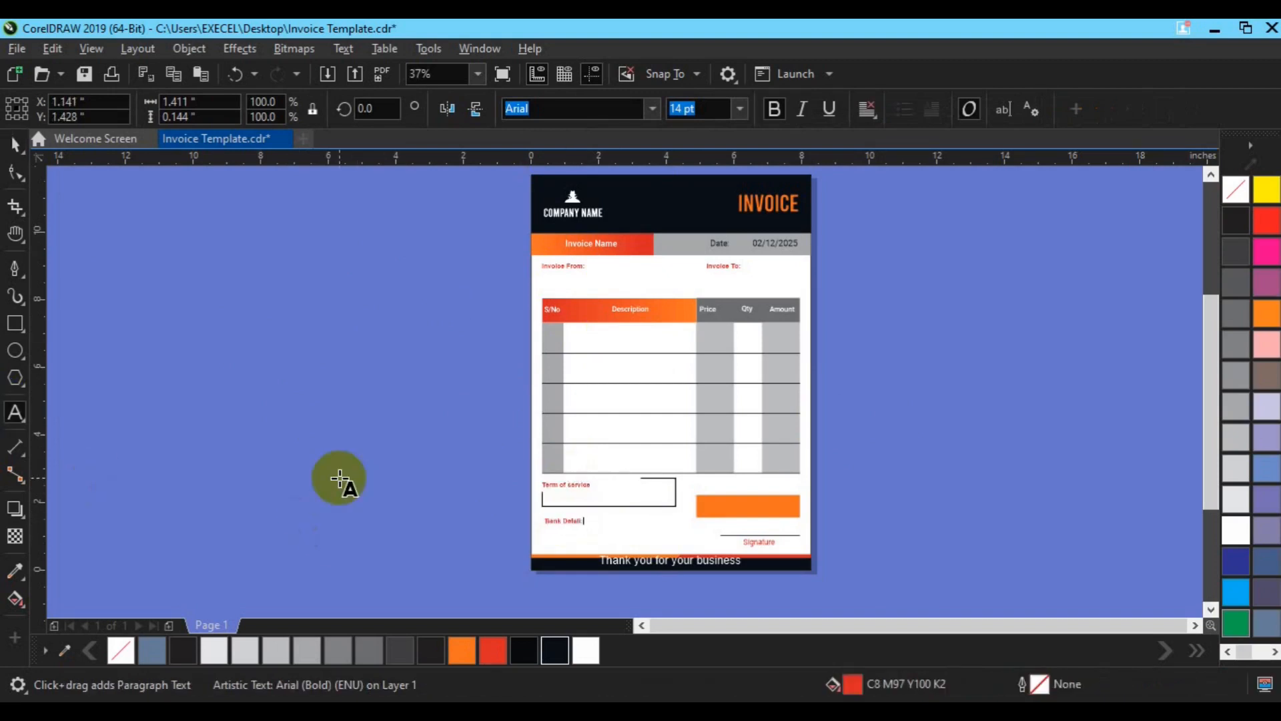
- Align the left edge of the "Bank Detail:" text with the "Term of service" text
left_click(15, 143)
left_click(584, 482, "shift")
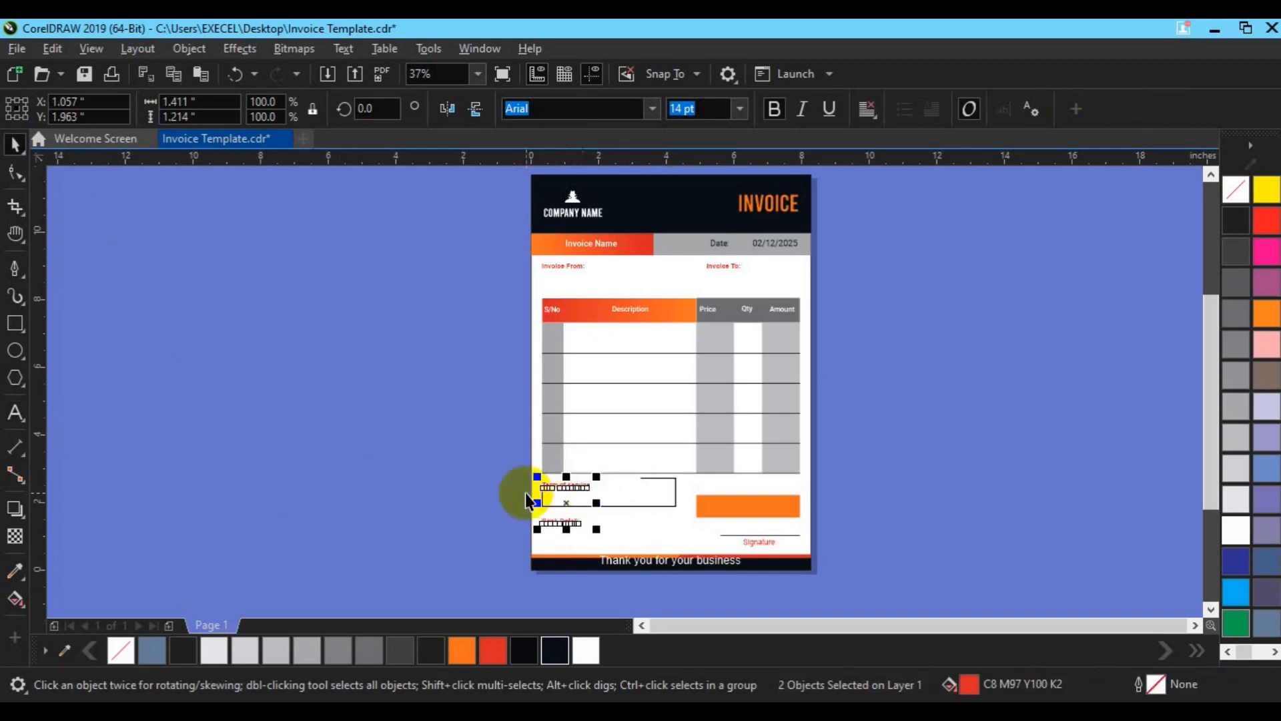
left_click(952, 534)
- Narrow the open terms frame slightly and shorten the orange total bar to about 2 inches wide, keeping its right edge
left_click(669, 506)
left_click_drag(682, 493, 731, 505)
left_click(709, 503)
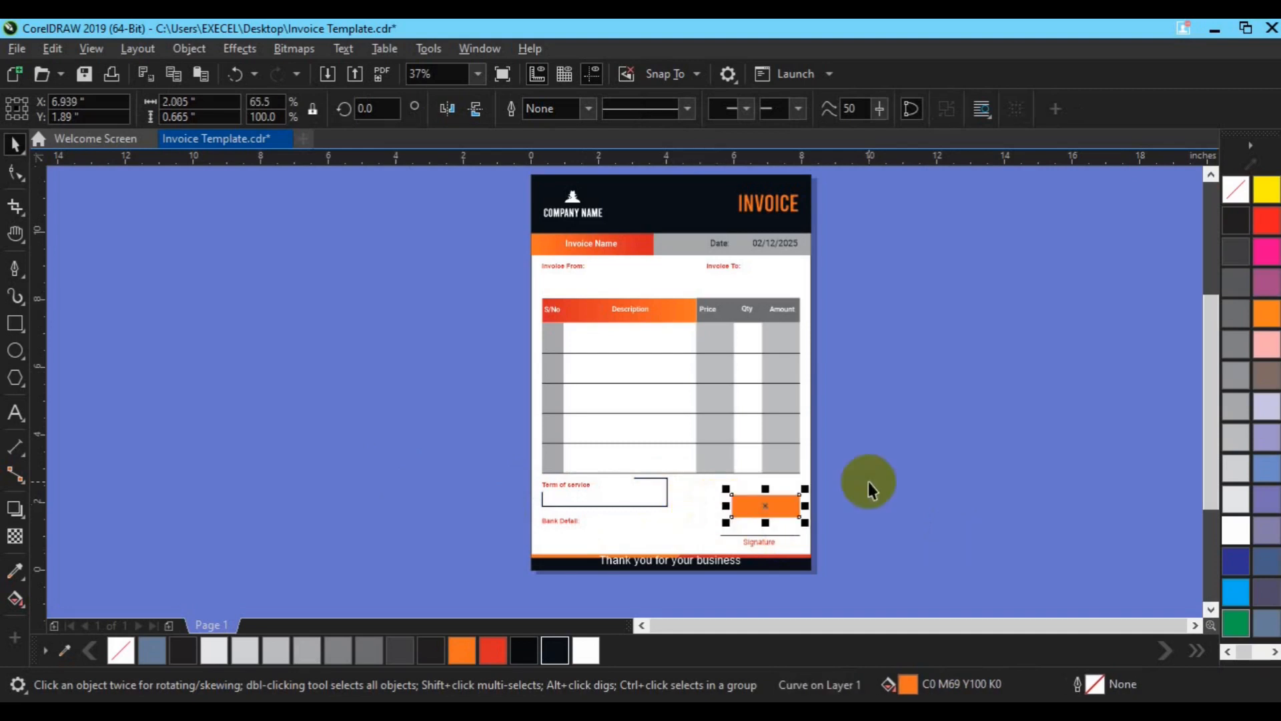
left_click(868, 481)
- Make a dark near-black copy of the "Bank Detail:" text and change it to "Total Amount"
left_click_drag(571, 529, 580, 521)
left_click(15, 412)
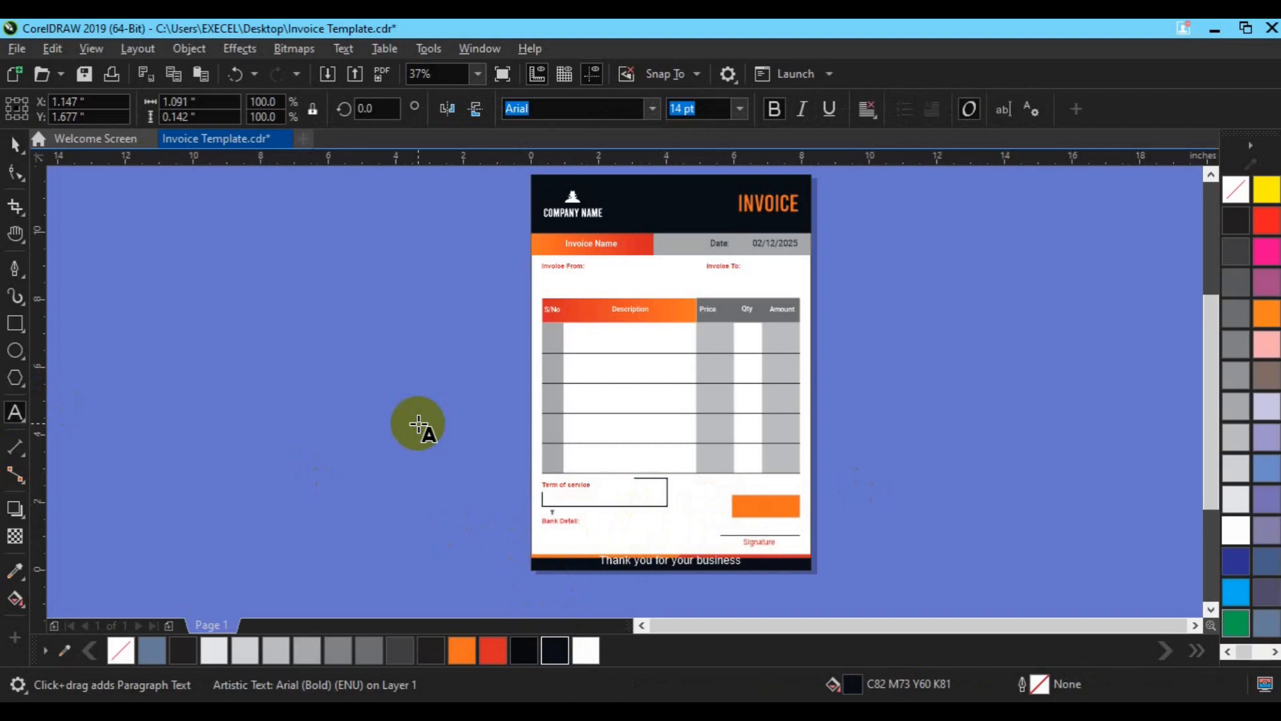
left_click(15, 144)
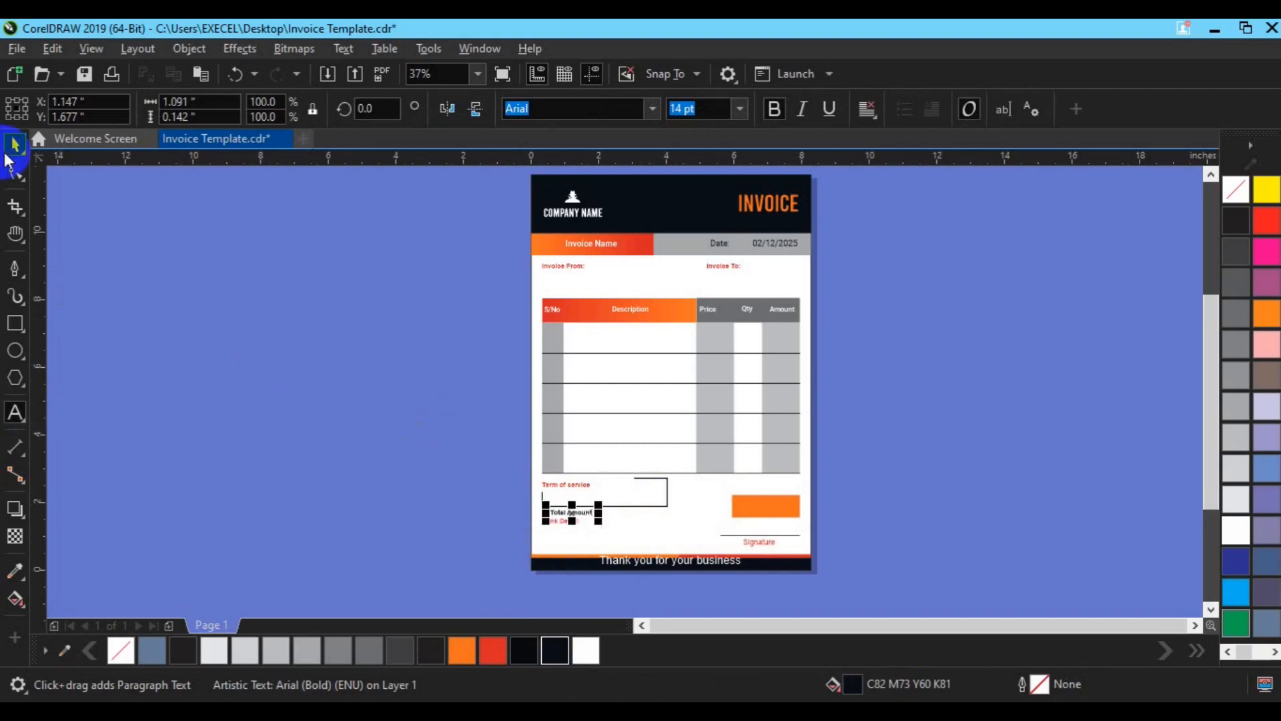
- Move the "Total Amount" text between the terms frame and the orange bar, and center it vertically on the bar
left_click_drag(572, 512, 698, 513)
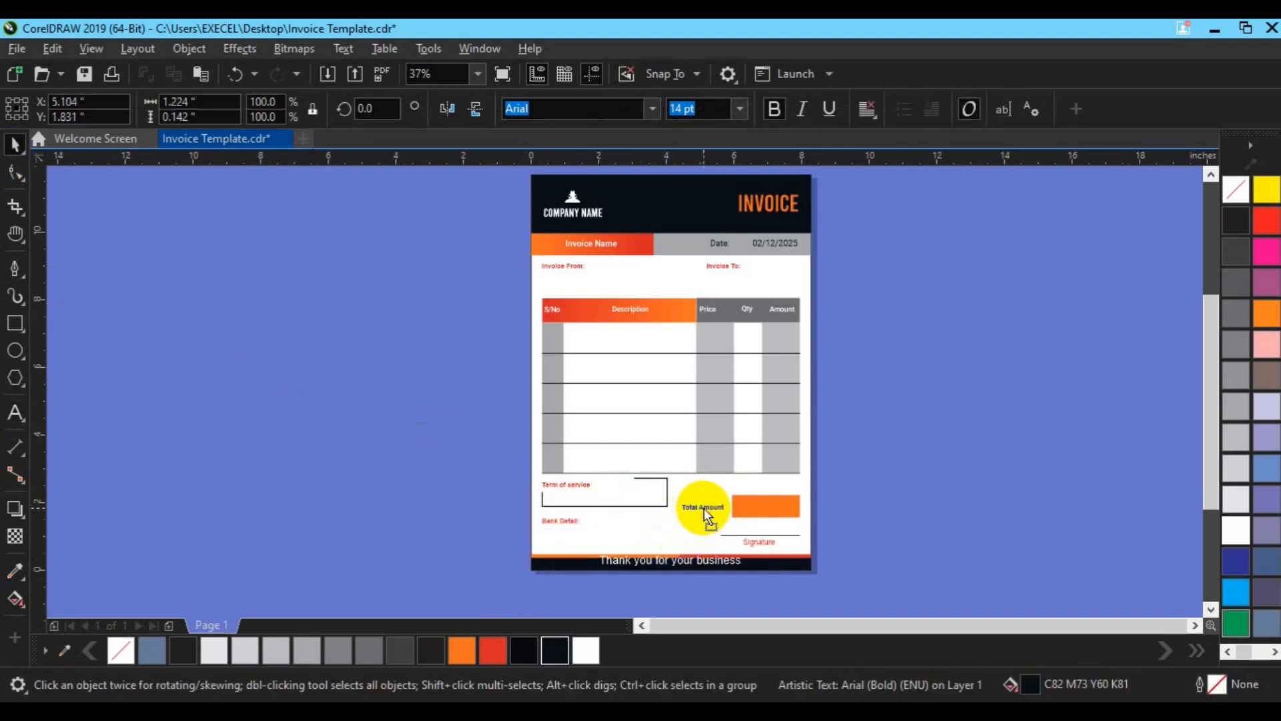
left_click(770, 507, "shift")
key("e")
key("Escape")
left_click(704, 505)
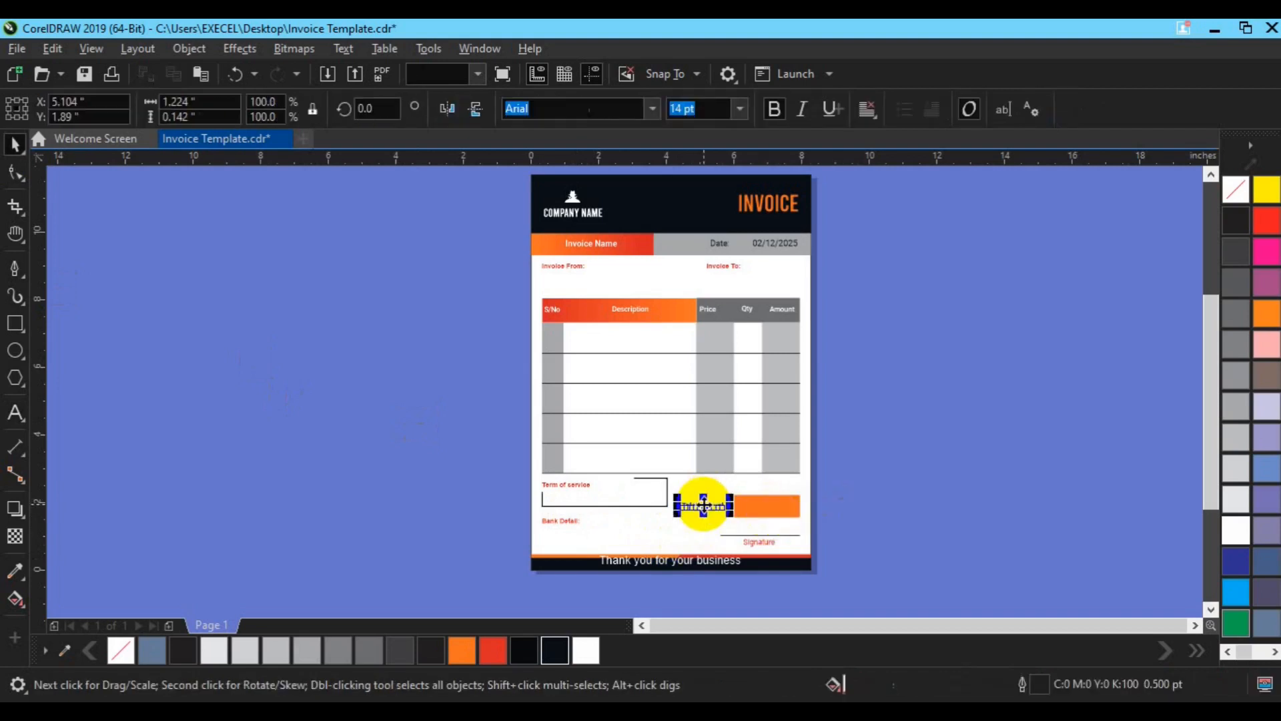